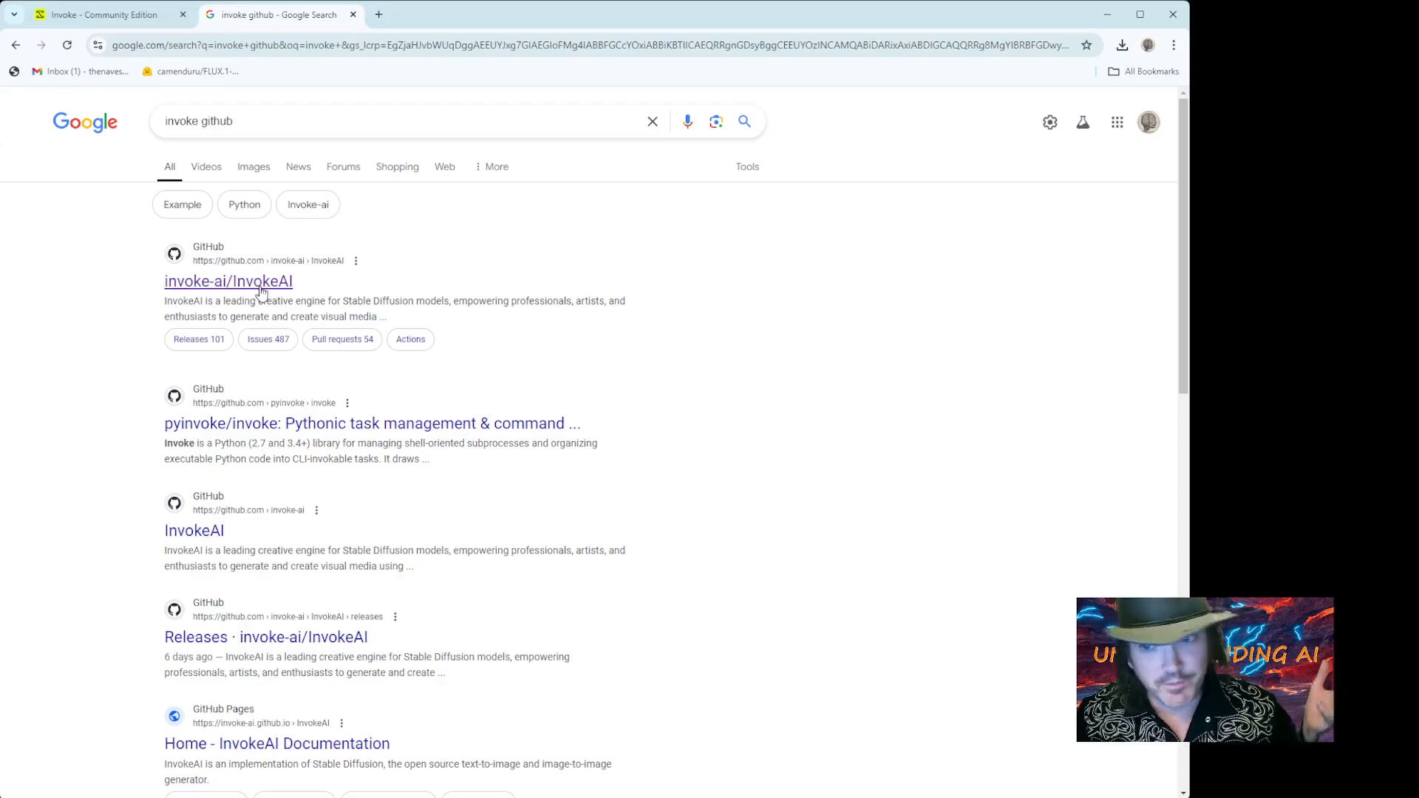
Step: Open the invoke-ai/InvokeAI GitHub repository from the search results and review the README's Community and Professional Edition comparison
left_click(261, 284)
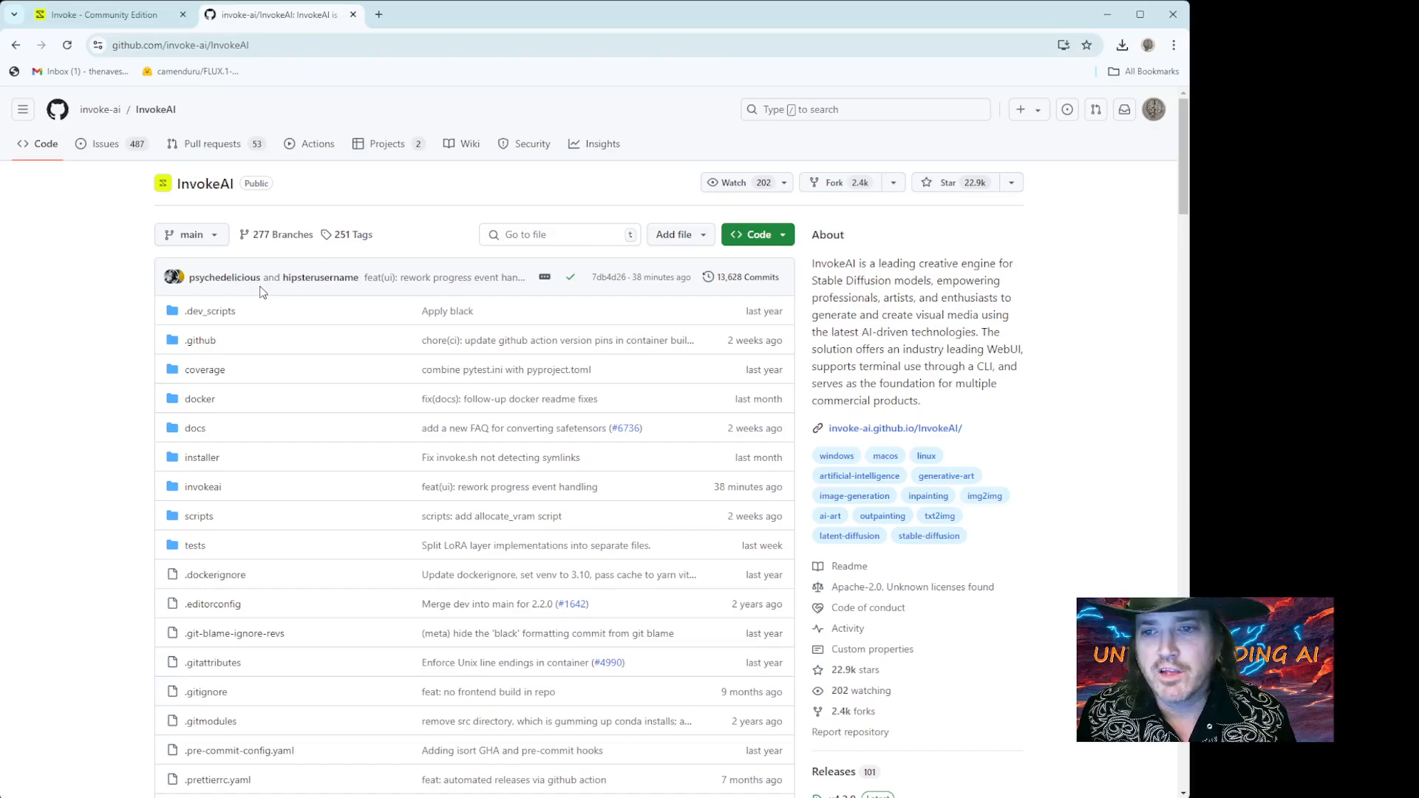
scroll(272, 317, "down", 1)
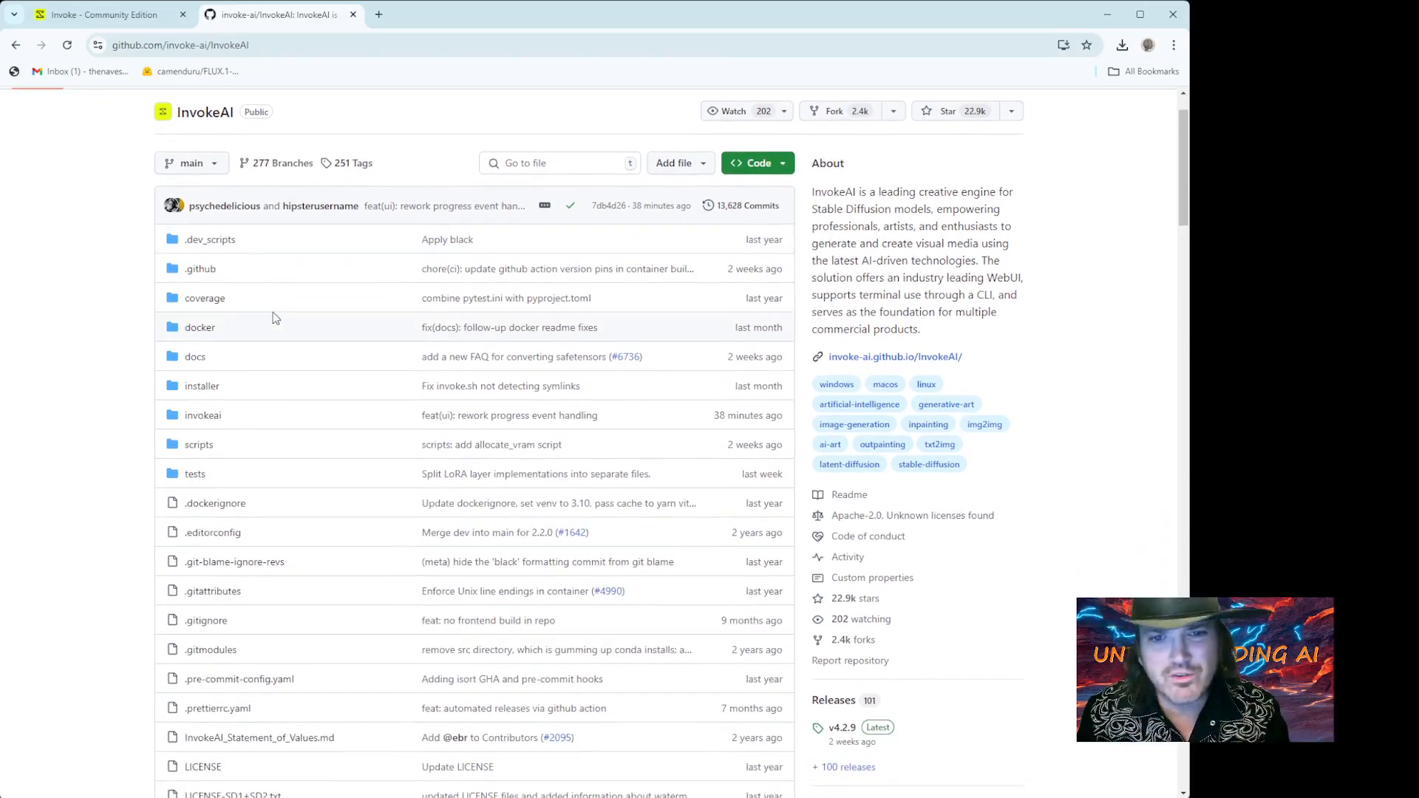
scroll(273, 316, "down", 5)
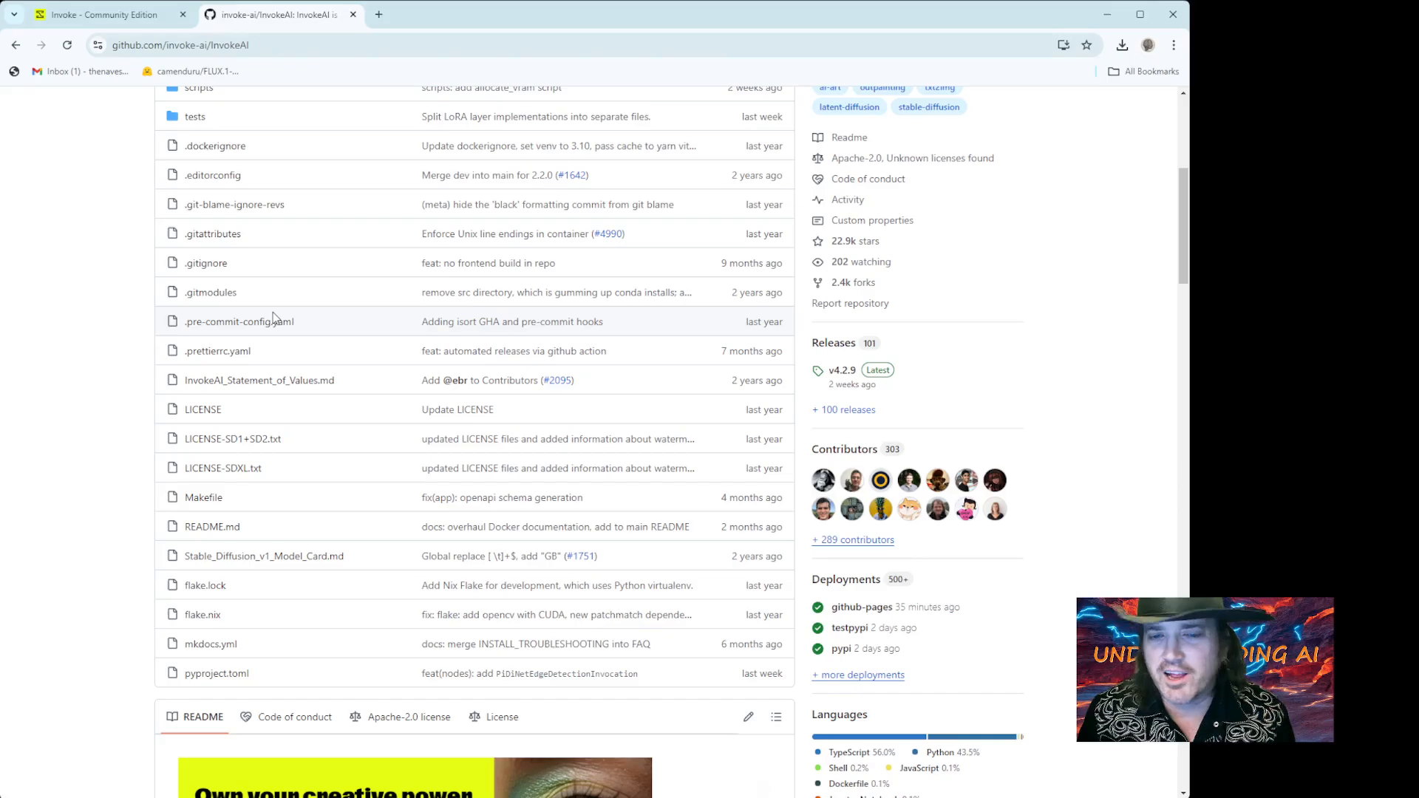
scroll(273, 316, "down", 6)
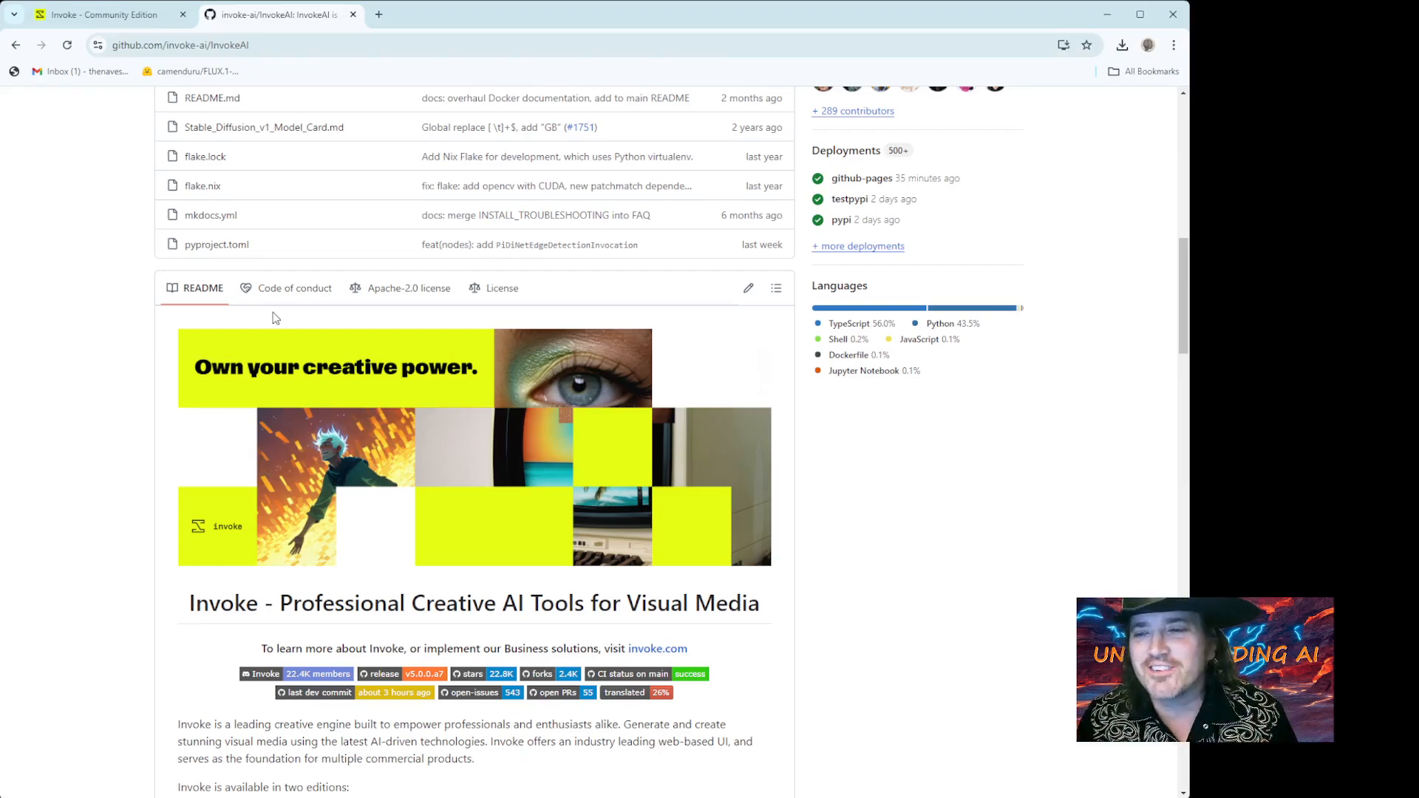
scroll(274, 318, "down", 2)
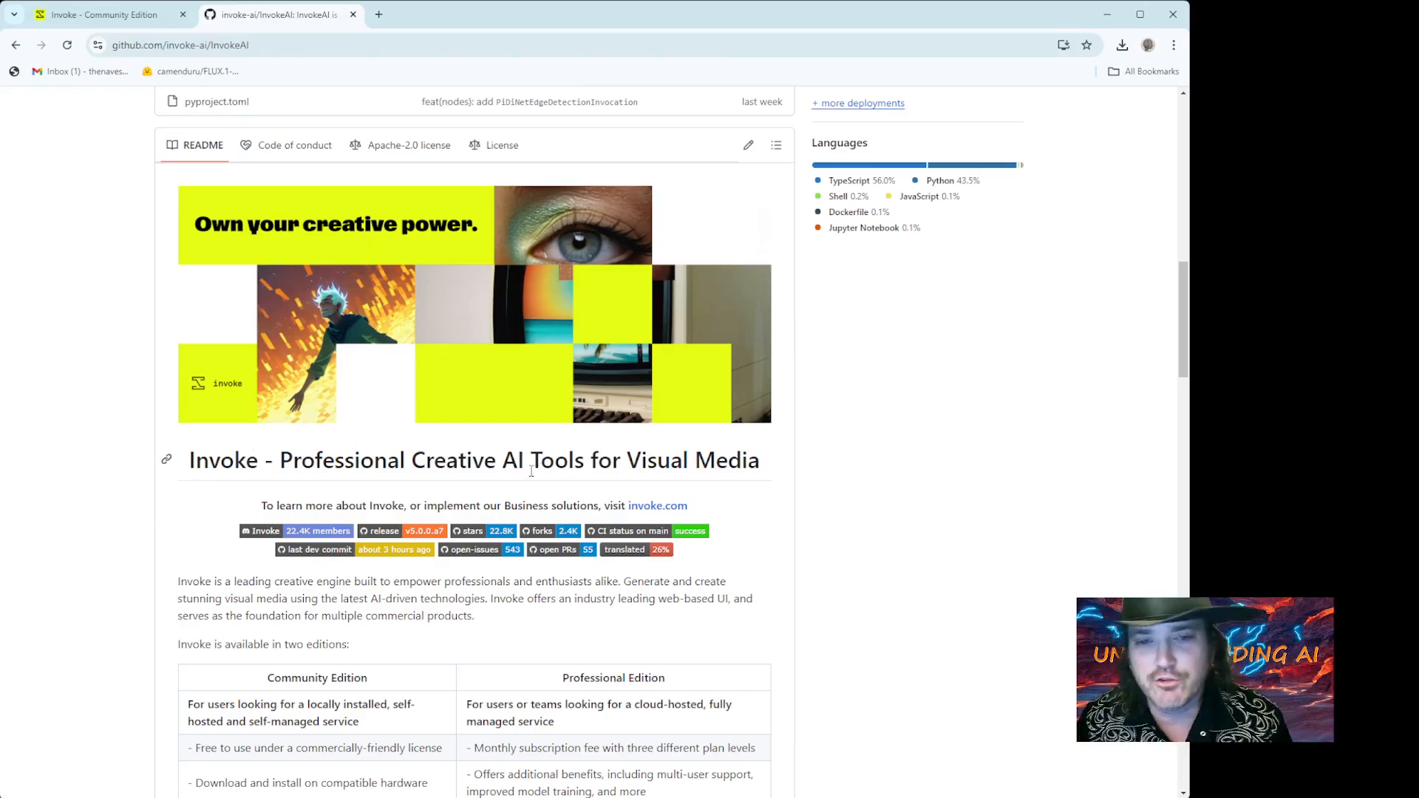
scroll(533, 484, "down", 2)
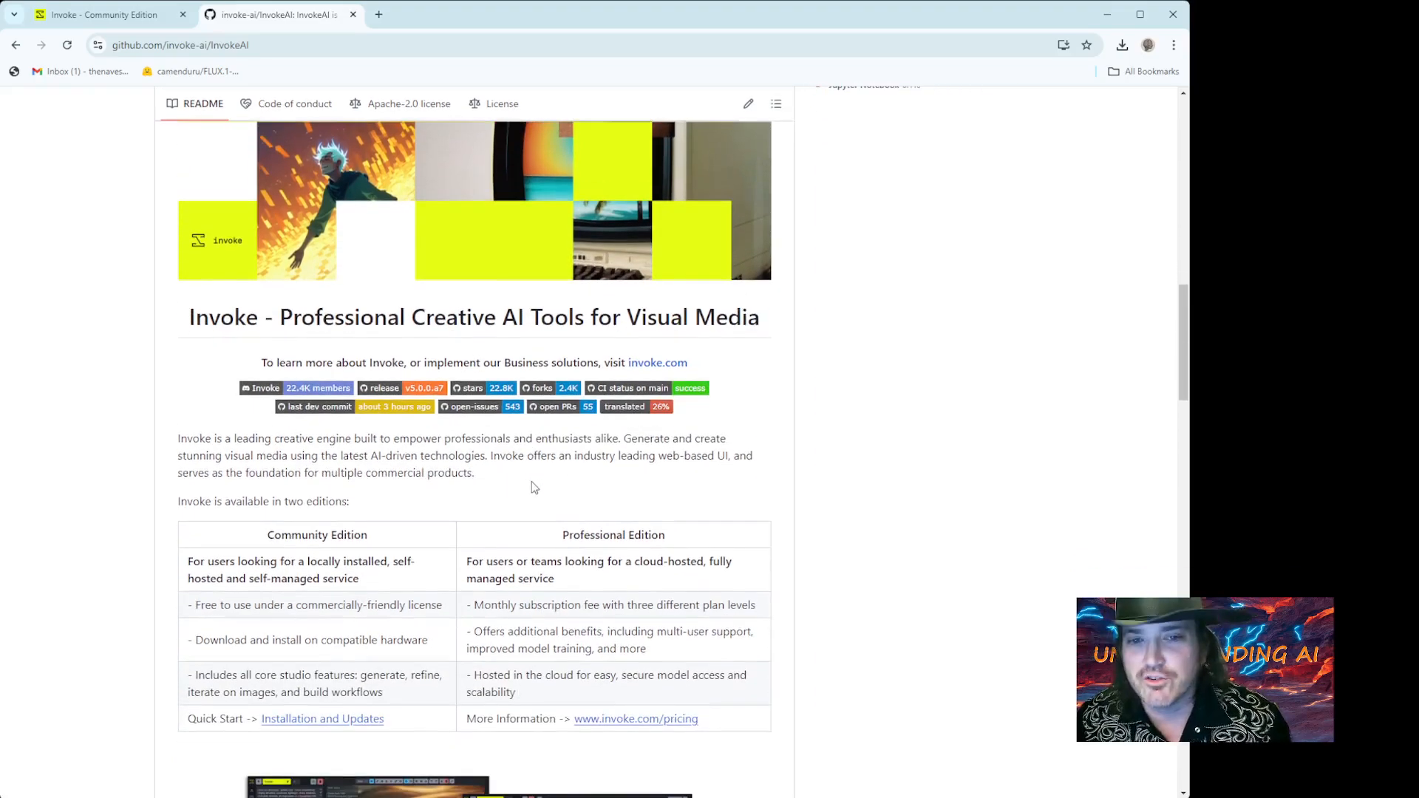
scroll(535, 488, "down", 3)
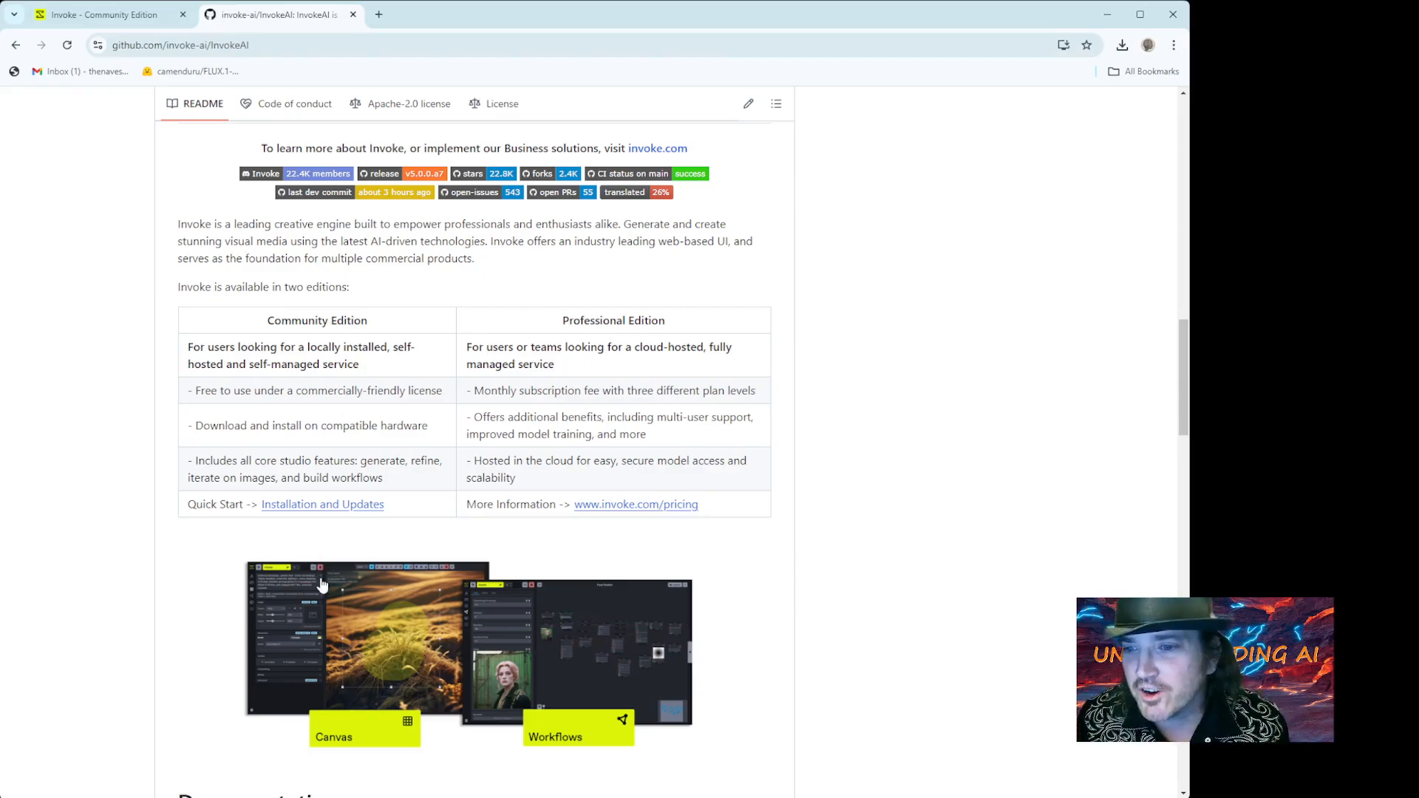
scroll(341, 516, "down", 3)
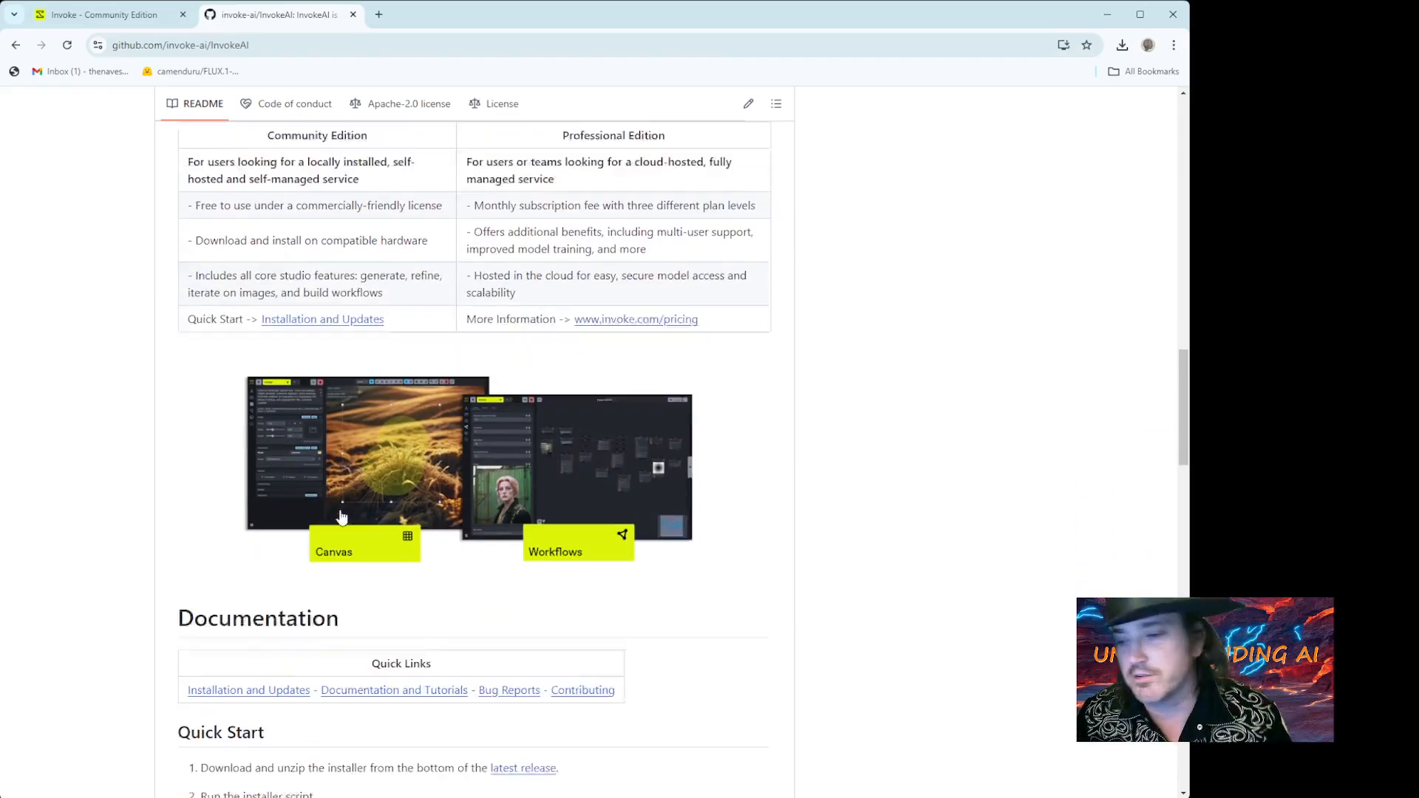
Step: Read the README's Quick Start instructions, including the installer script instructions for Windows, macOS and Linux
scroll(340, 515, "down", 1)
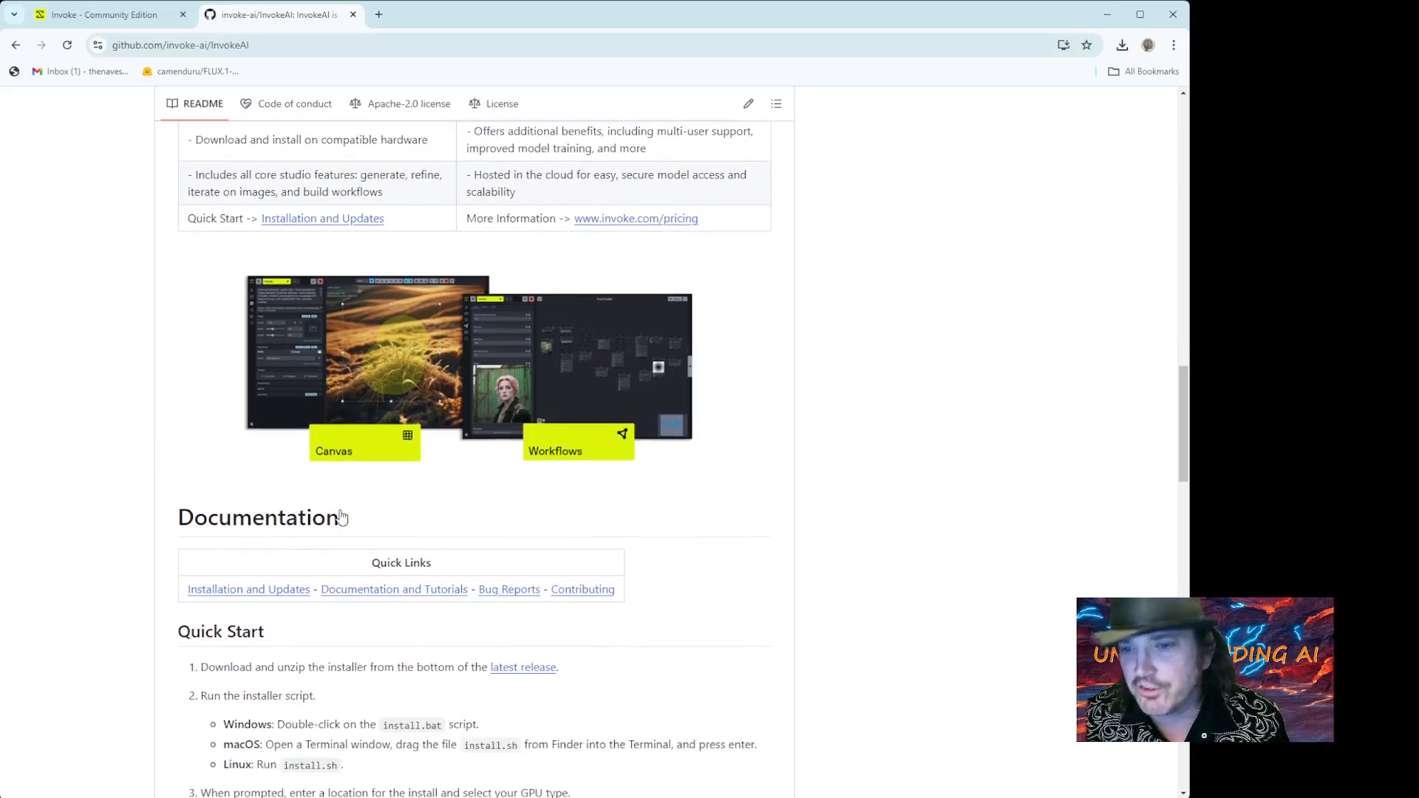
scroll(330, 501, "down", 3)
scroll(295, 464, "down", 2)
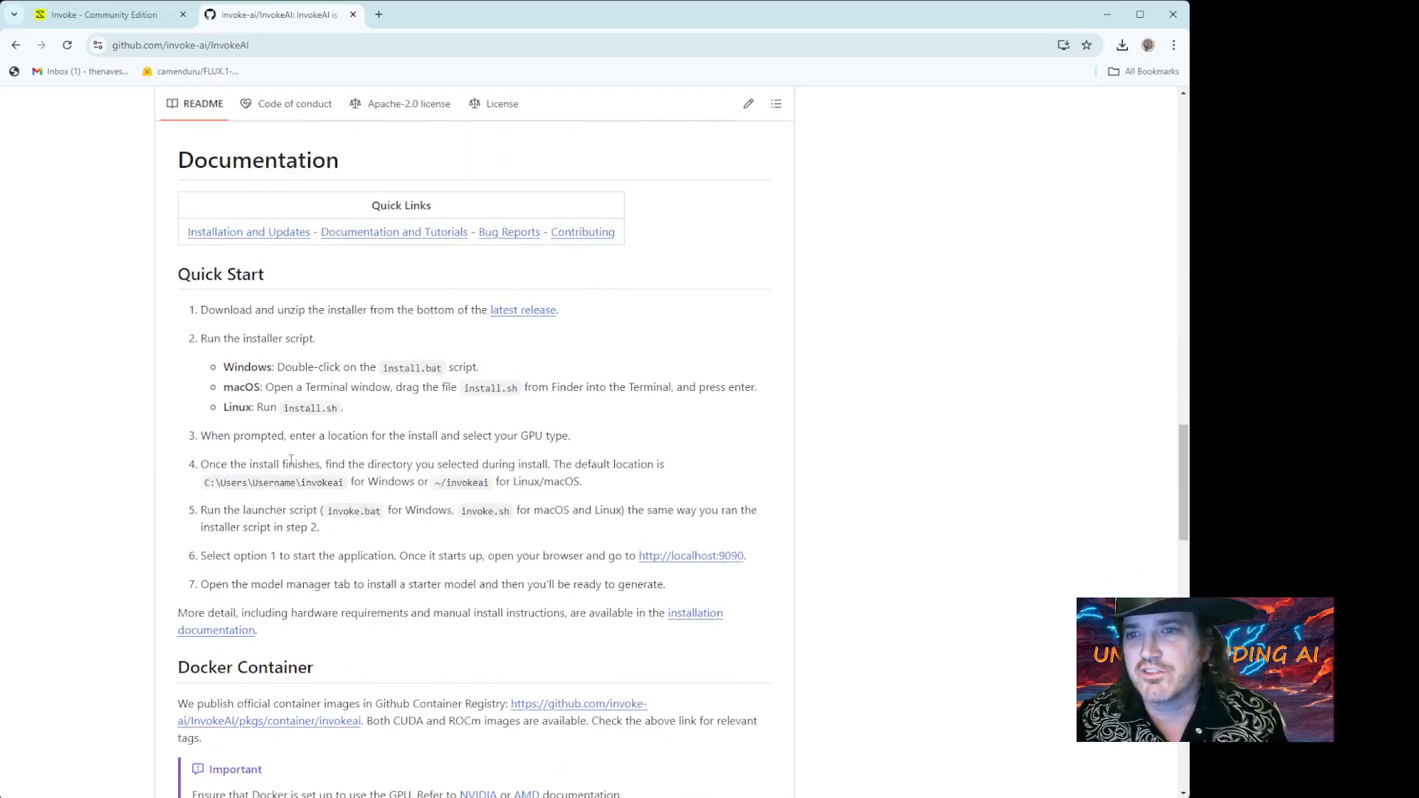
left_click(176, 282)
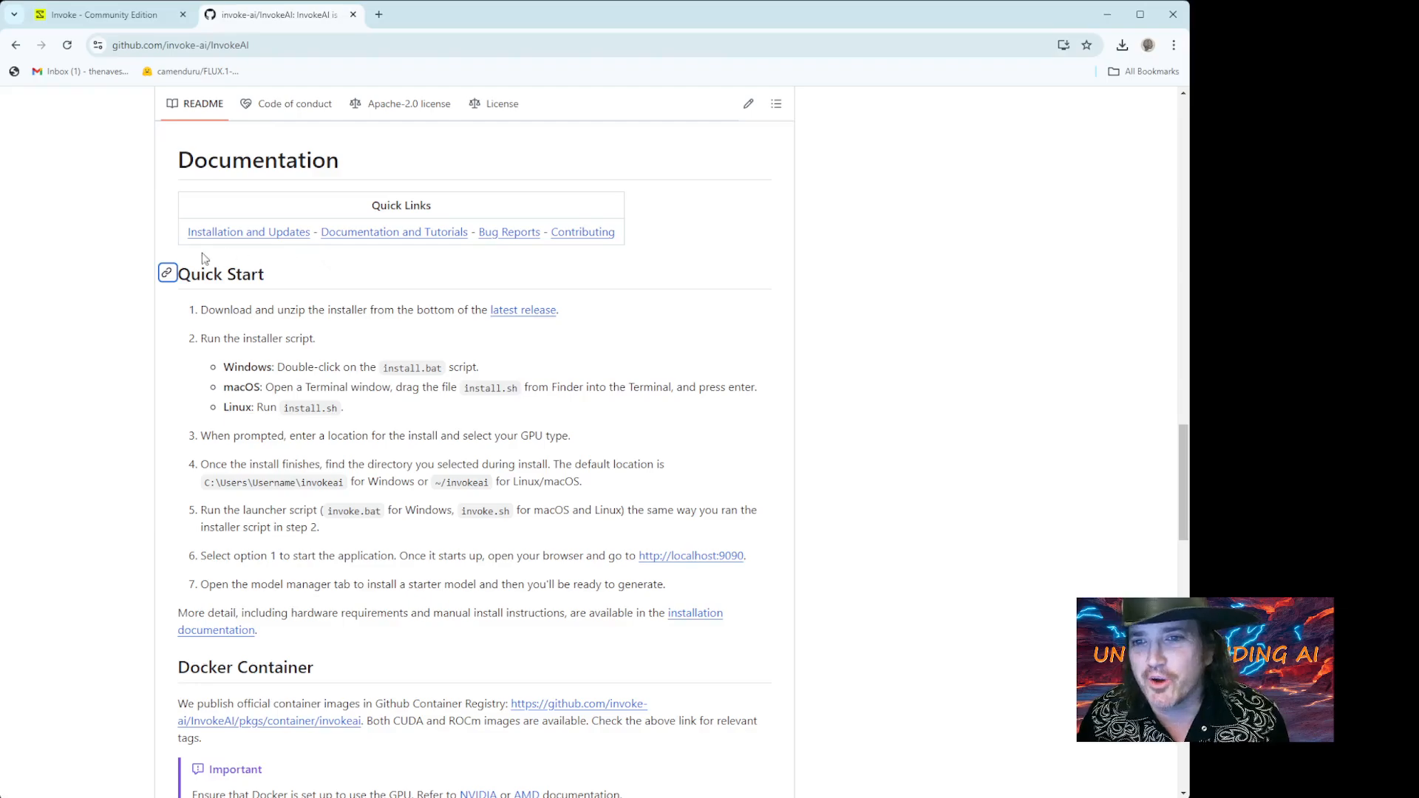
left_click_drag(267, 282, 169, 273)
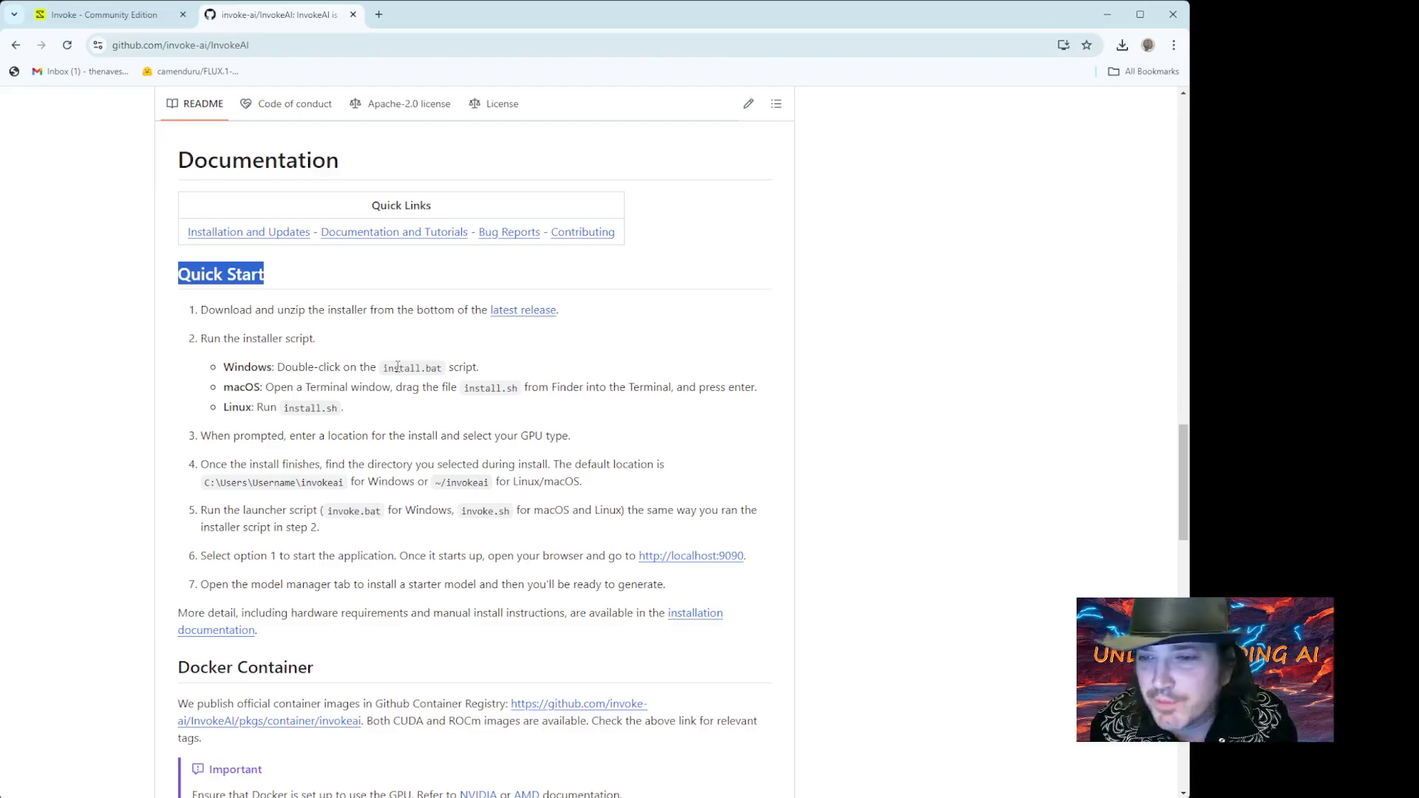
double_click(242, 388)
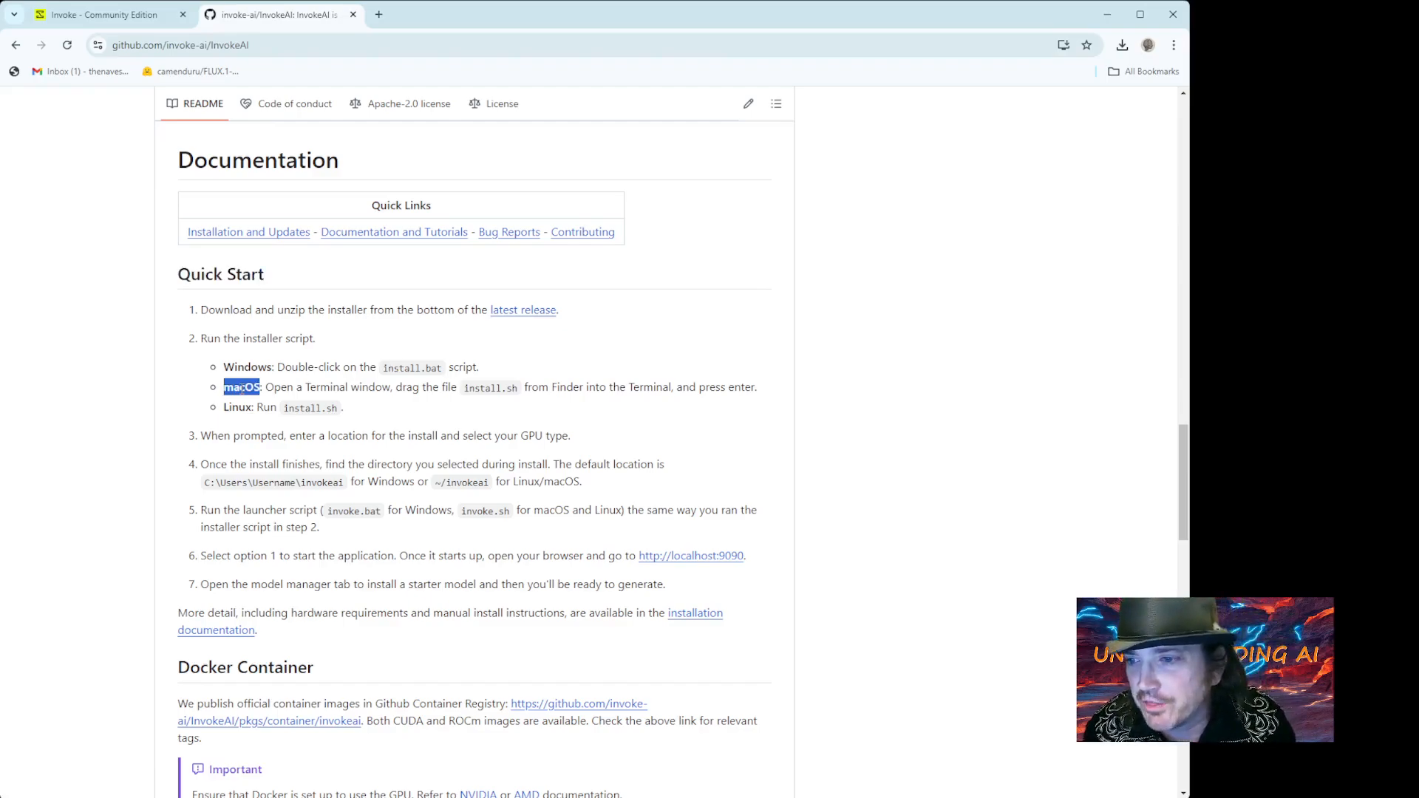
Step: Open the latest release page from the Quick Start instructions and locate and highlight its "Installation and Updating" heading
left_click(521, 310)
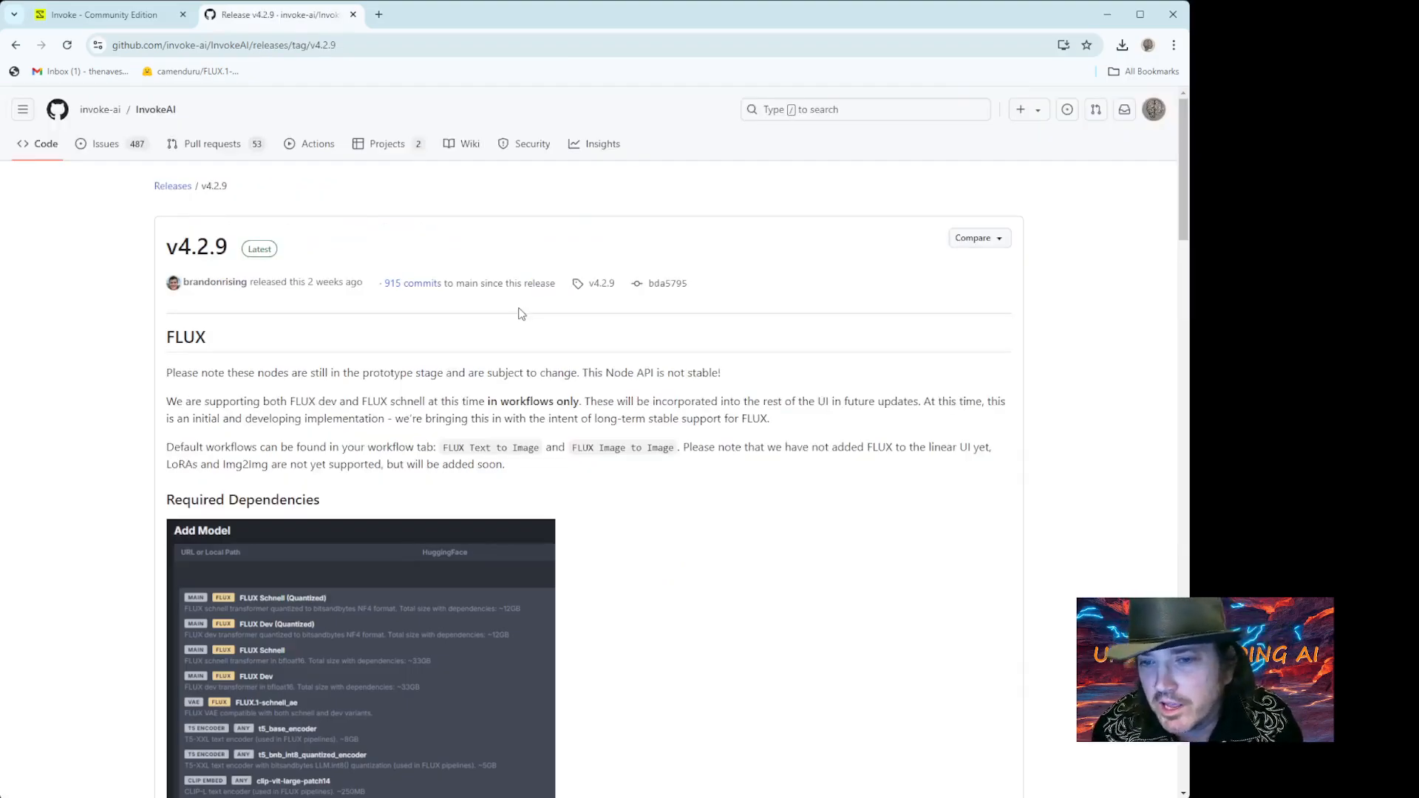
scroll(521, 313, "down", 12)
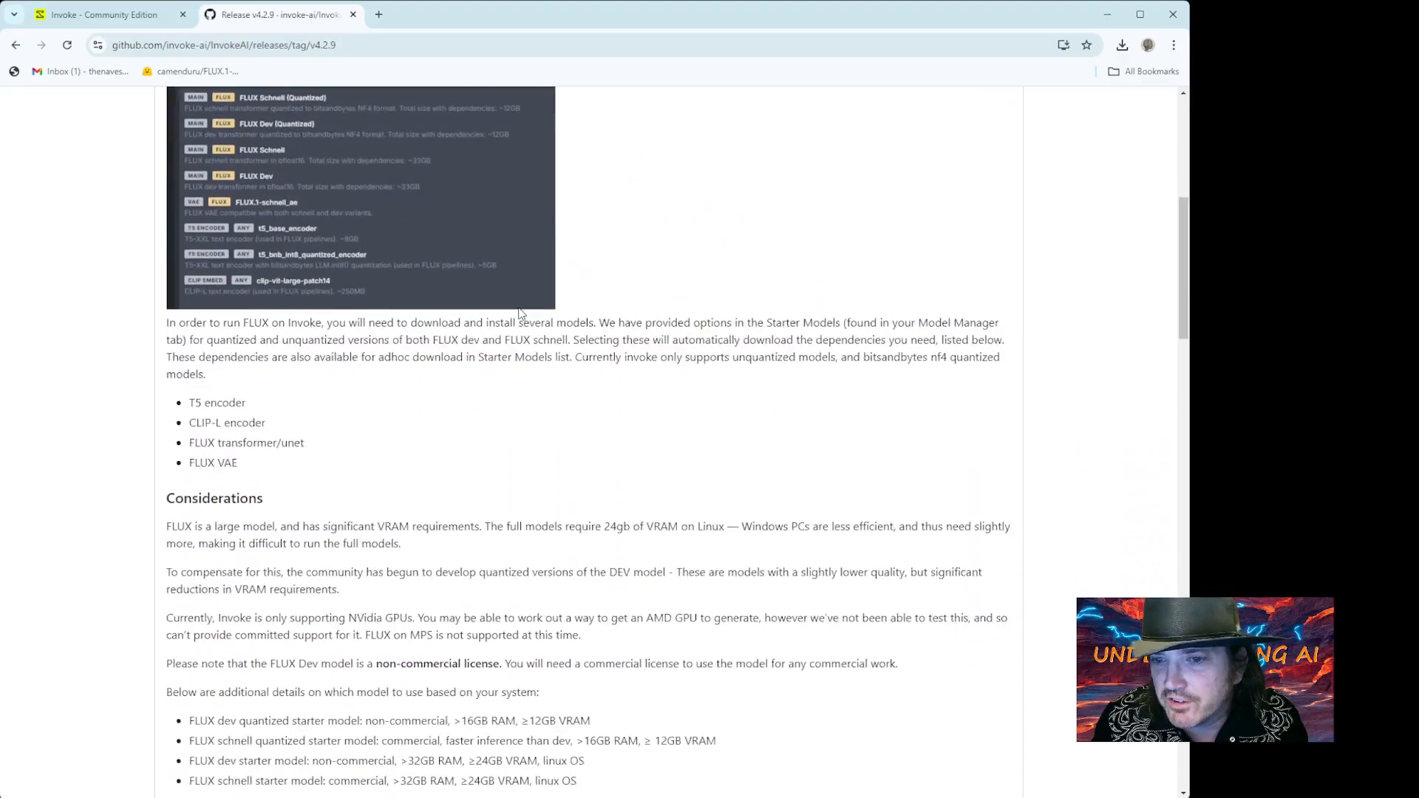
scroll(520, 308, "down", 18)
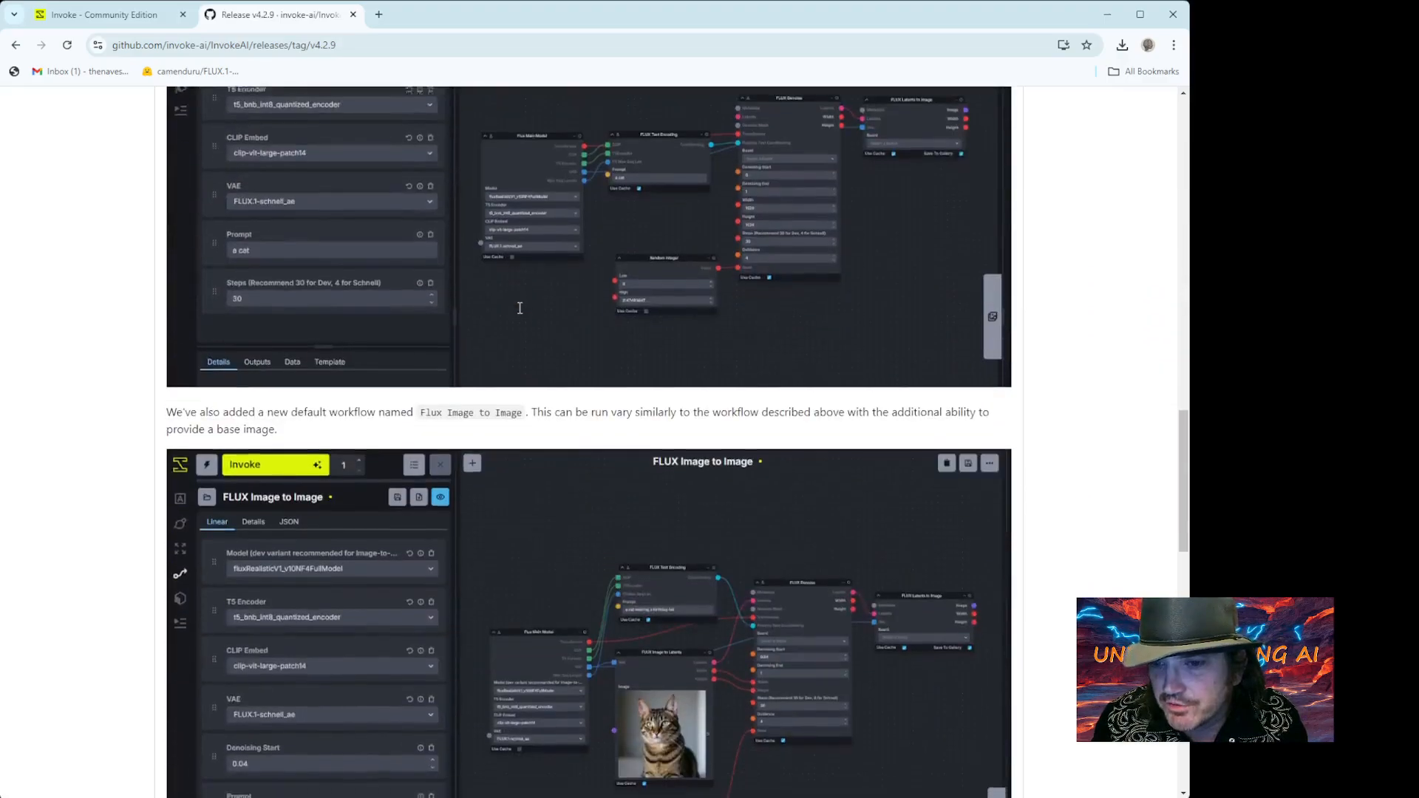
scroll(519, 308, "down", 3)
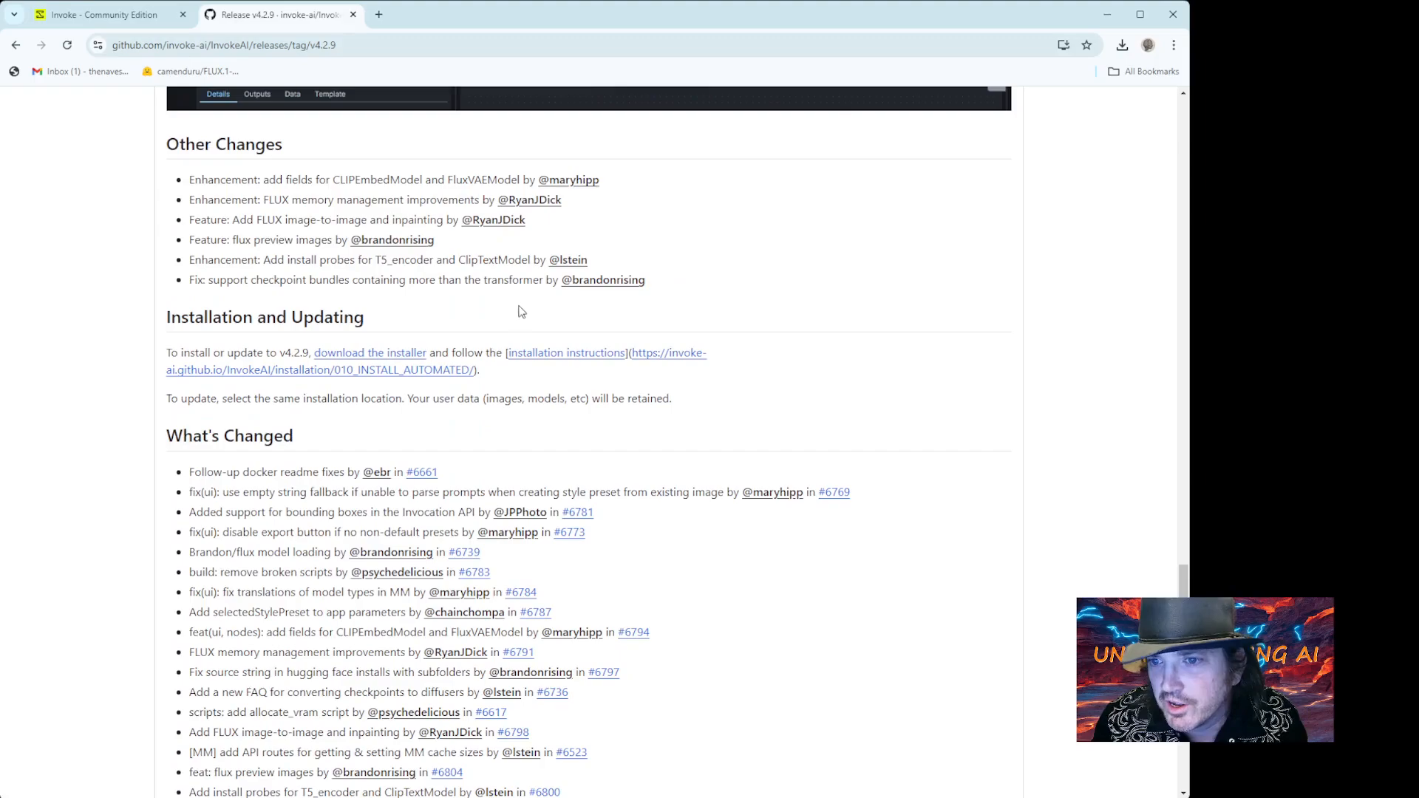
scroll(192, 348, "down", 2)
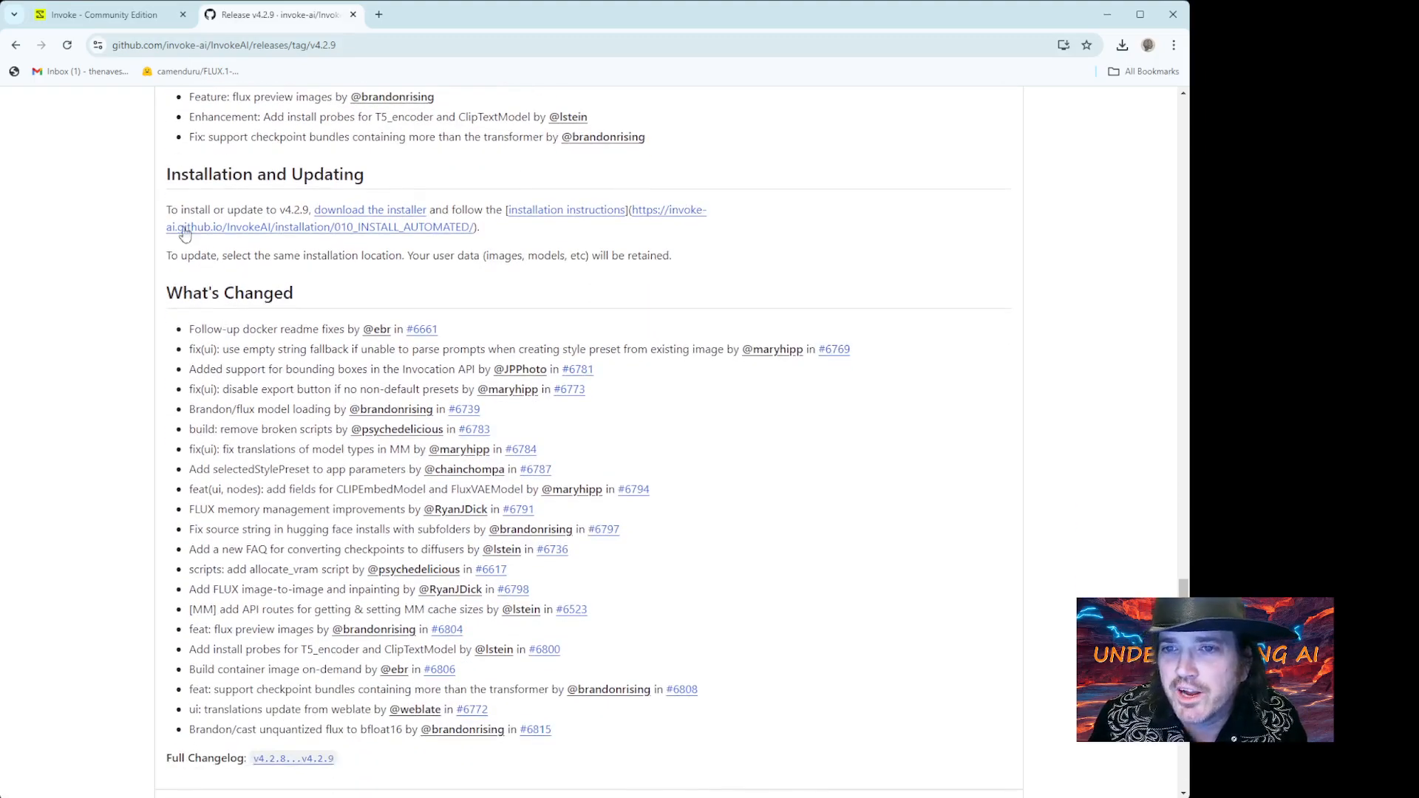
left_click_drag(165, 175, 378, 195)
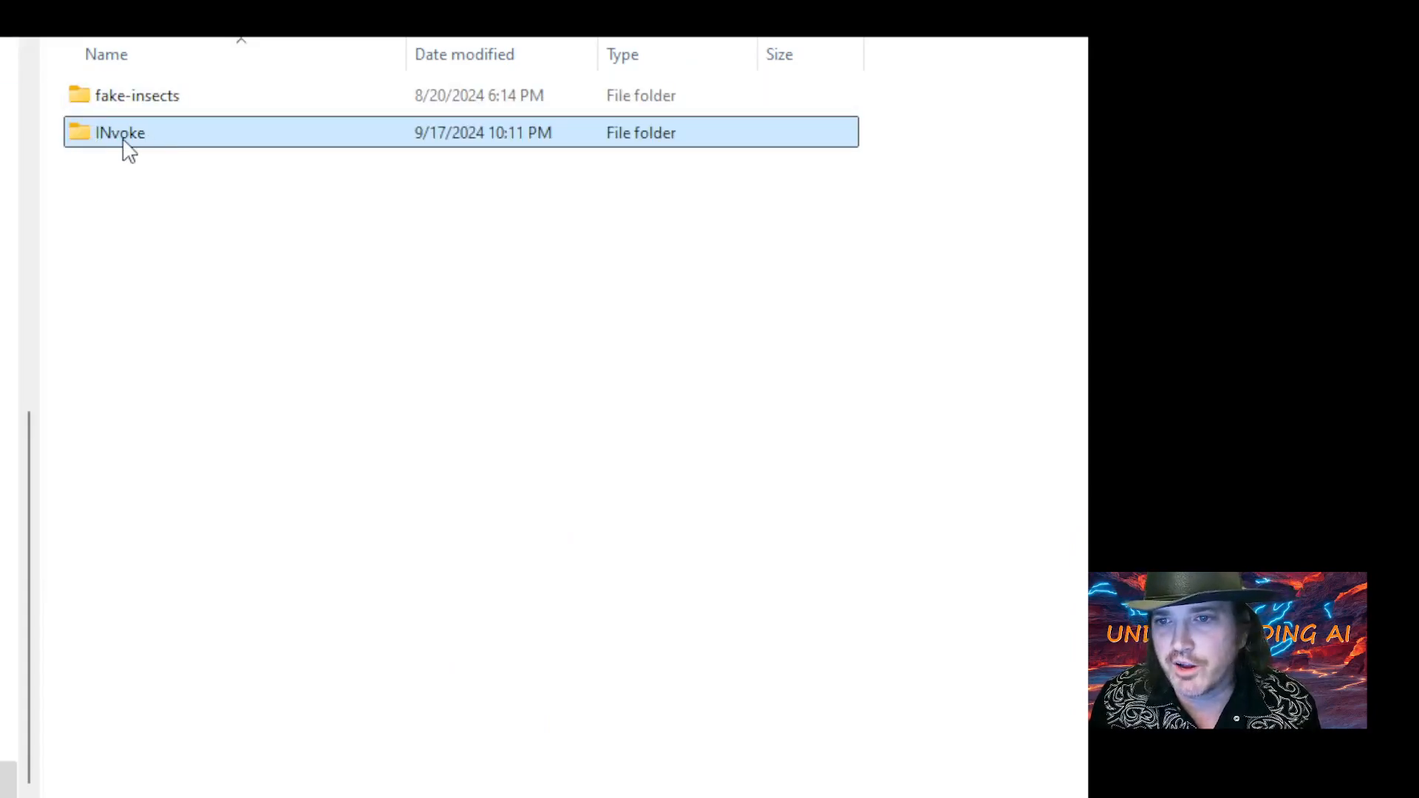
Step: In File Explorer, rename the INvoke folder as "Invoke" and open it
left_click(149, 142)
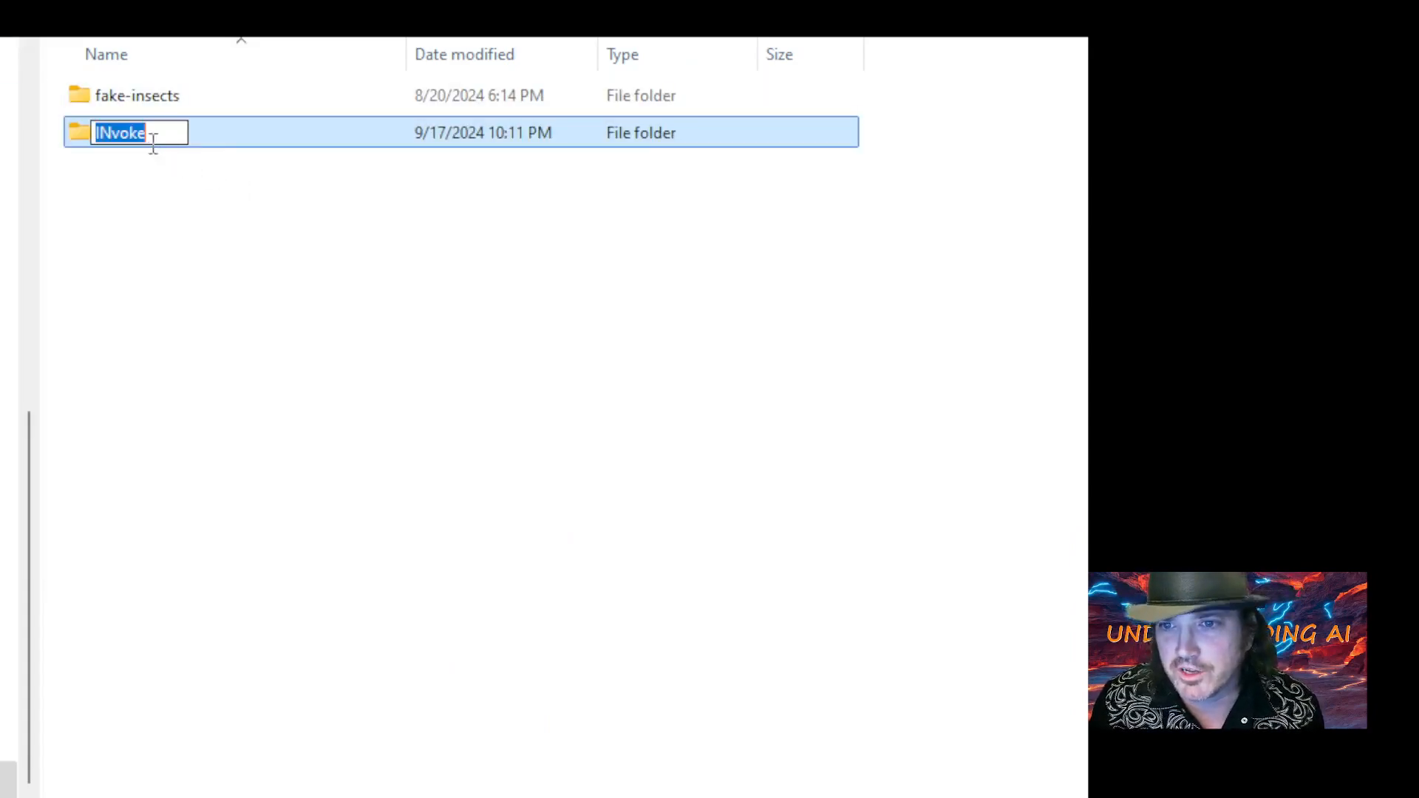
left_click(112, 135)
key("BackSpace")
type("n")
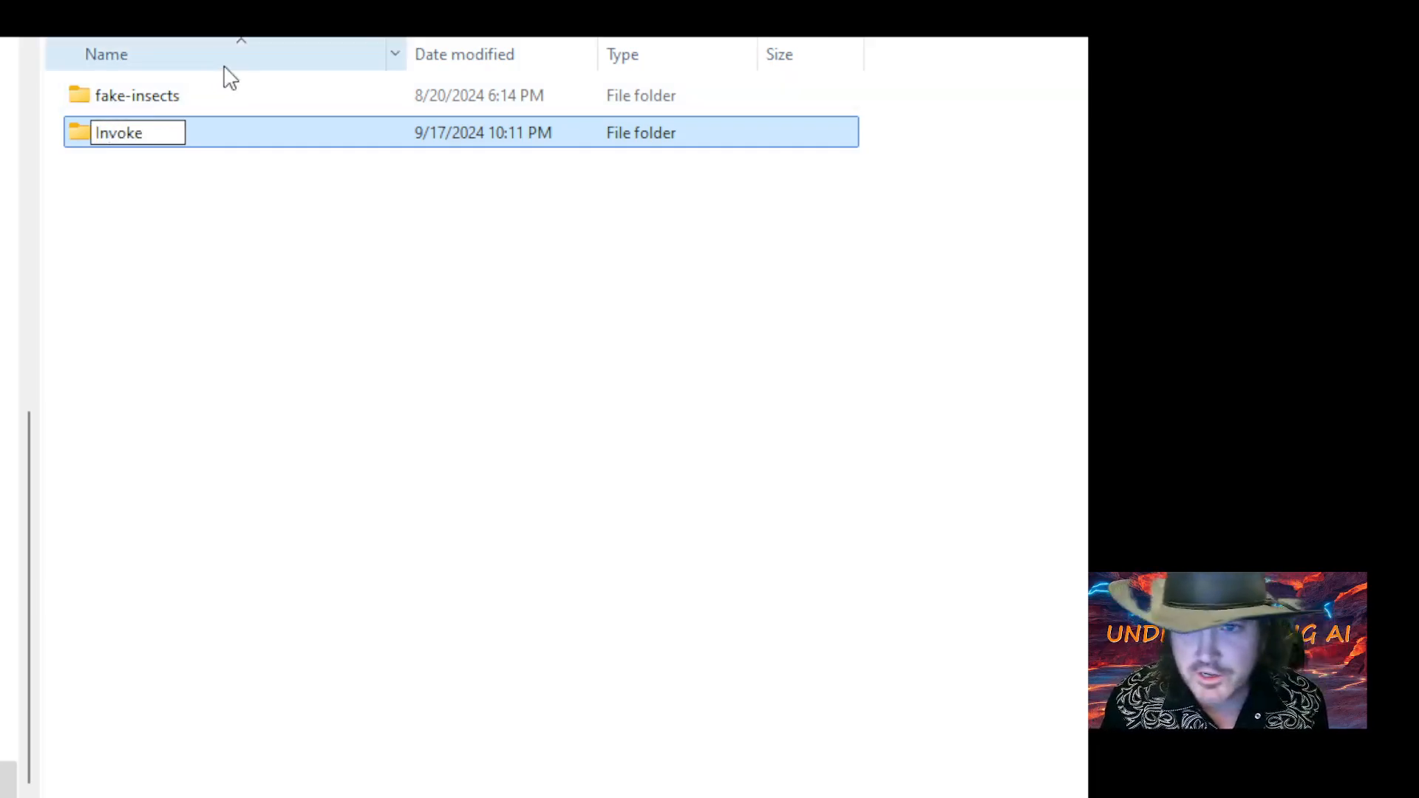
key("Return")
double_click(144, 139)
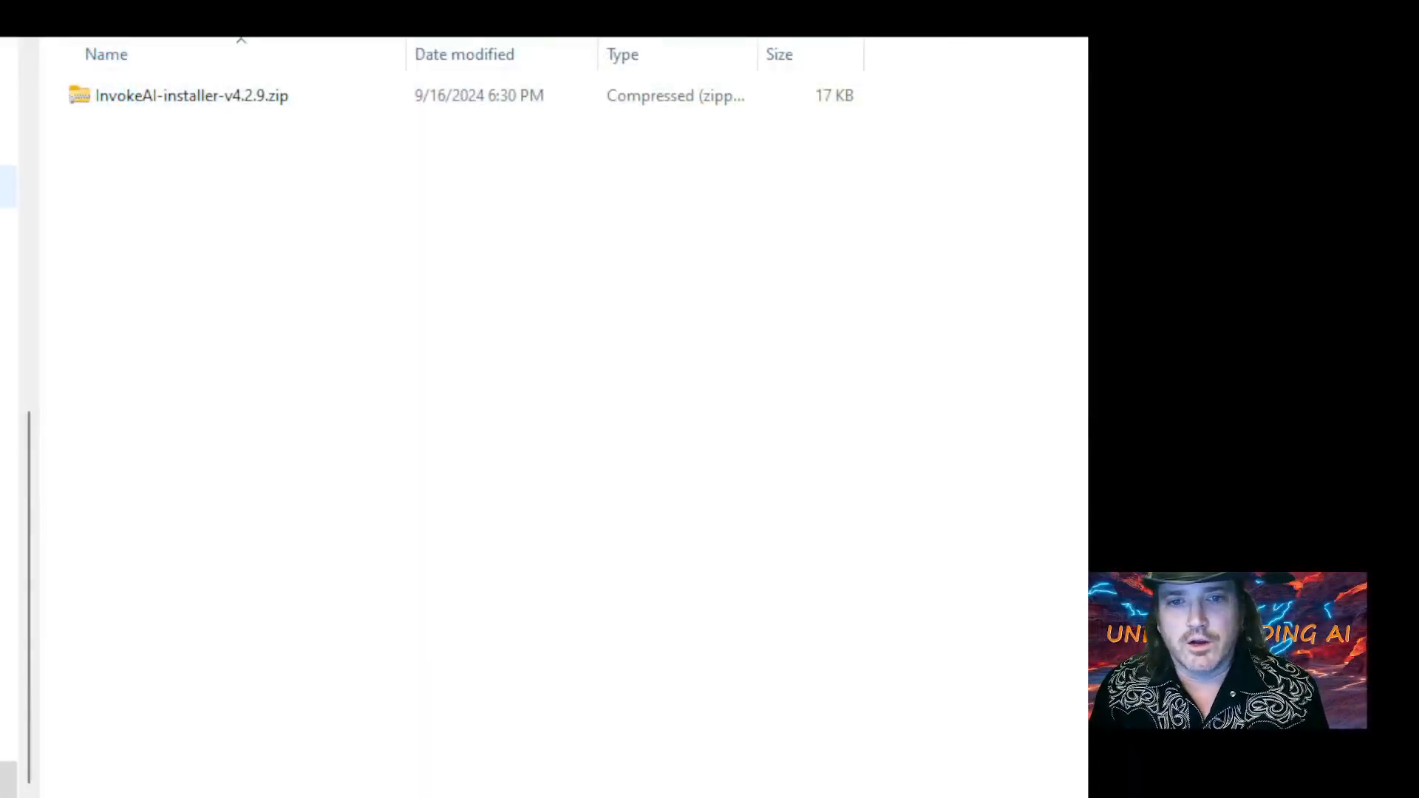
Step: Extract InvokeAI-installer-v4.2.9.zip into the current folder and open the extracted InvokeAI-Installer folder
left_click(161, 111)
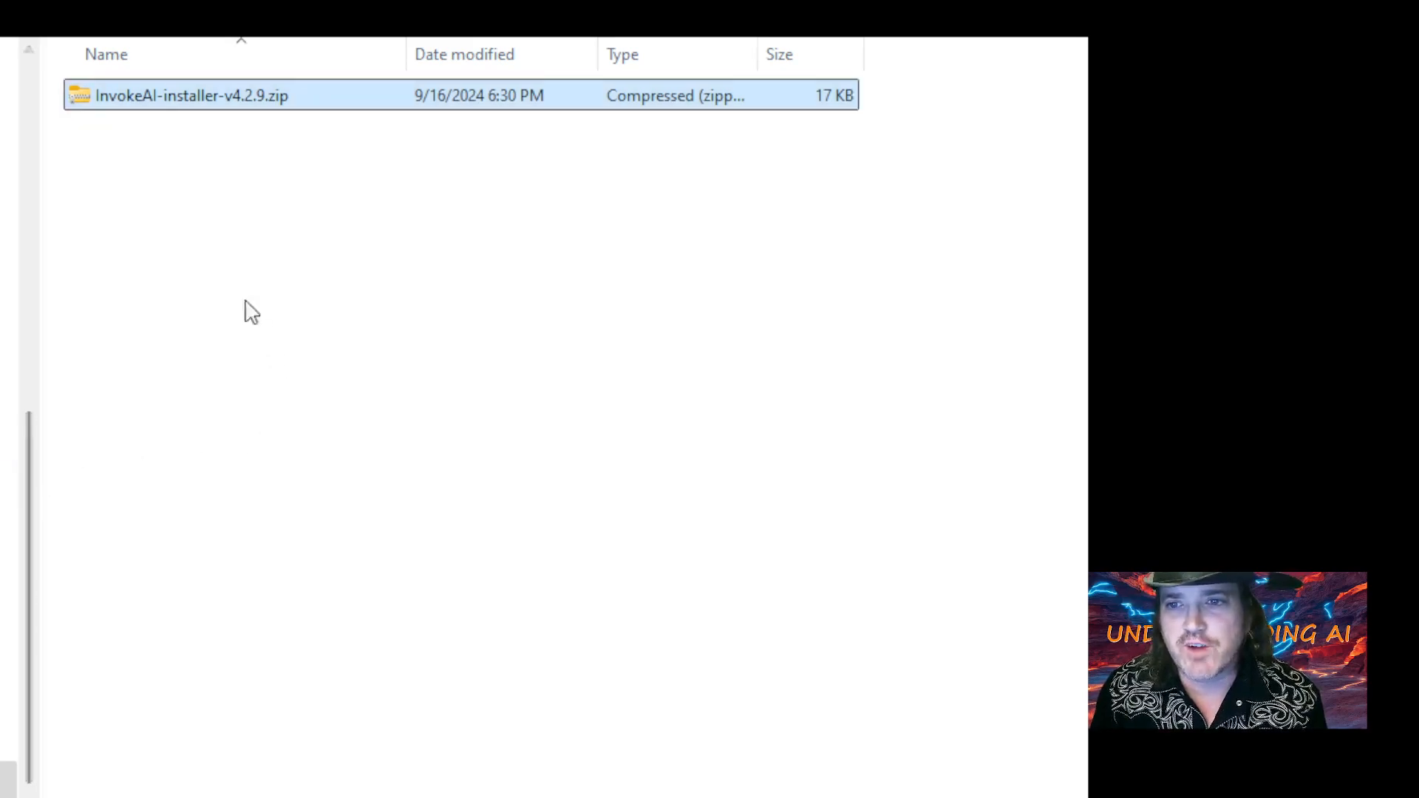
scroll(221, 244, "up", 1)
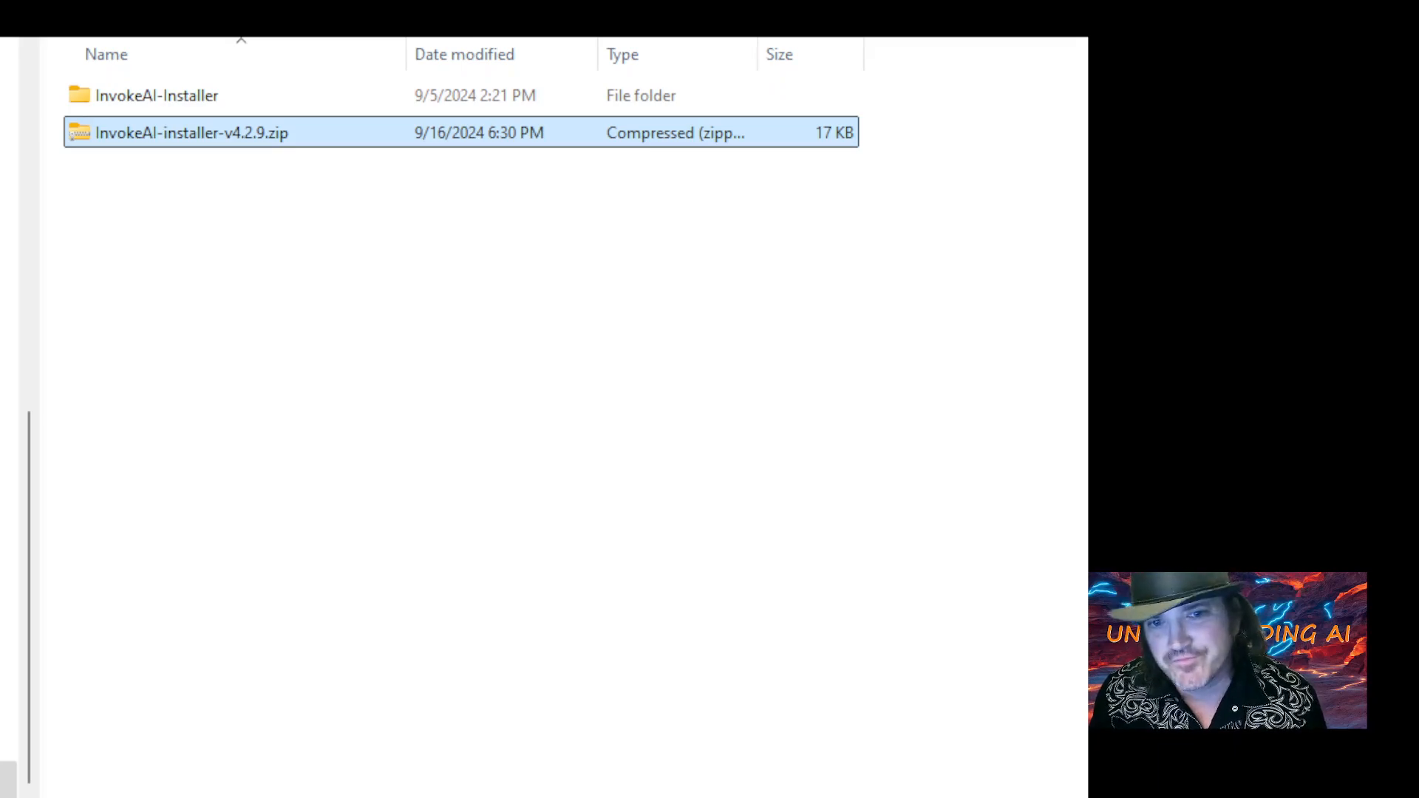
double_click(140, 100)
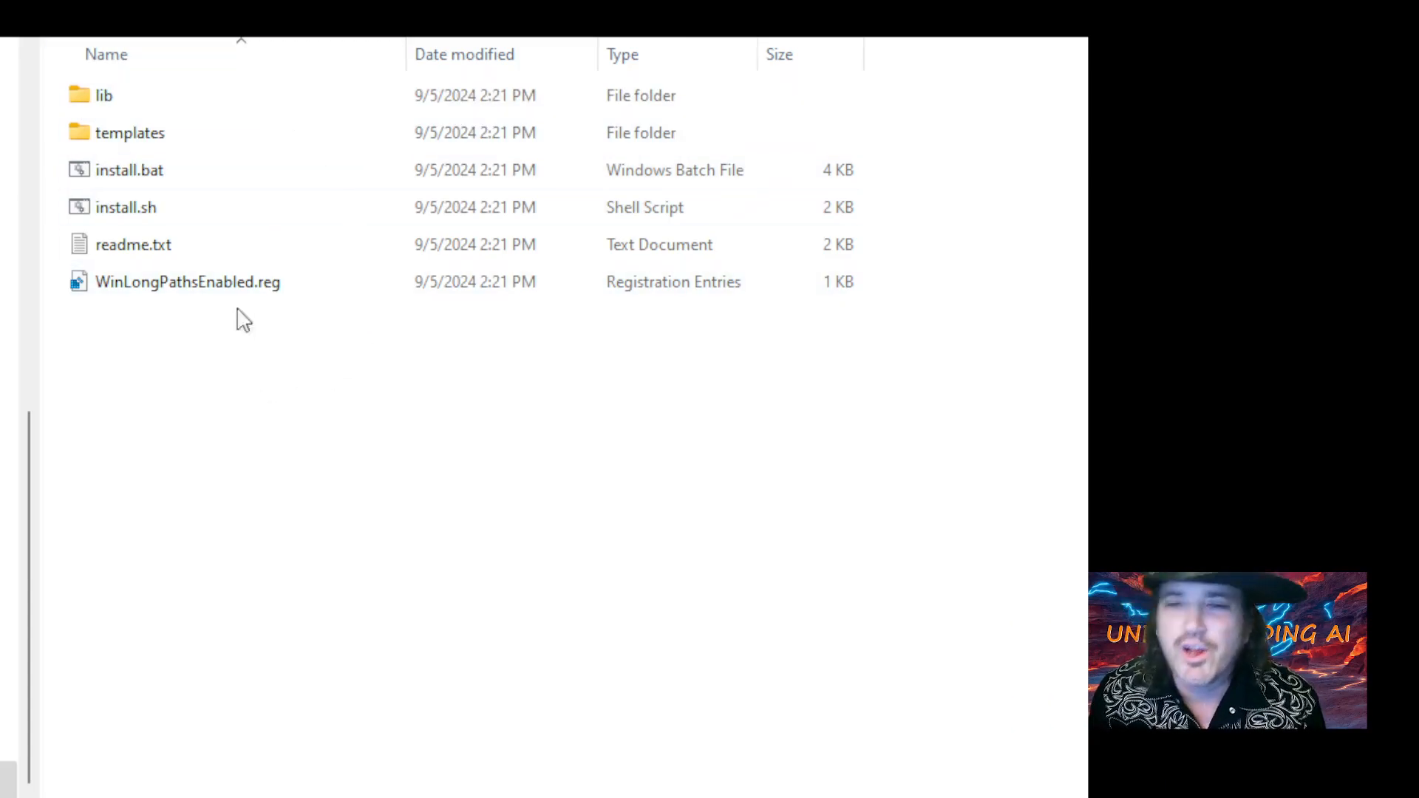
Step: Move all files and folders inside InvokeAI-Installer up one level into the Invoke folder
left_click_drag(415, 414, 104, 86)
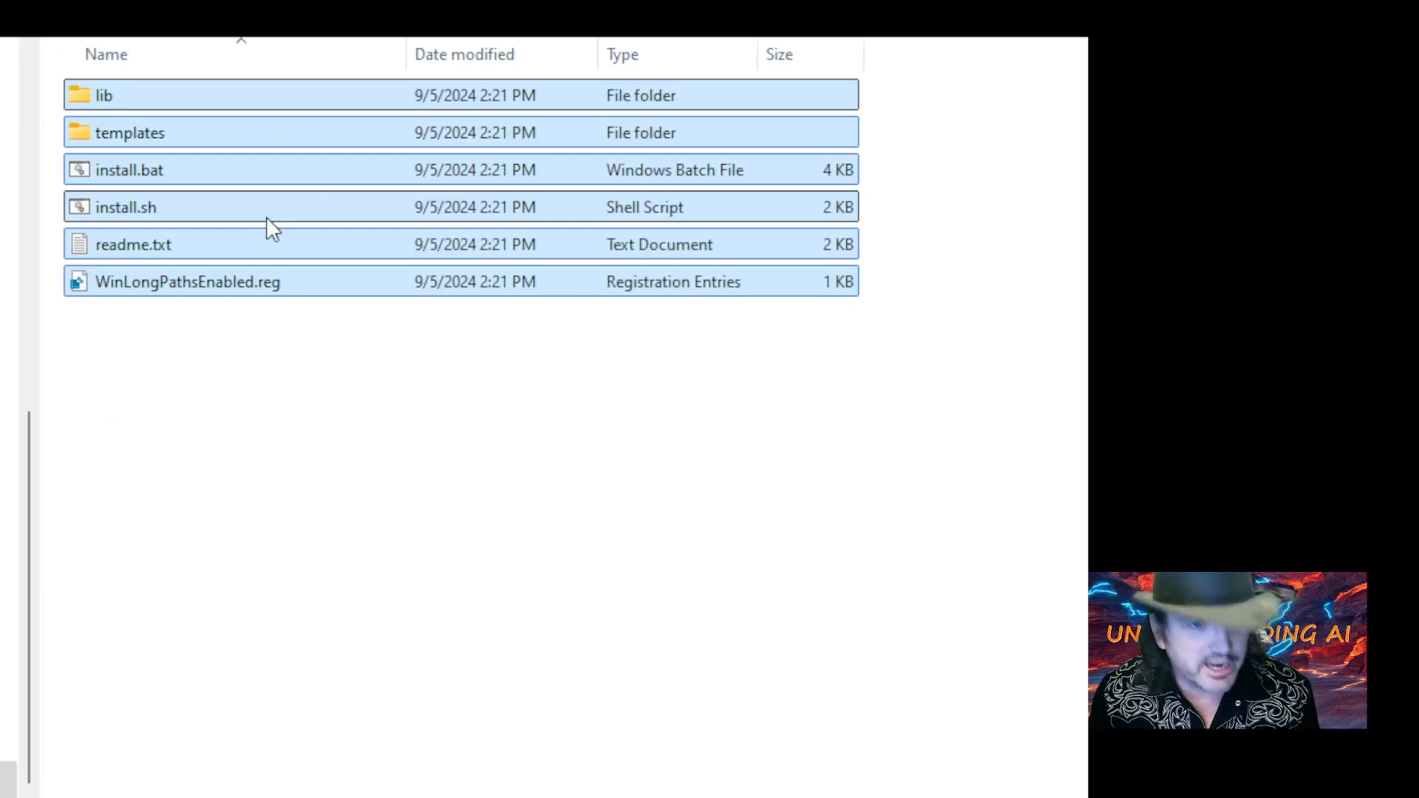
key("ctrl+x")
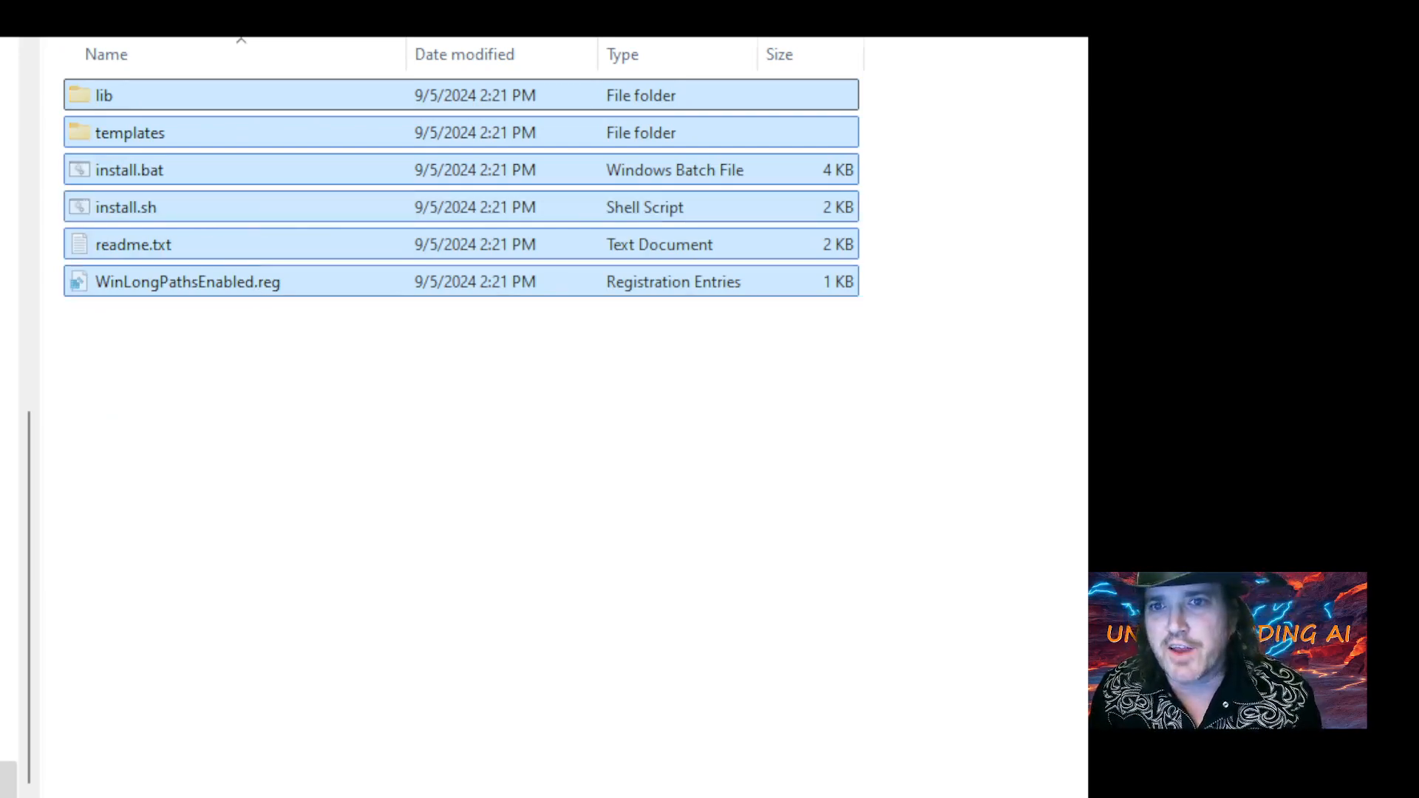
key("alt+Up")
left_click(201, 289)
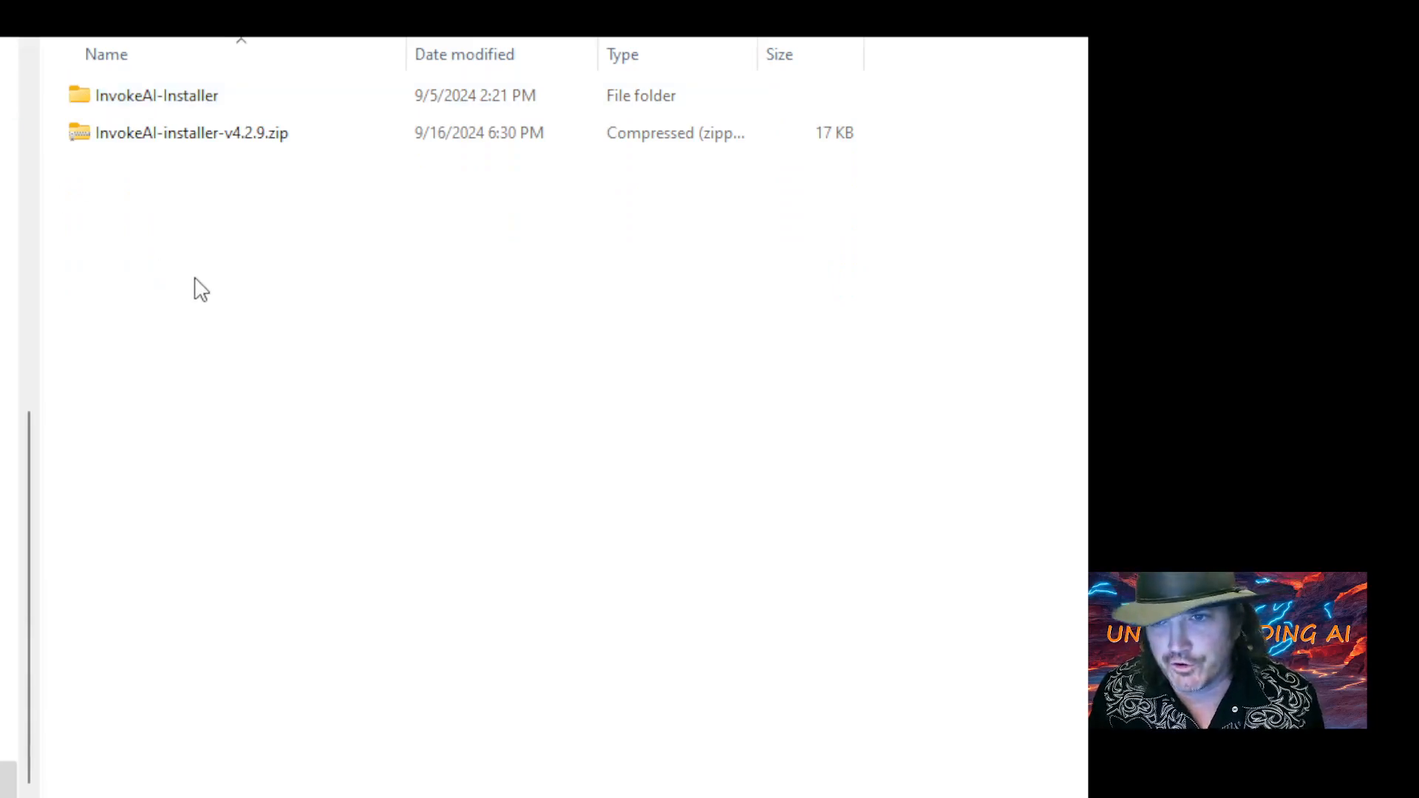
key("ctrl+v")
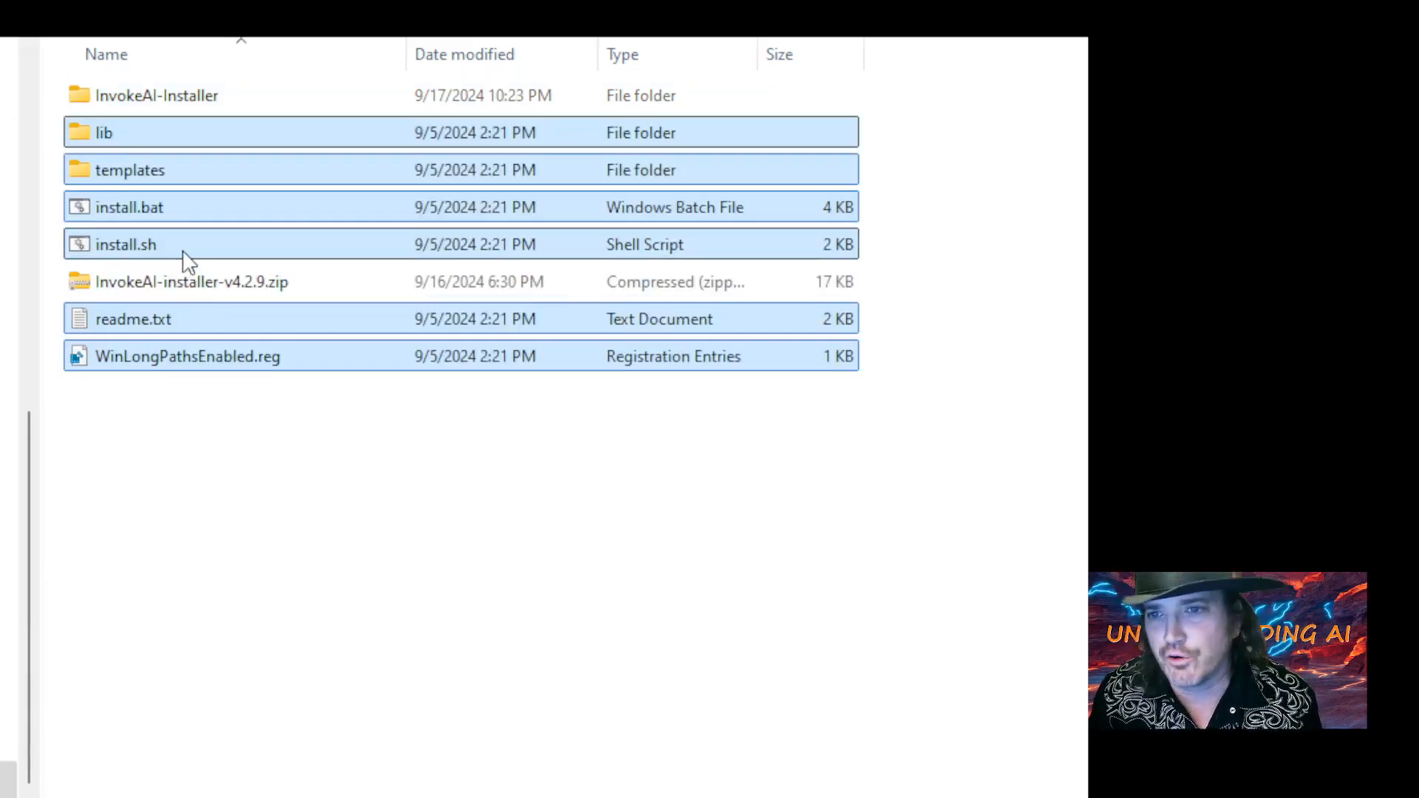
Step: Delete the emptied InvokeAI-Installer folder
left_click(306, 492)
left_click(145, 97)
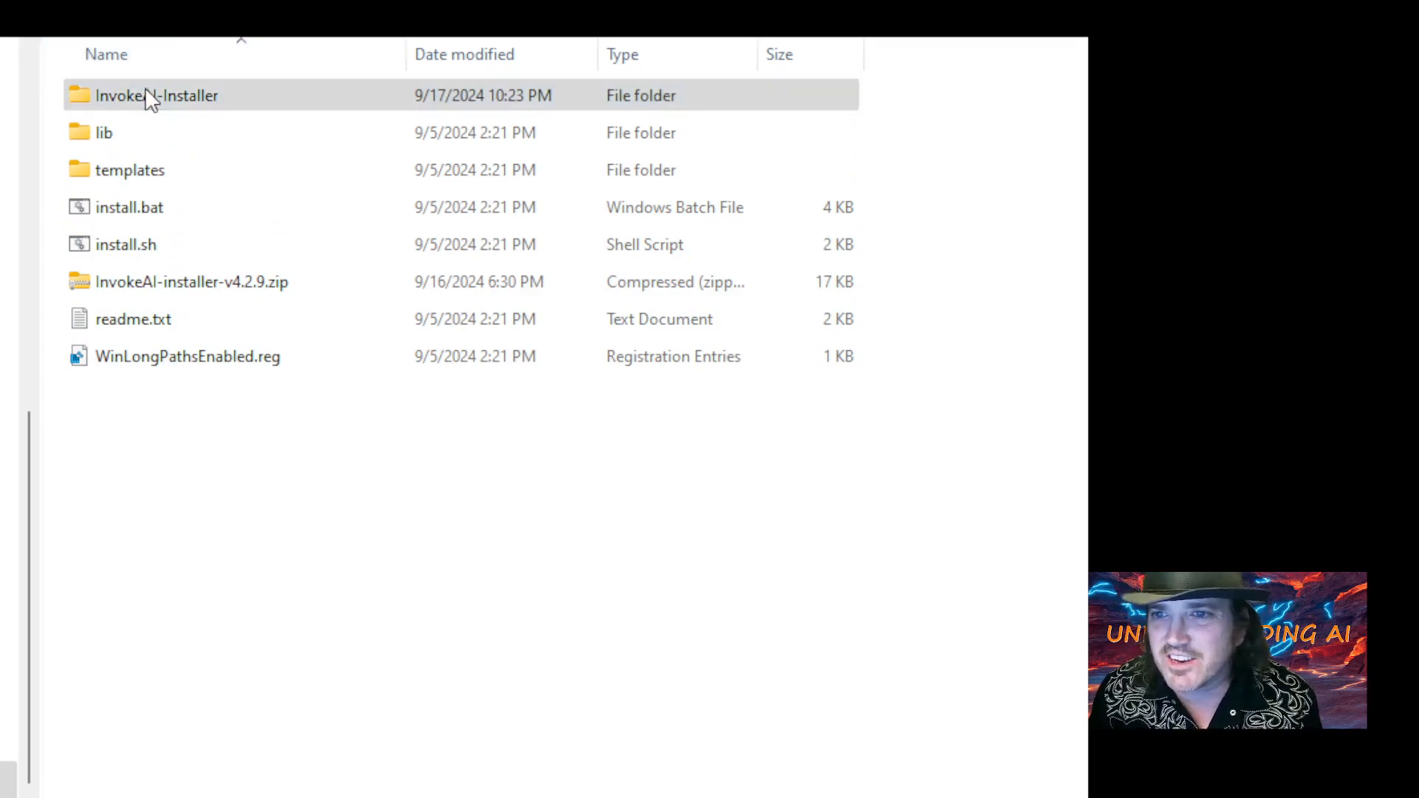
key("Delete")
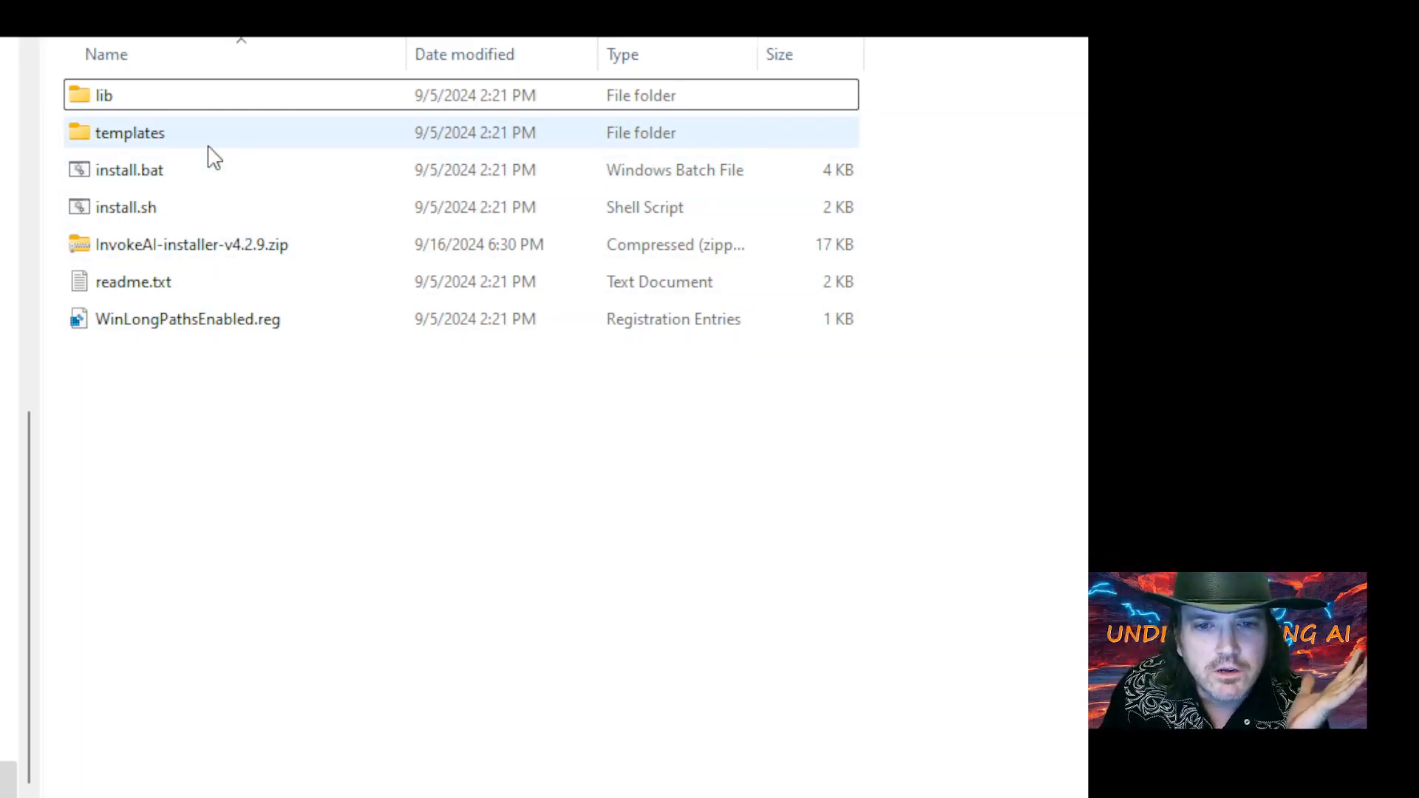
Step: Run the install.bat installer script in the Invoke folder
left_click(164, 174)
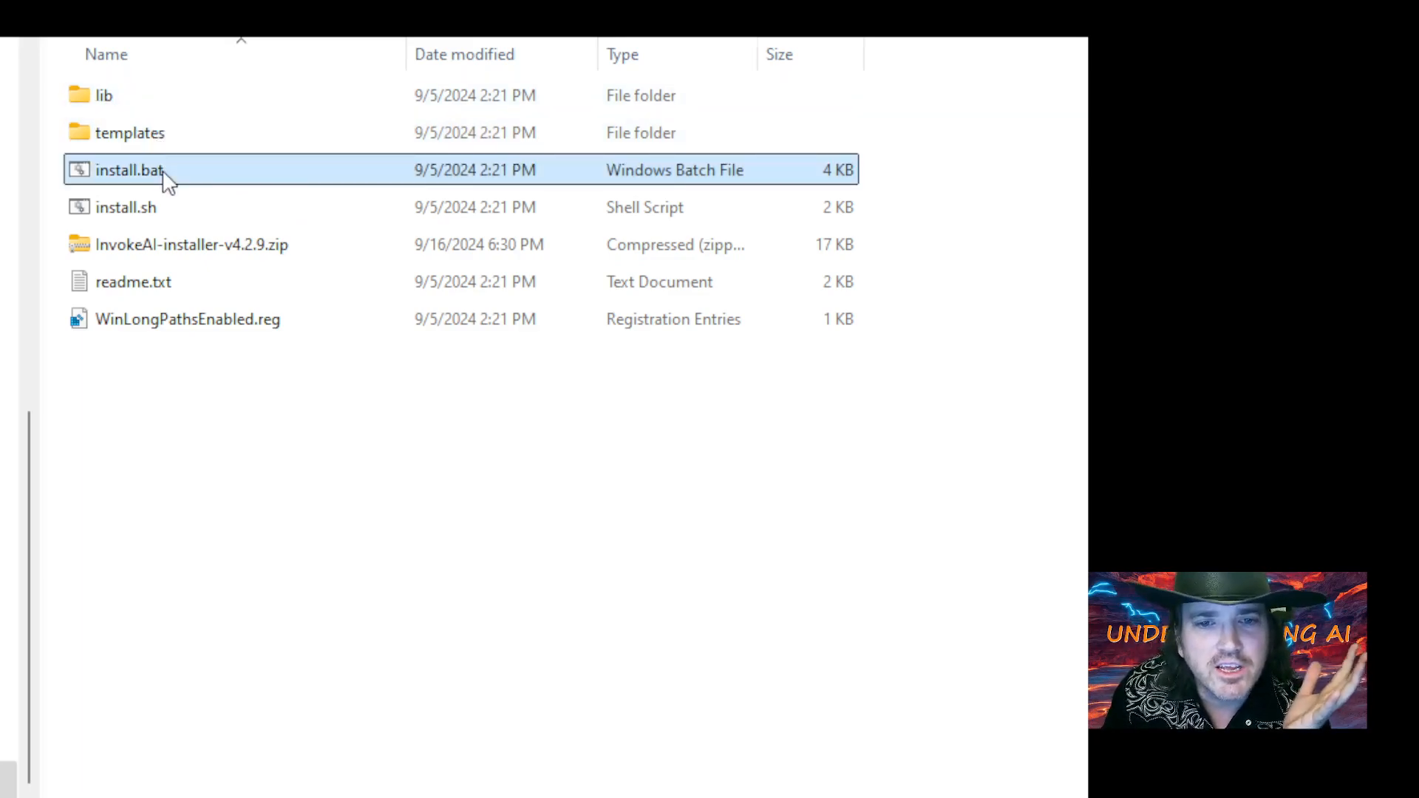
double_click(166, 175)
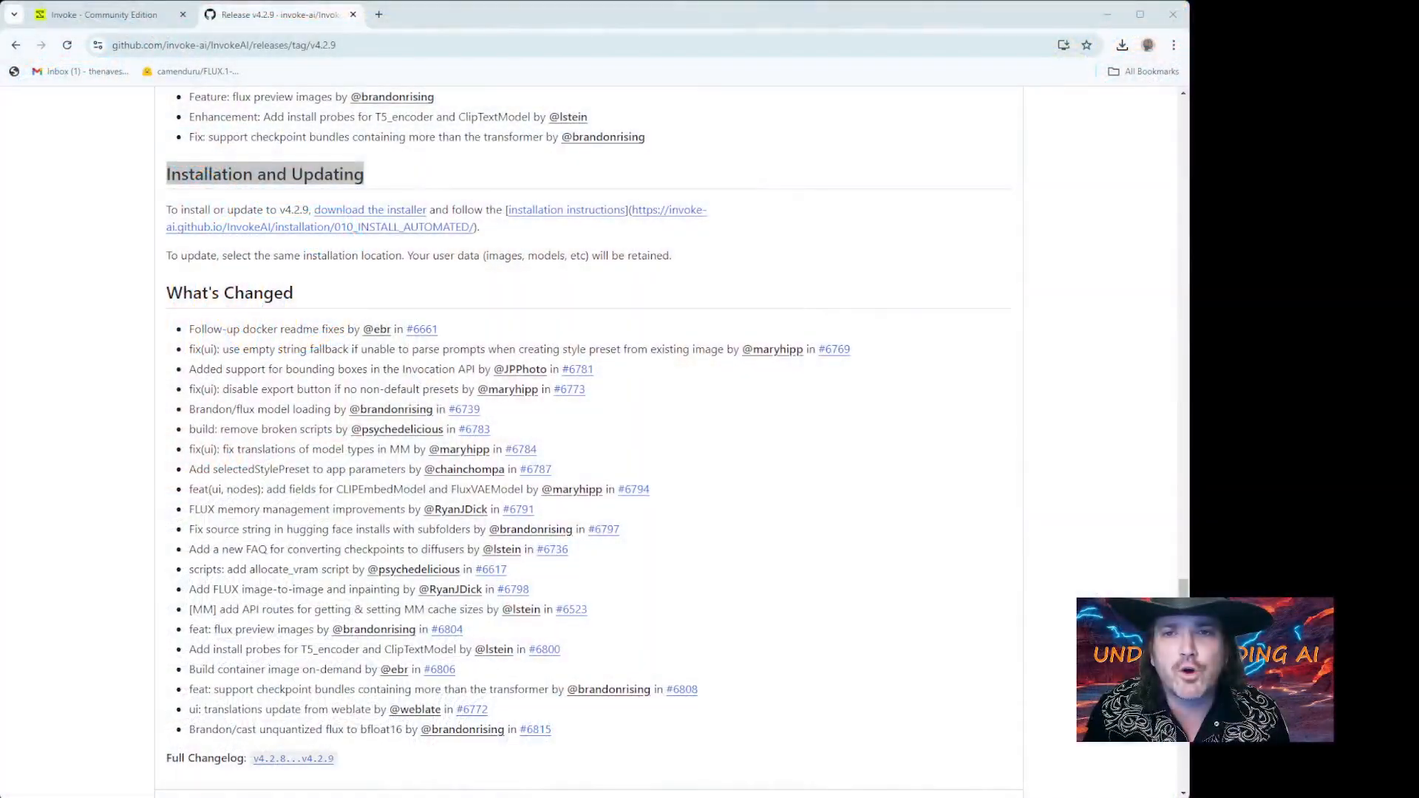
Step: Search the web for "python download 3.10.11" in a new browser tab
left_click(379, 14)
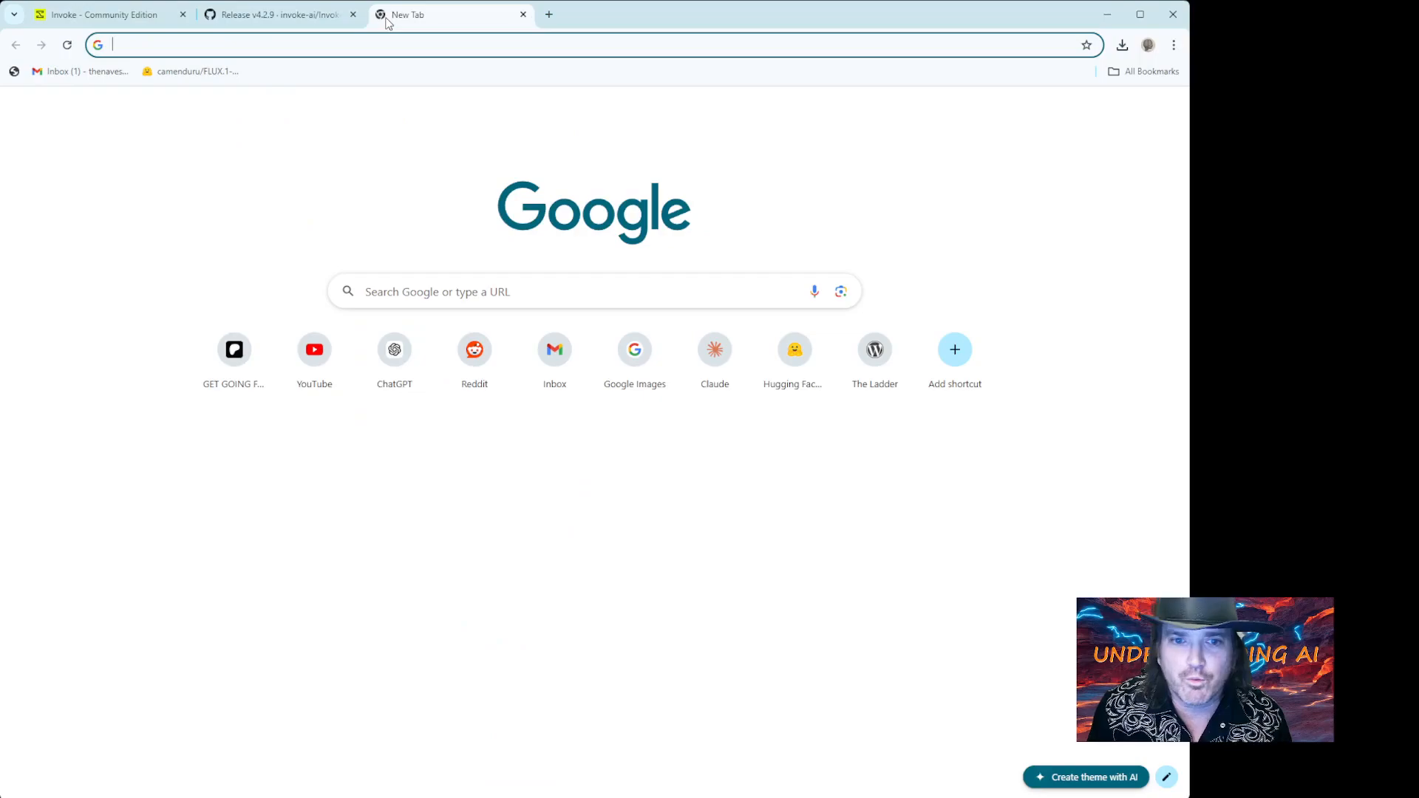
type("python d")
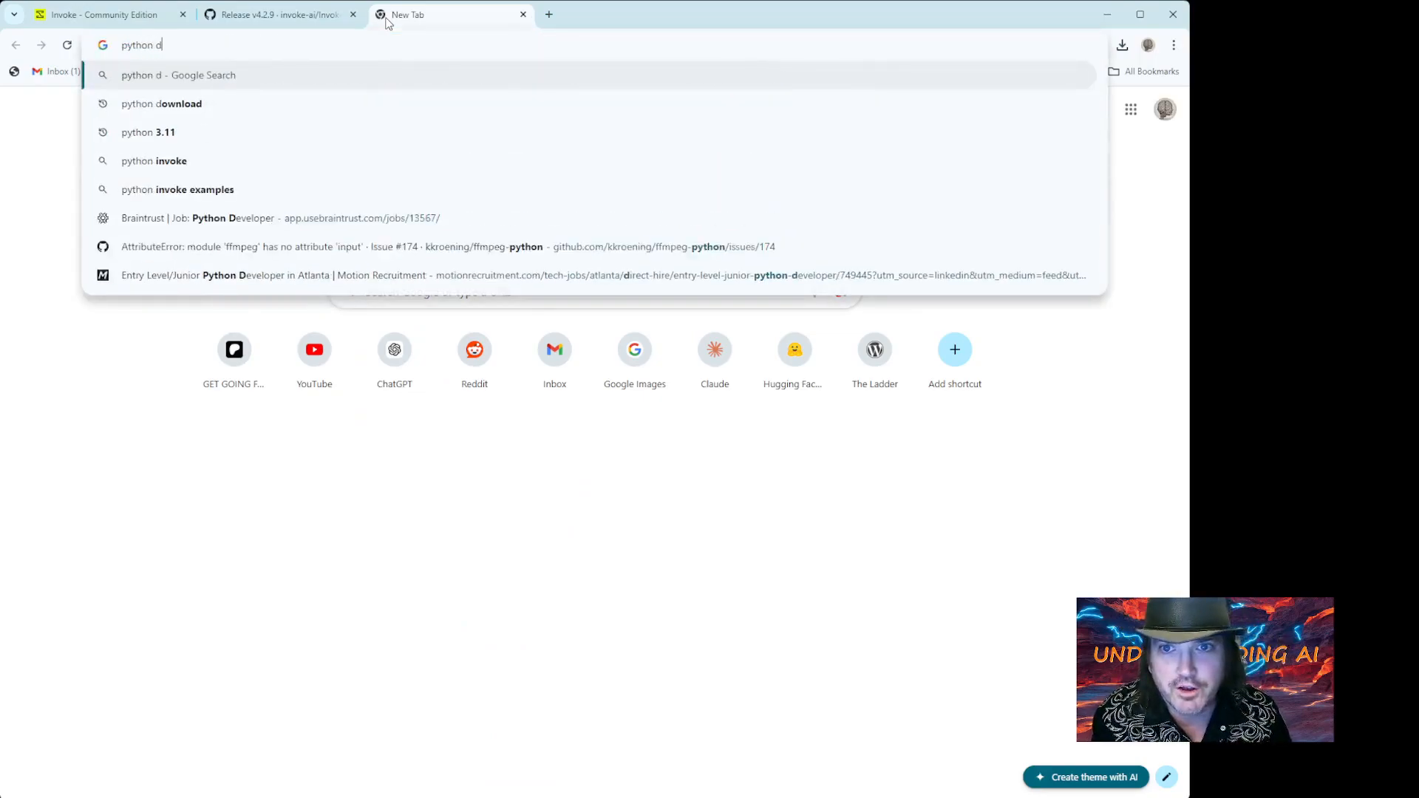
type("ownload wi")
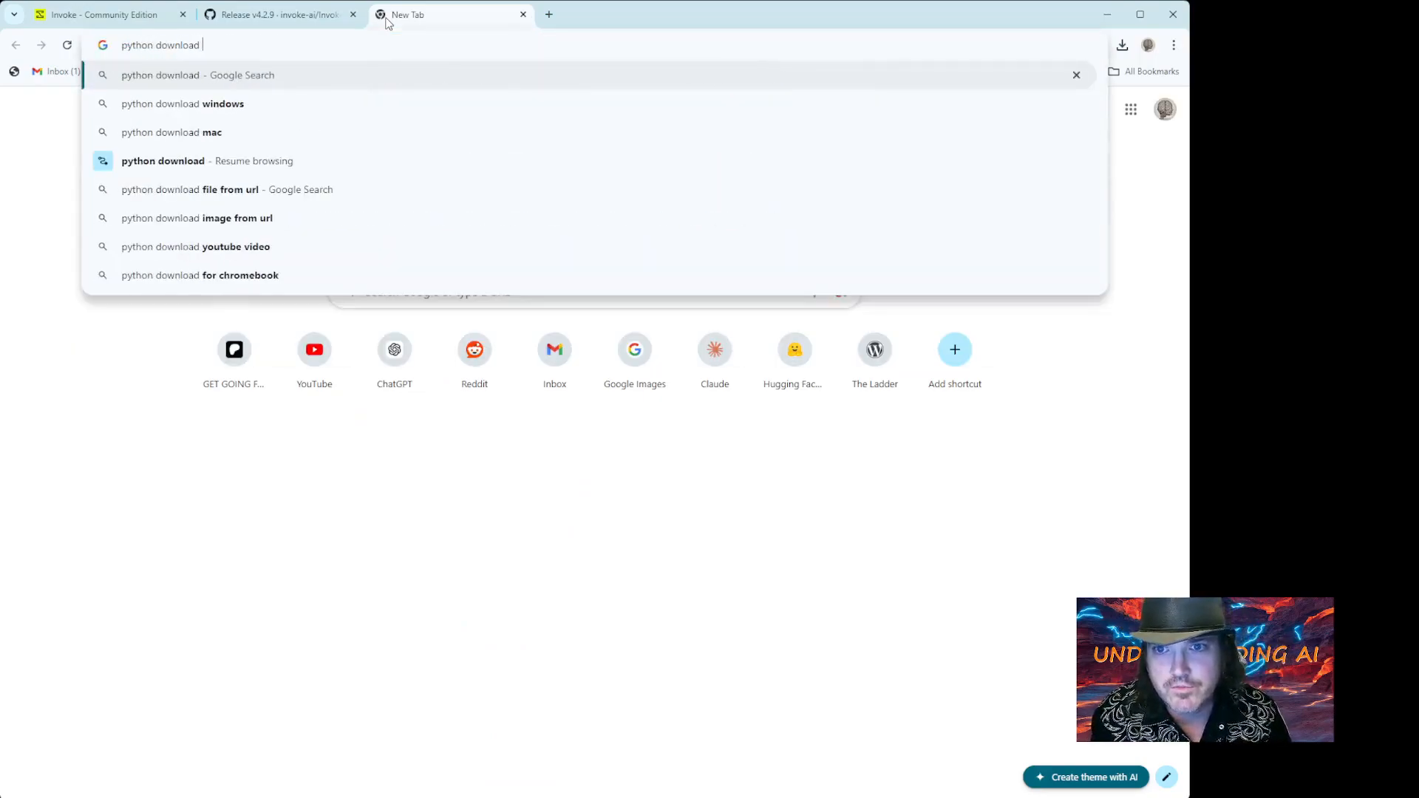
key("BackSpace")
key("BackSpace")
type("3.10.11")
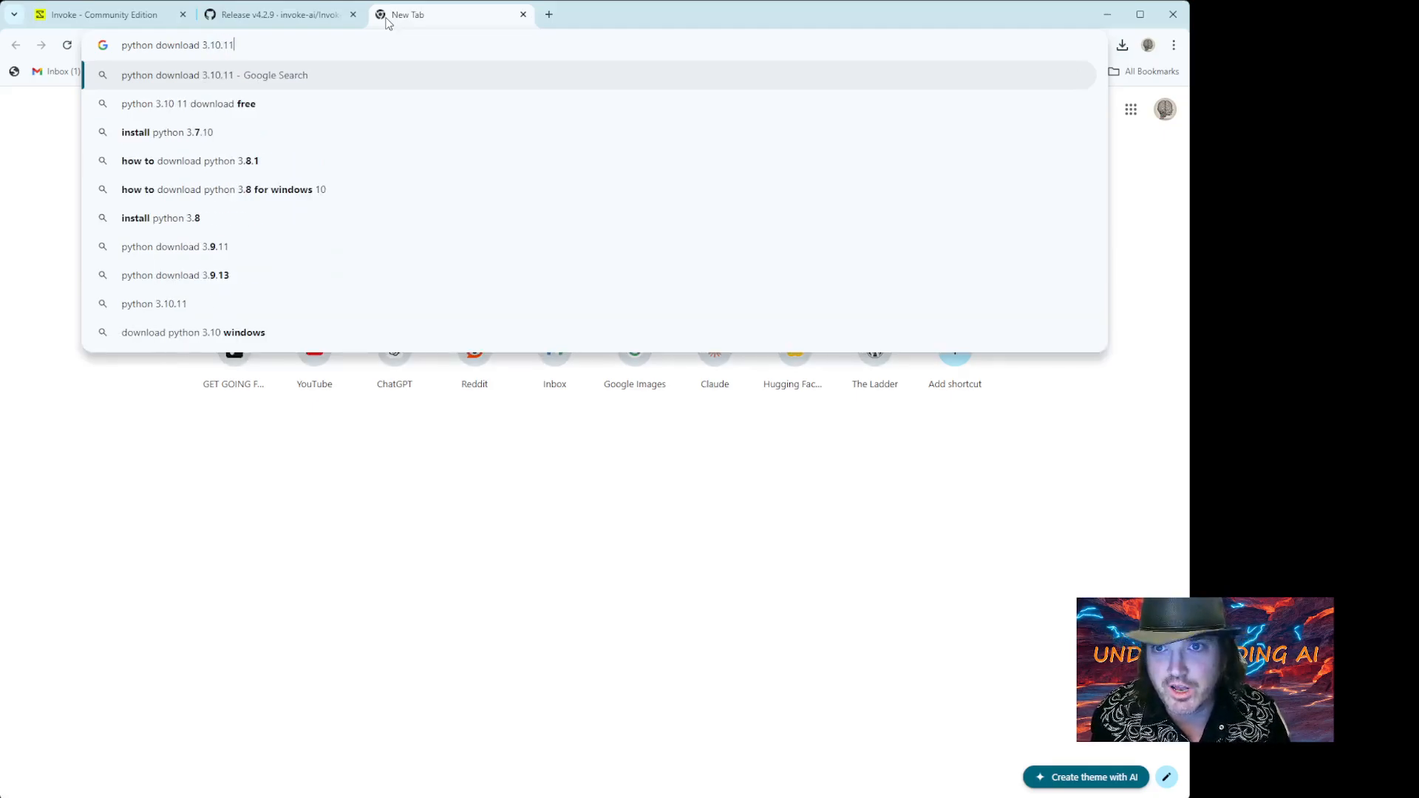
key("Return")
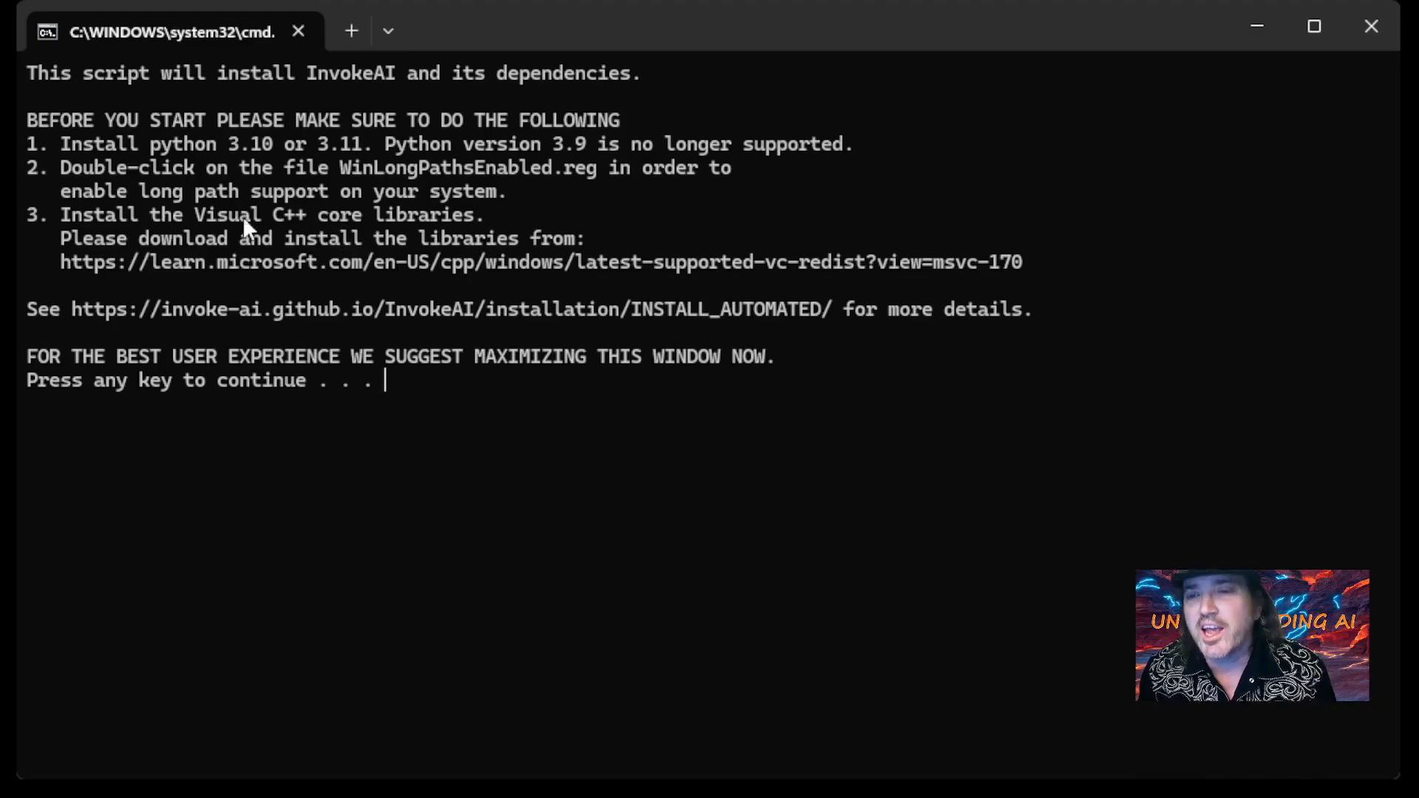
Step: Run WinLongPathsEnabled.reg from the extracted installer files to enable long path support
left_click_drag(275, 218, 321, 226)
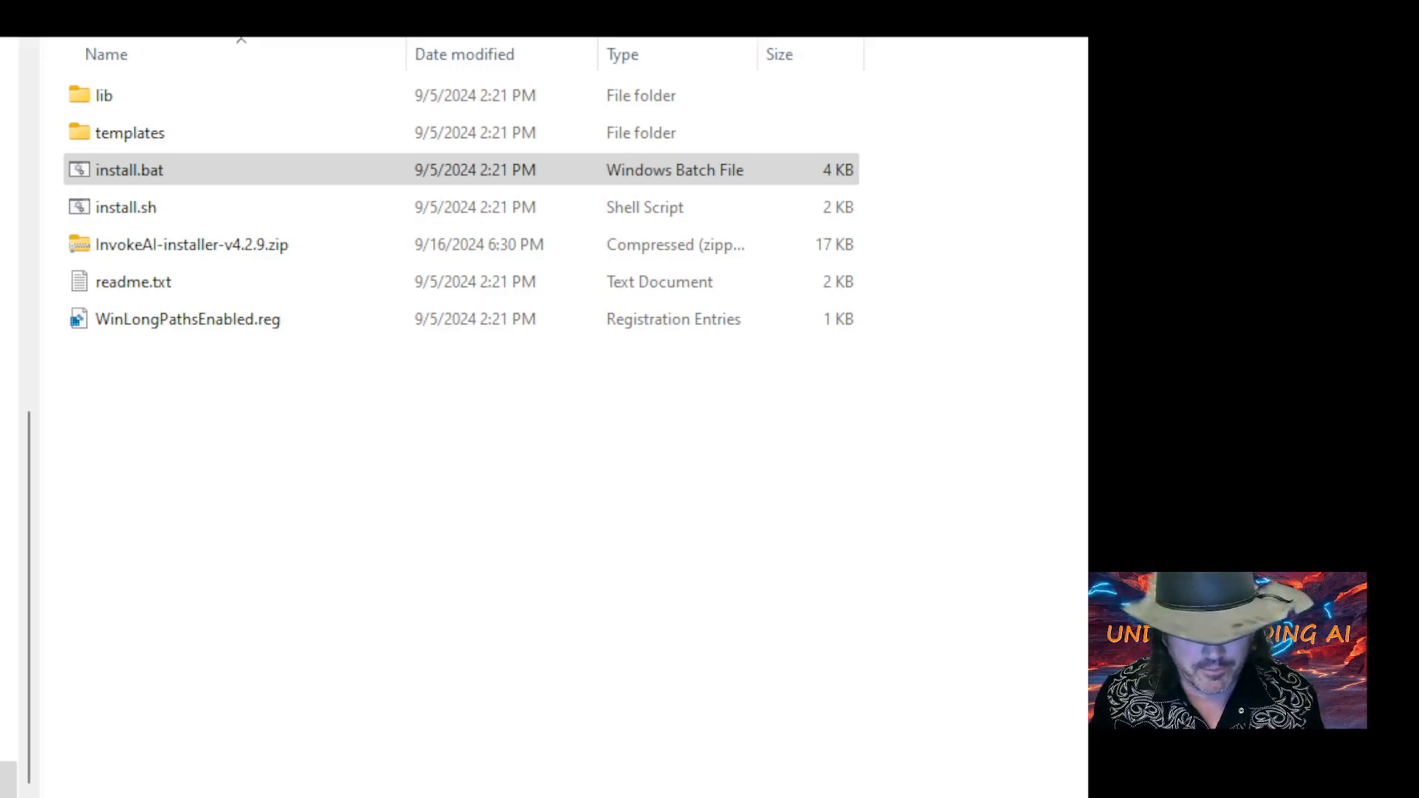
key("alt+Tab")
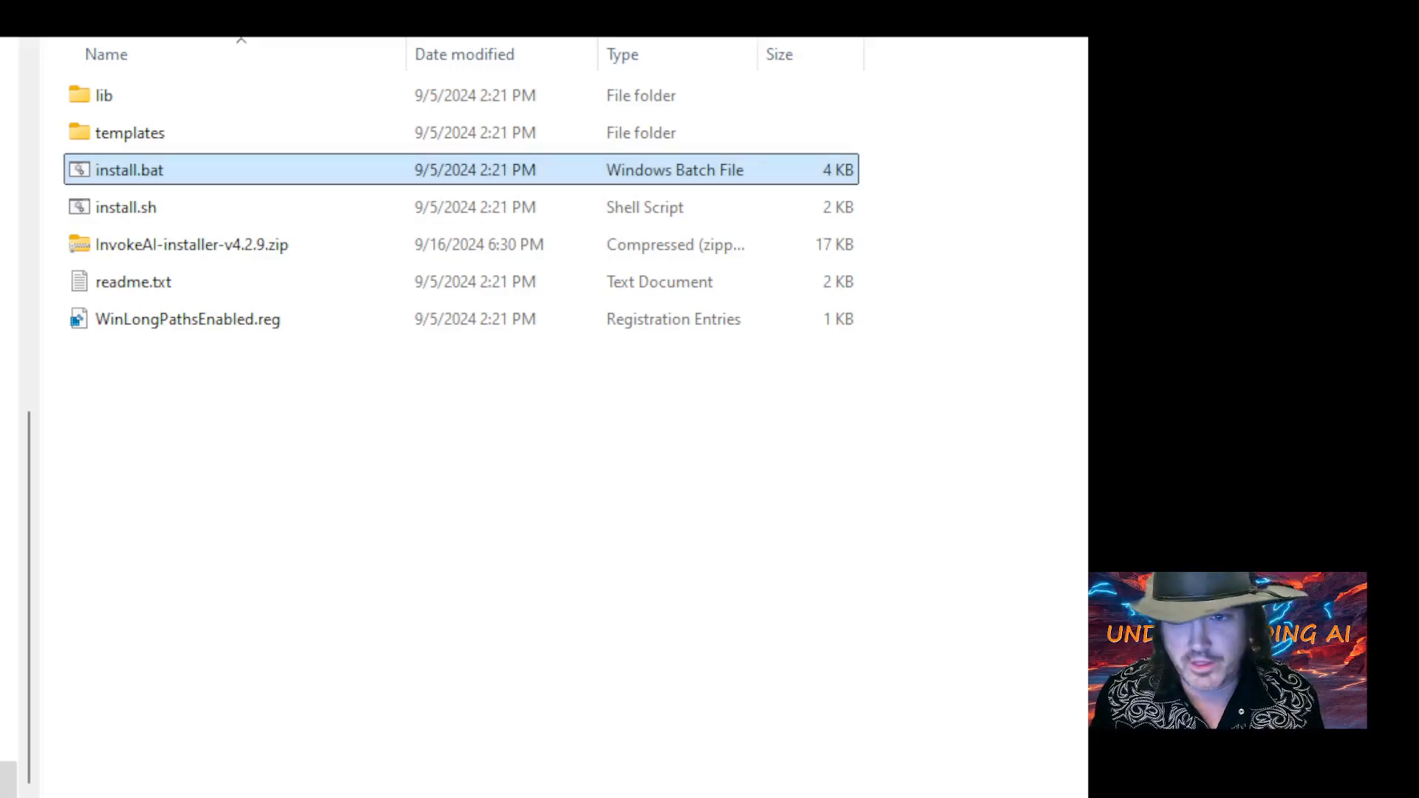
left_click(175, 320)
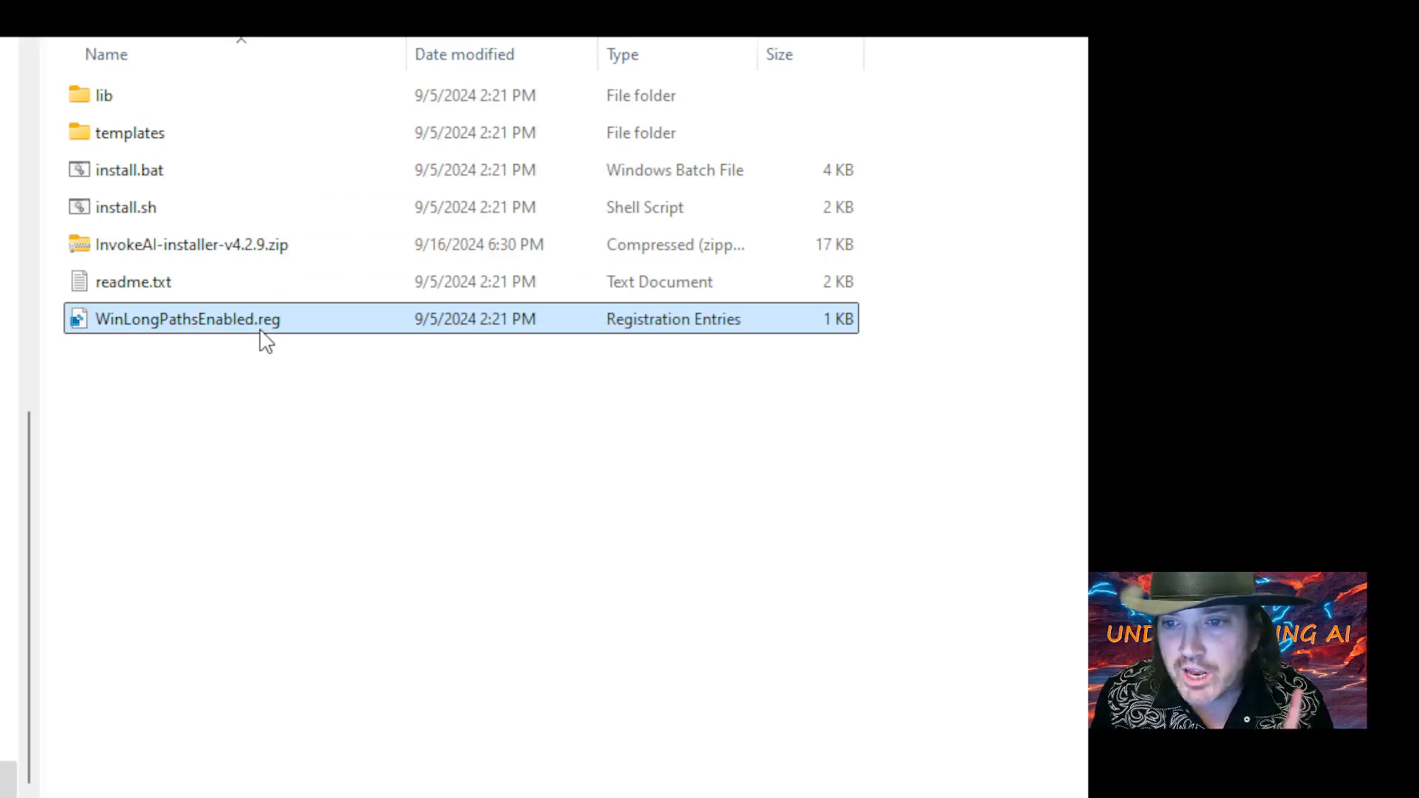
double_click(235, 320)
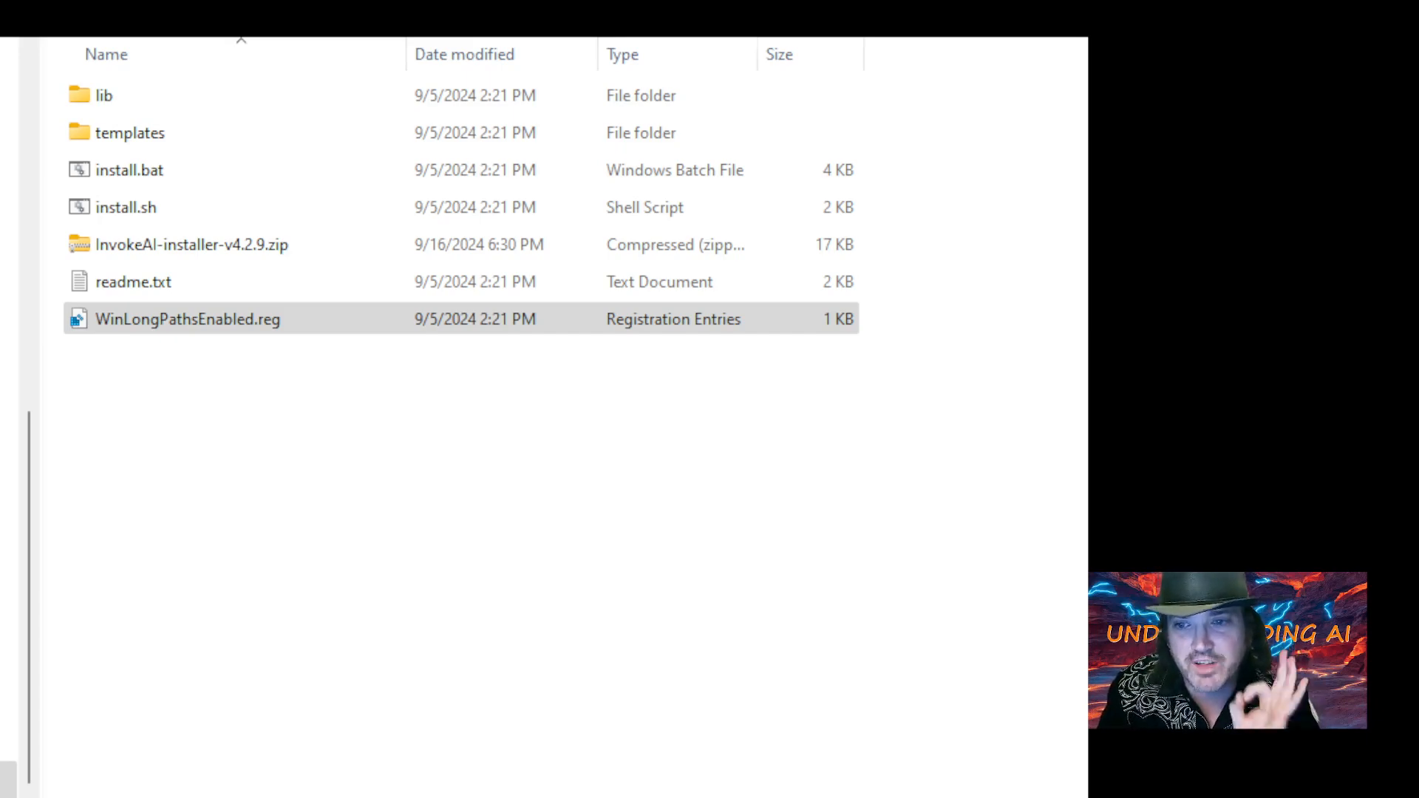
left_click(218, 326)
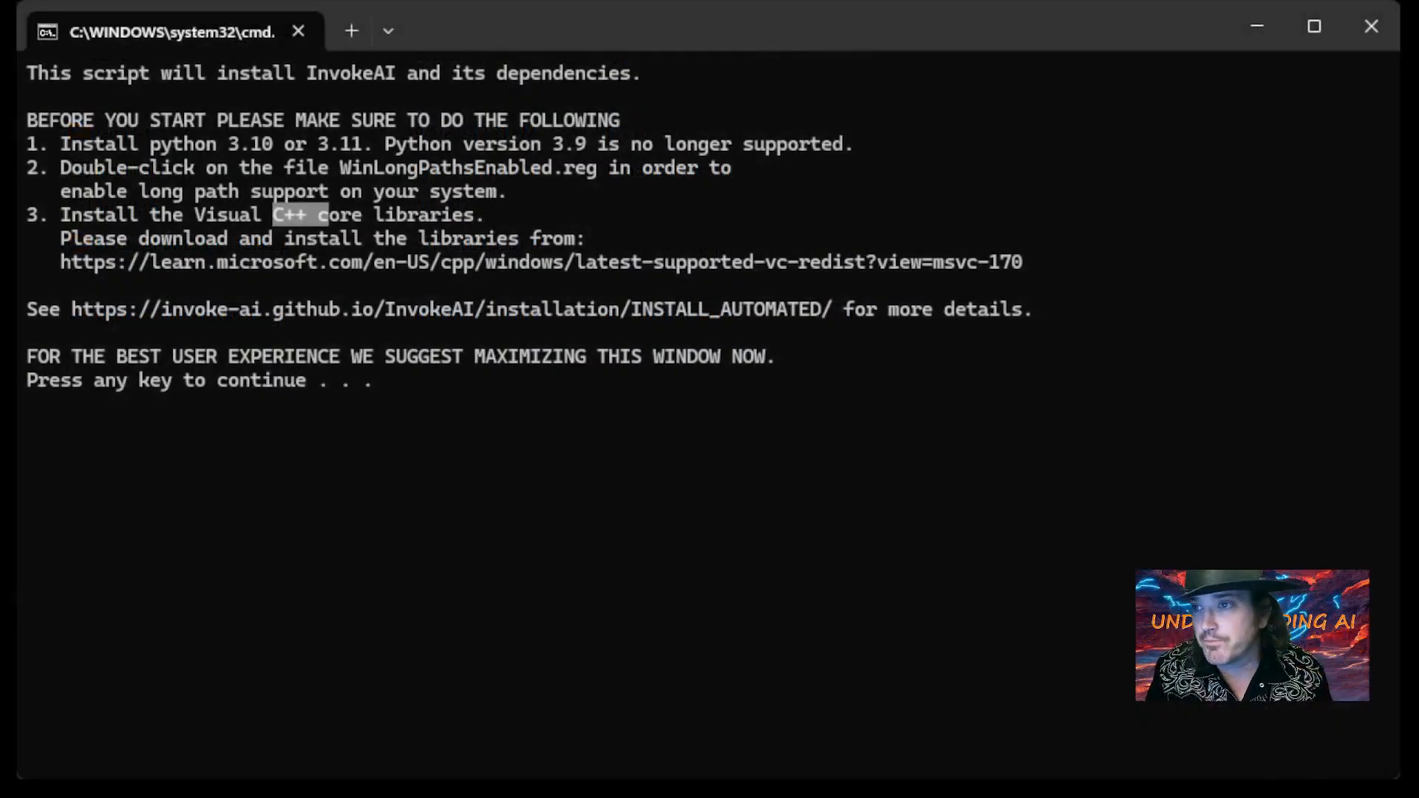
Step: Continue the InvokeAI installer past the prerequisites and accept the recommended release 4.2.9
left_click(1280, 205)
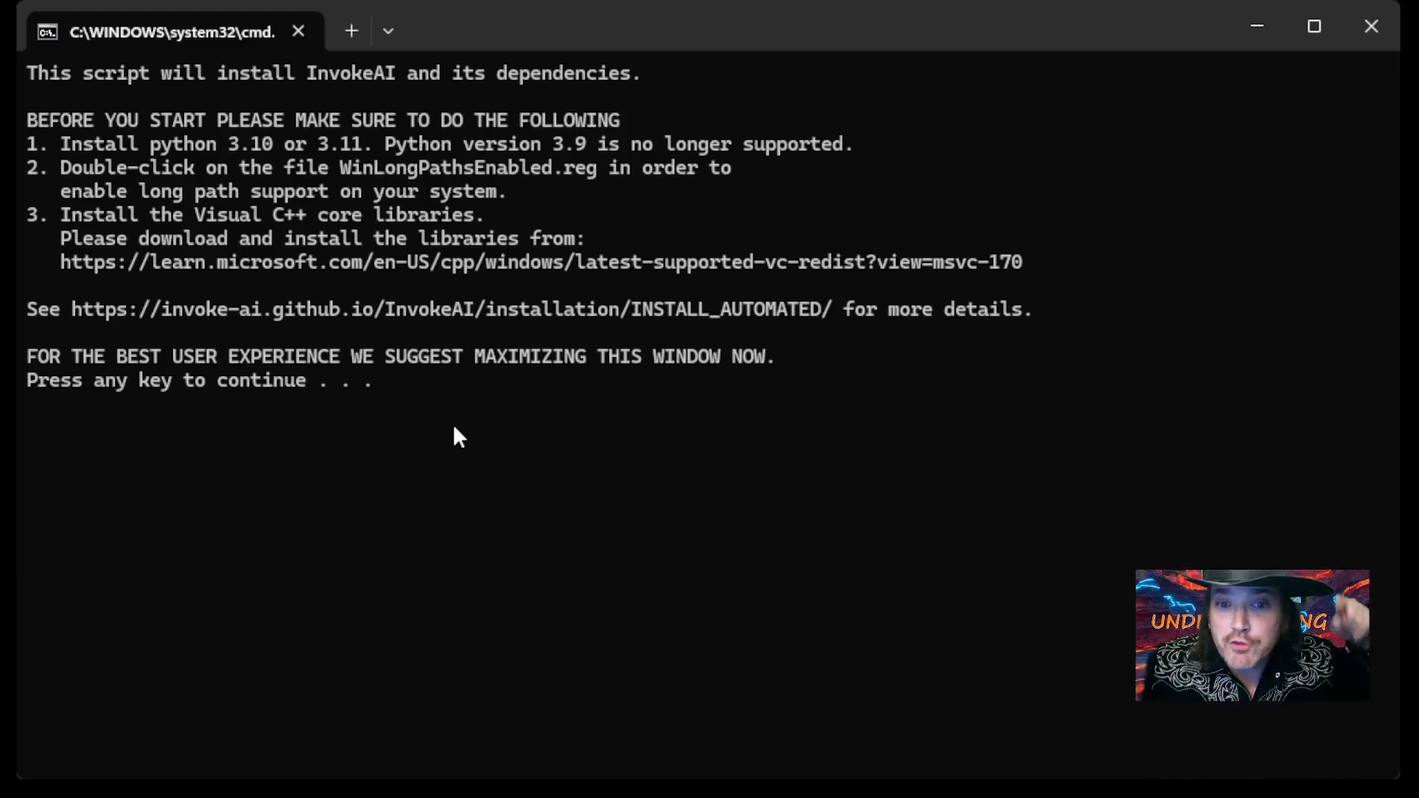
key("Return")
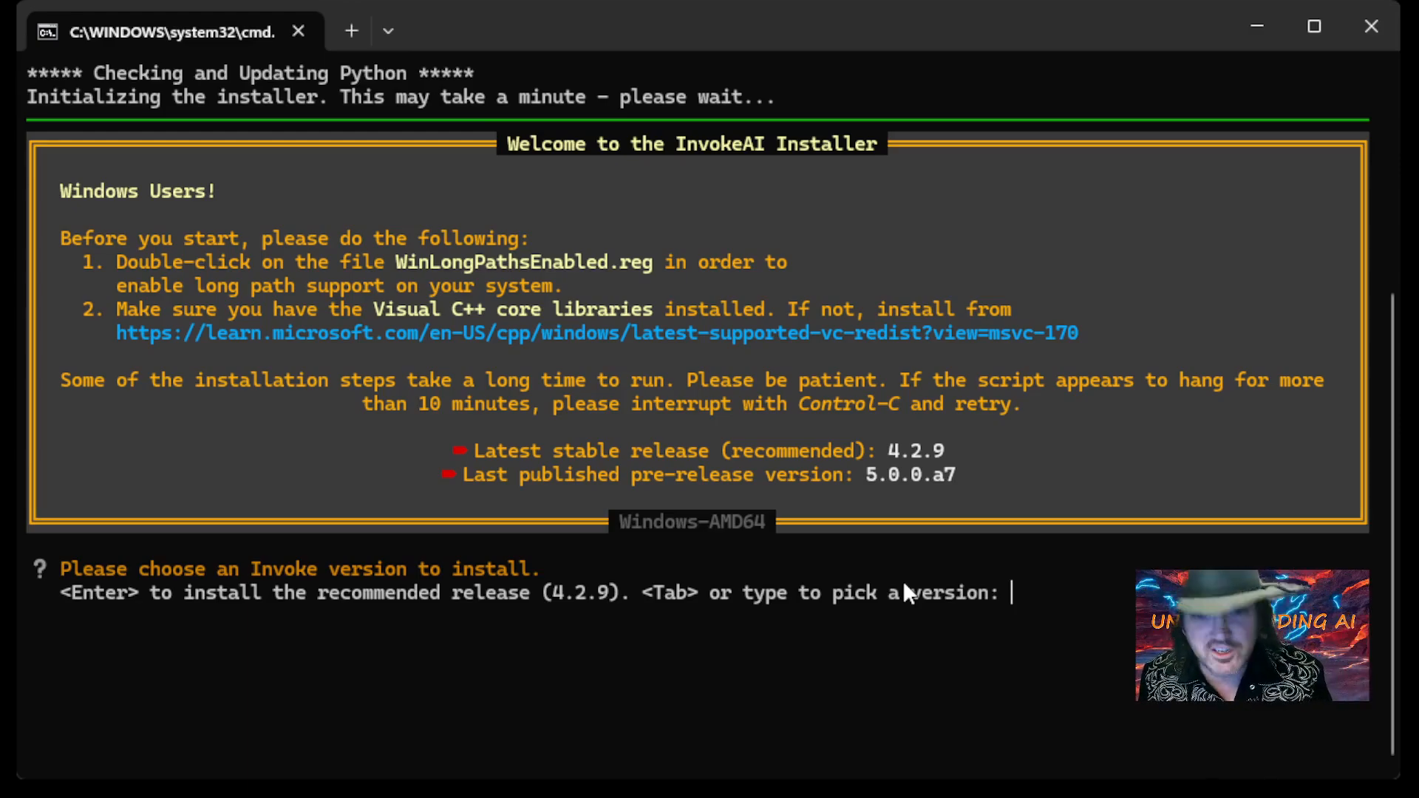
key("Return")
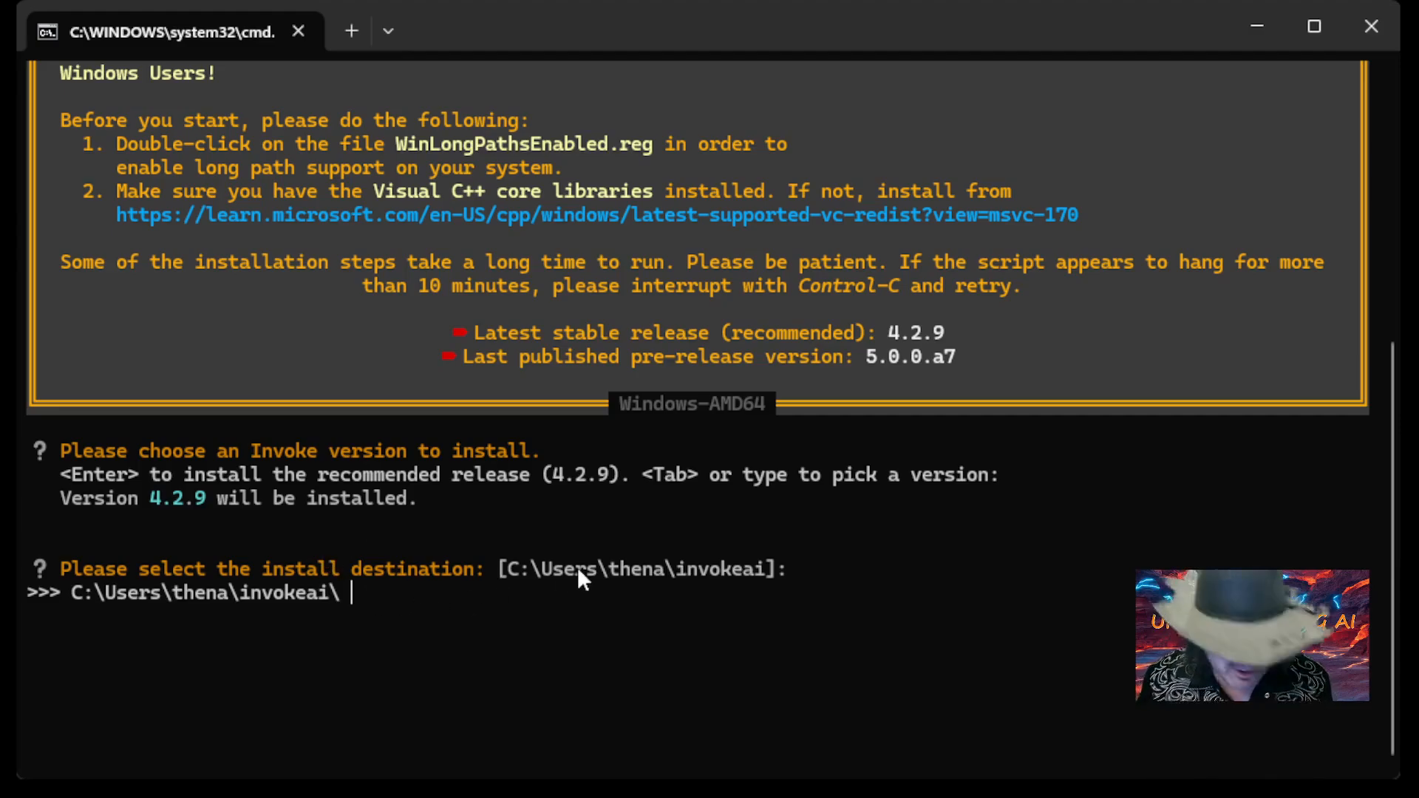
Step: Replace the default install destination with D:\temp\Invoke\InvokeApp, using the copied Invoke folder path, and confirm the location
key("BackSpace")
key("BackSpace")
key("BackSpace")
key("BackSpace")
key("BackSpace")
key("BackSpace")
key("BackSpace")
key("BackSpace")
key("BackSpace")
key("BackSpace")
key("BackSpace")
key("BackSpace")
key("BackSpace")
key("BackSpace")
key("BackSpace")
key("BackSpace")
key("BackSpace")
key("BackSpace")
key("BackSpace")
key("BackSpace")
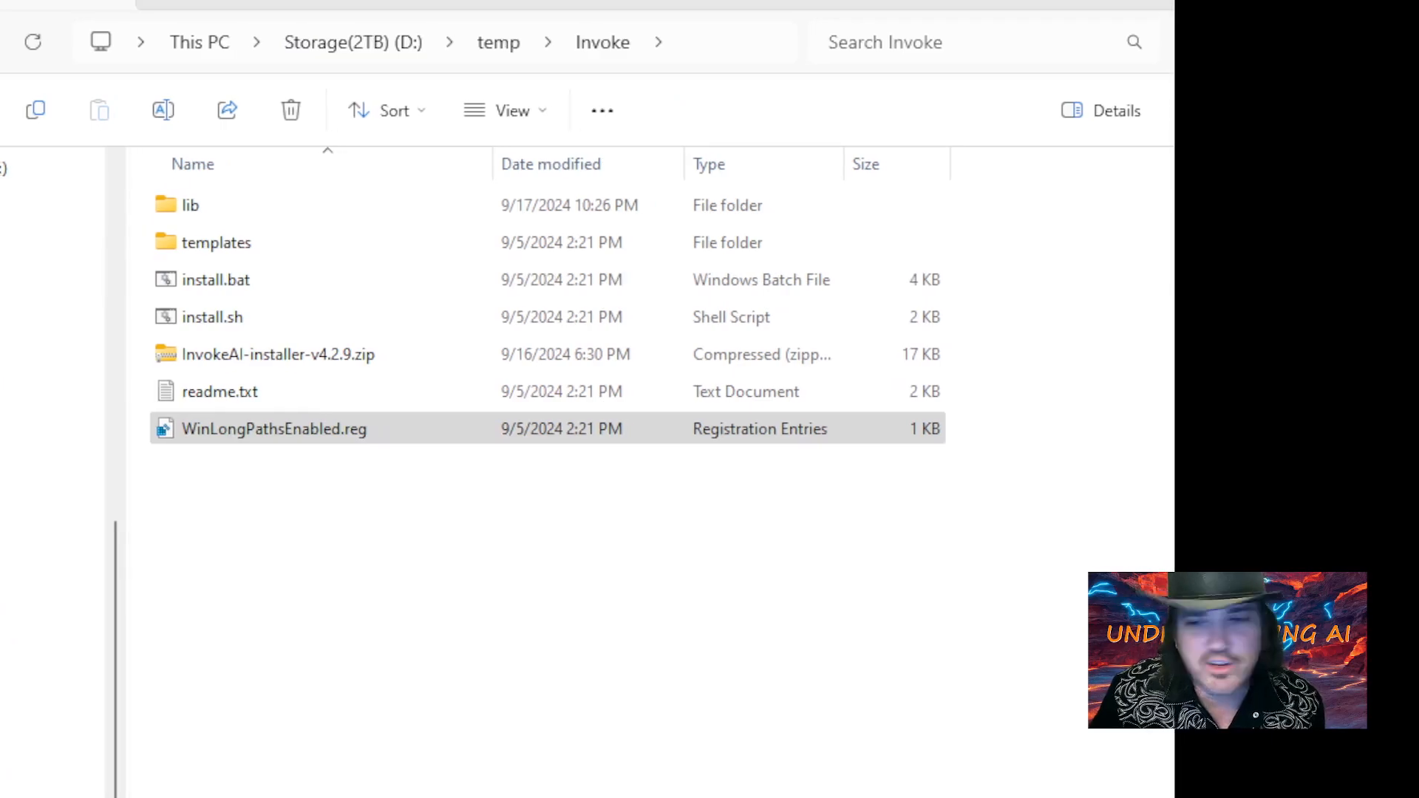
left_click(562, 635)
left_click(704, 46)
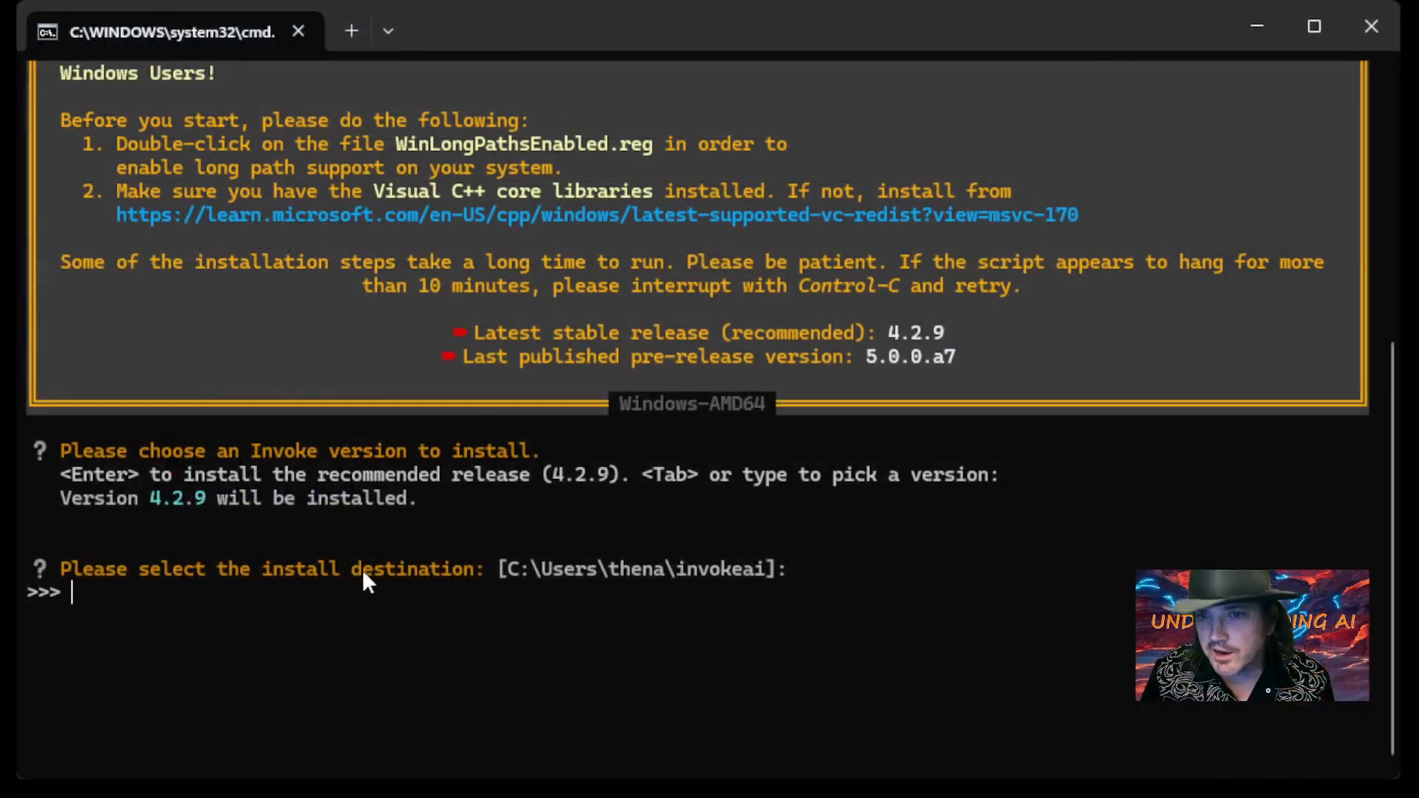
key("ctrl+v")
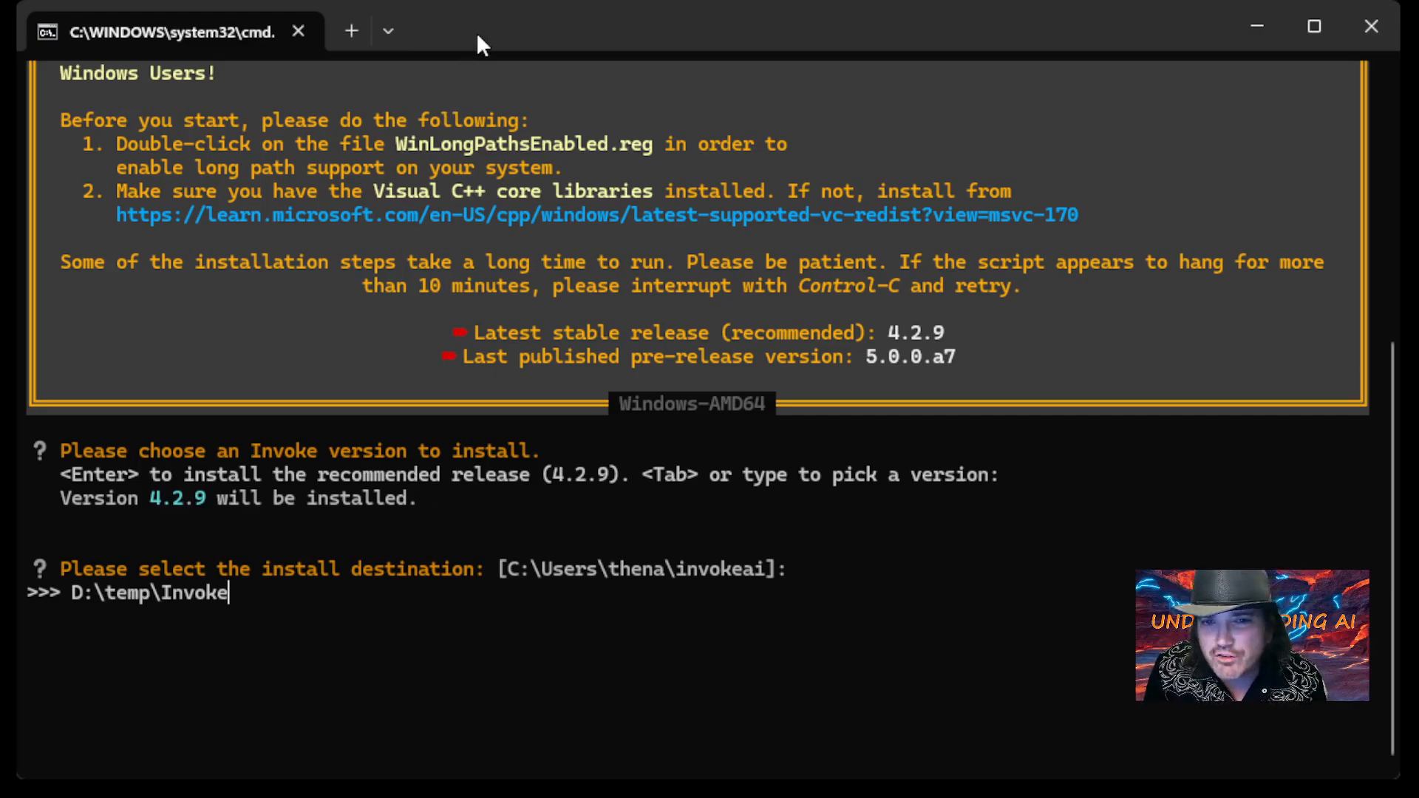
type("\\")
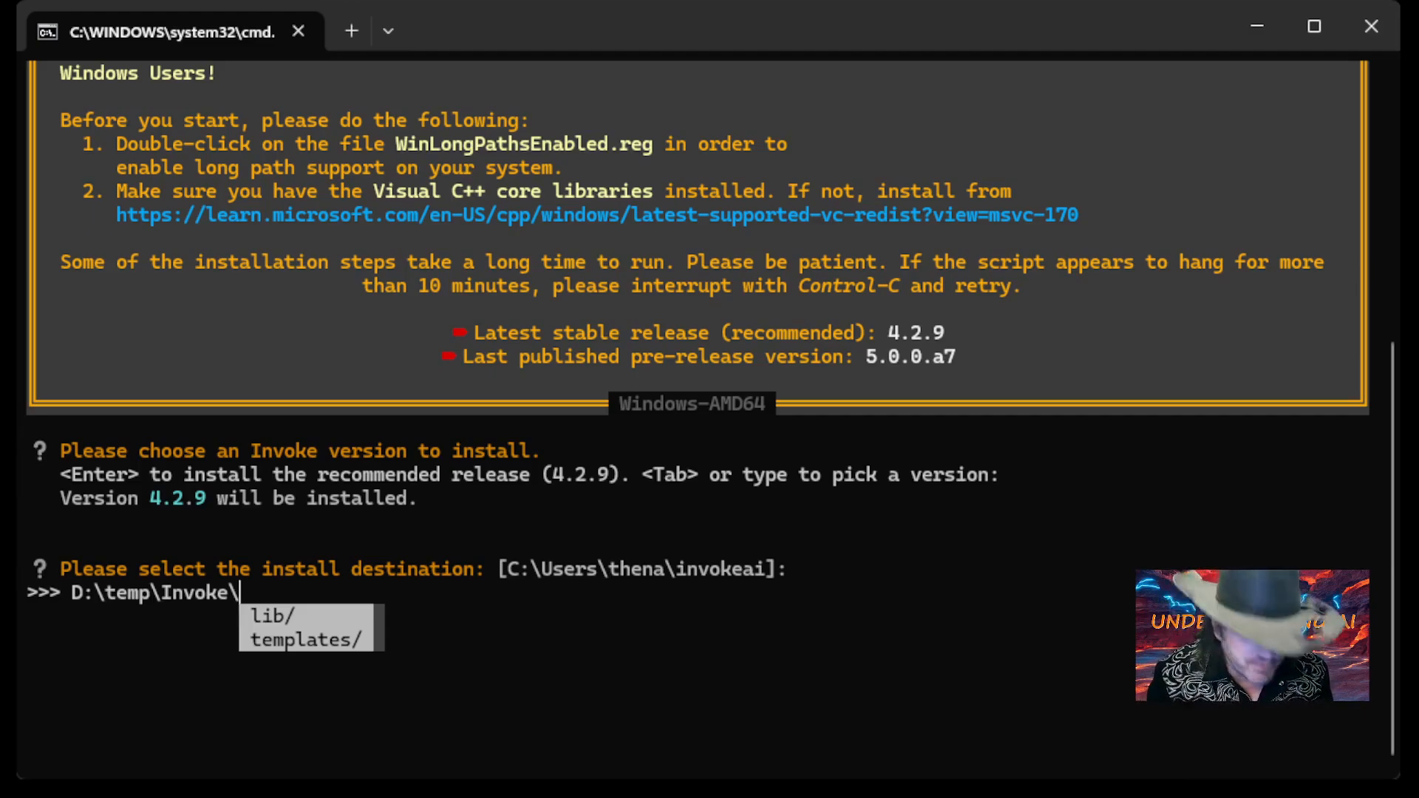
type("Invoke")
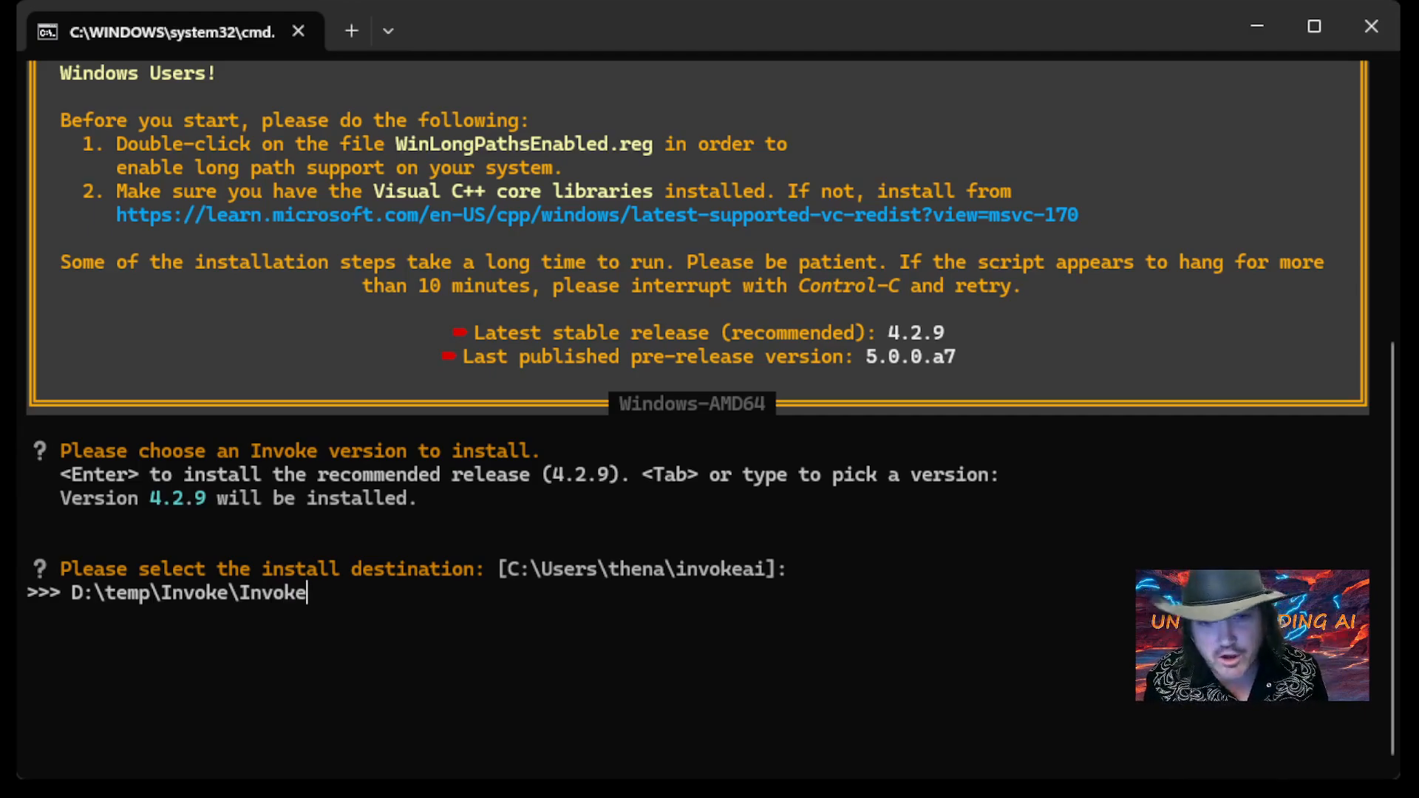
type("App")
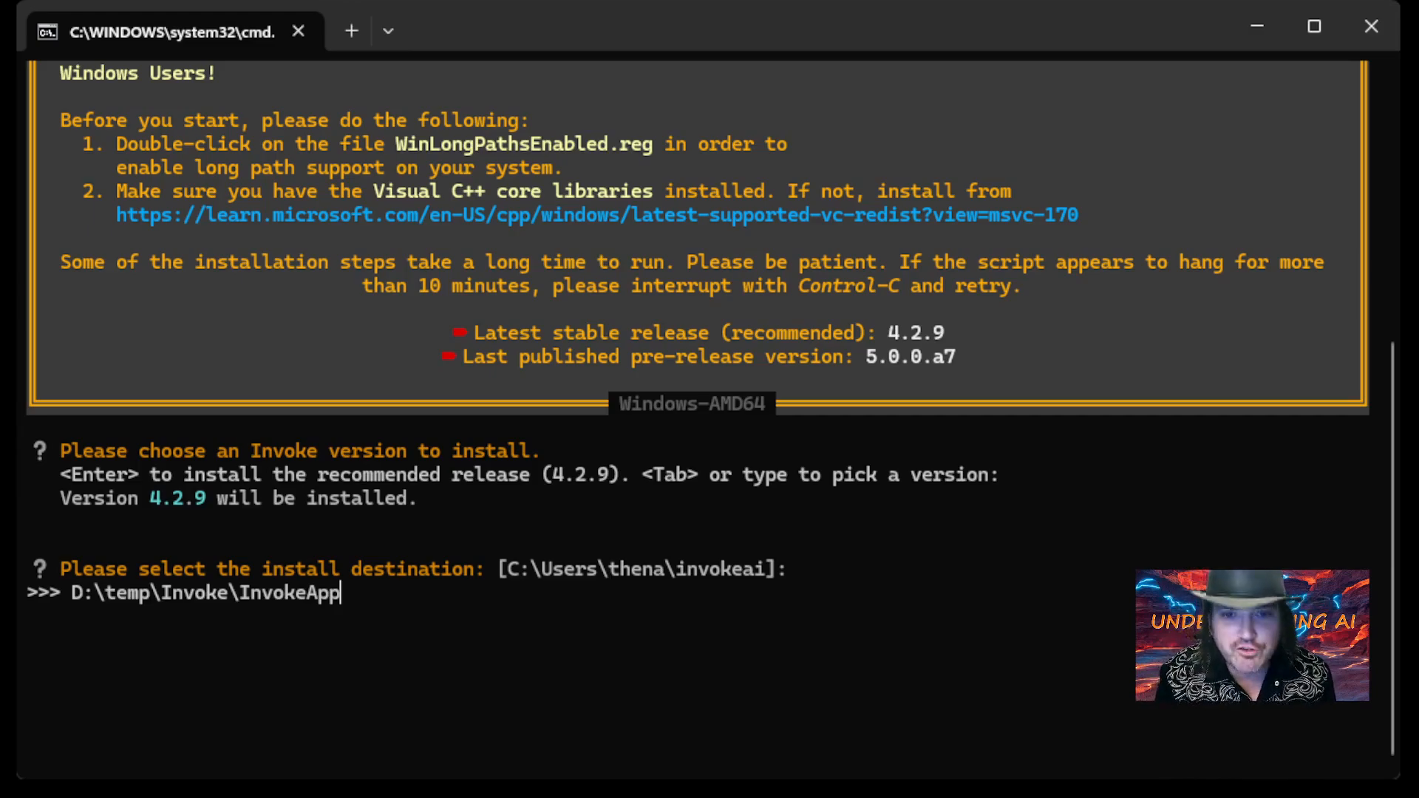
key("Return")
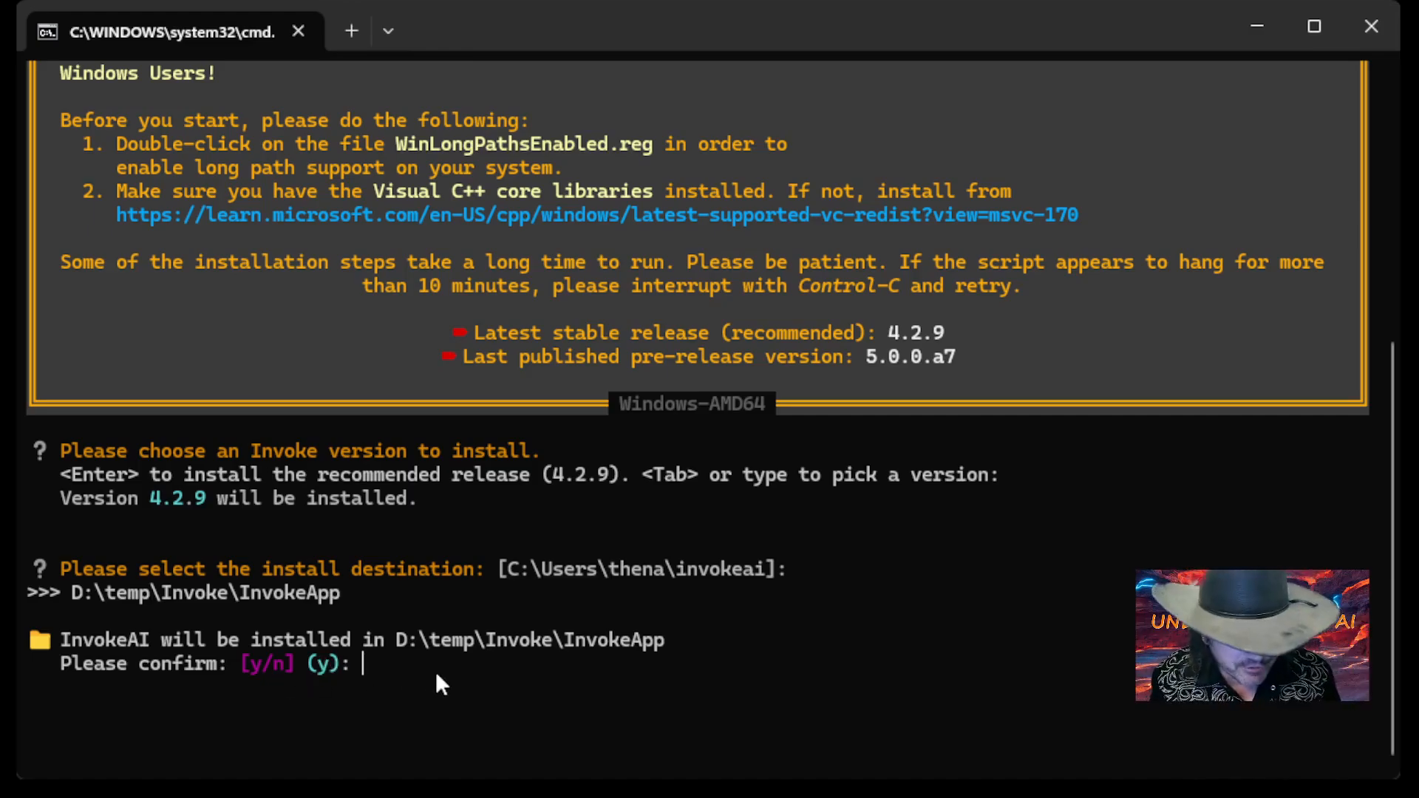
type("y")
key("Return")
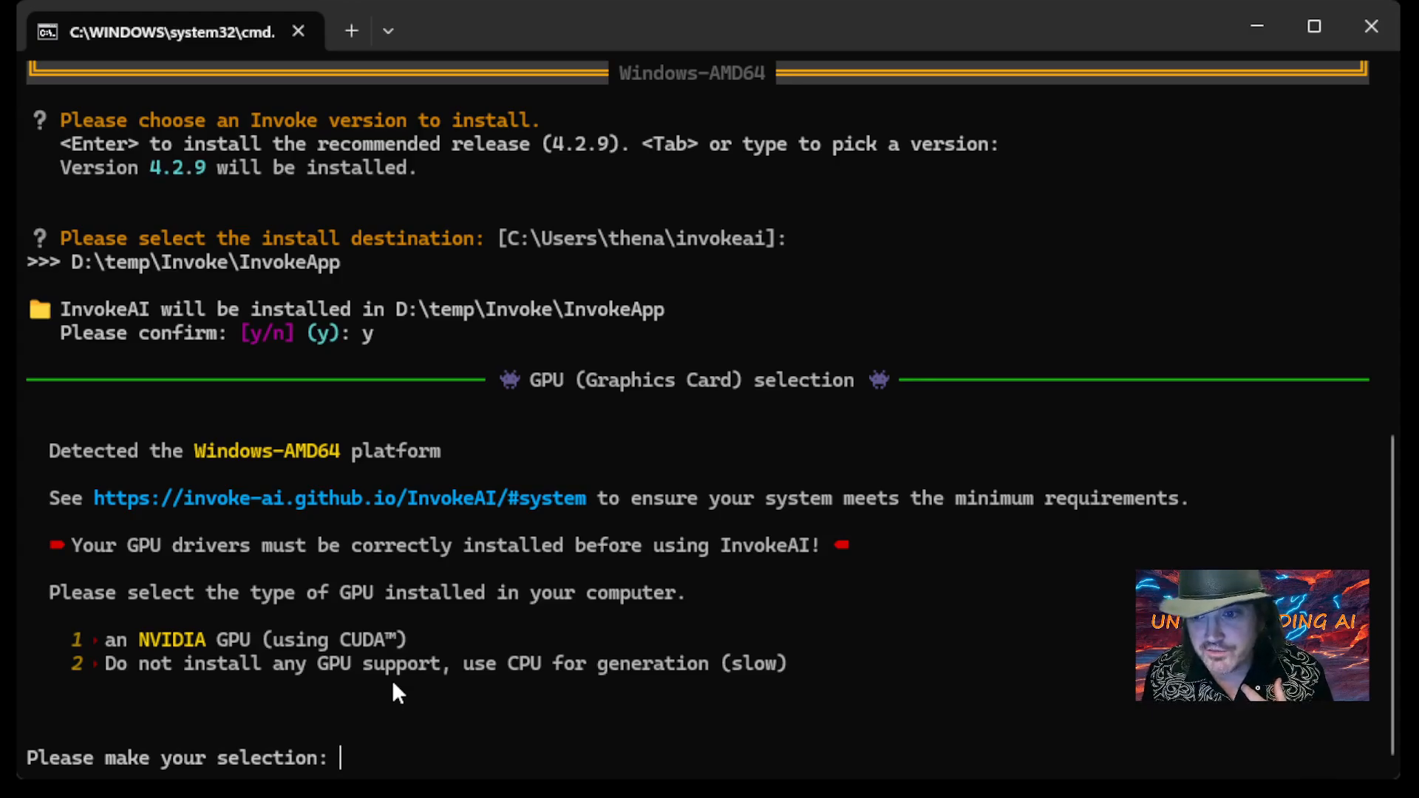
Step: Choose option 1, an NVIDIA GPU (using CUDA), as the GPU type and start the installation
type("1")
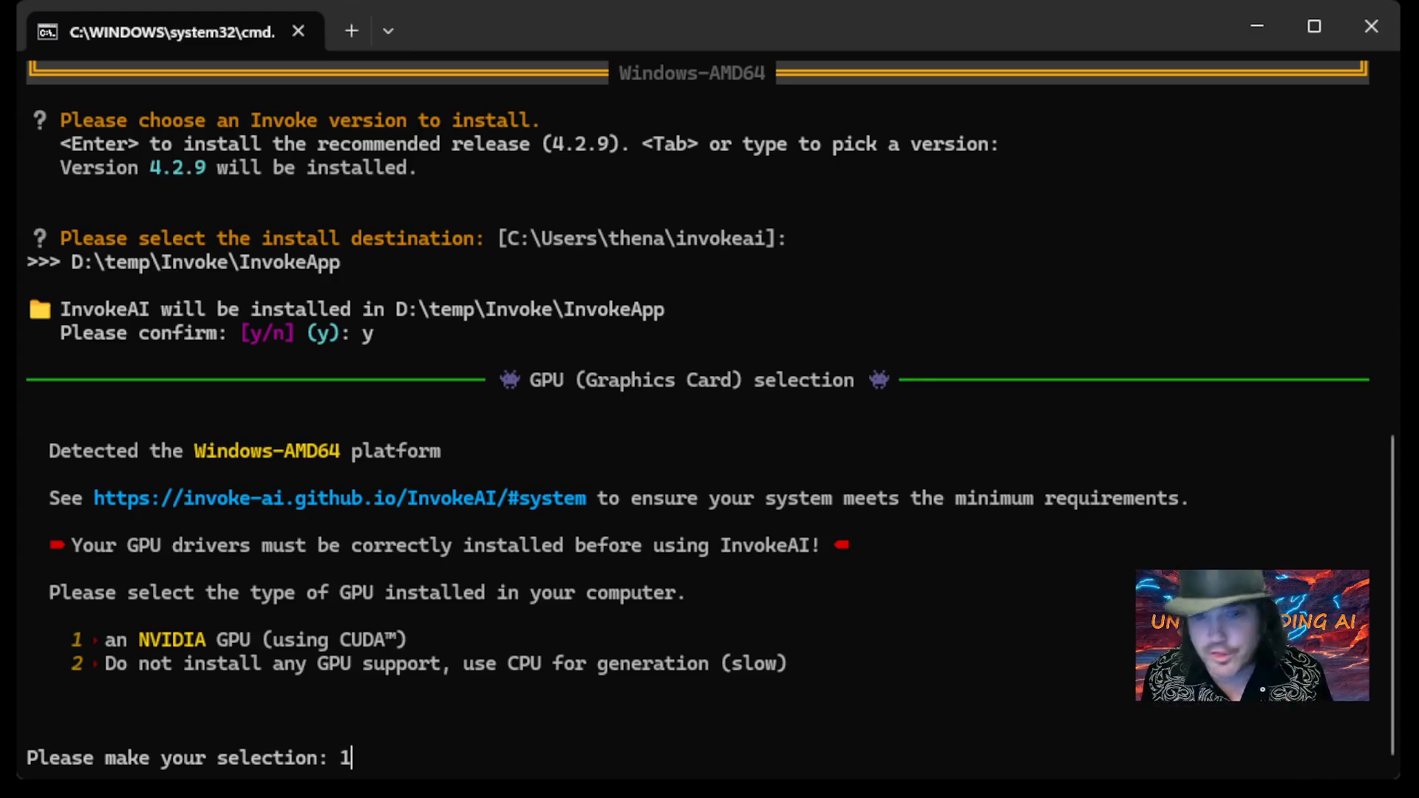
key("Return")
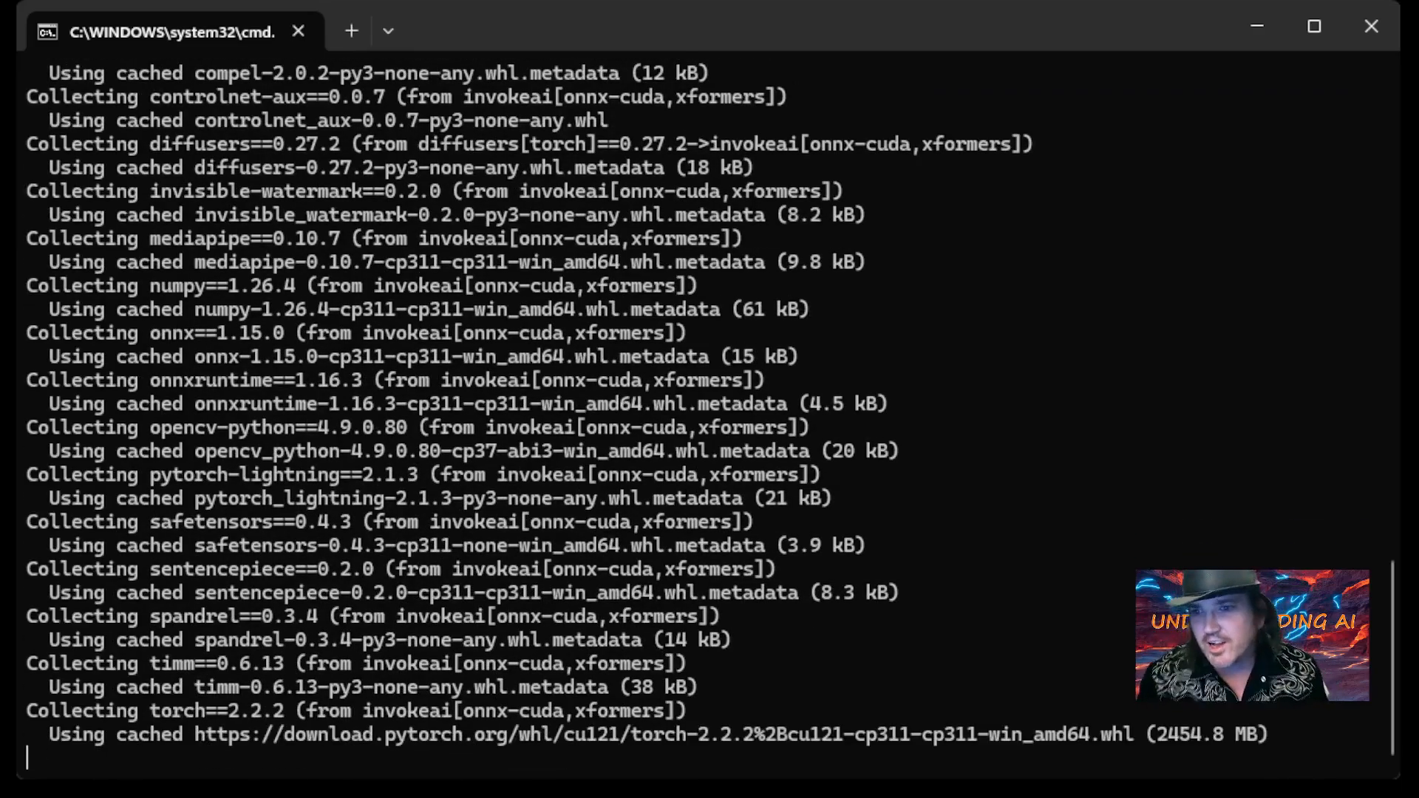
left_click_drag(201, 703, 173, 687)
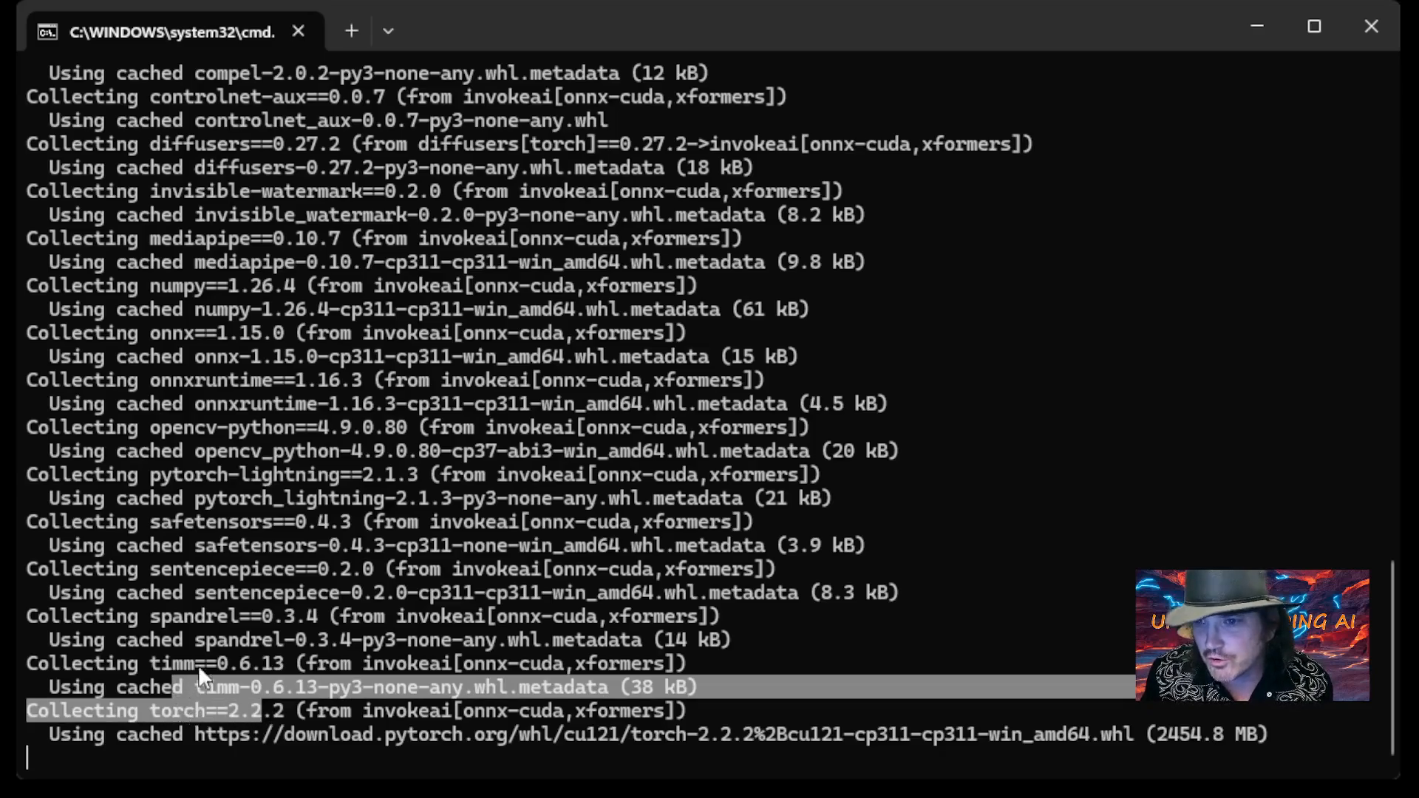
left_click_drag(273, 592, 241, 585)
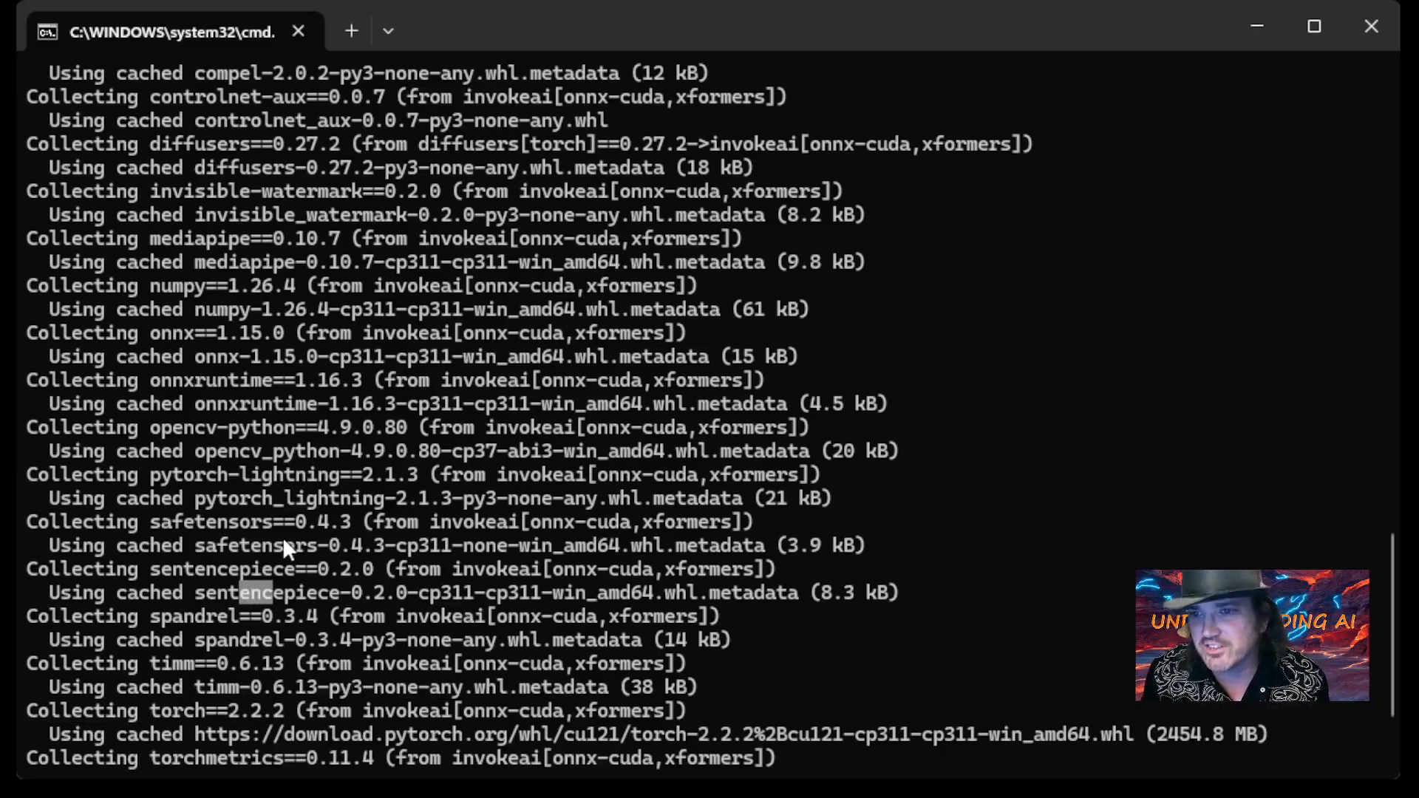
left_click_drag(294, 545, 197, 541)
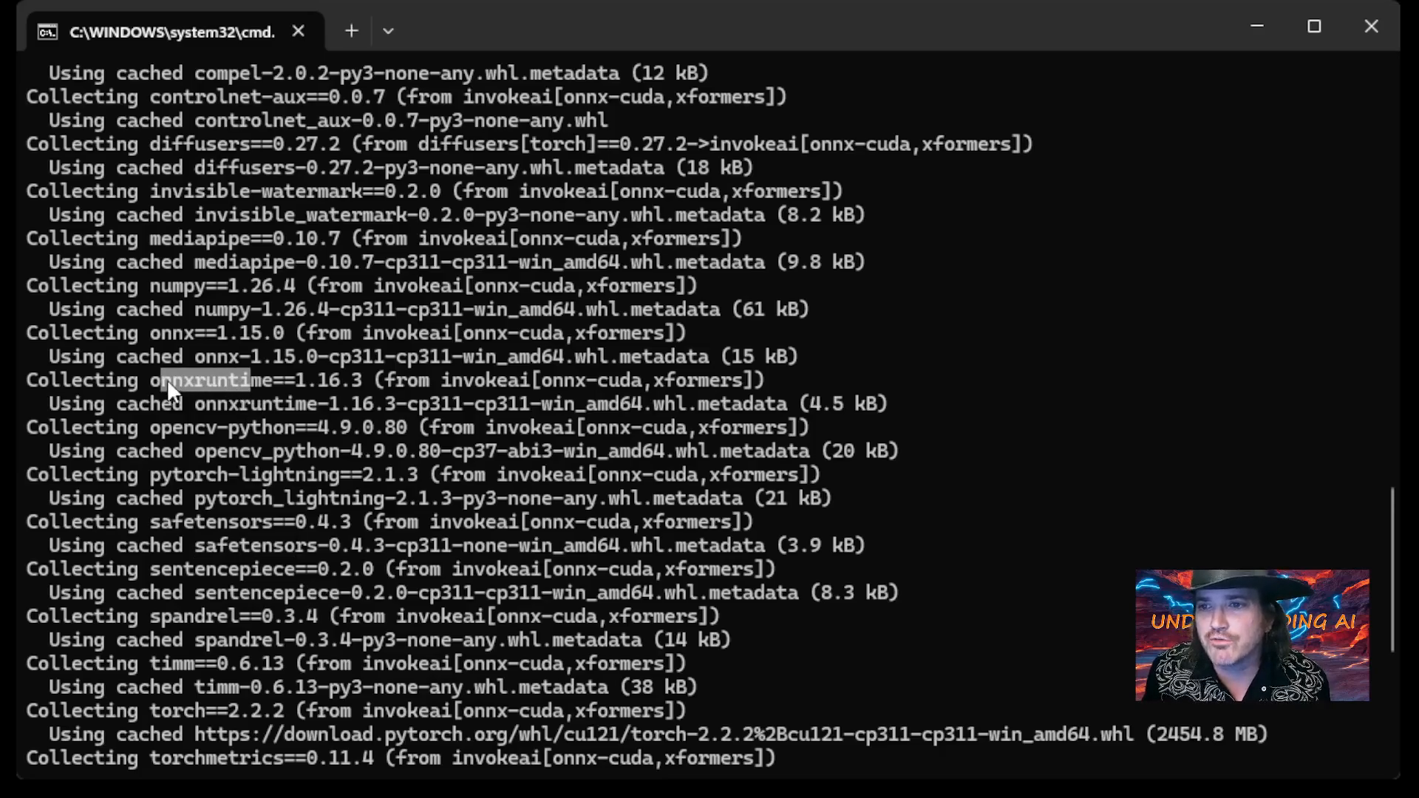
left_click_drag(167, 379, 250, 381)
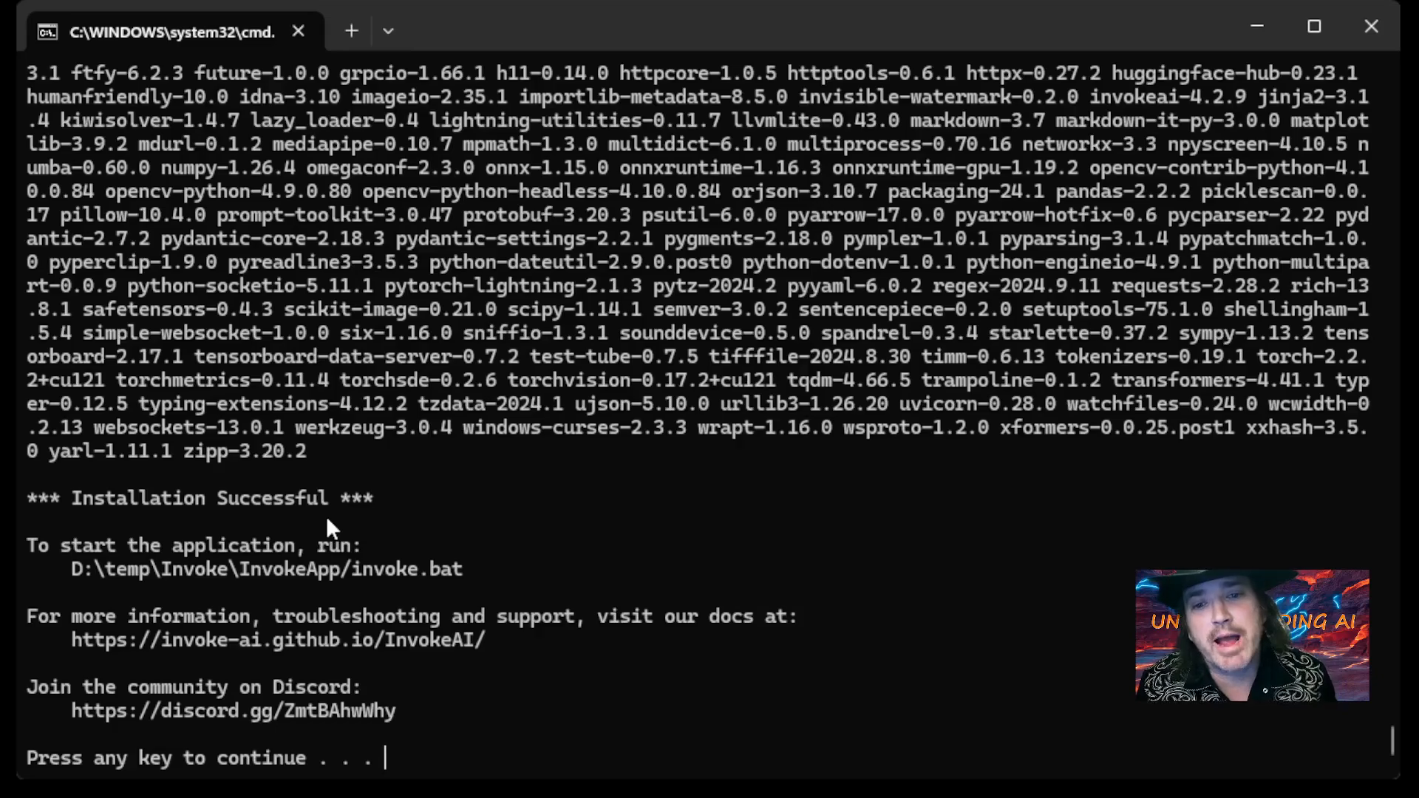
Step: Dismiss the finished installer and run invoke.bat from the new InvokeApp folder
key("Return")
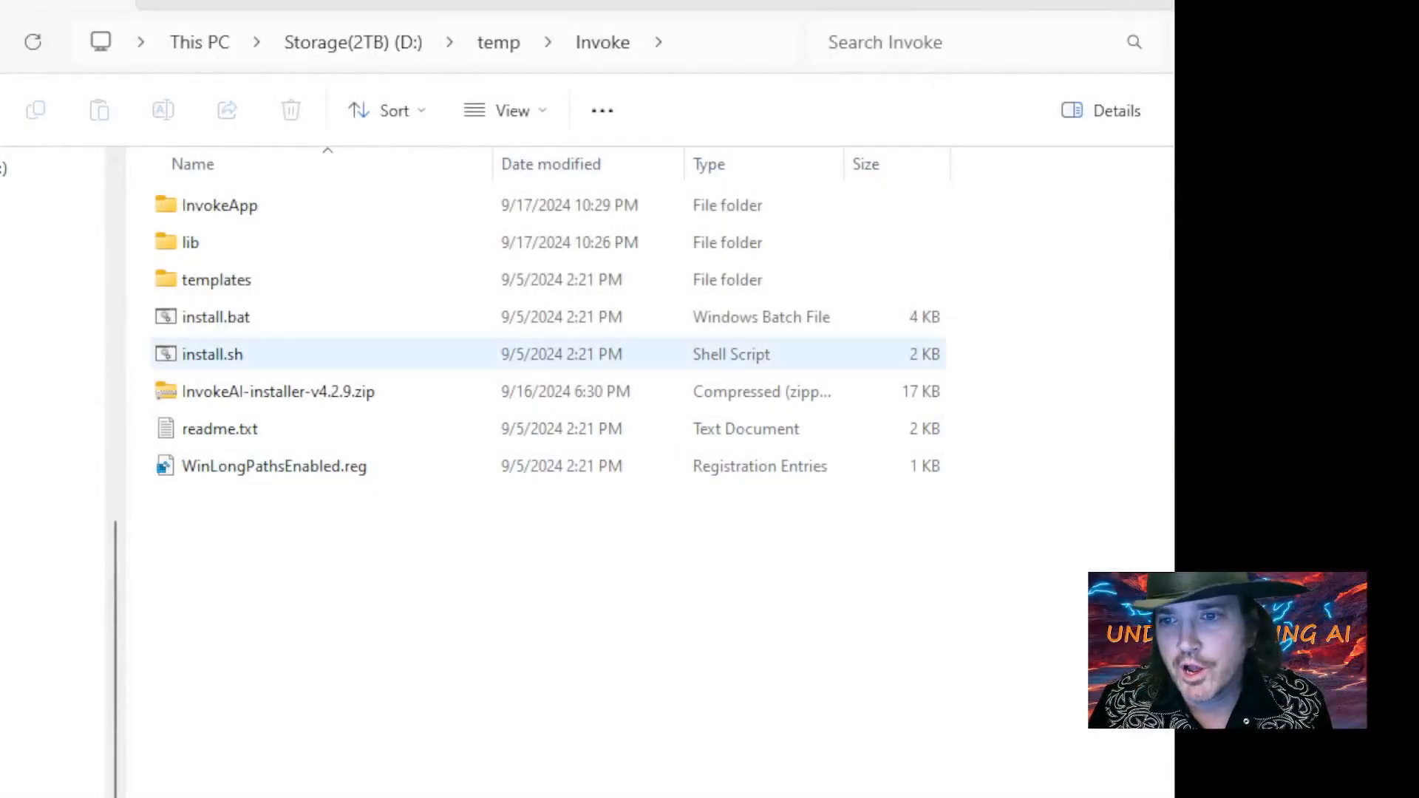
left_click(228, 215)
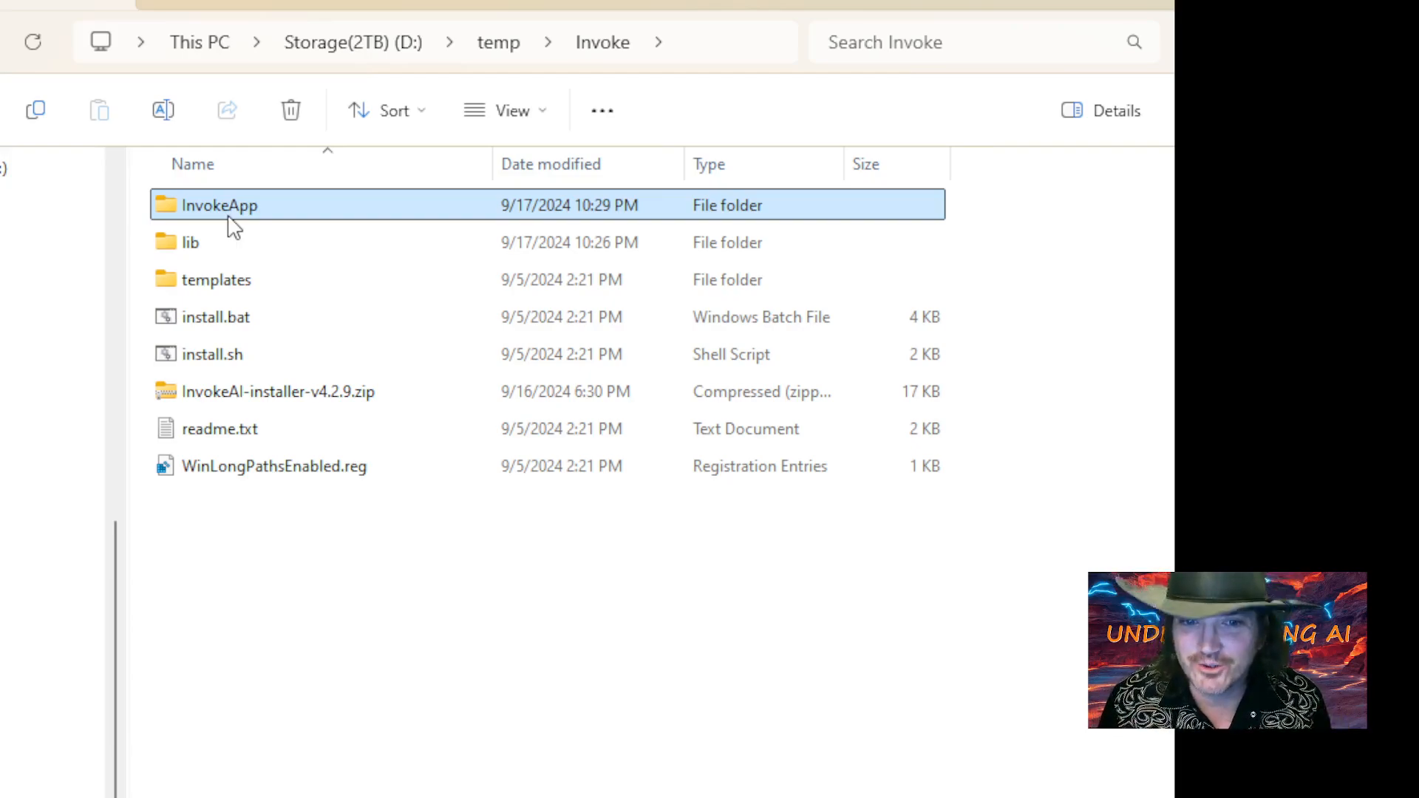
left_click(235, 555)
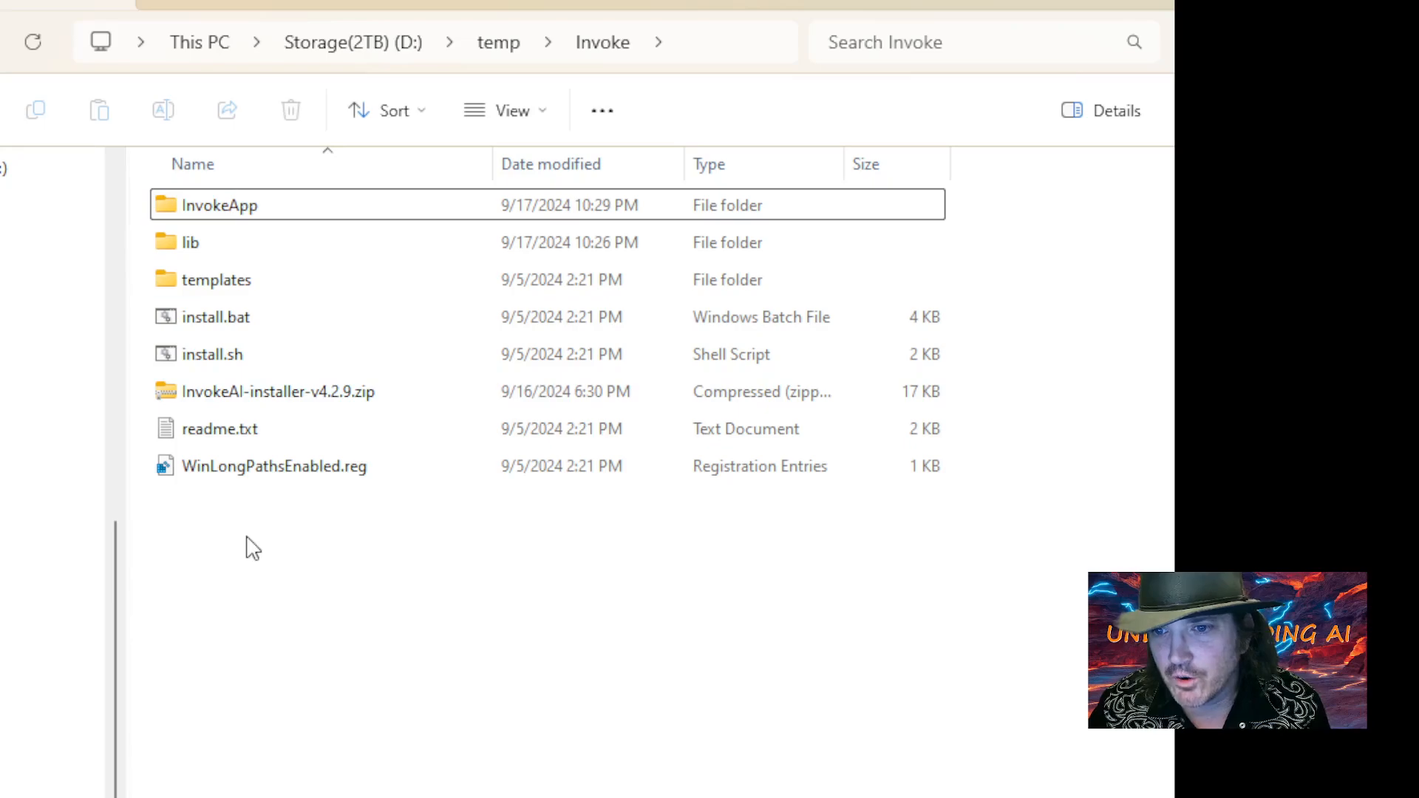
double_click(236, 225)
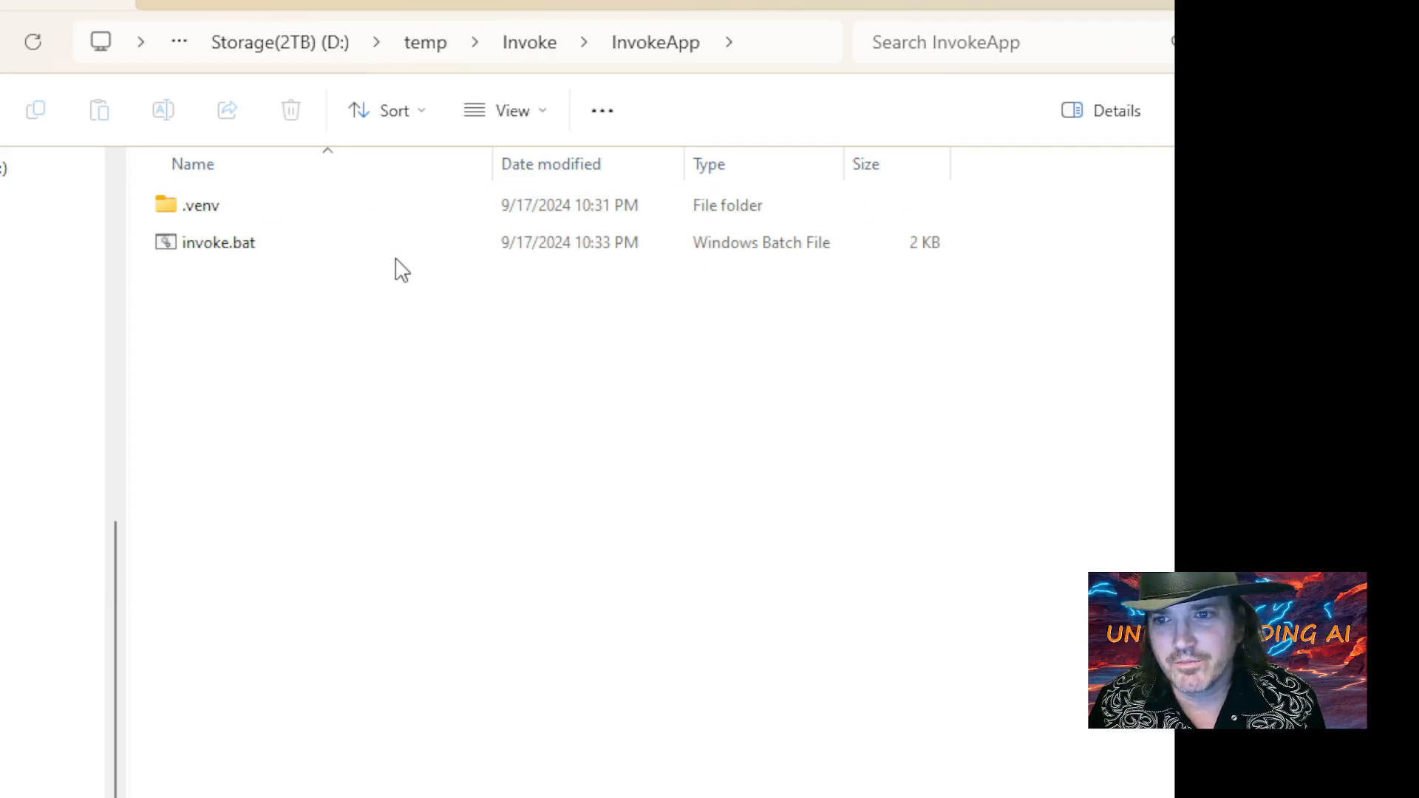
left_click(511, 52)
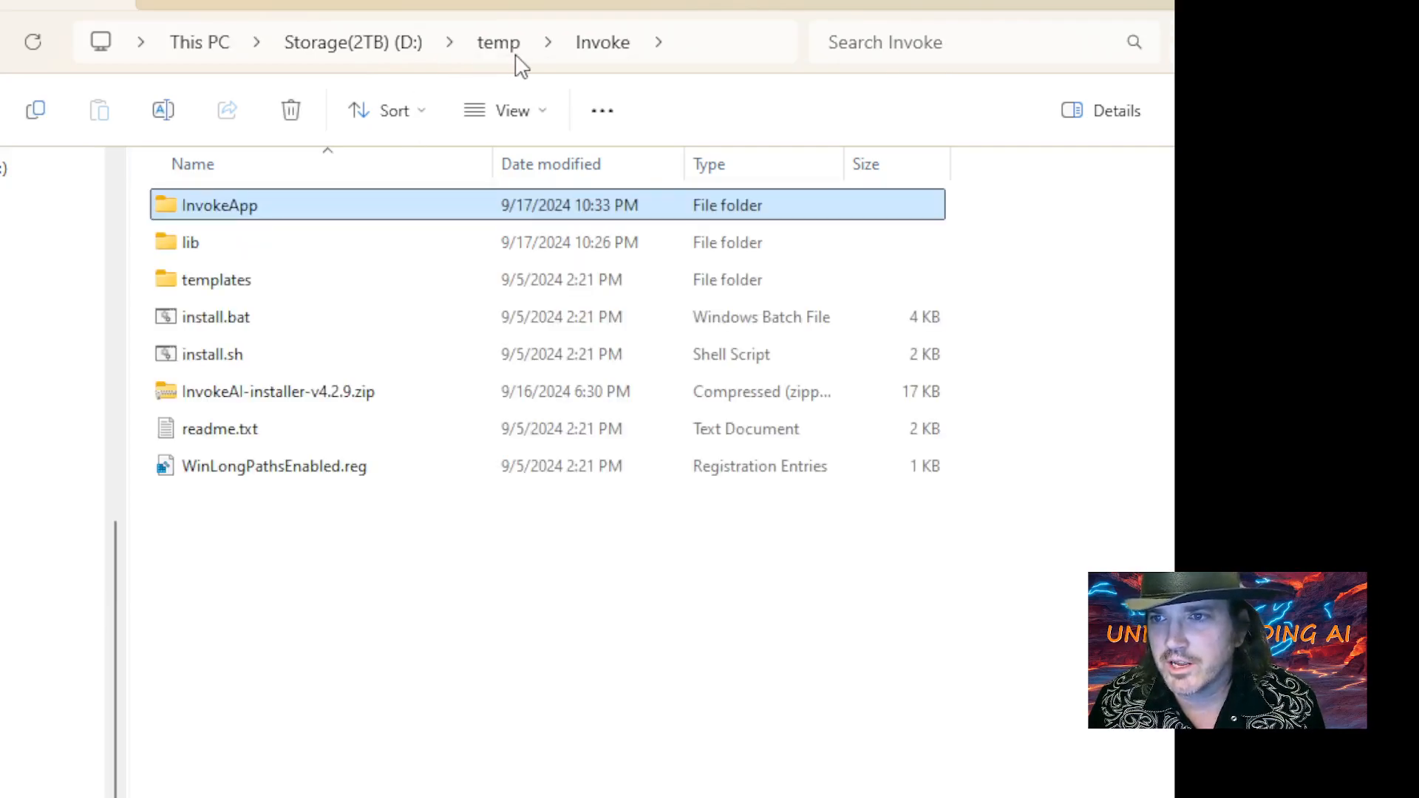
double_click(244, 219)
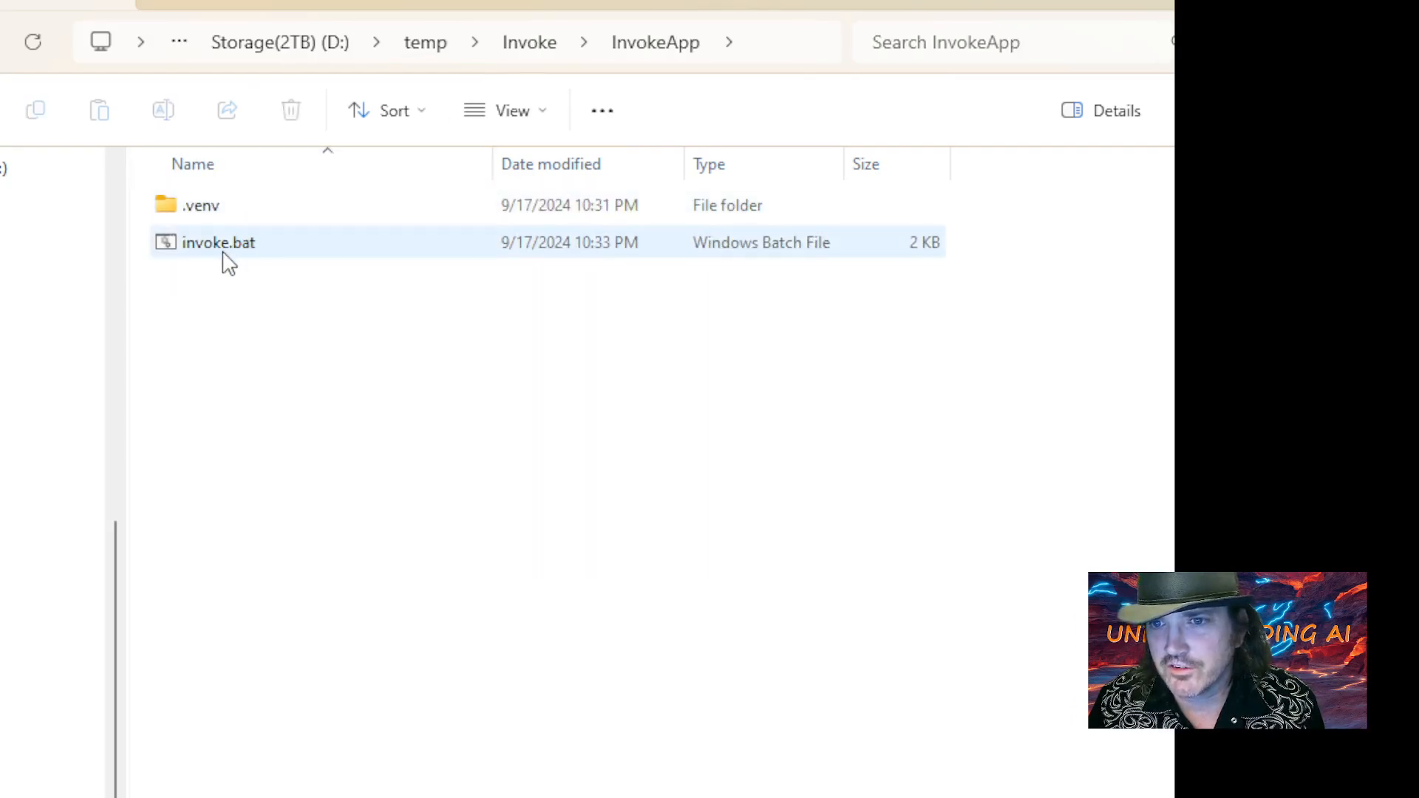
left_click(223, 257)
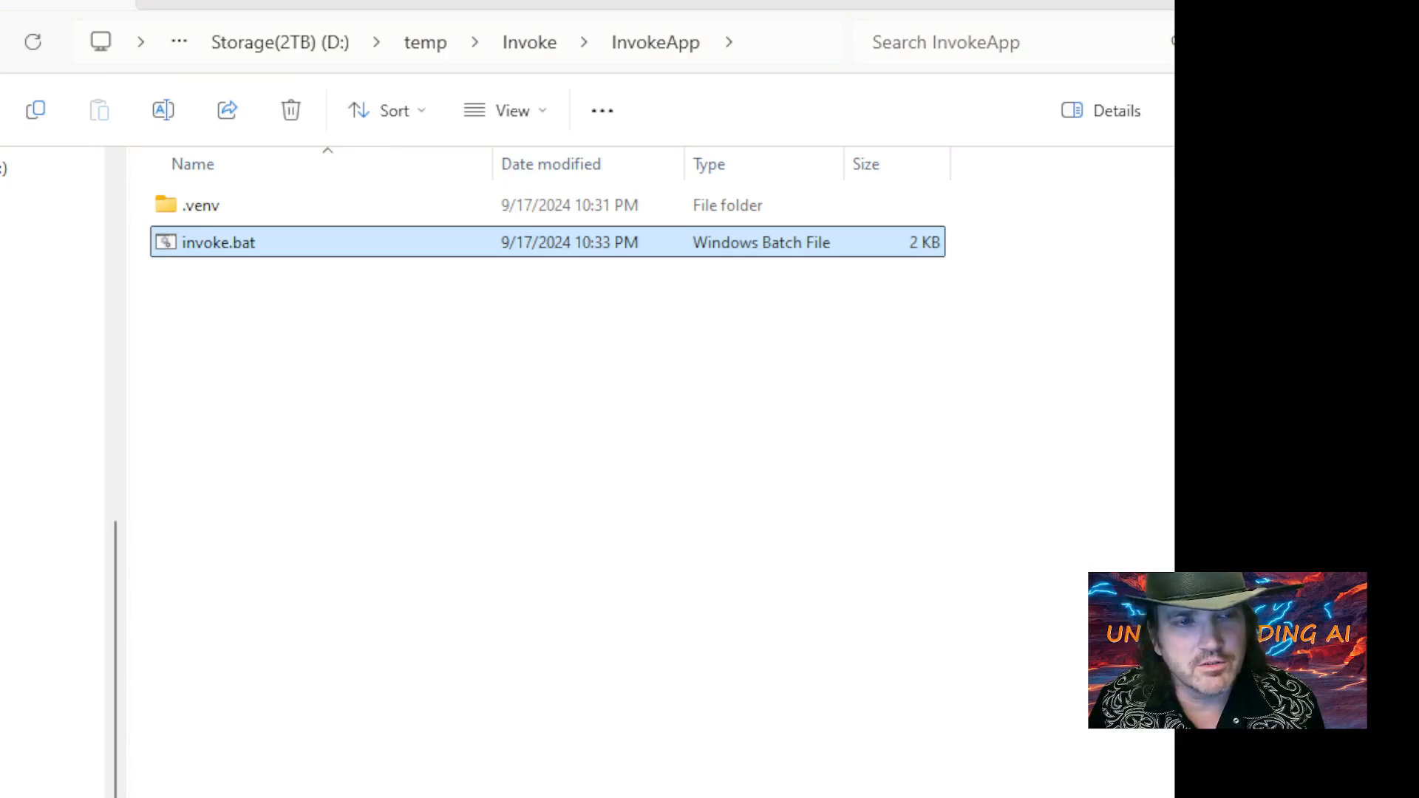
double_click(223, 245)
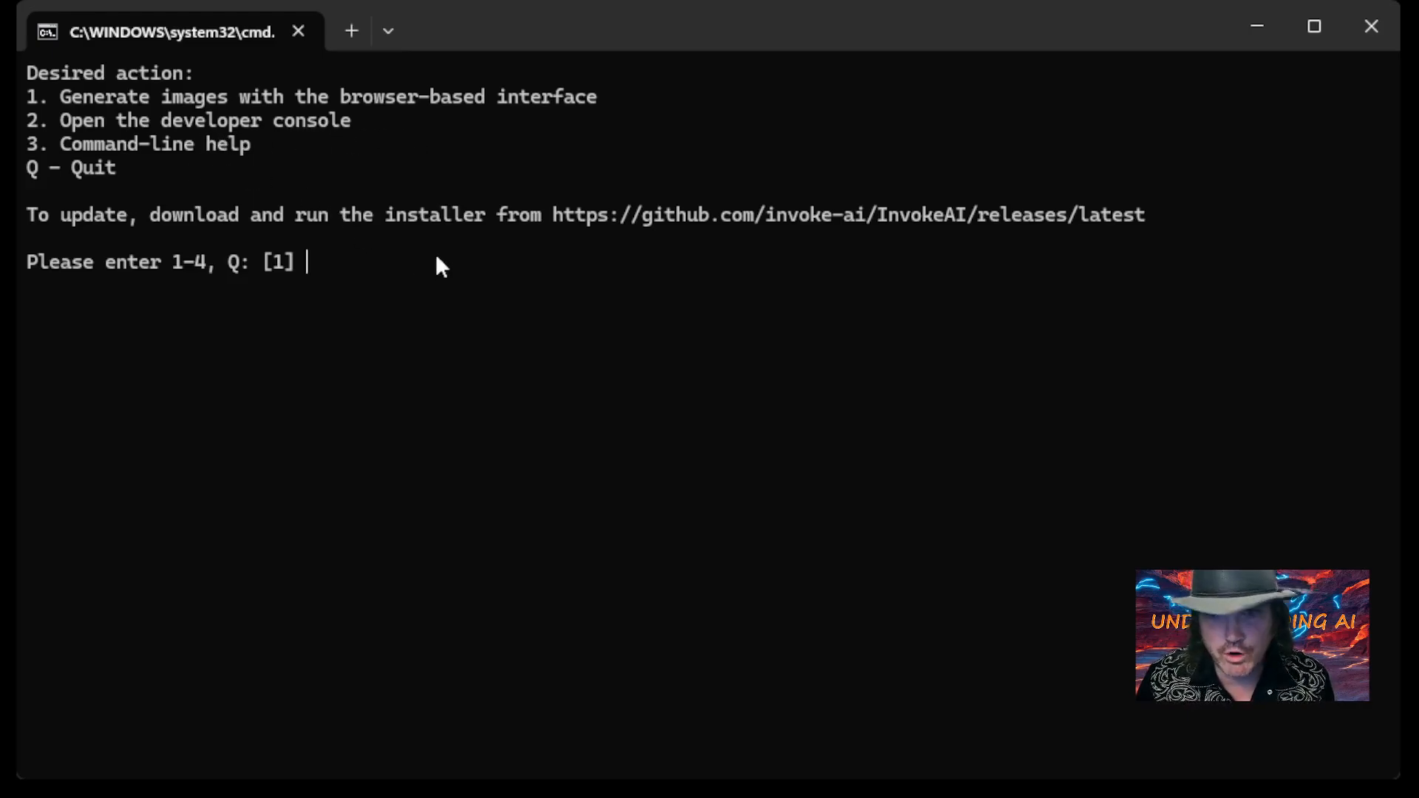
type("1")
key("Return")
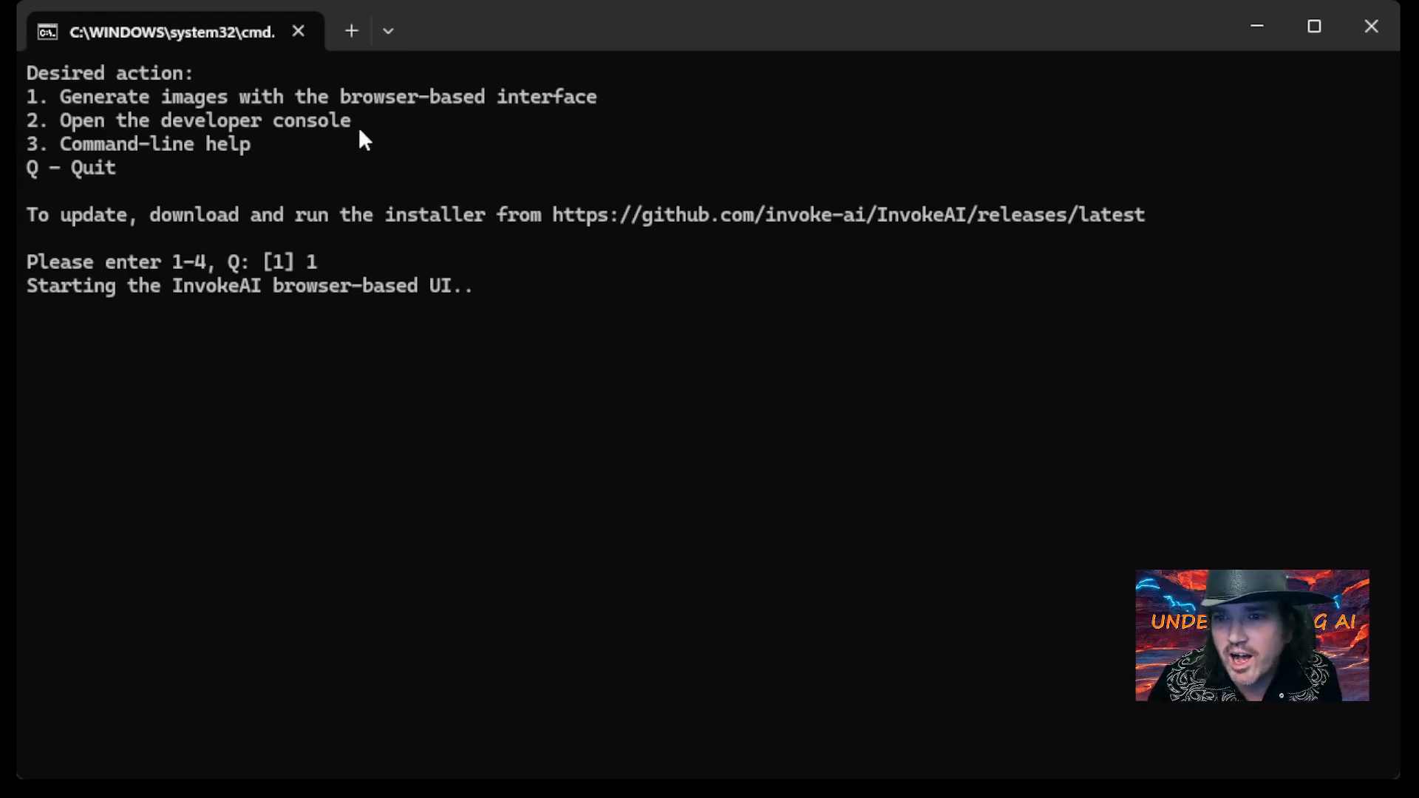
left_click_drag(360, 124, 70, 125)
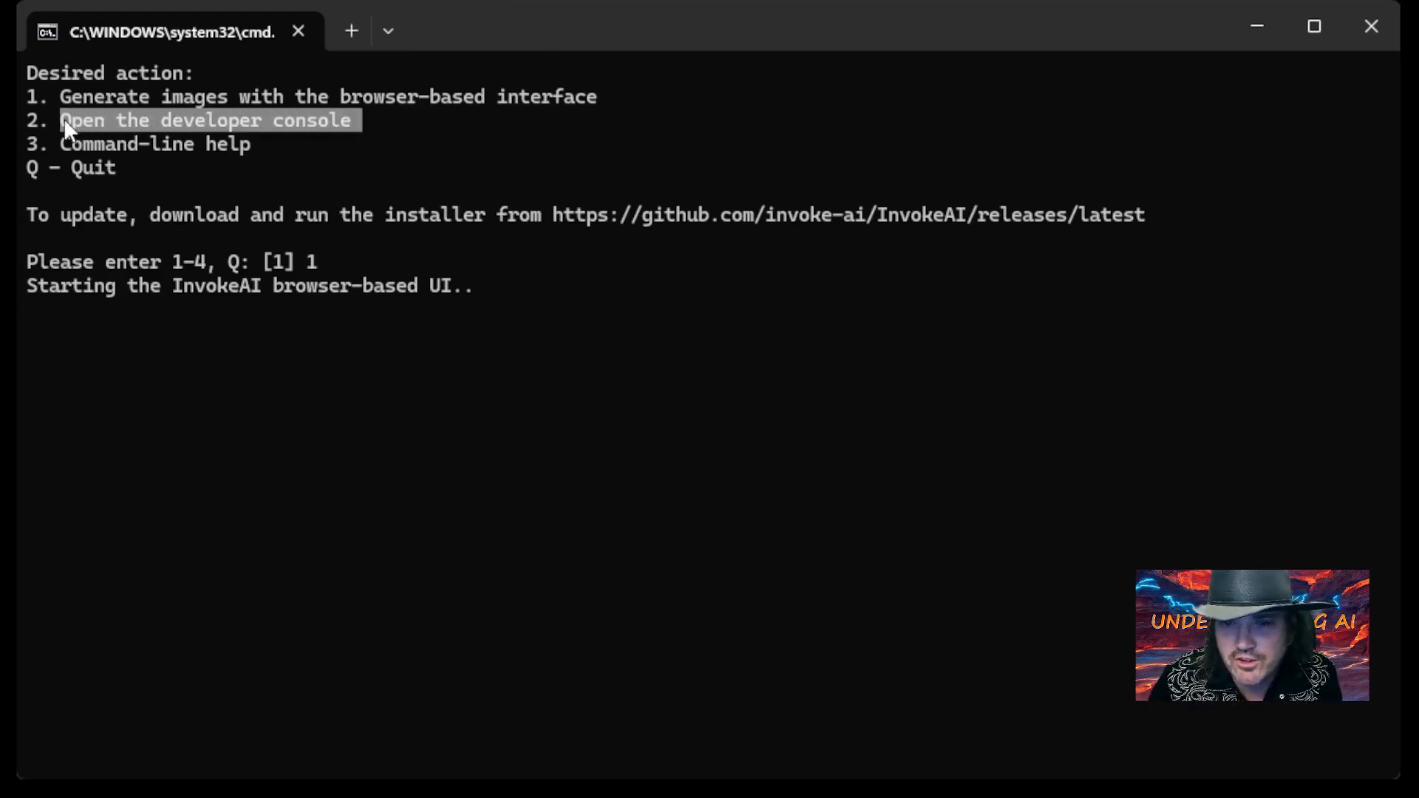
left_click_drag(256, 145, 65, 147)
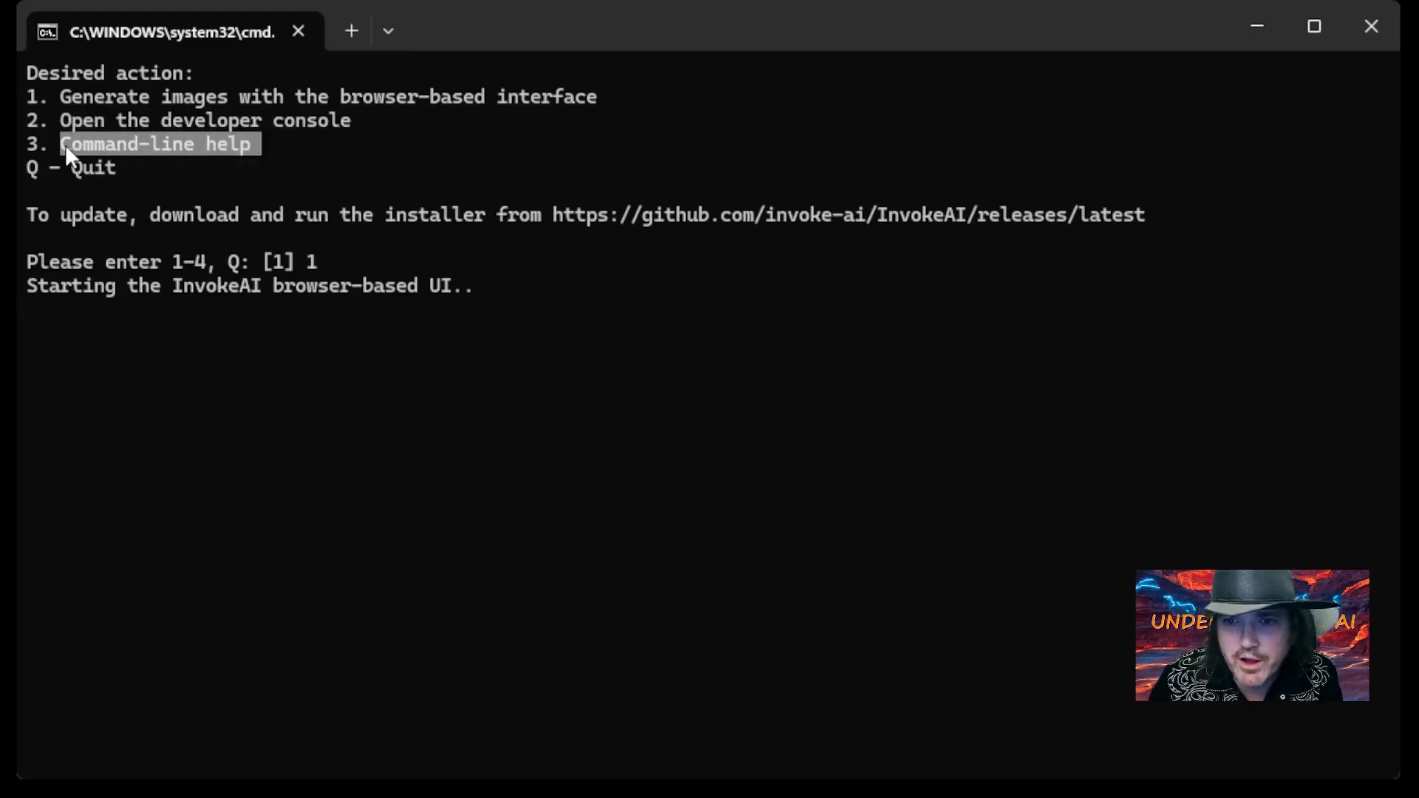
left_click(312, 161)
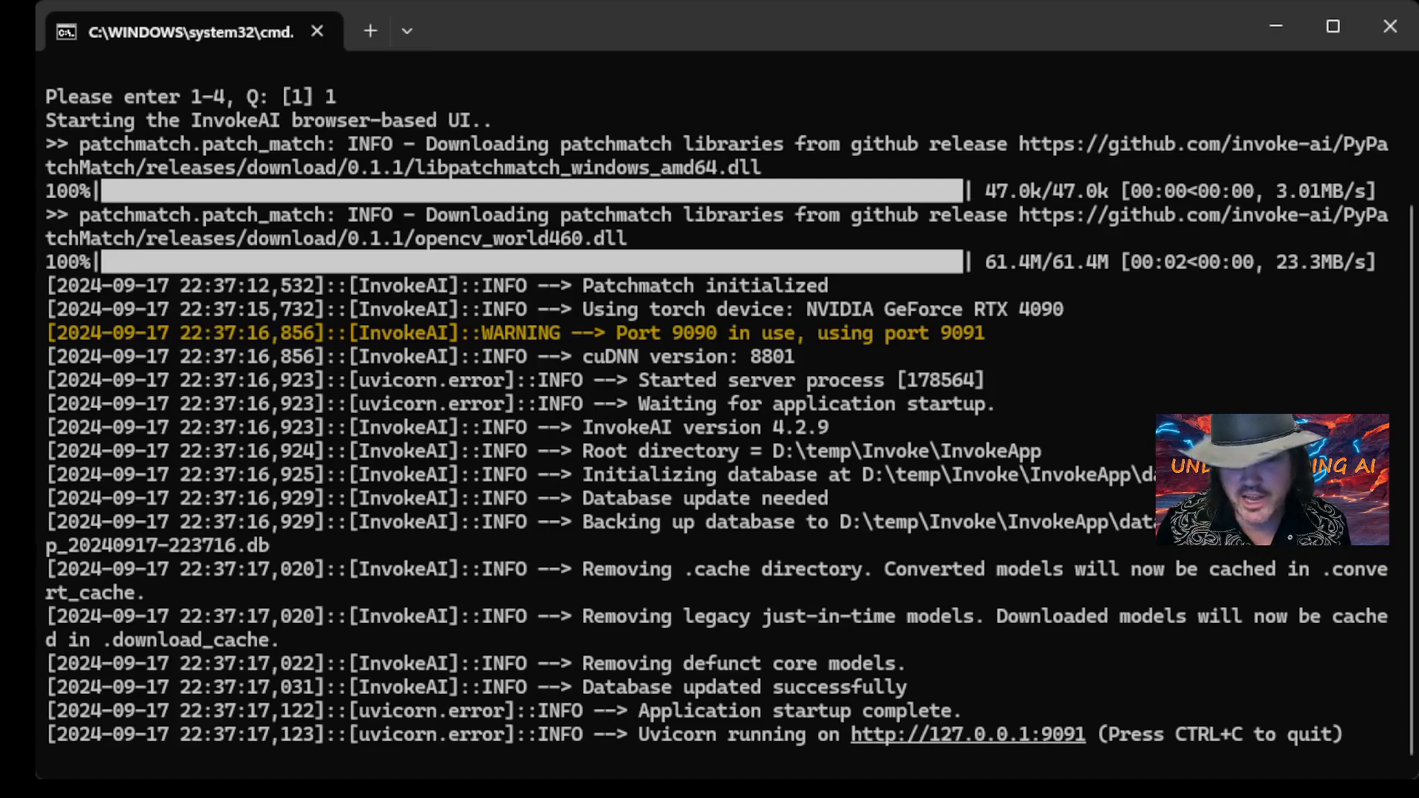
left_click(1027, 735, "ctrl")
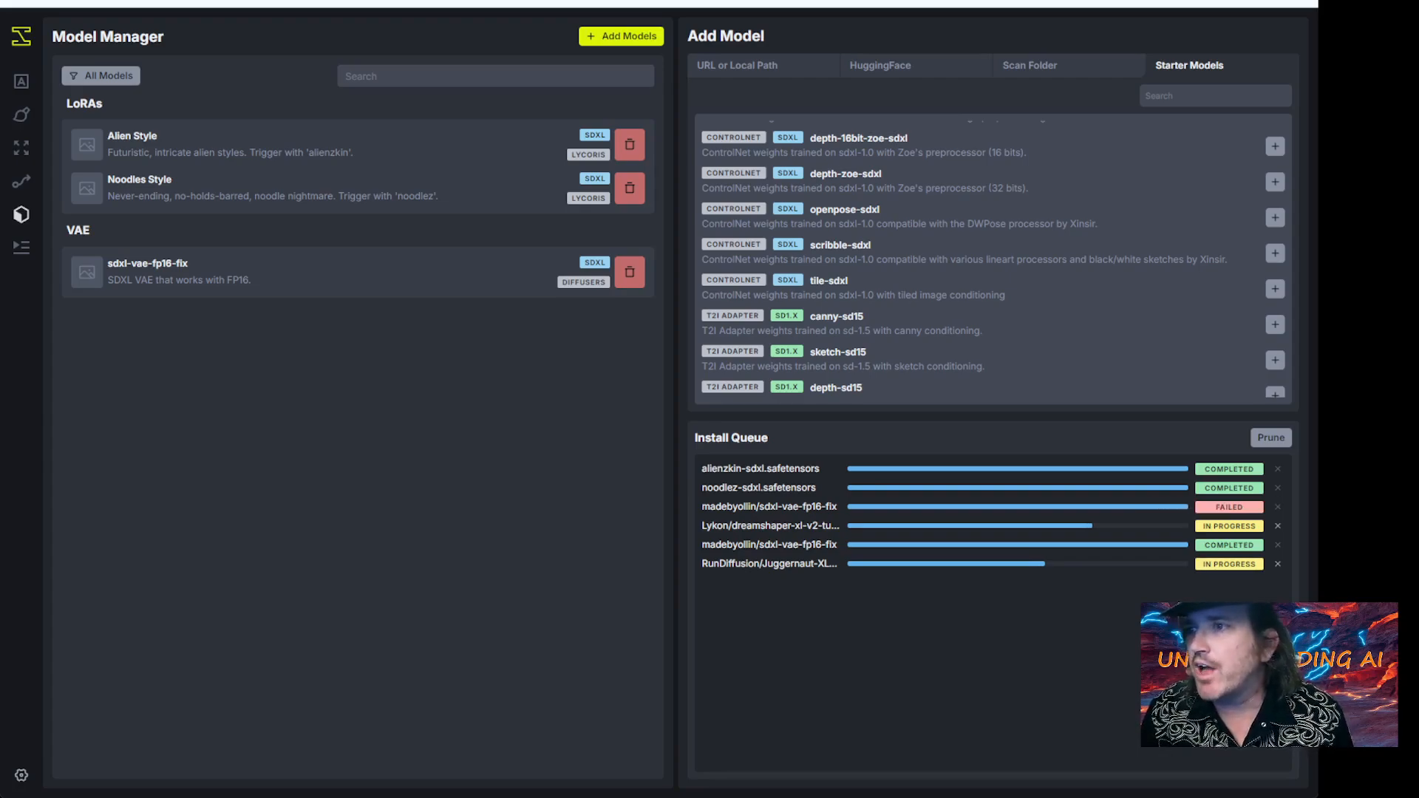
Step: Choose folder scanning for adding models and browse in File Explorer to D:\Image\SDForge\webui\models\Stable-diffusion
left_click(1040, 68)
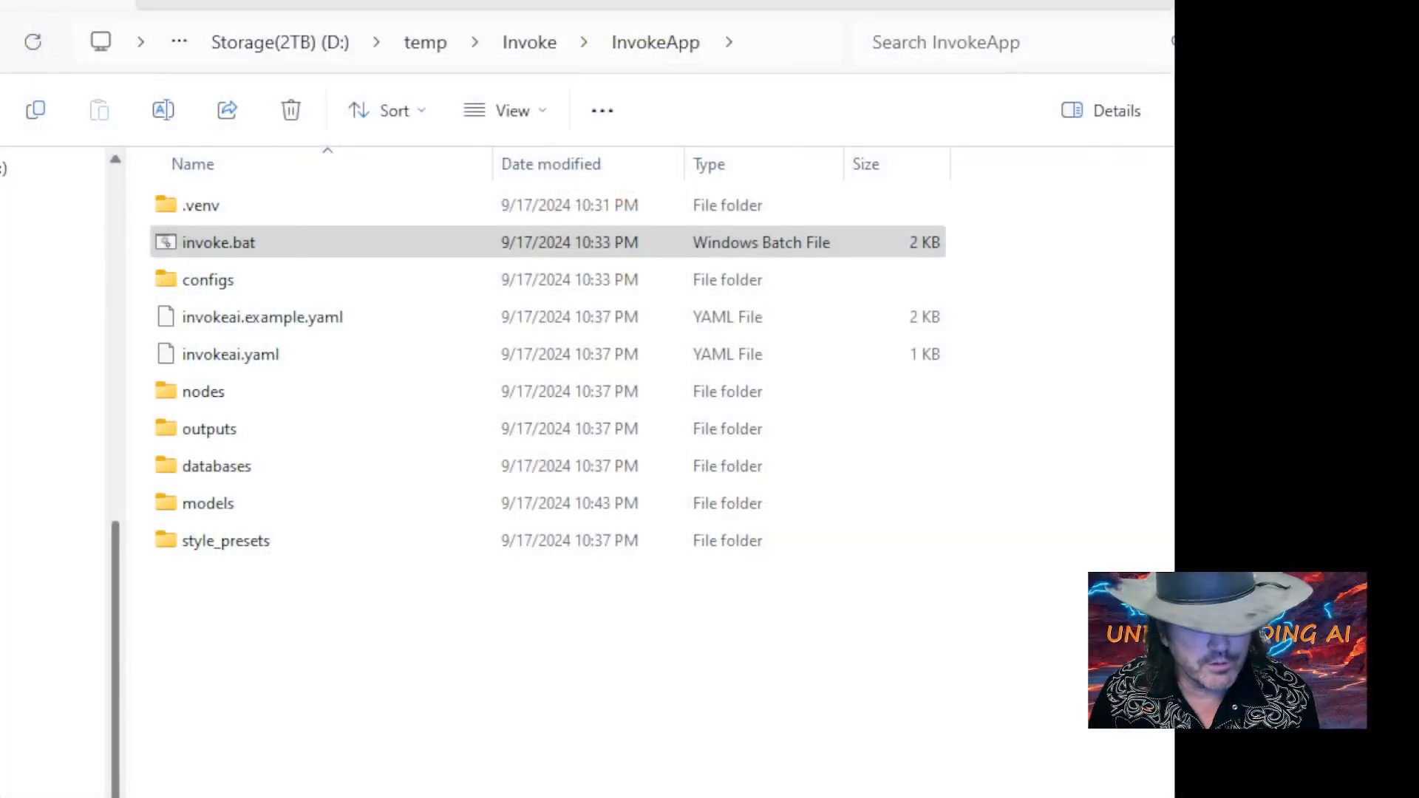
key("alt+Tab")
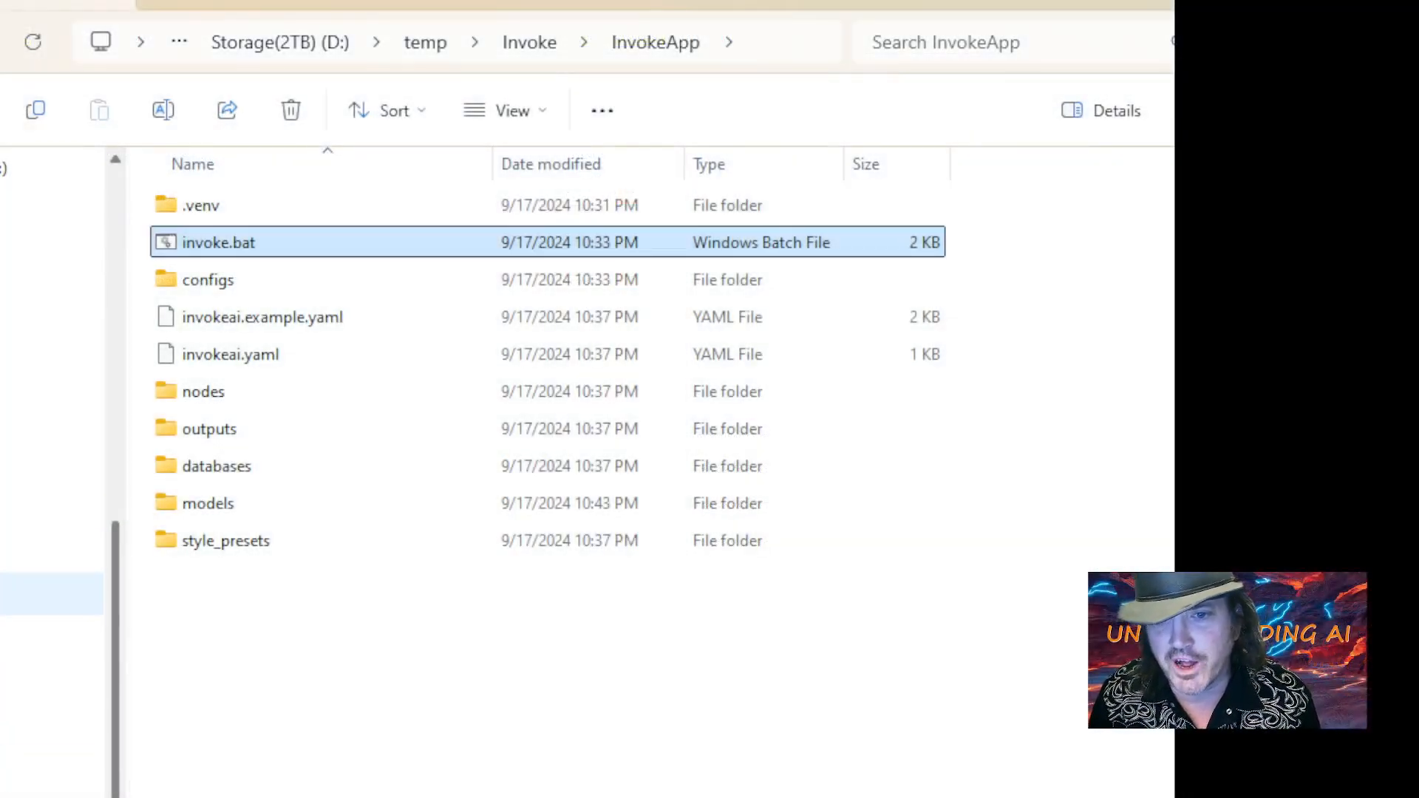
left_click(52, 595)
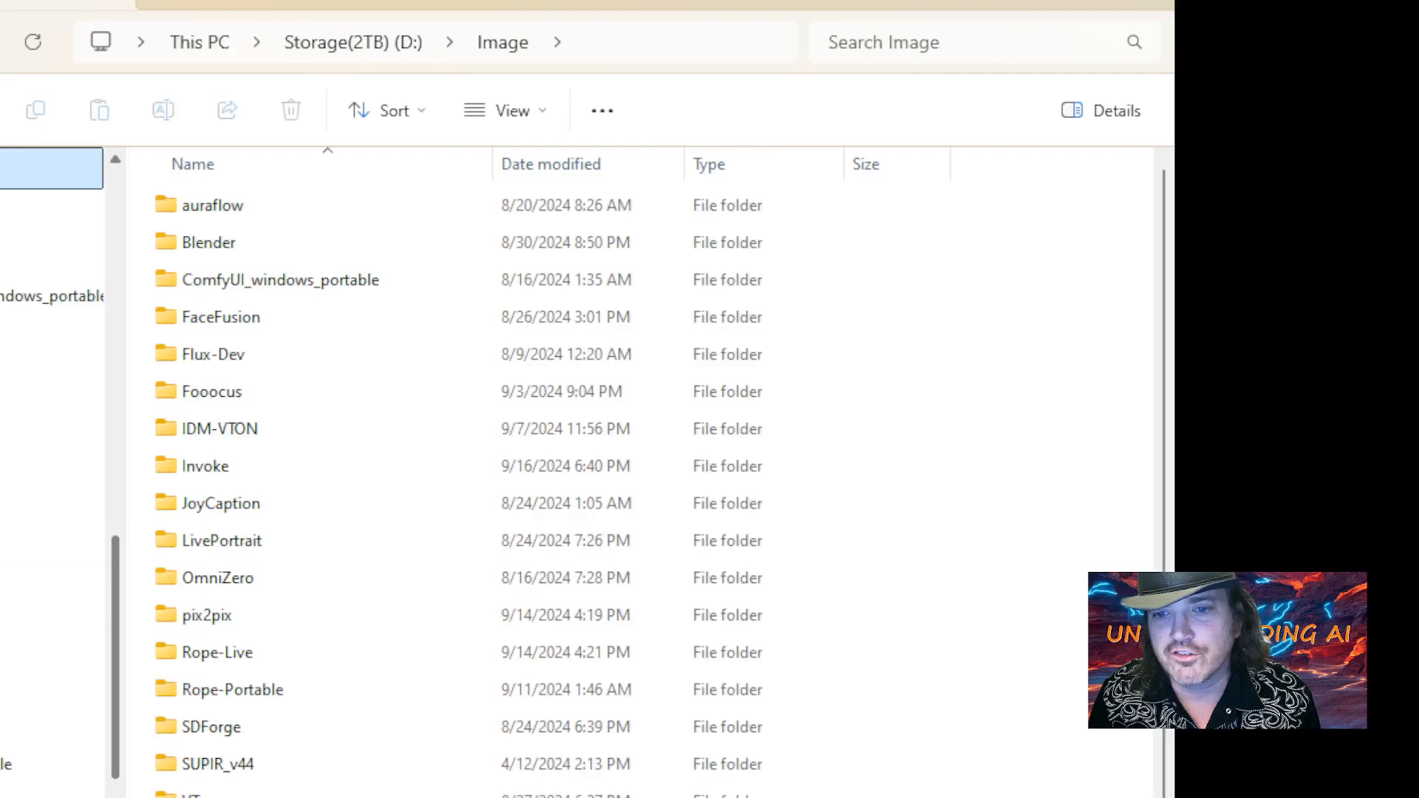
double_click(219, 728)
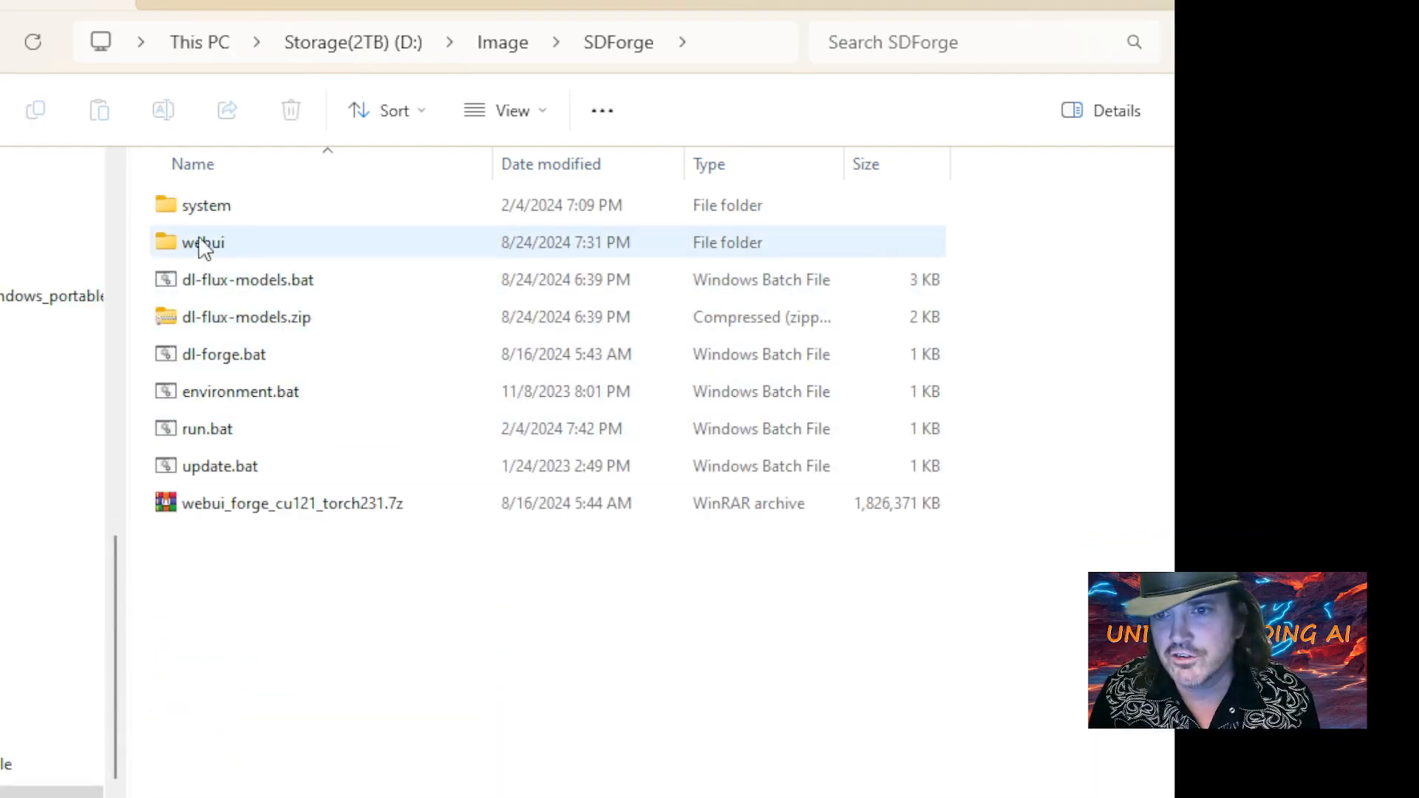
double_click(220, 246)
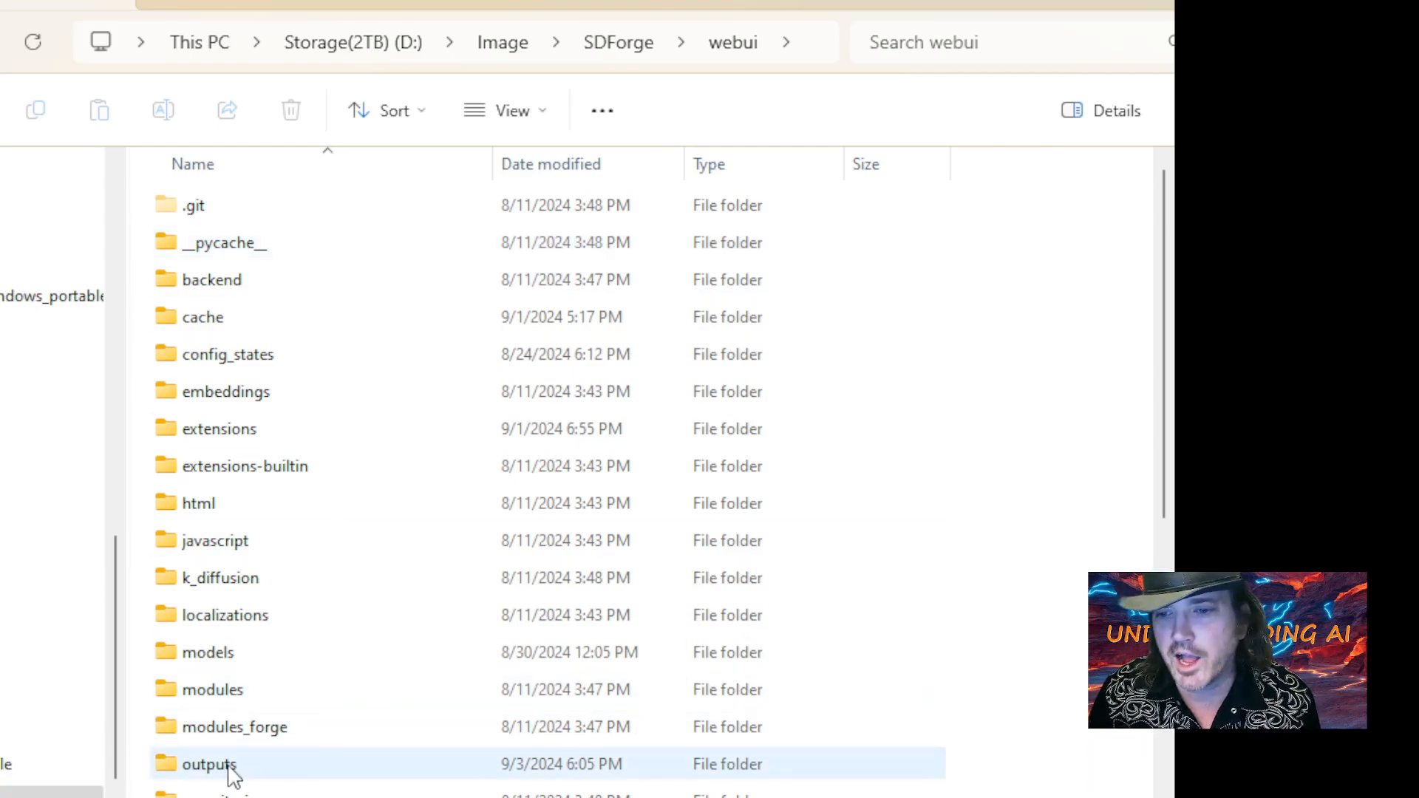
double_click(211, 658)
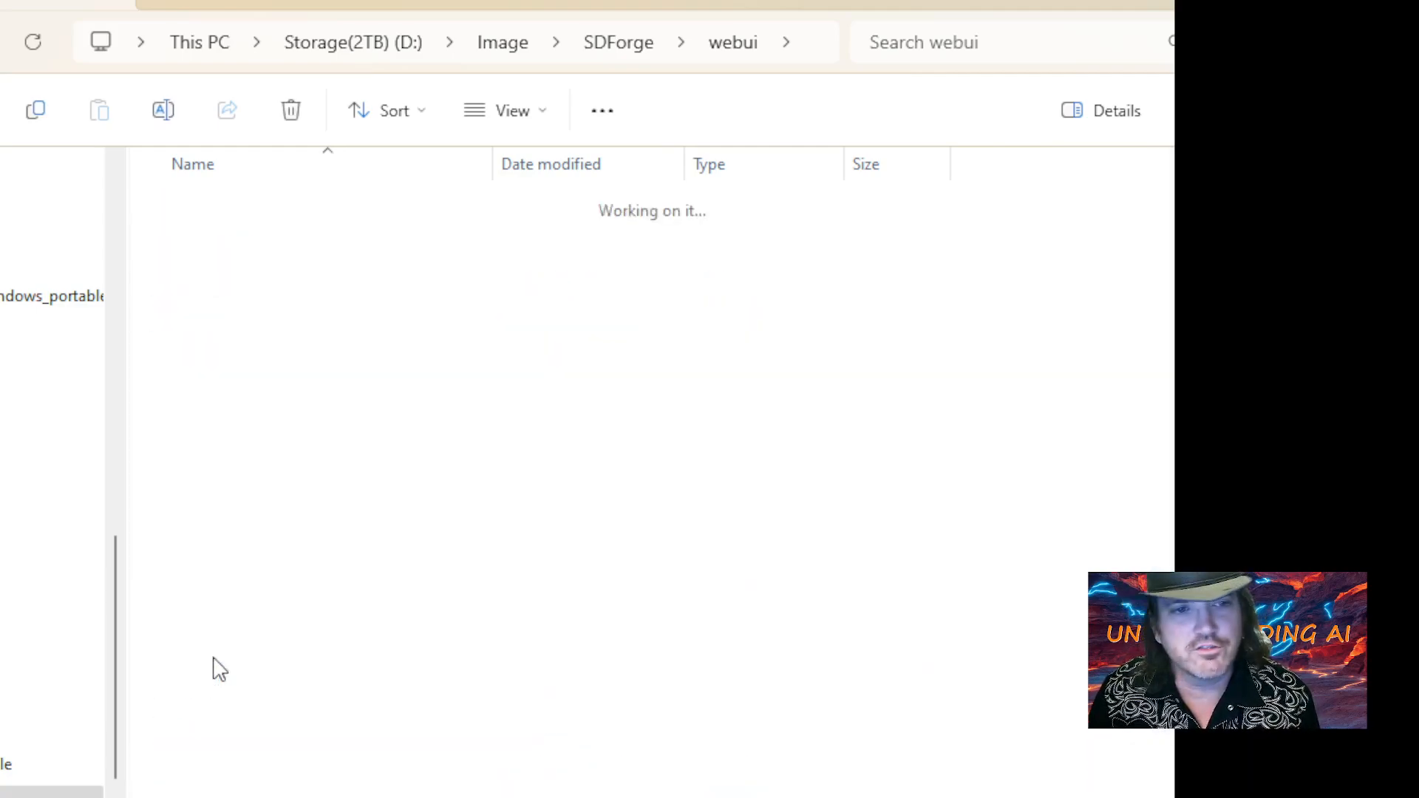
double_click(244, 653)
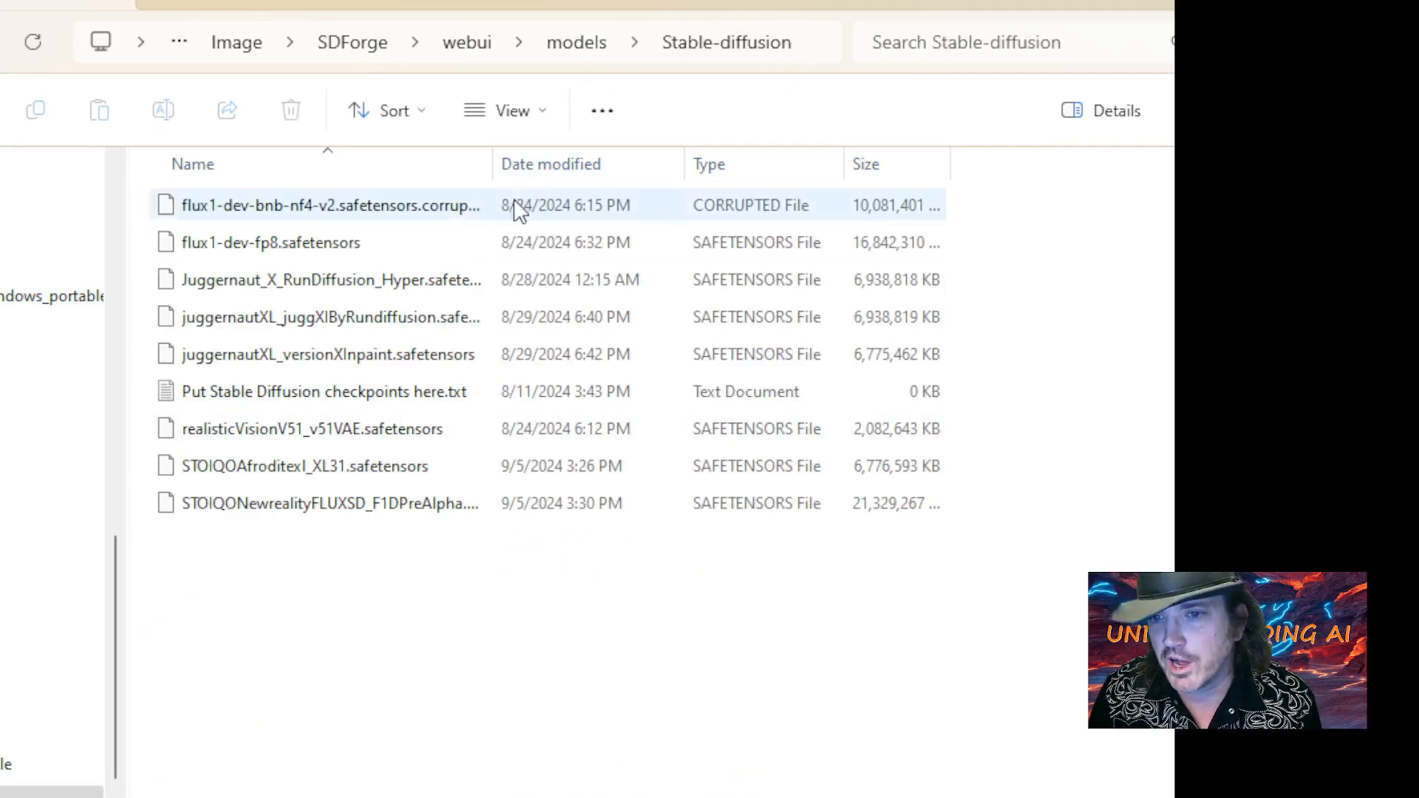
Step: Copy the Stable-diffusion folder's path and scan D:\Image\SDForge\webui\models\Stable-diffusion for models in Invoke
left_click(811, 42)
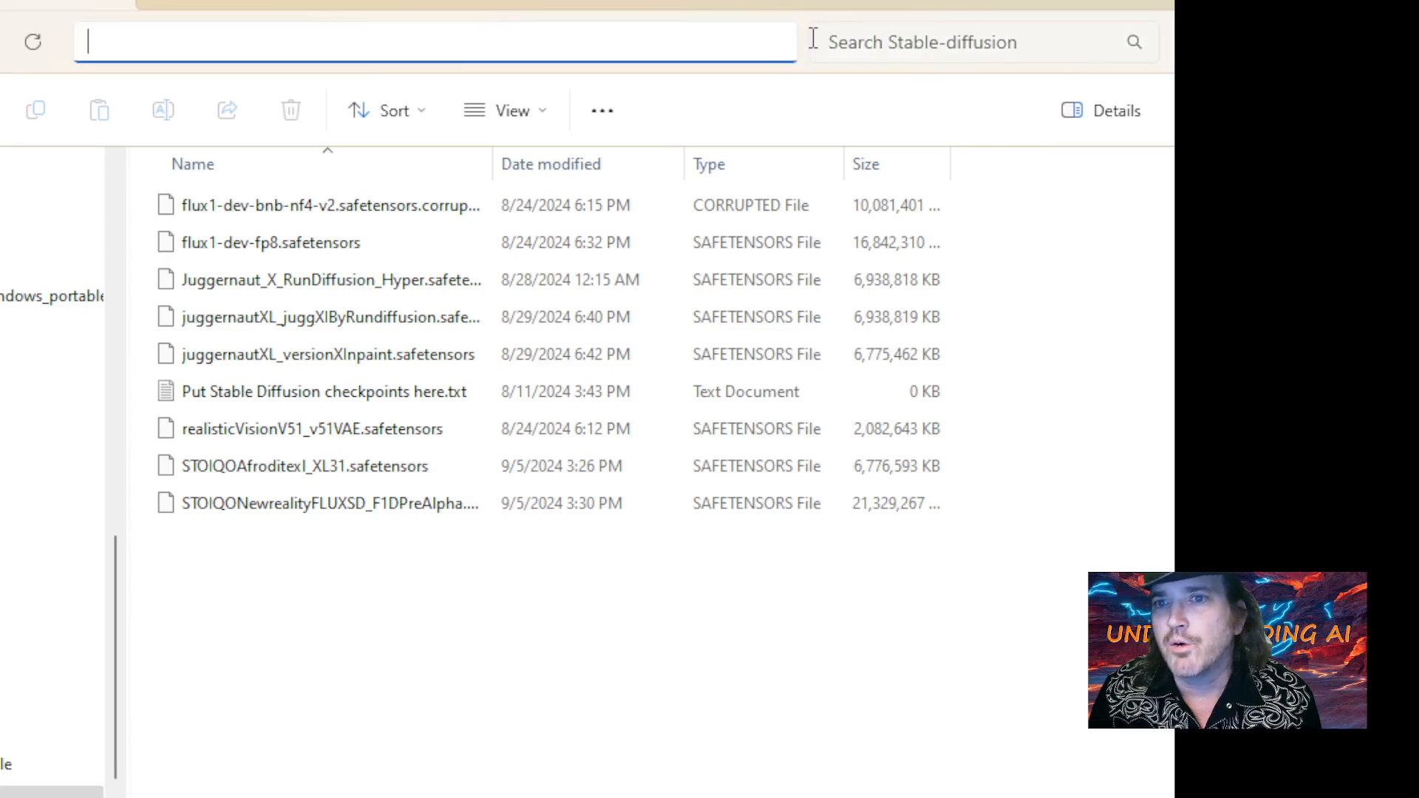
left_click(924, 738)
left_click(827, 43)
key("ctrl+c")
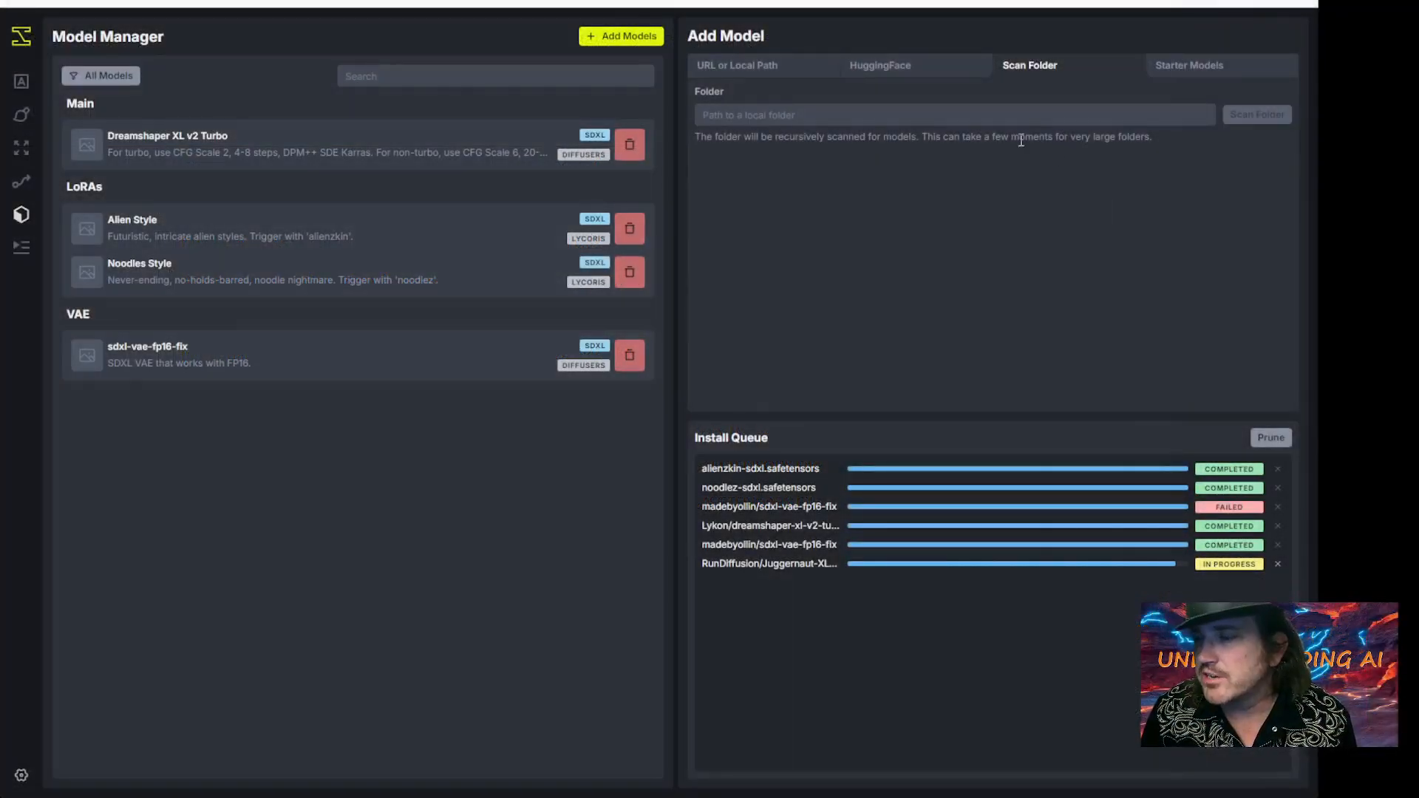
left_click(924, 118)
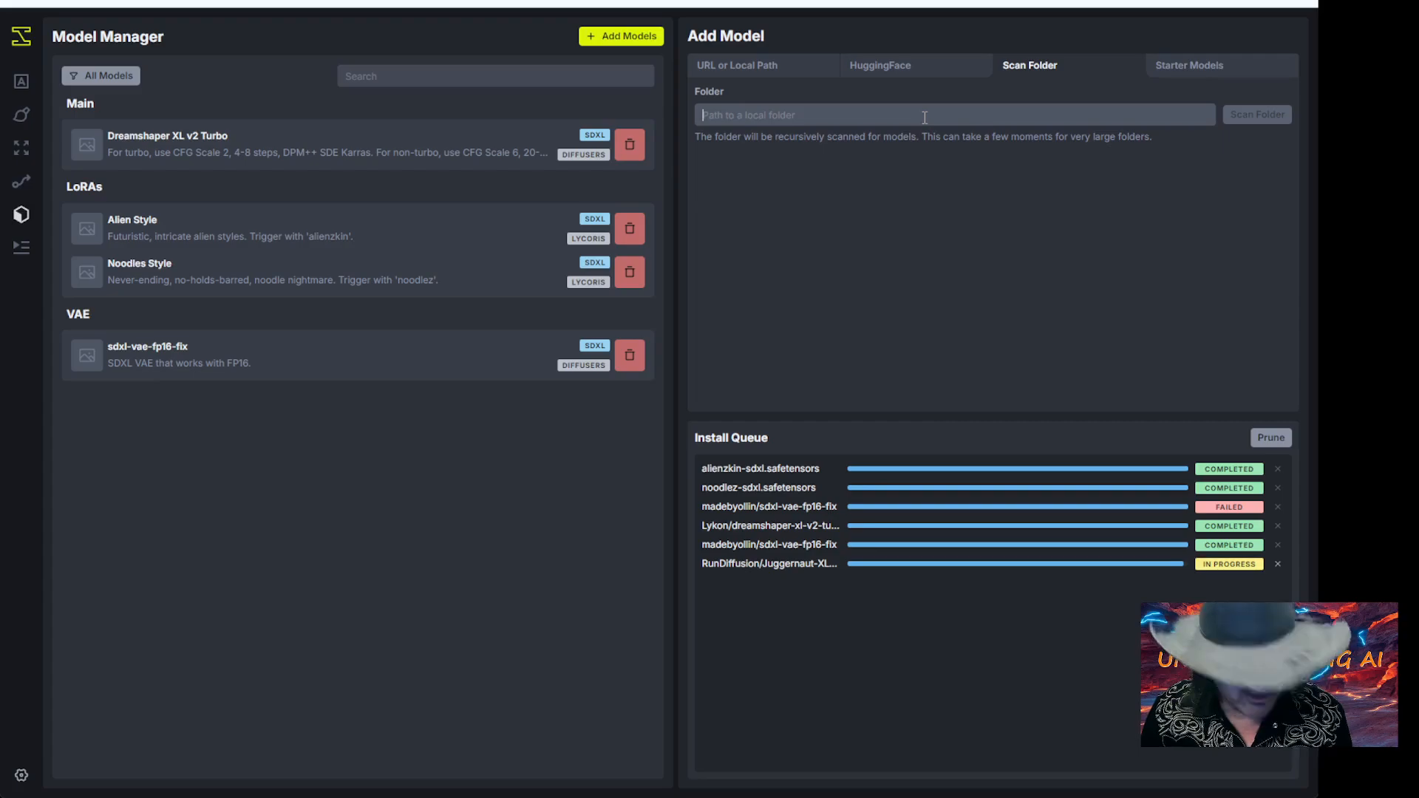
key("ctrl+v")
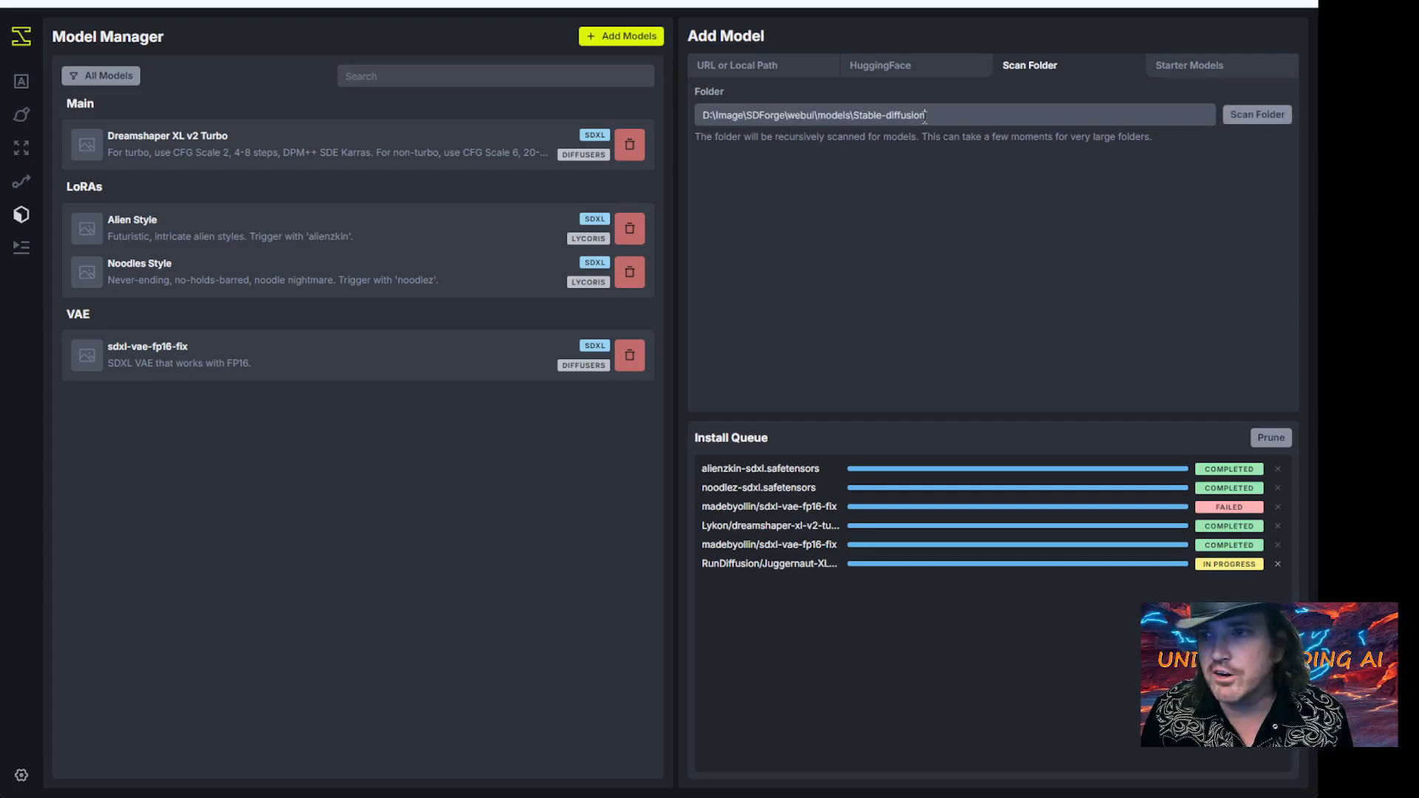
left_click(1244, 119)
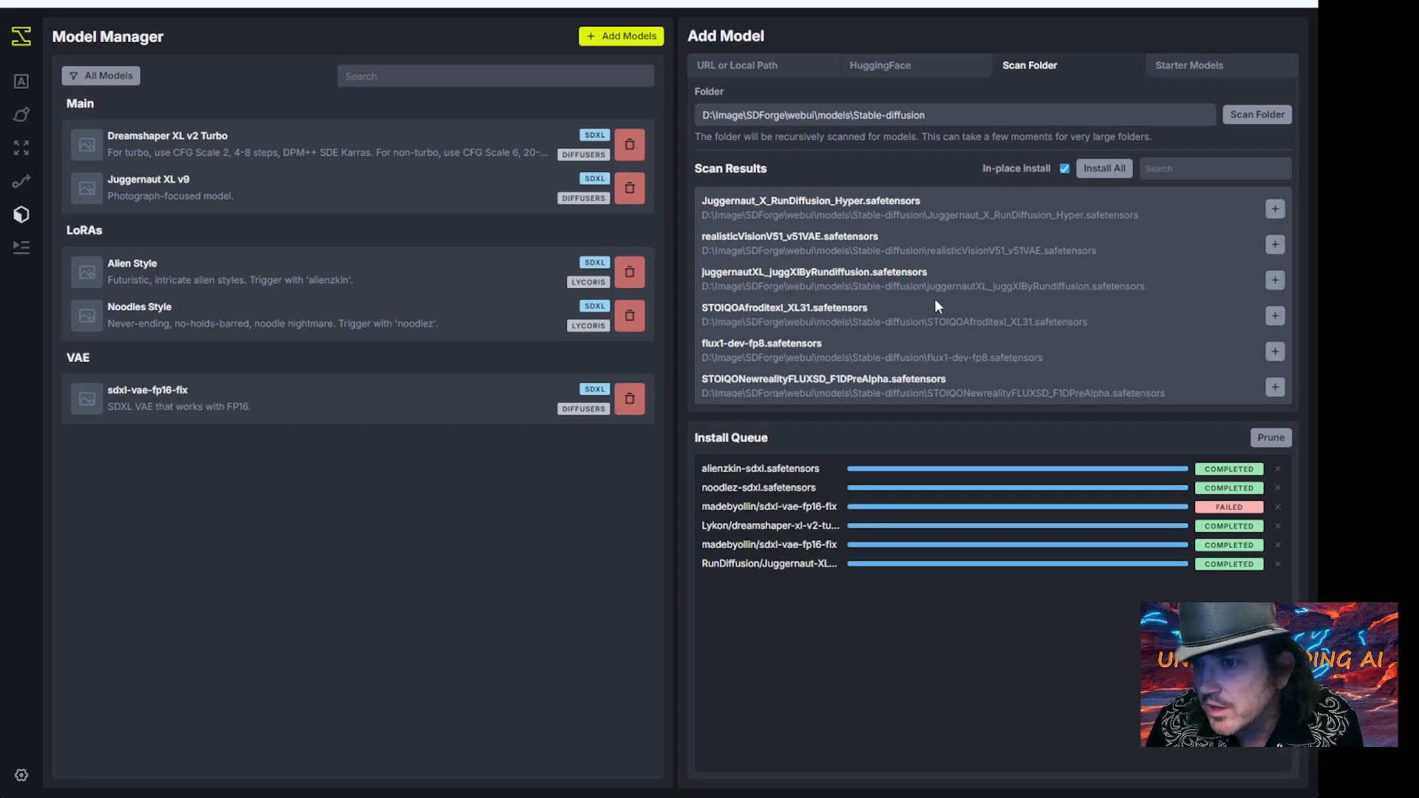
Step: Review the scanned models and install STOIQOAfroditexl_XL31.safetensors with In-place install enabled
scroll(936, 307, "down", 1)
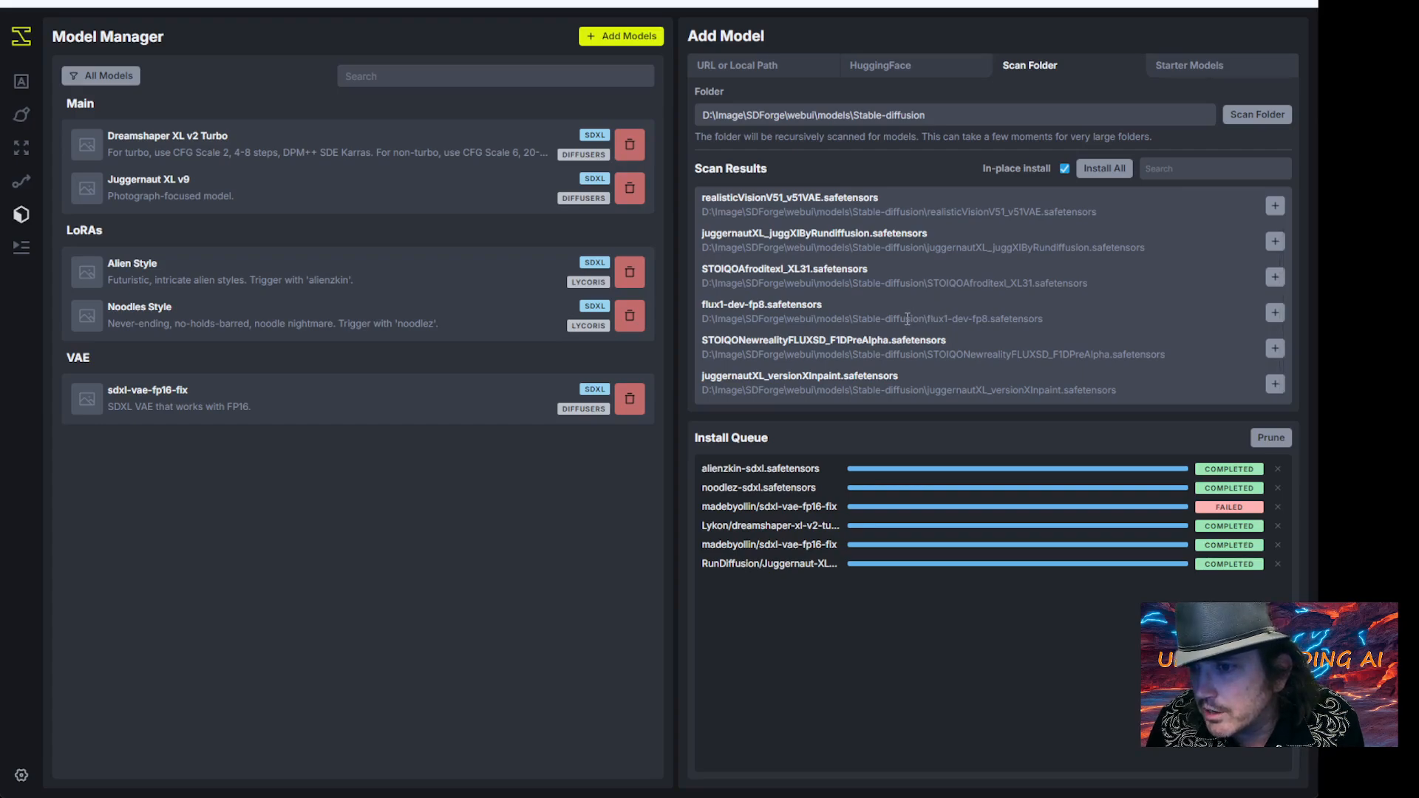
scroll(907, 318, "up", 1)
scroll(907, 318, "down", 1)
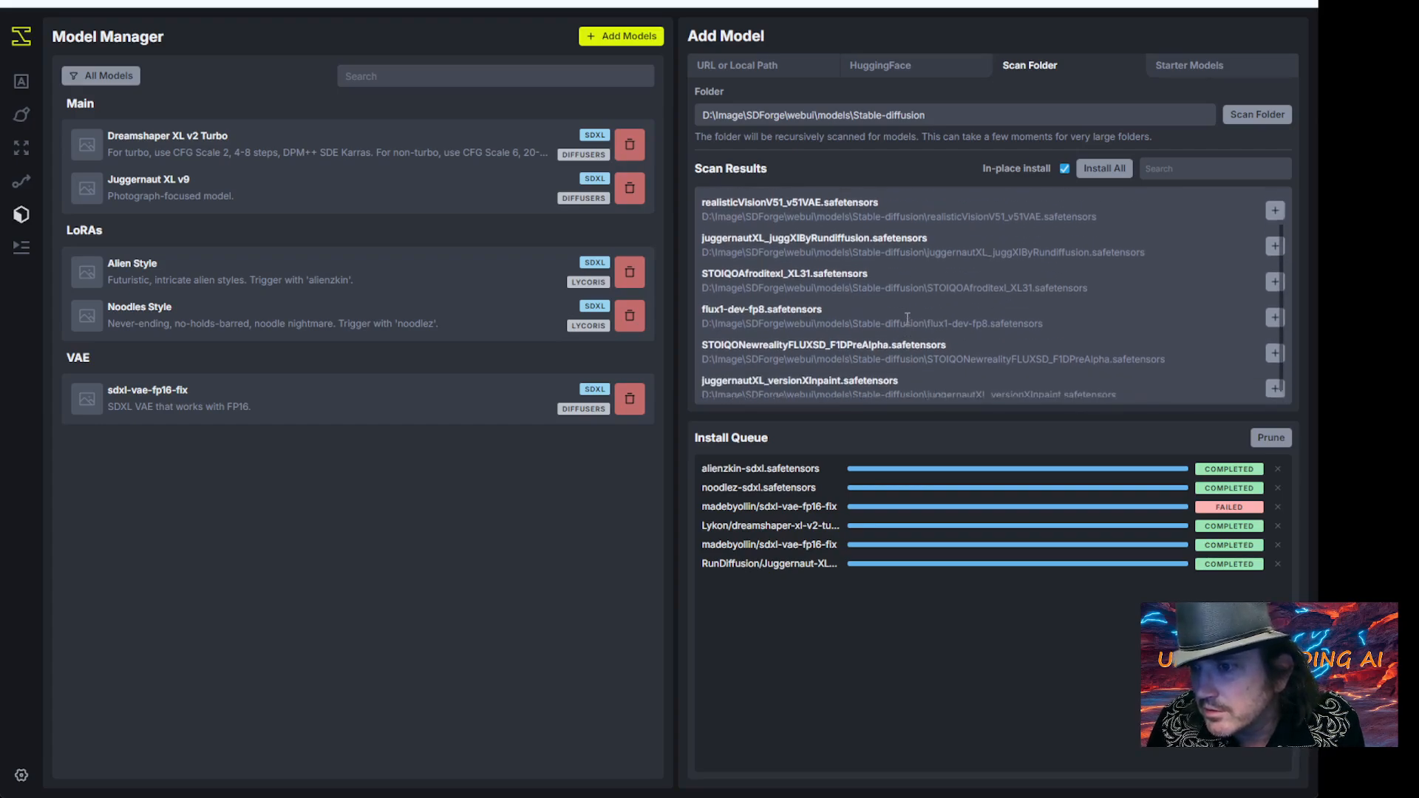
scroll(907, 321, "up", 1)
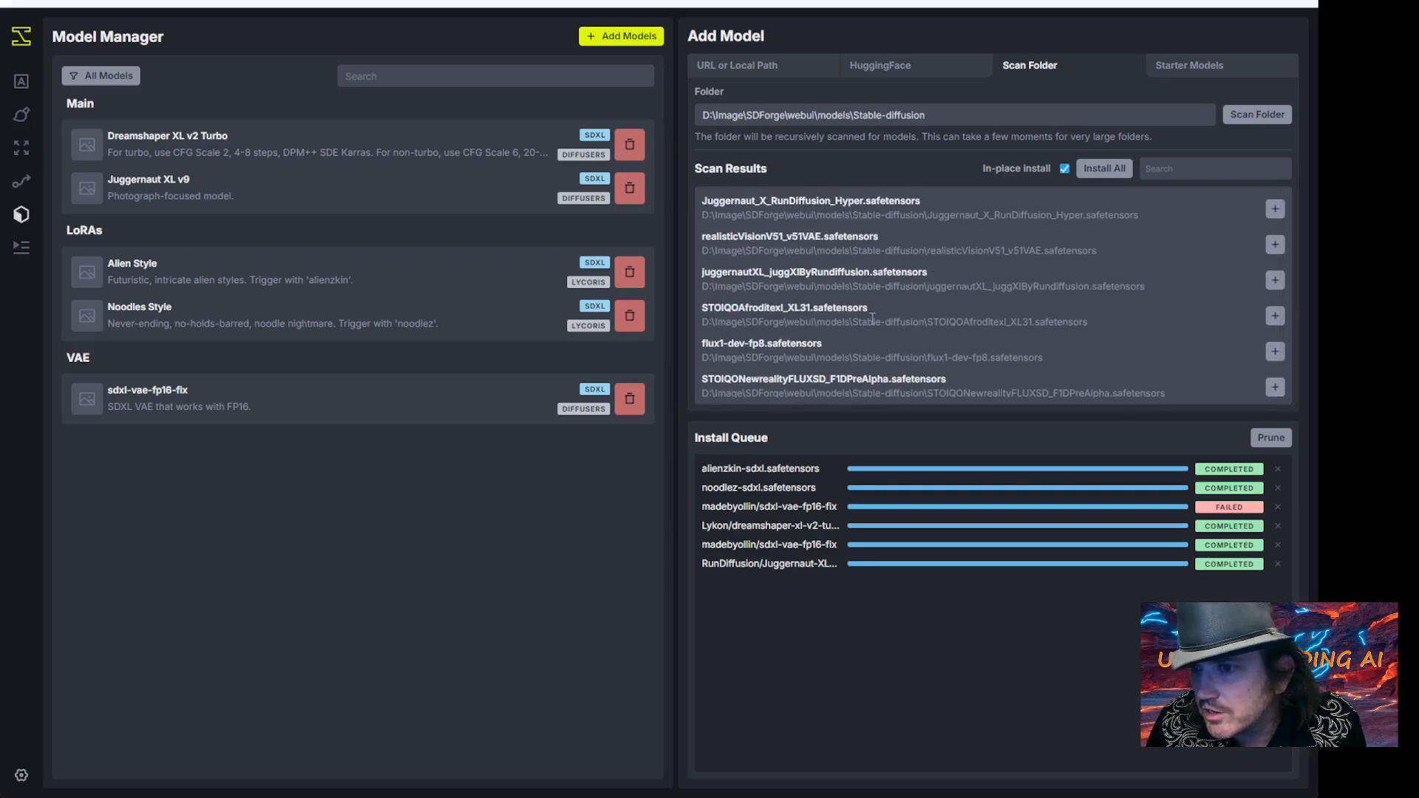
left_click(1277, 318)
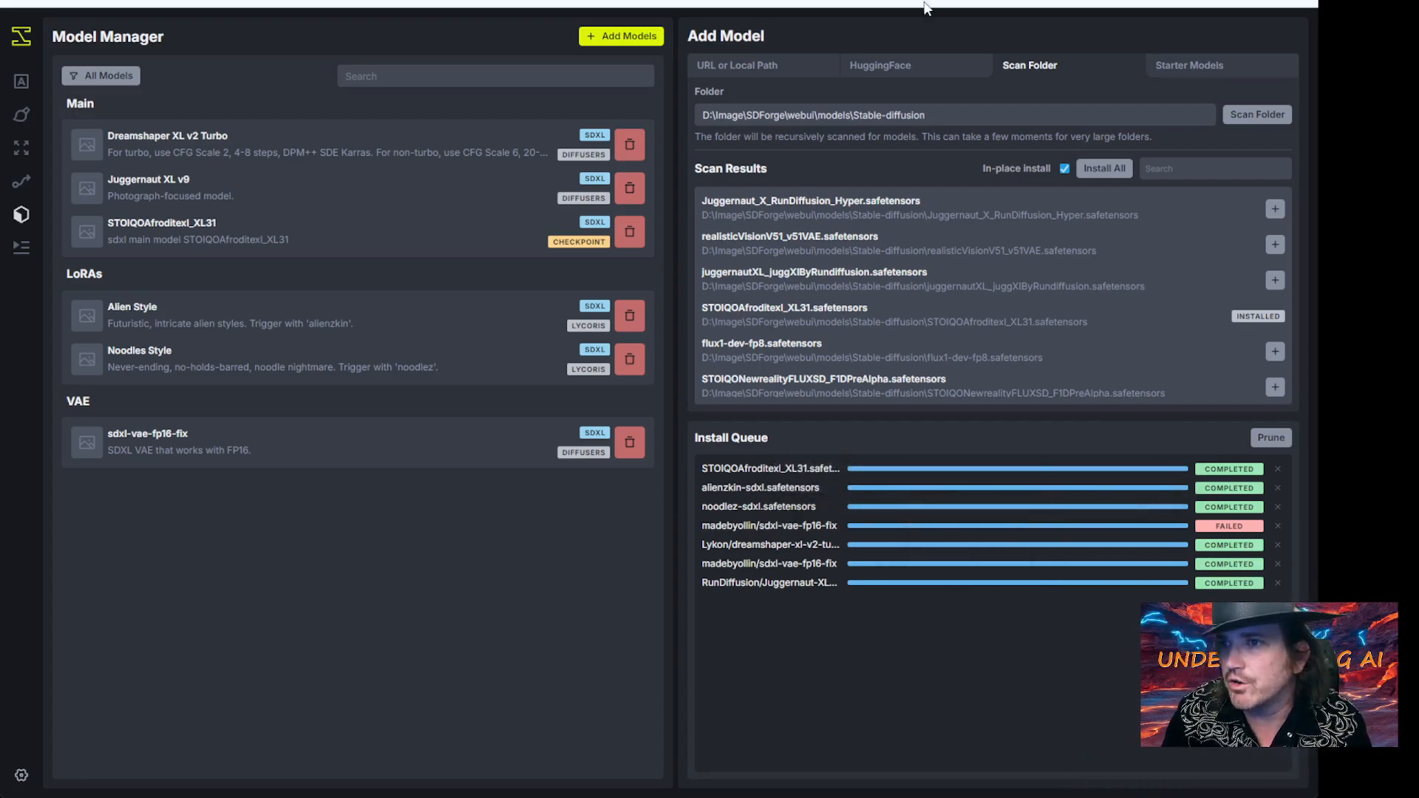
Step: Choose HuggingFace as the source for adding models and open the Hugging Face website in a separate browser tab
left_click(906, 73)
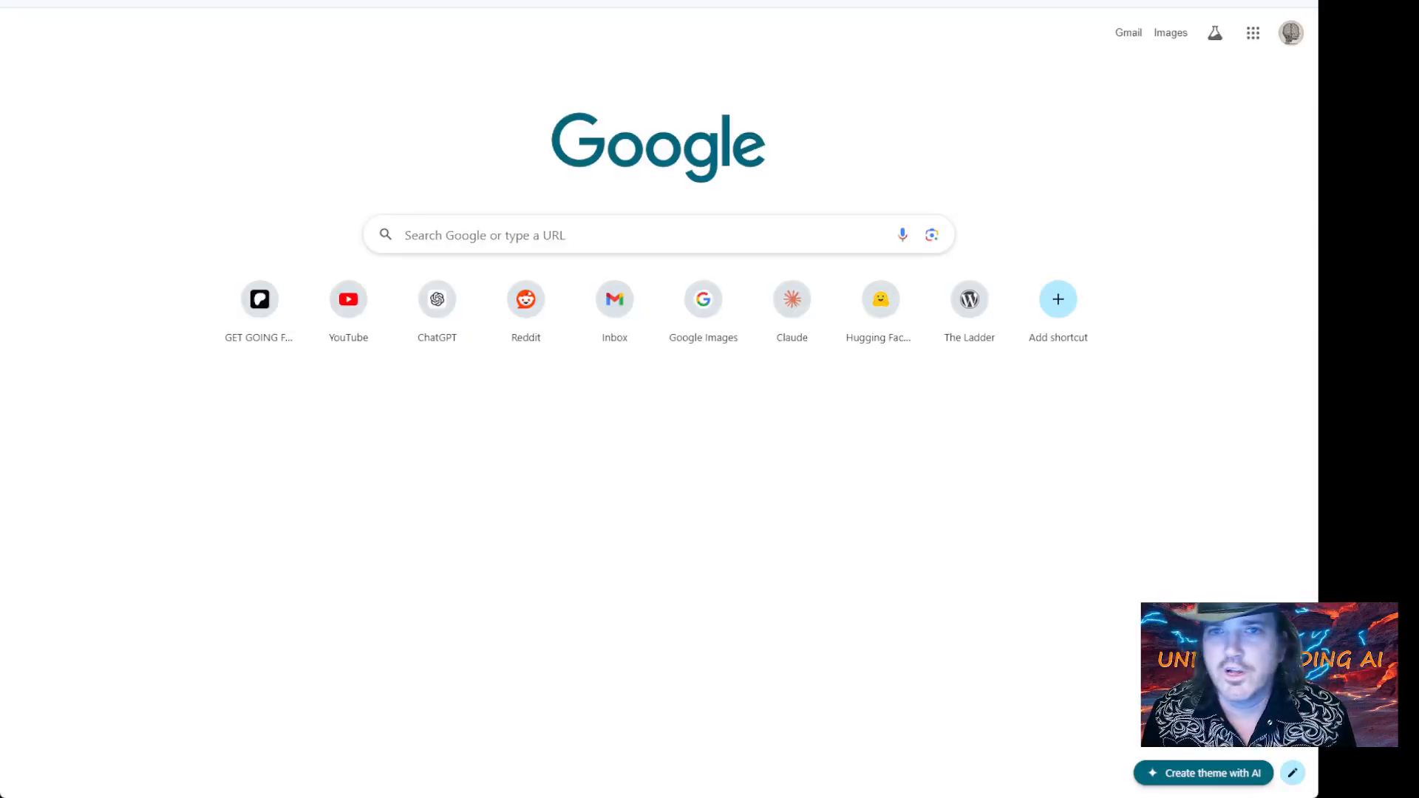
type("hugging")
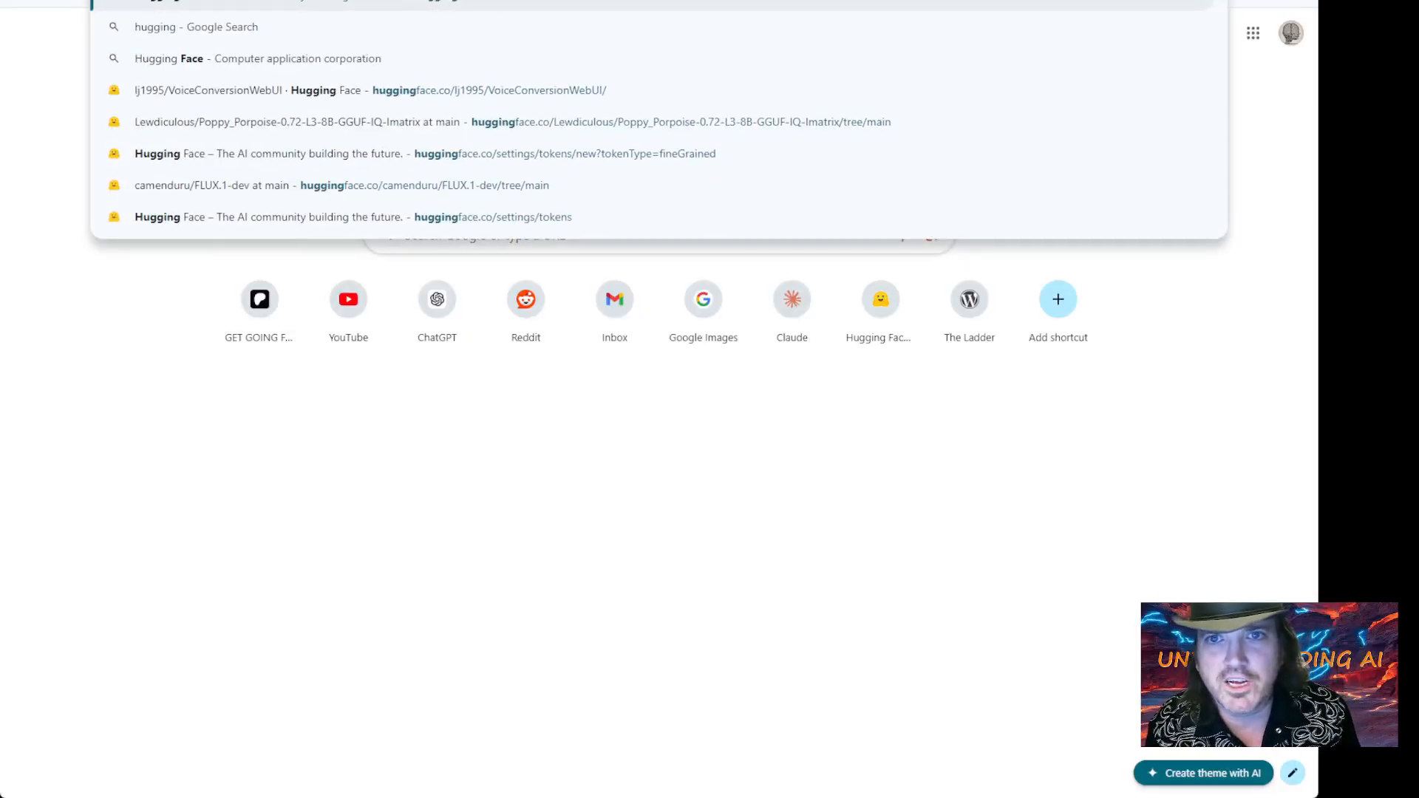
key("Return")
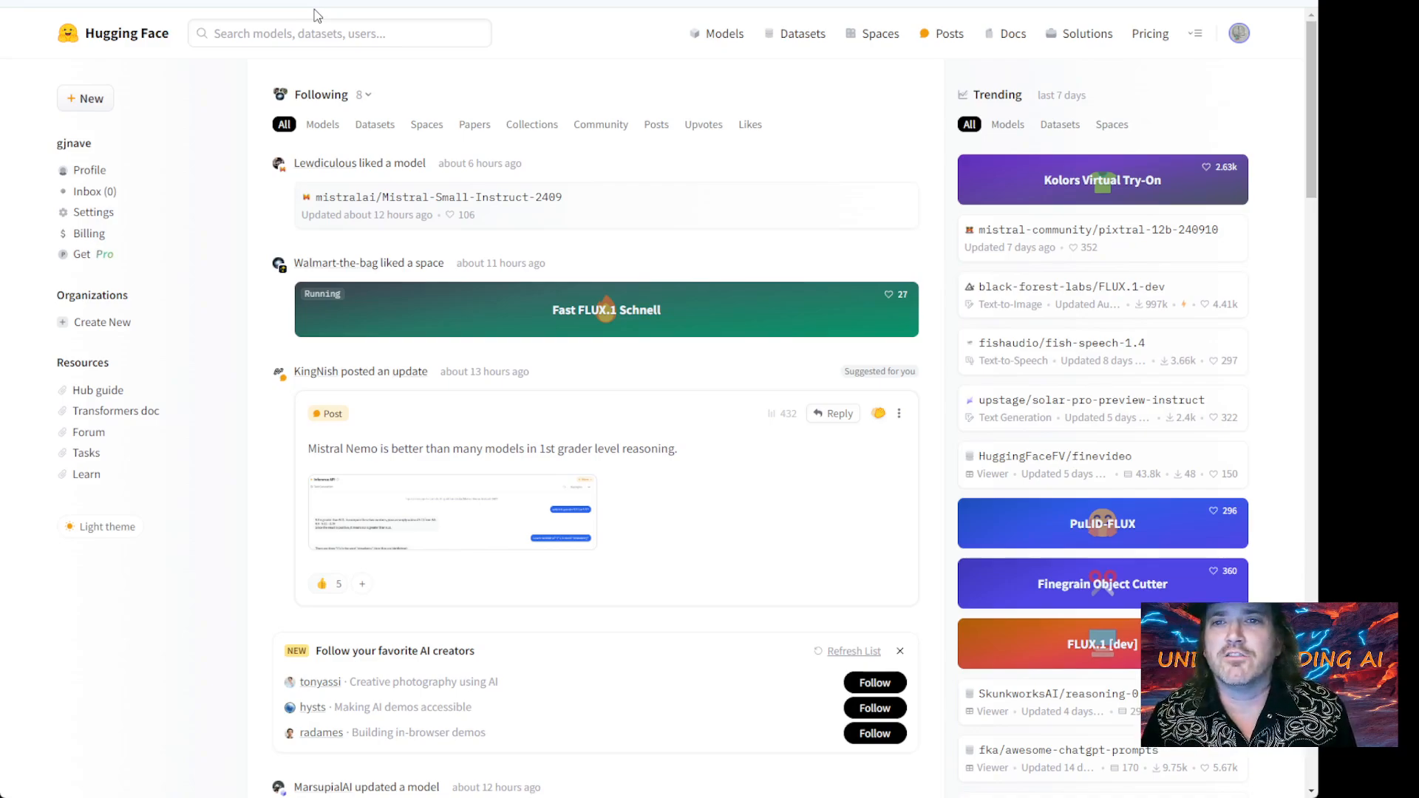
Step: Search Hugging Face for "pony" and view the PooXL-PonyXL model page
left_click(301, 34)
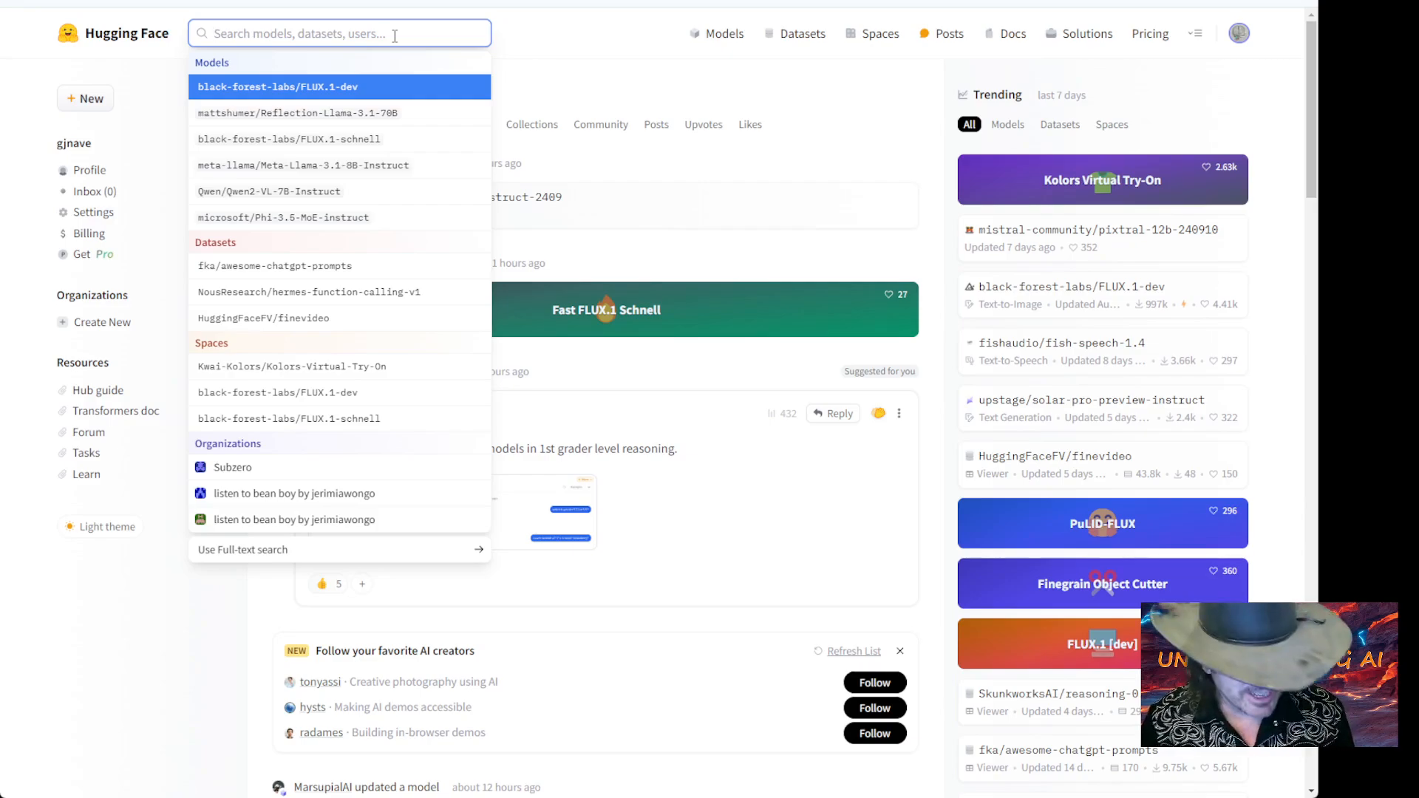
type("pony")
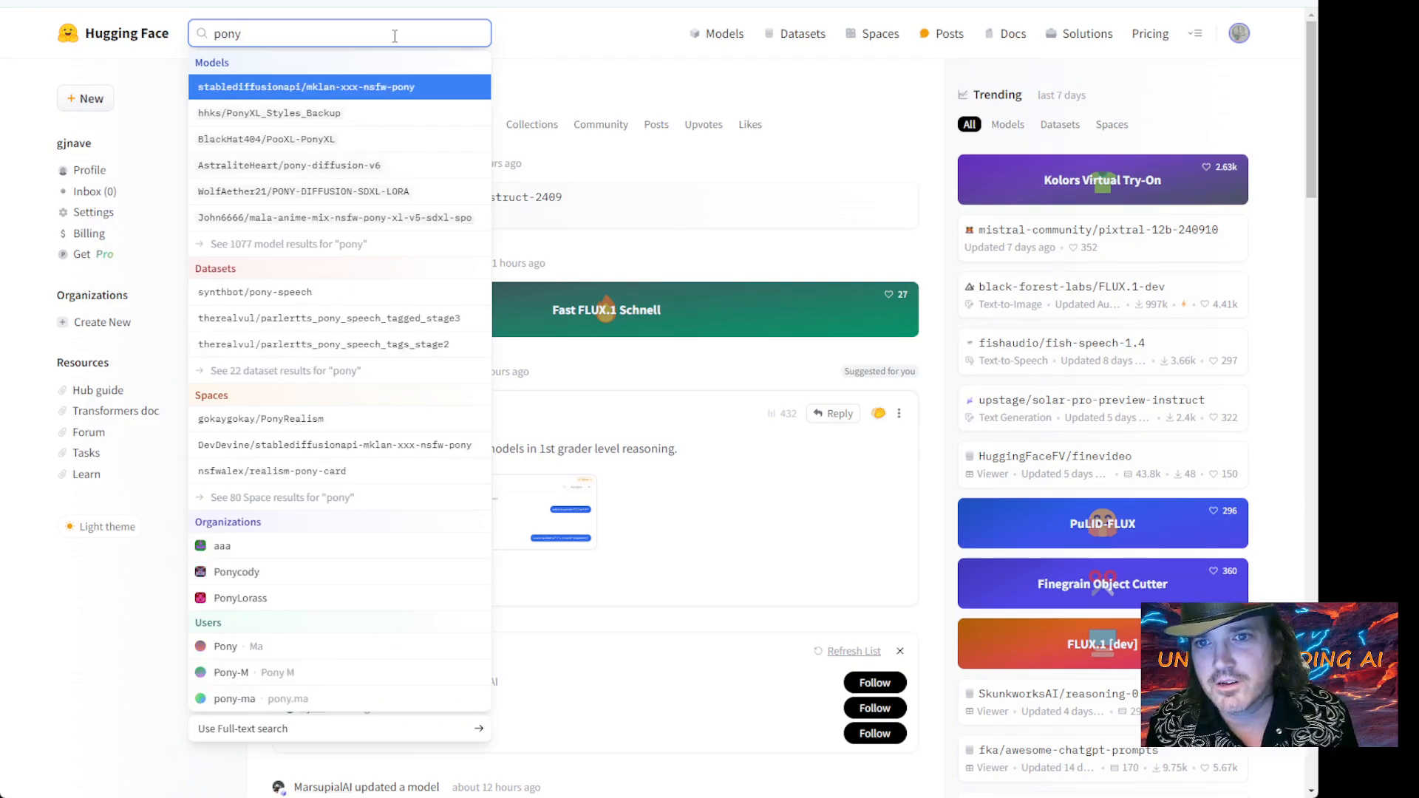
left_click(358, 139)
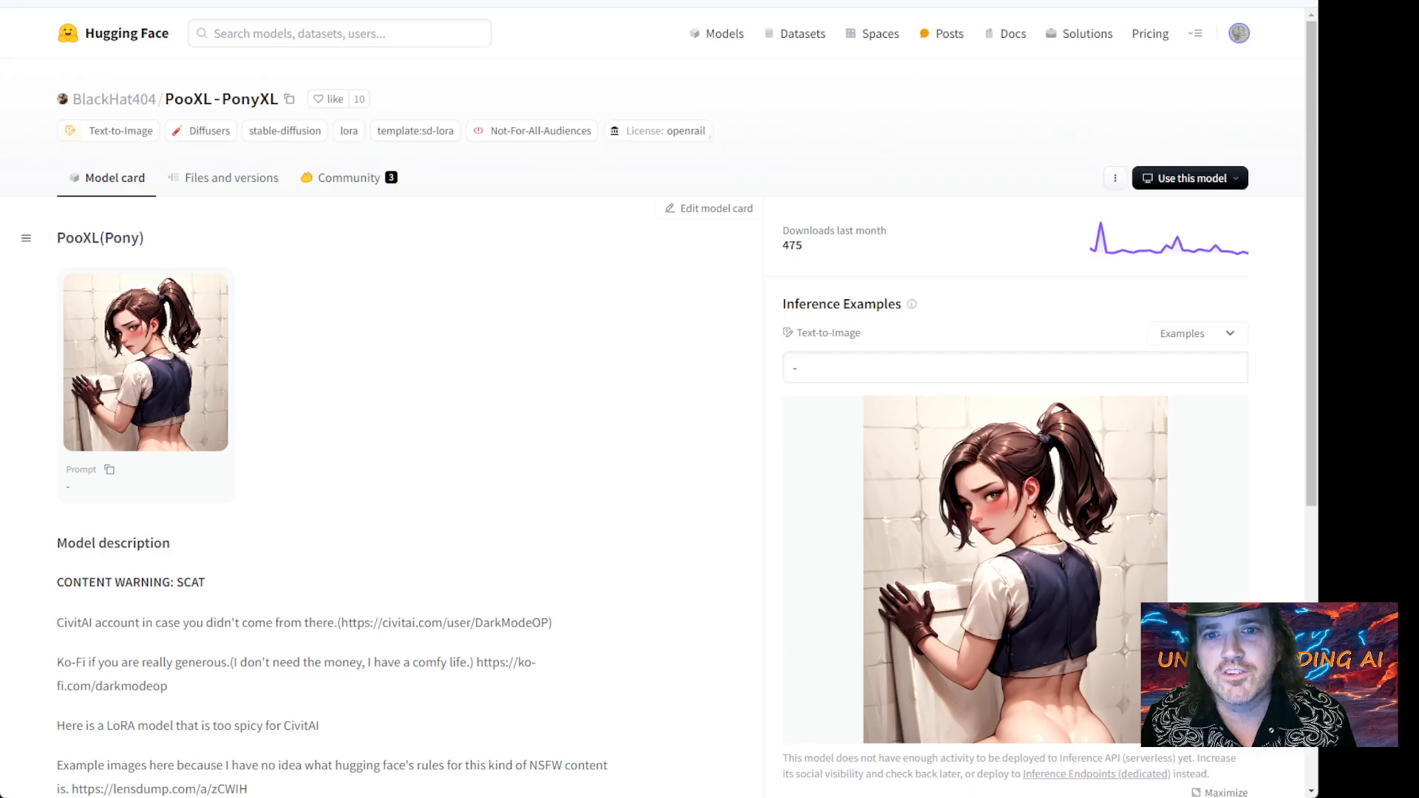
key("alt+Left")
Step: Bring back the "pony" search suggestions and open the stablediffusionapi/mklan-xxx-nsfw-pony model page
left_click(308, 32)
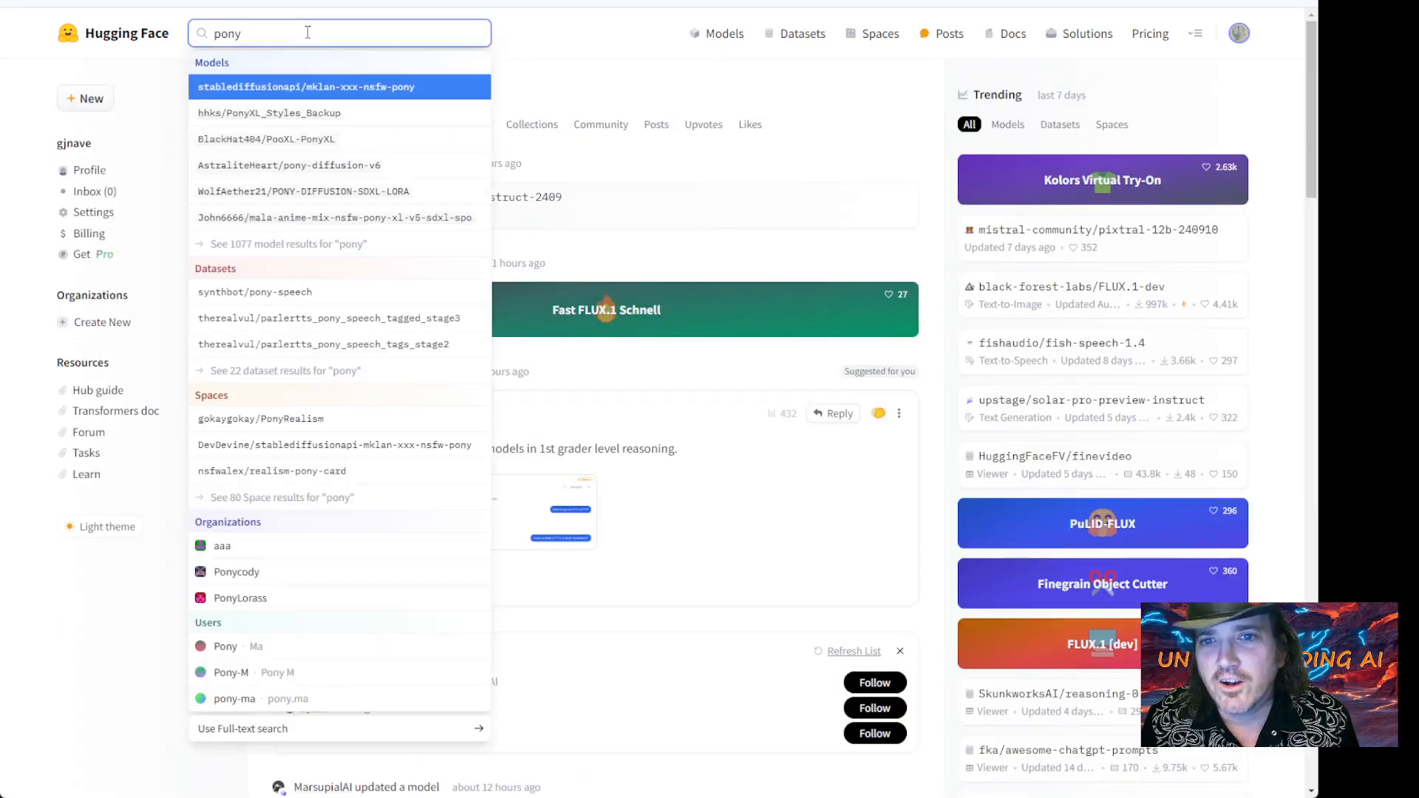
left_click_drag(308, 32, 191, 41)
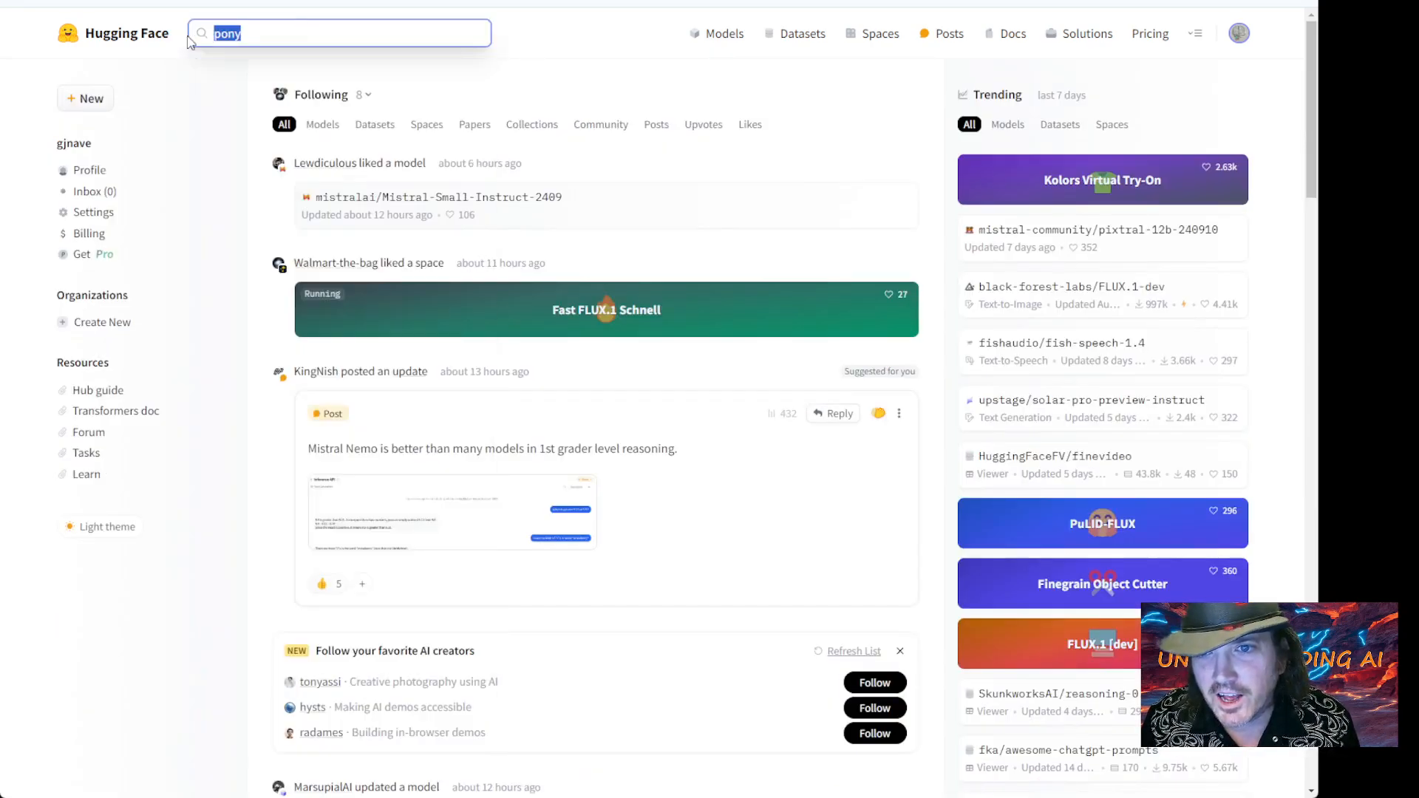
left_click(281, 29)
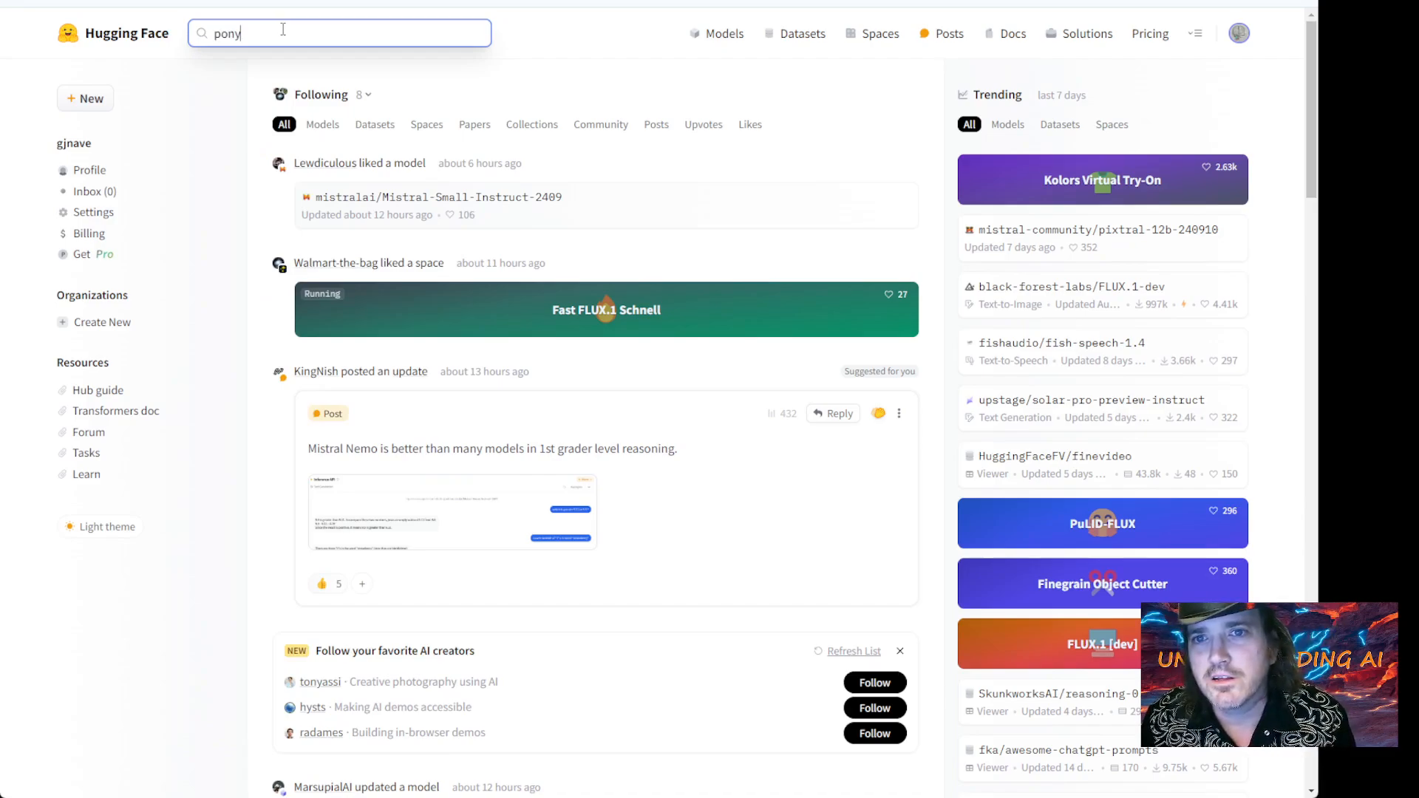
left_click(288, 26)
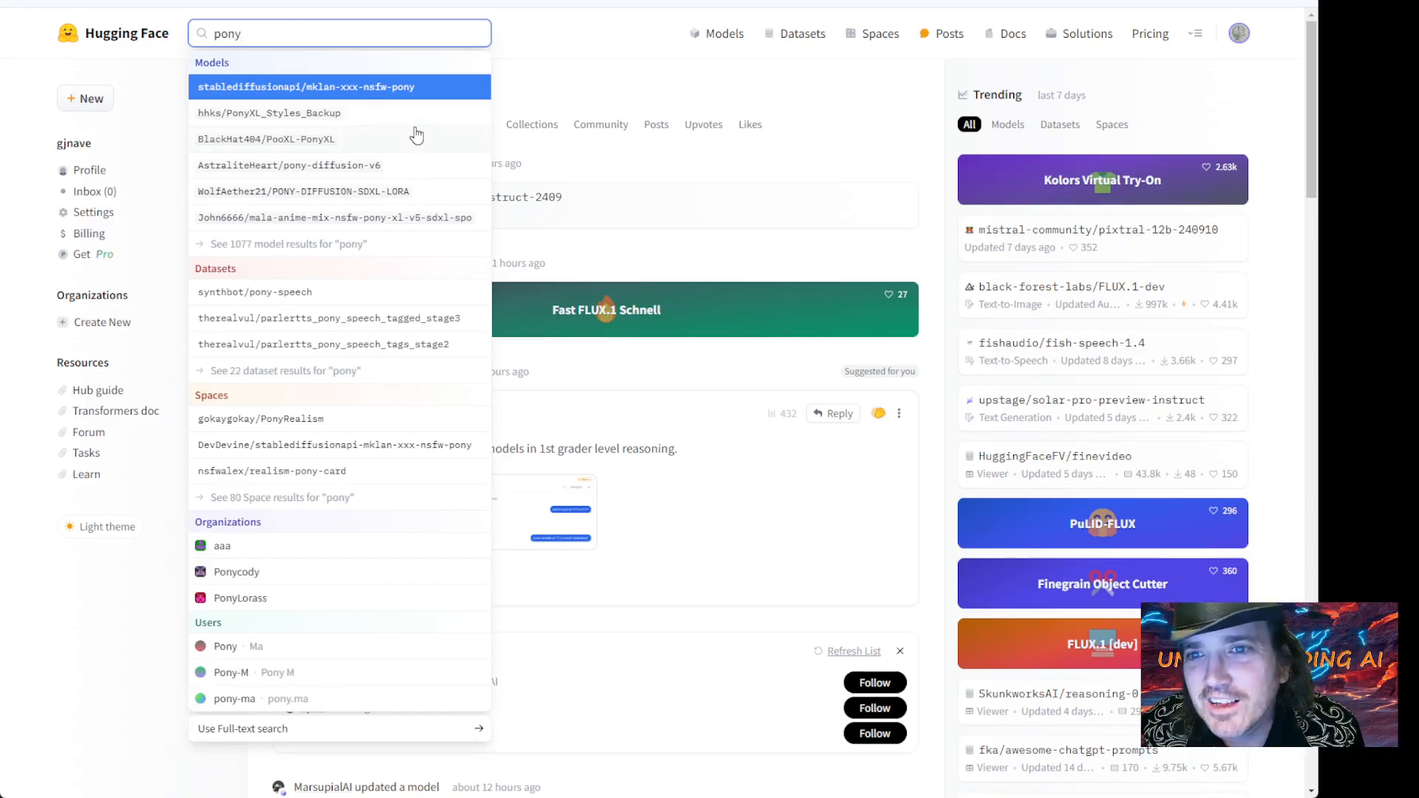
left_click(376, 96)
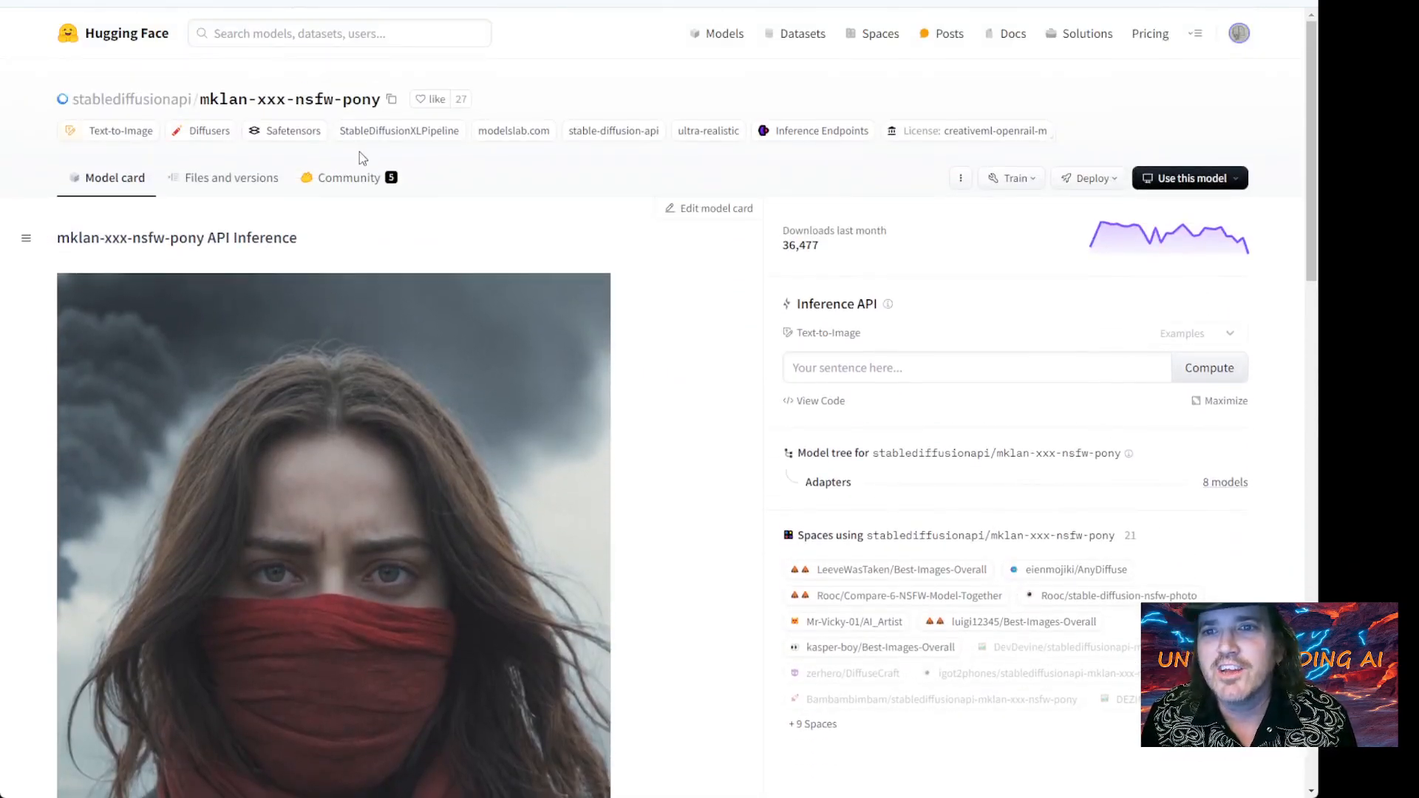
Step: Copy the stablediffusionapi/mklan-xxx-nsfw-pony repo ID from Hugging Face and install that repo in Invoke's Model Manager
left_click(392, 102)
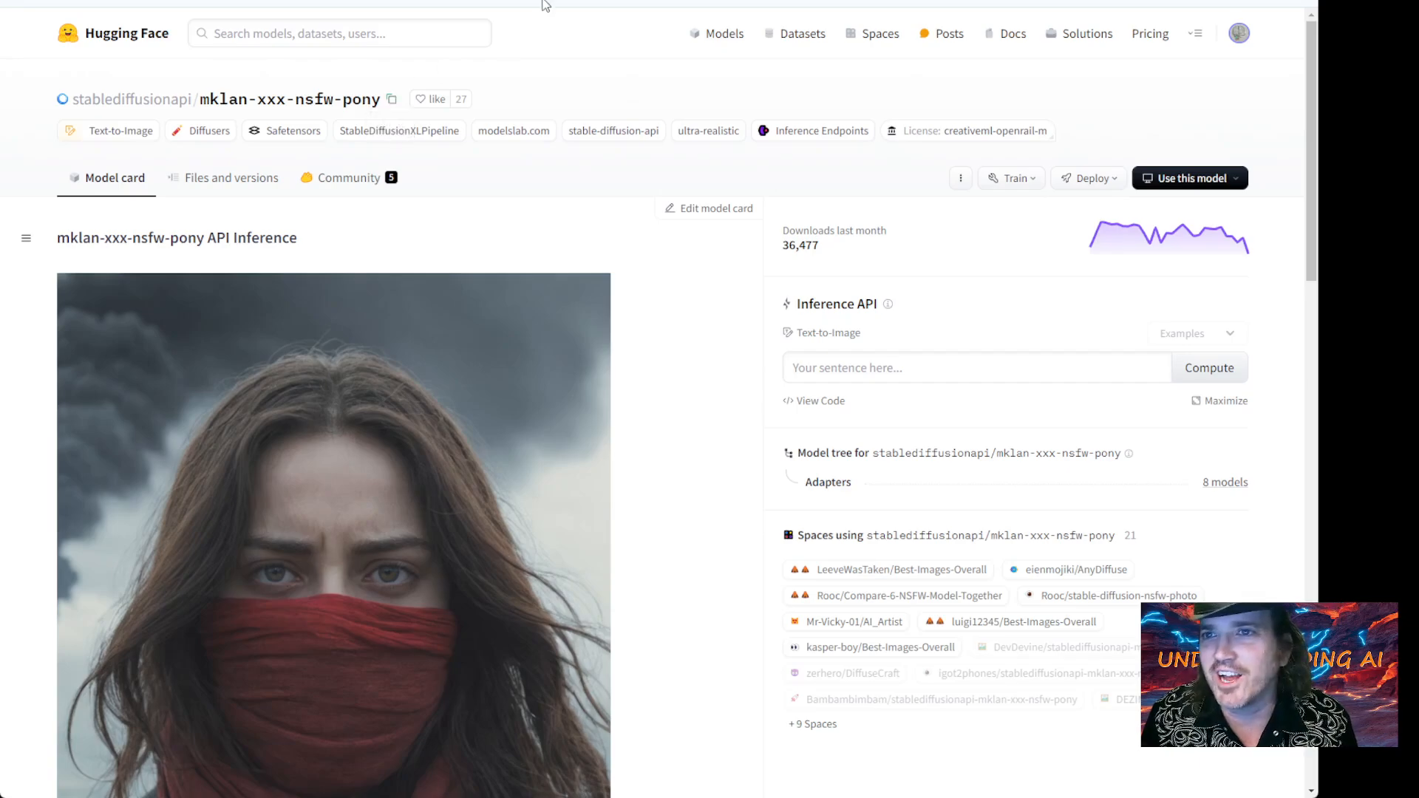
key("ctrl+Tab")
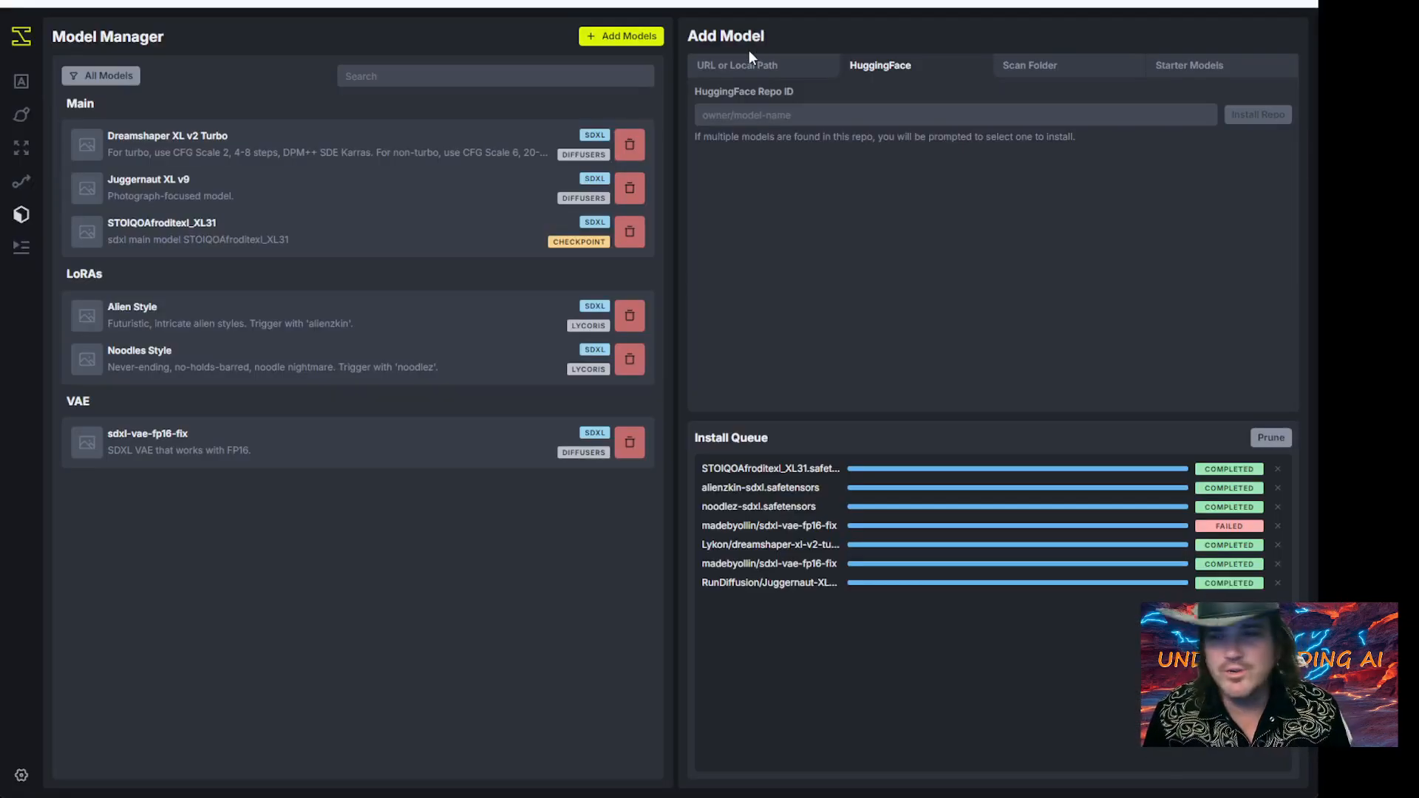
left_click(822, 118)
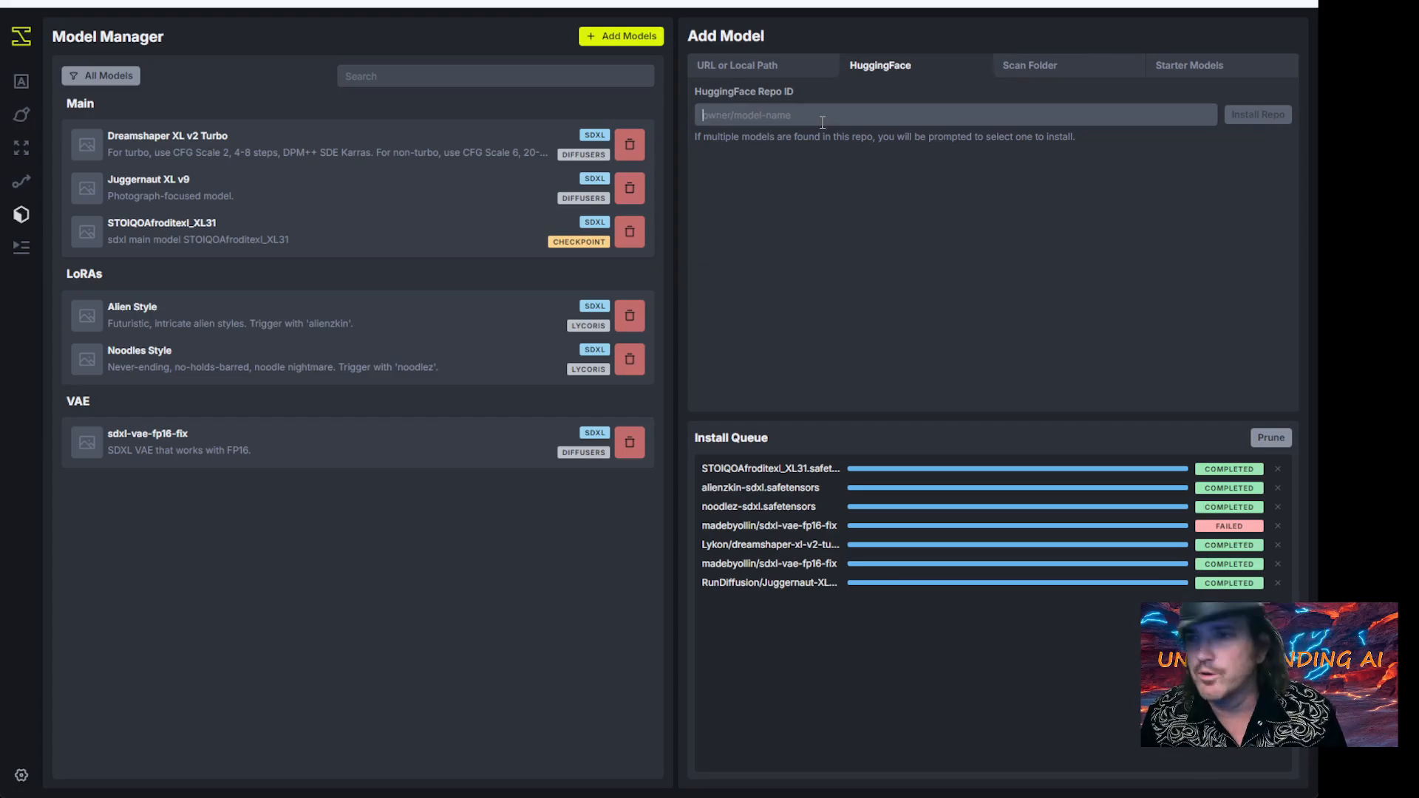
key("ctrl+v")
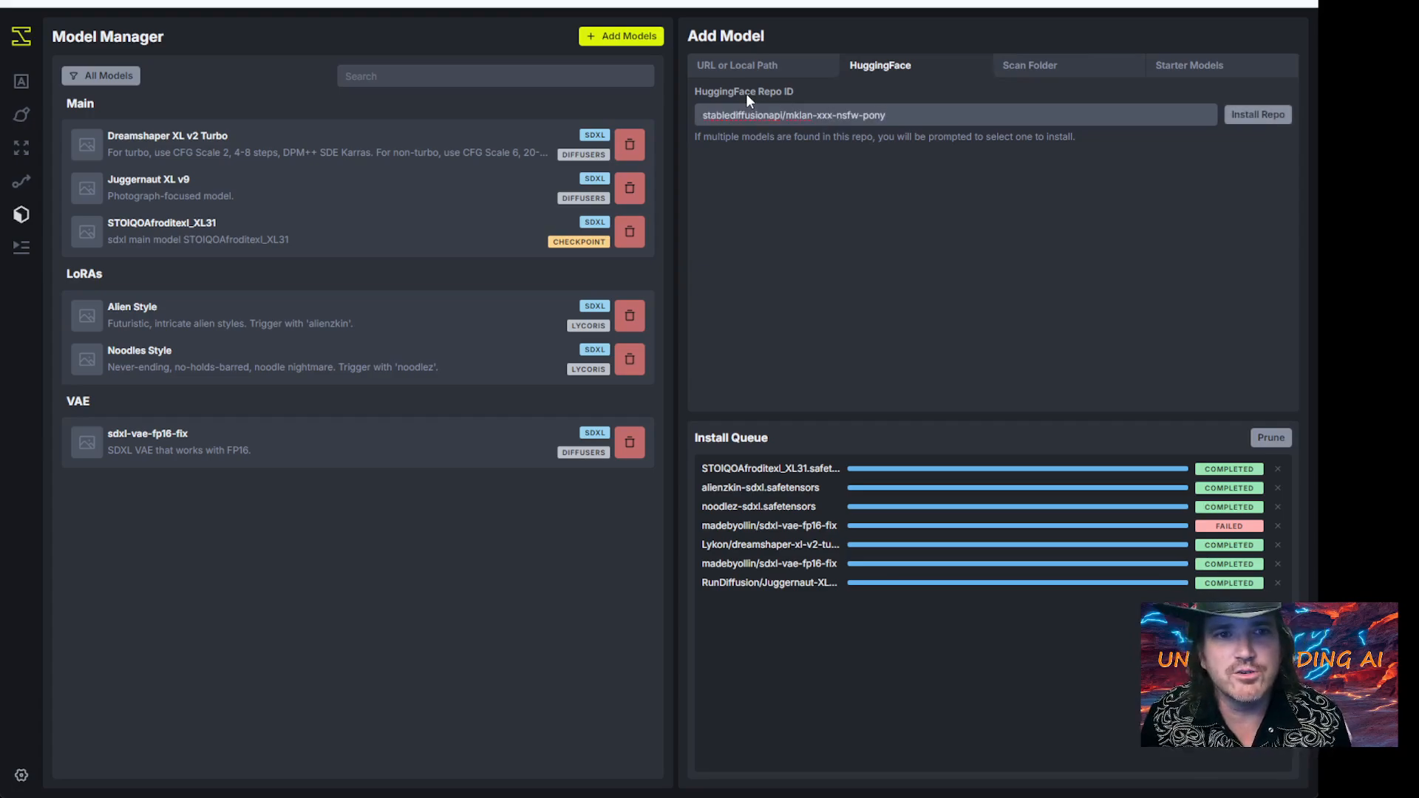
left_click(1260, 116)
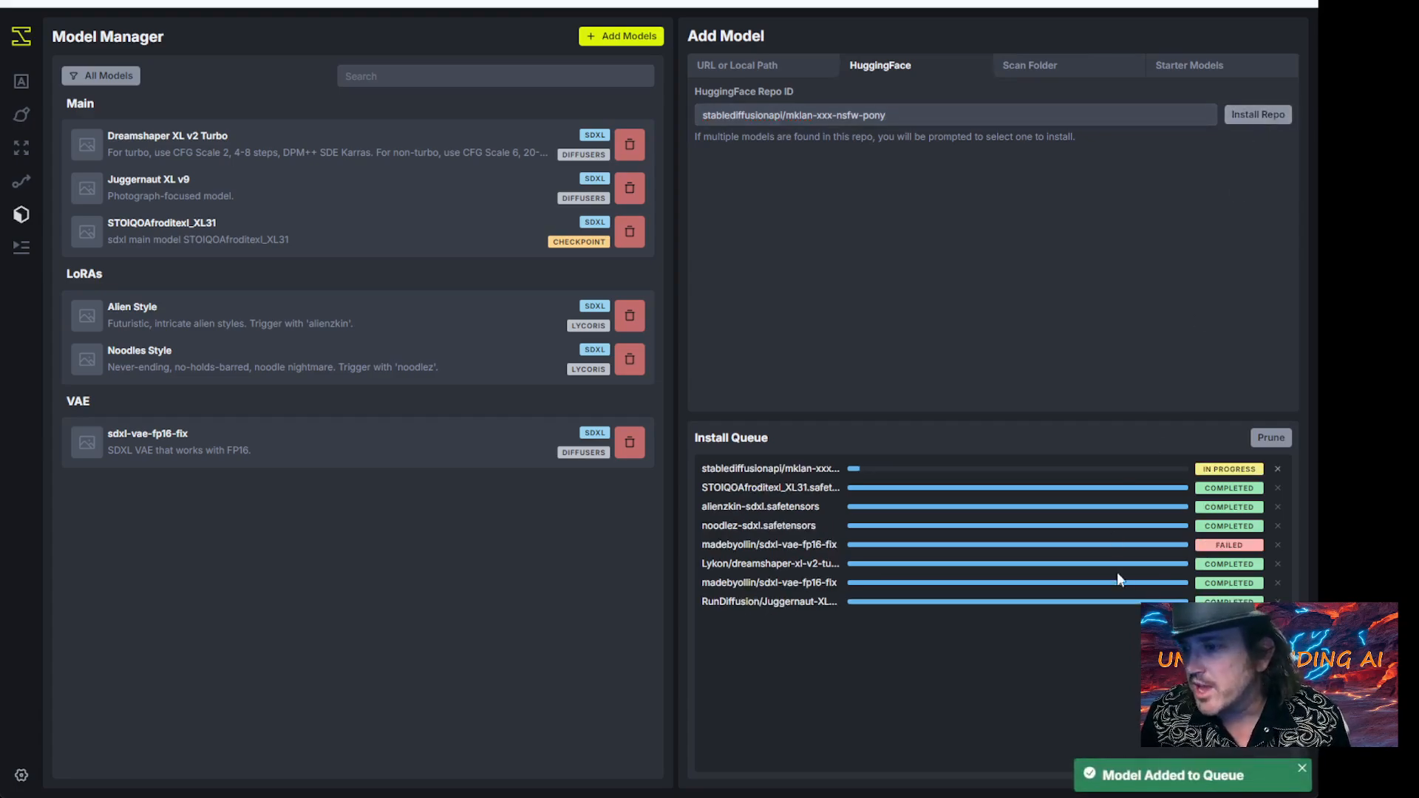
mouse_move(920, 478)
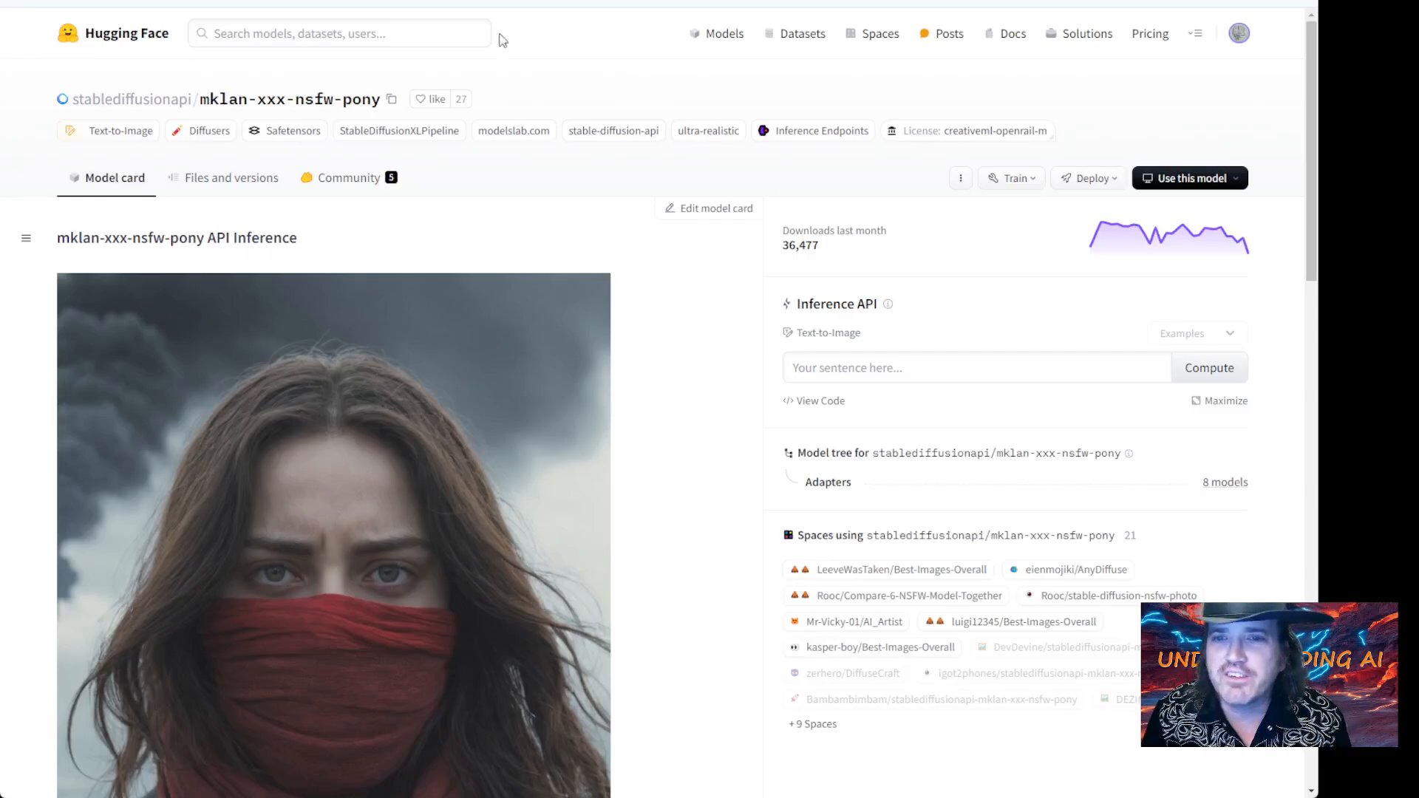
Step: Search Hugging Face for "controlnet" and open the Shakker-Labs/FLUX.1-dev-ControlNet-Union-Pro model page
left_click(340, 32)
type("controlnet")
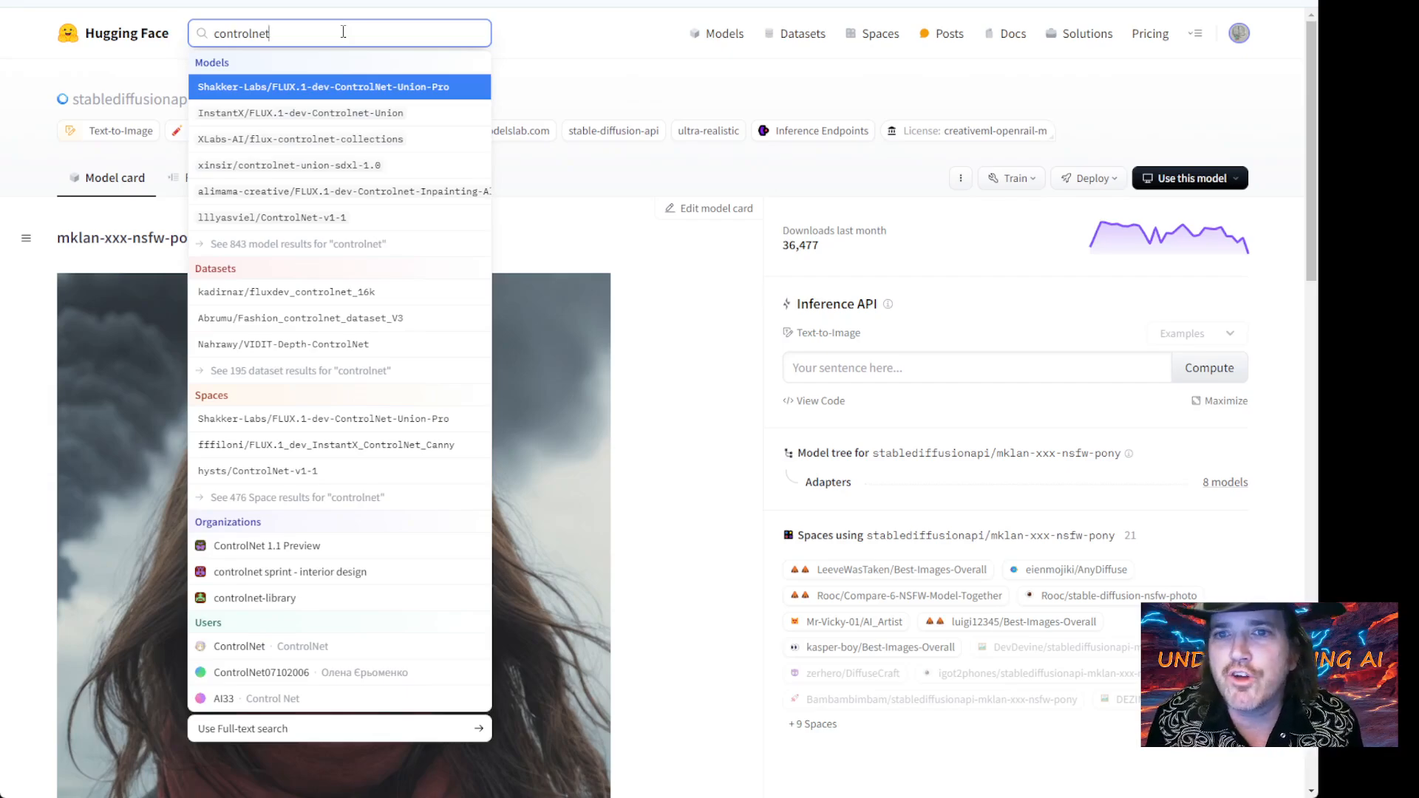
key("Return")
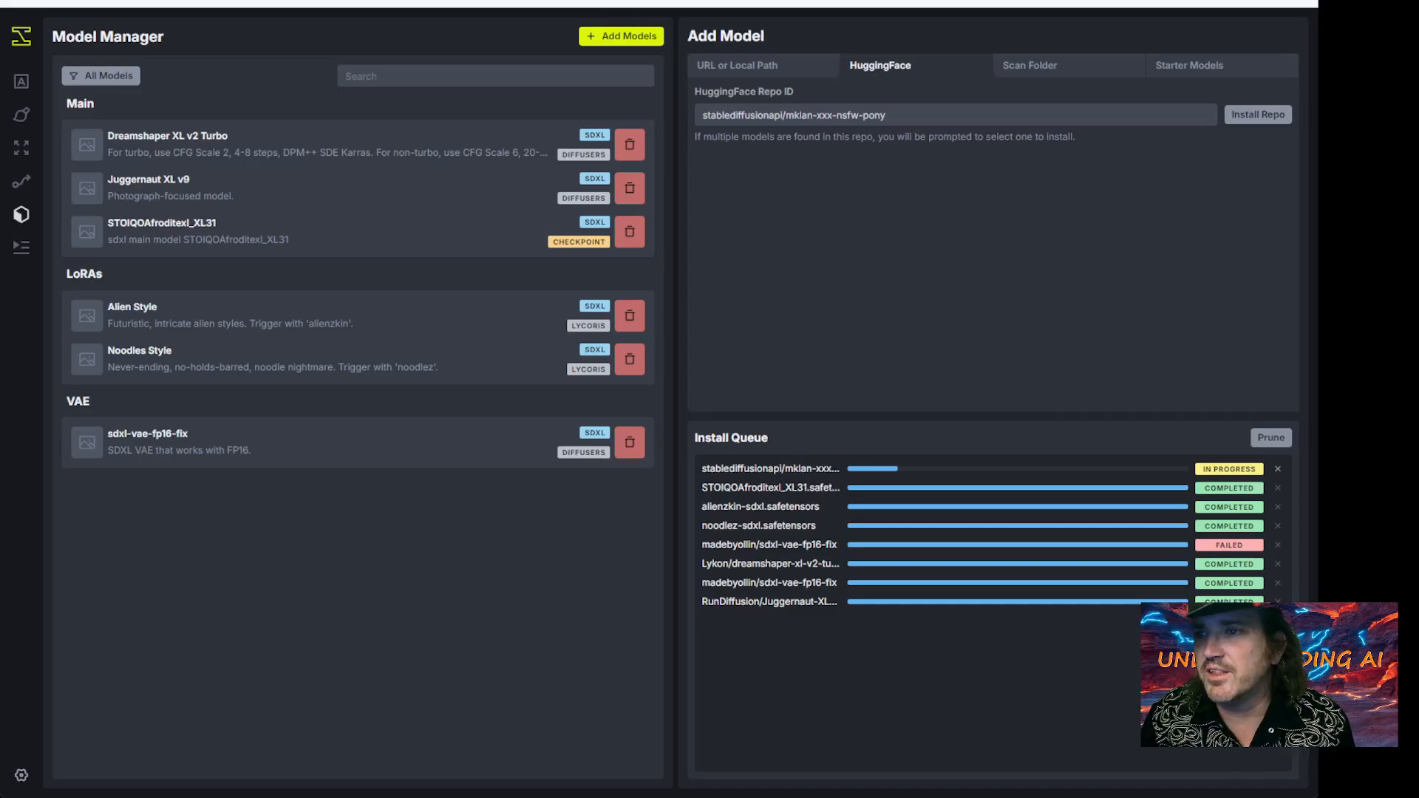
Step: Choose URL or Local Path as the source for adding models in Invoke, and load civitai.com in the Hugging Face tab
left_click(768, 67)
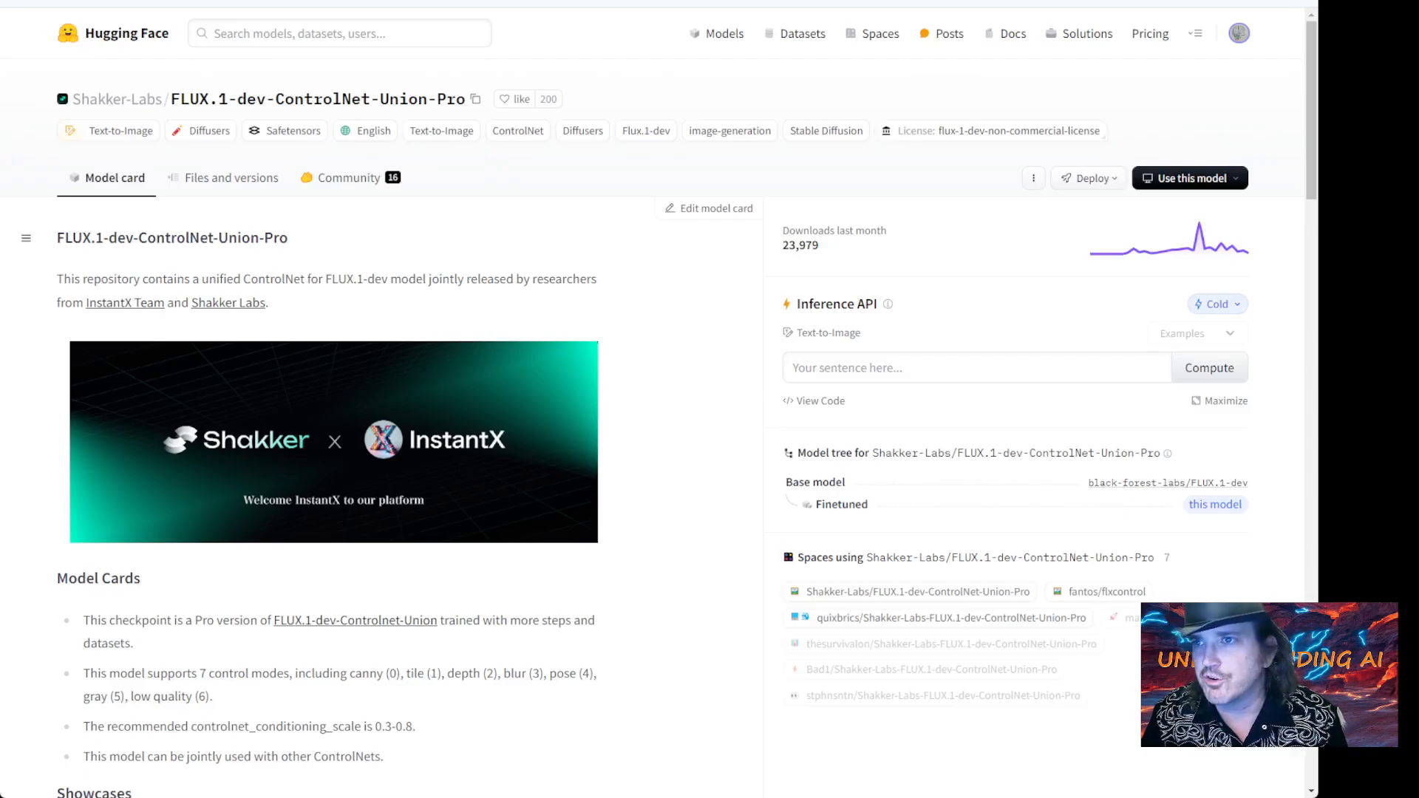
key("ctrl+l")
type("civitai.com")
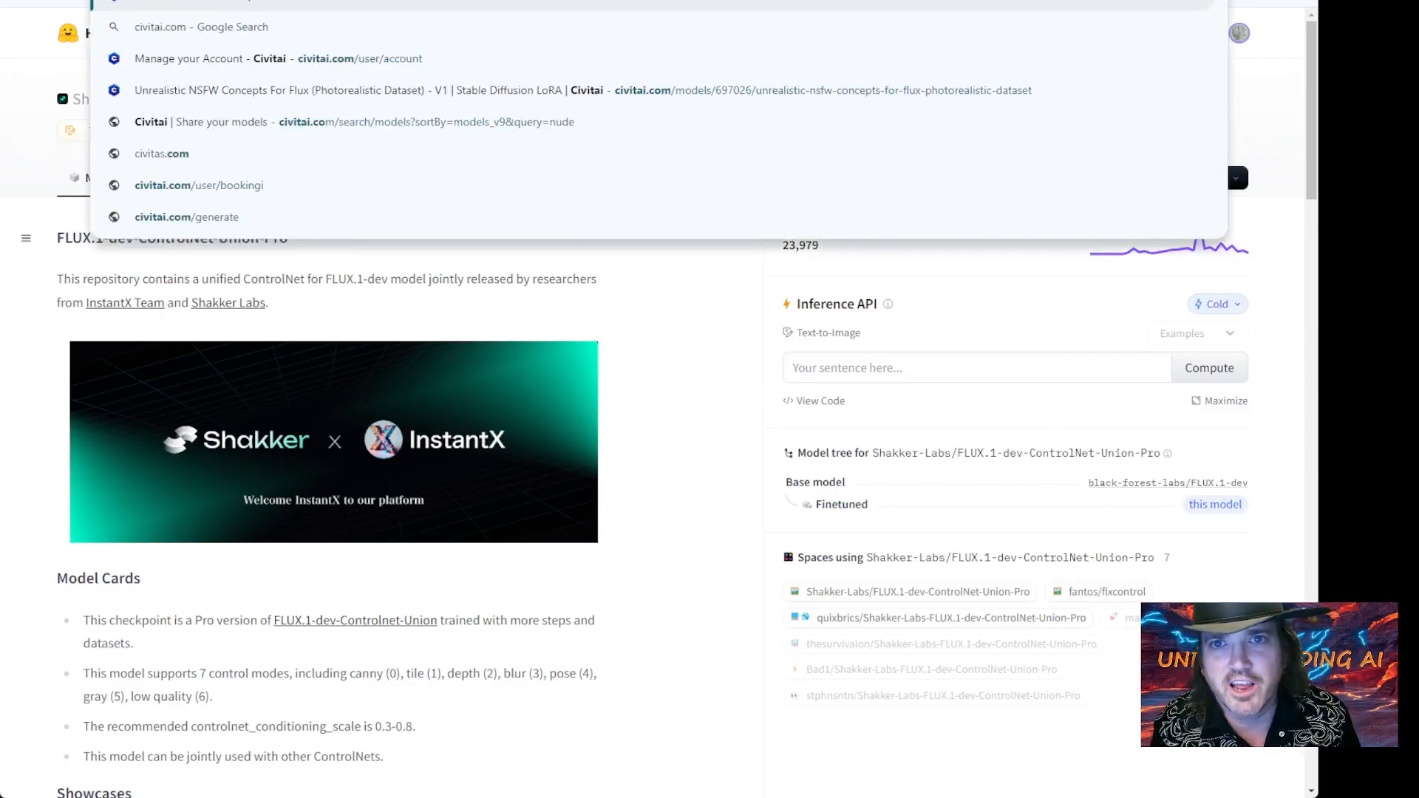
key("Return")
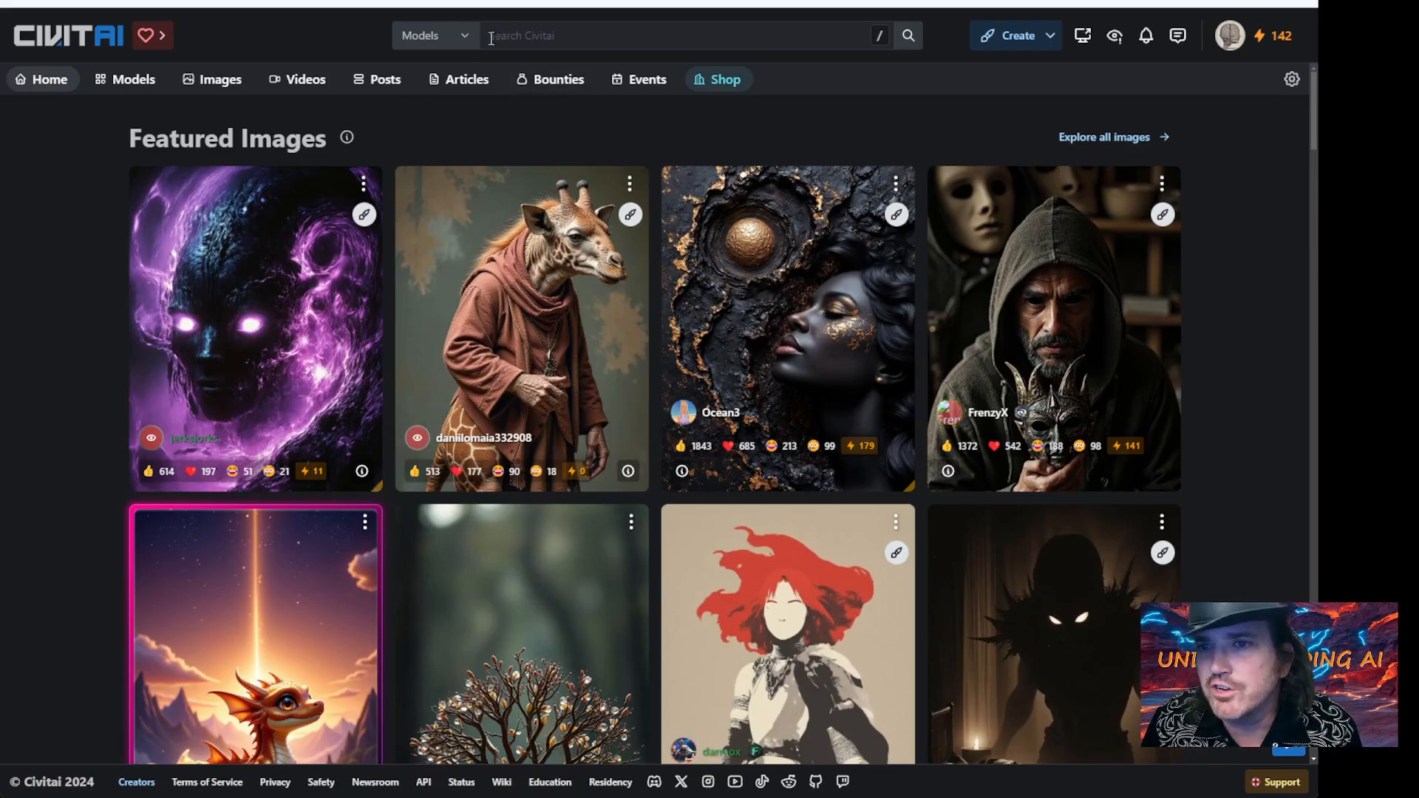
Step: Browse Civitai's models, open the CyberRealistic Pony checkpoint page and copy the link address of its v6.3 download
left_click(140, 84)
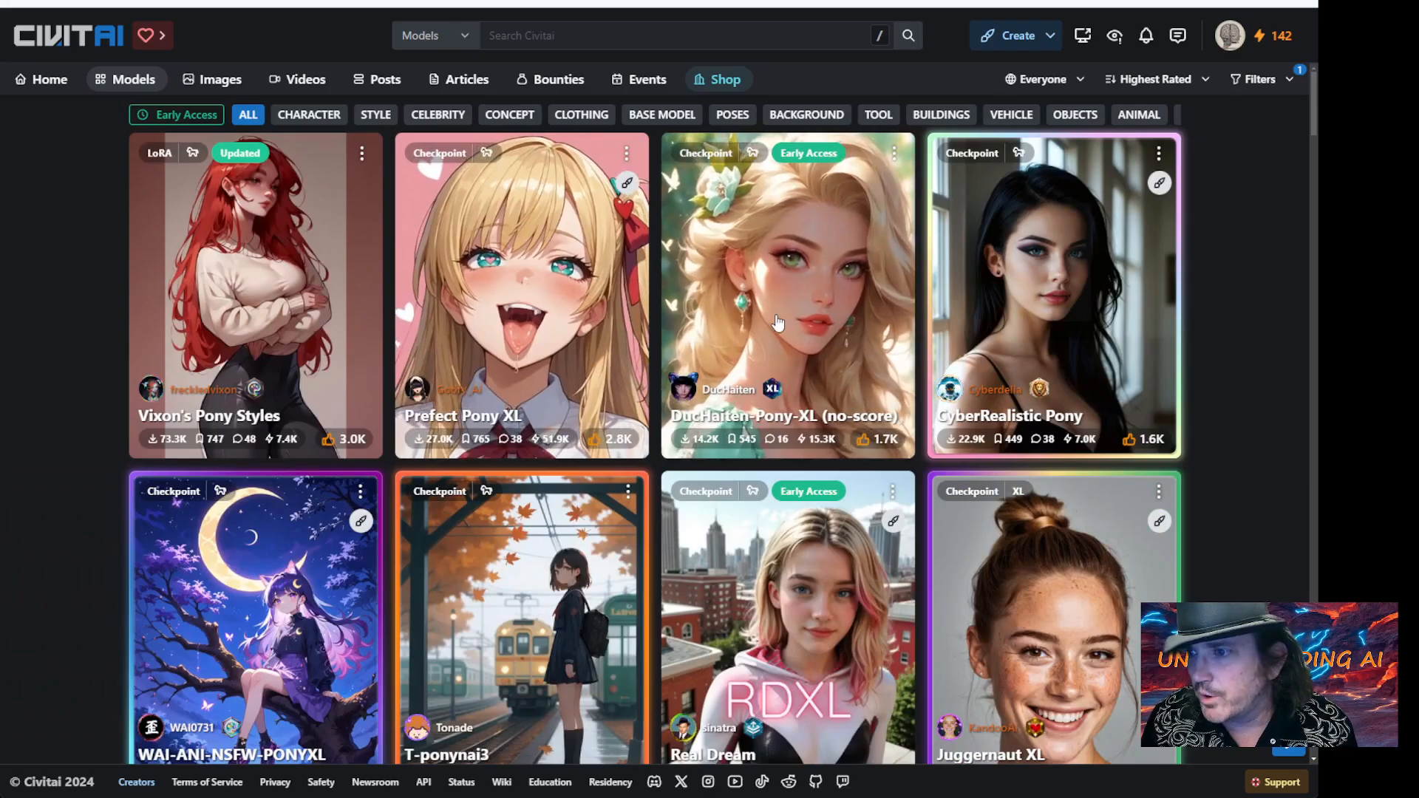
left_click(1061, 263)
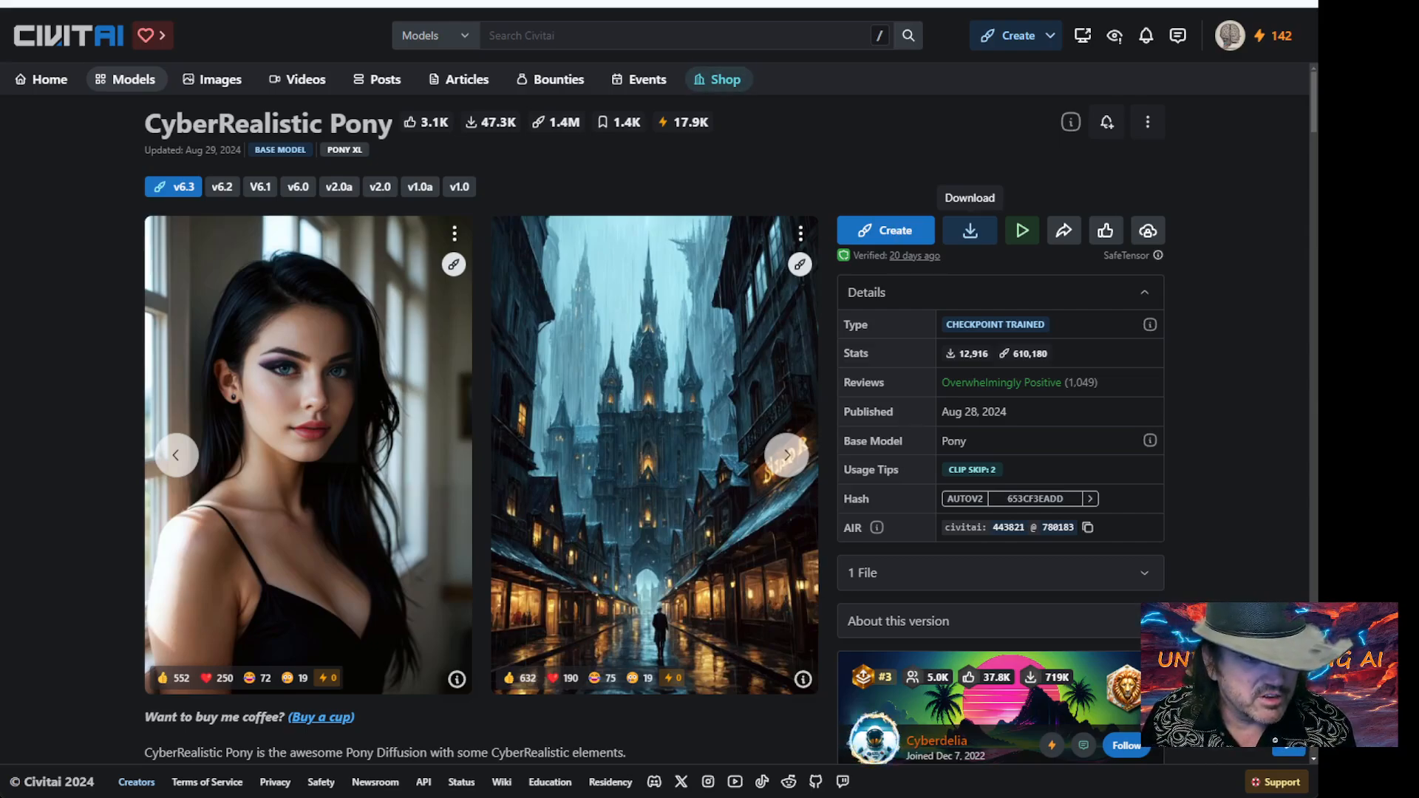
left_click(80, 558)
left_click_drag(1194, 88, 794, 66)
right_click(762, 278)
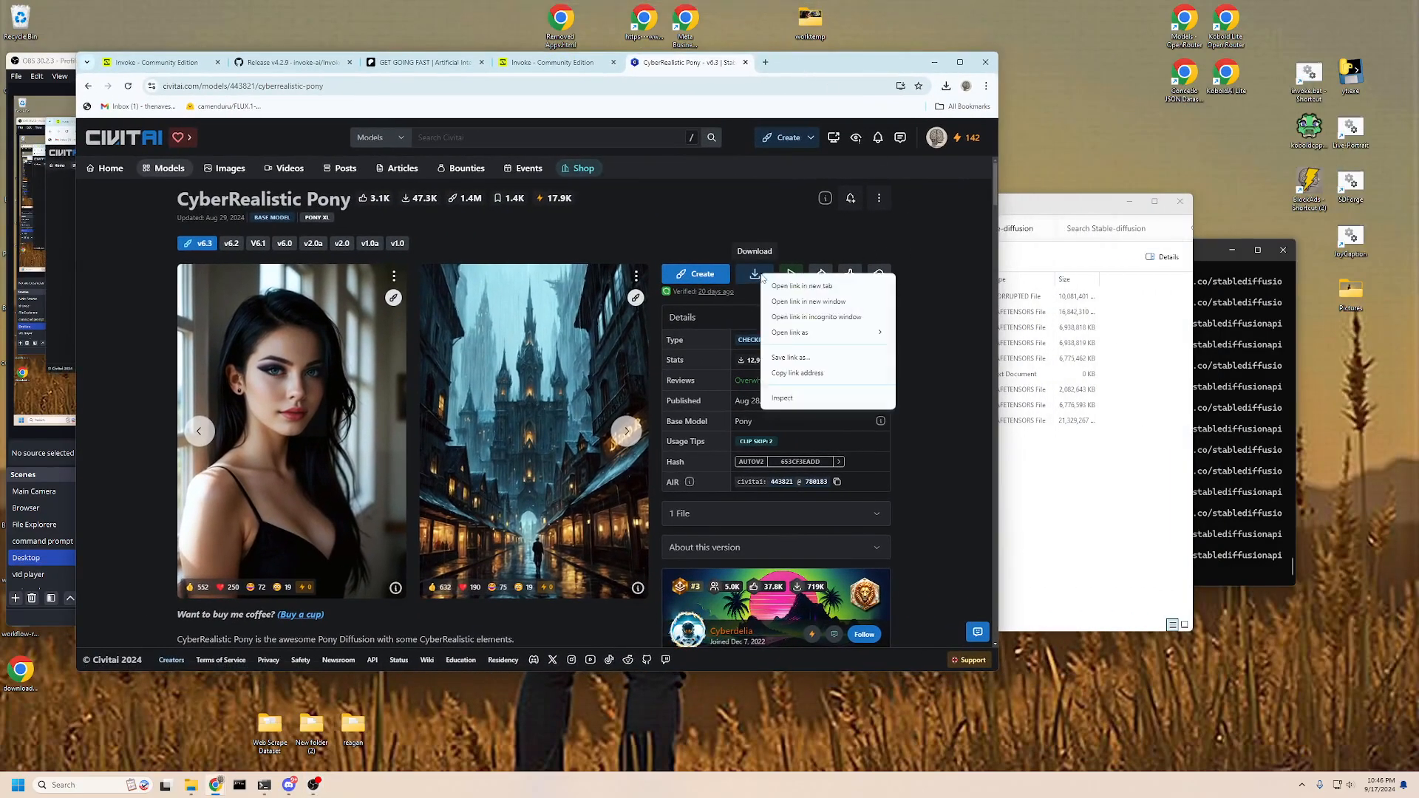
left_click(815, 374)
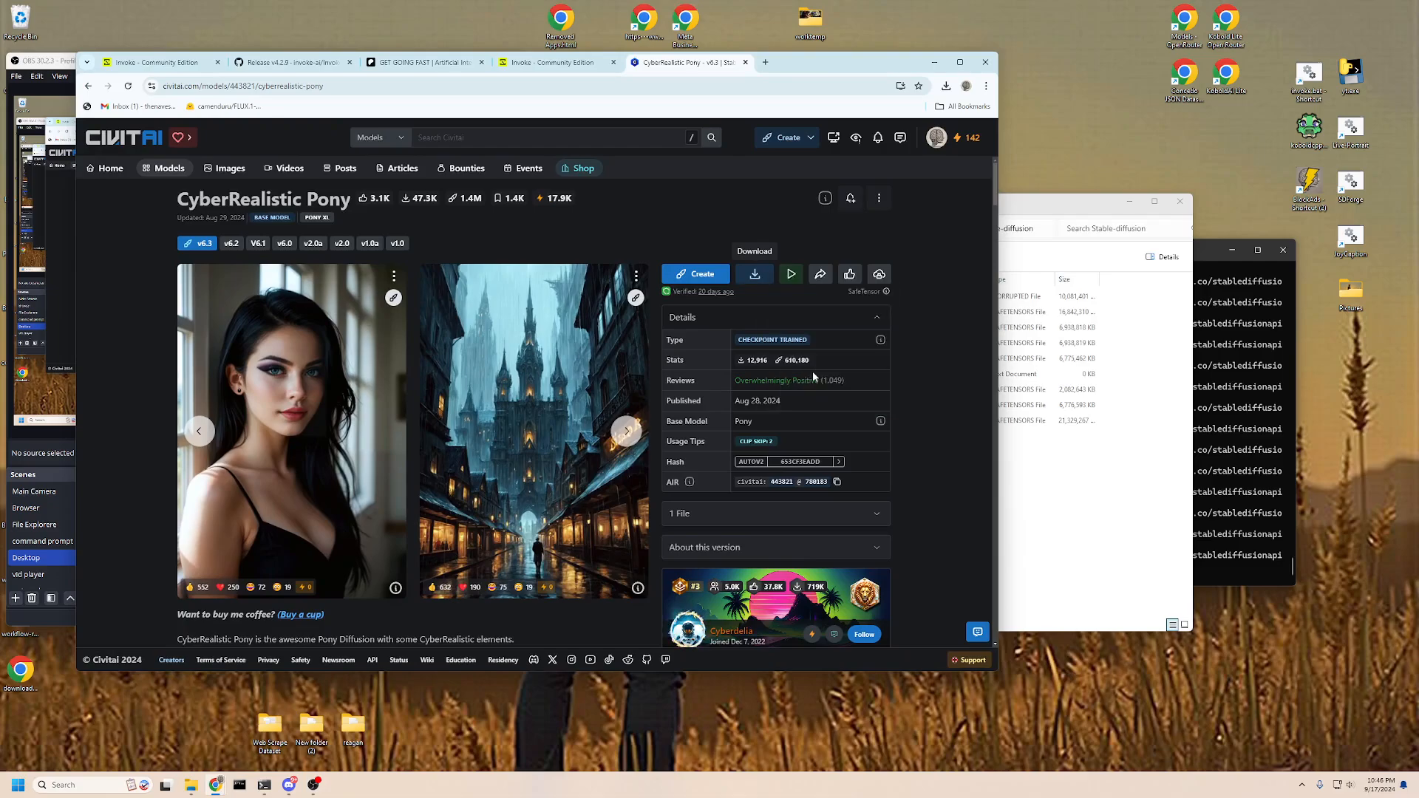
left_click_drag(826, 64, 1129, 117)
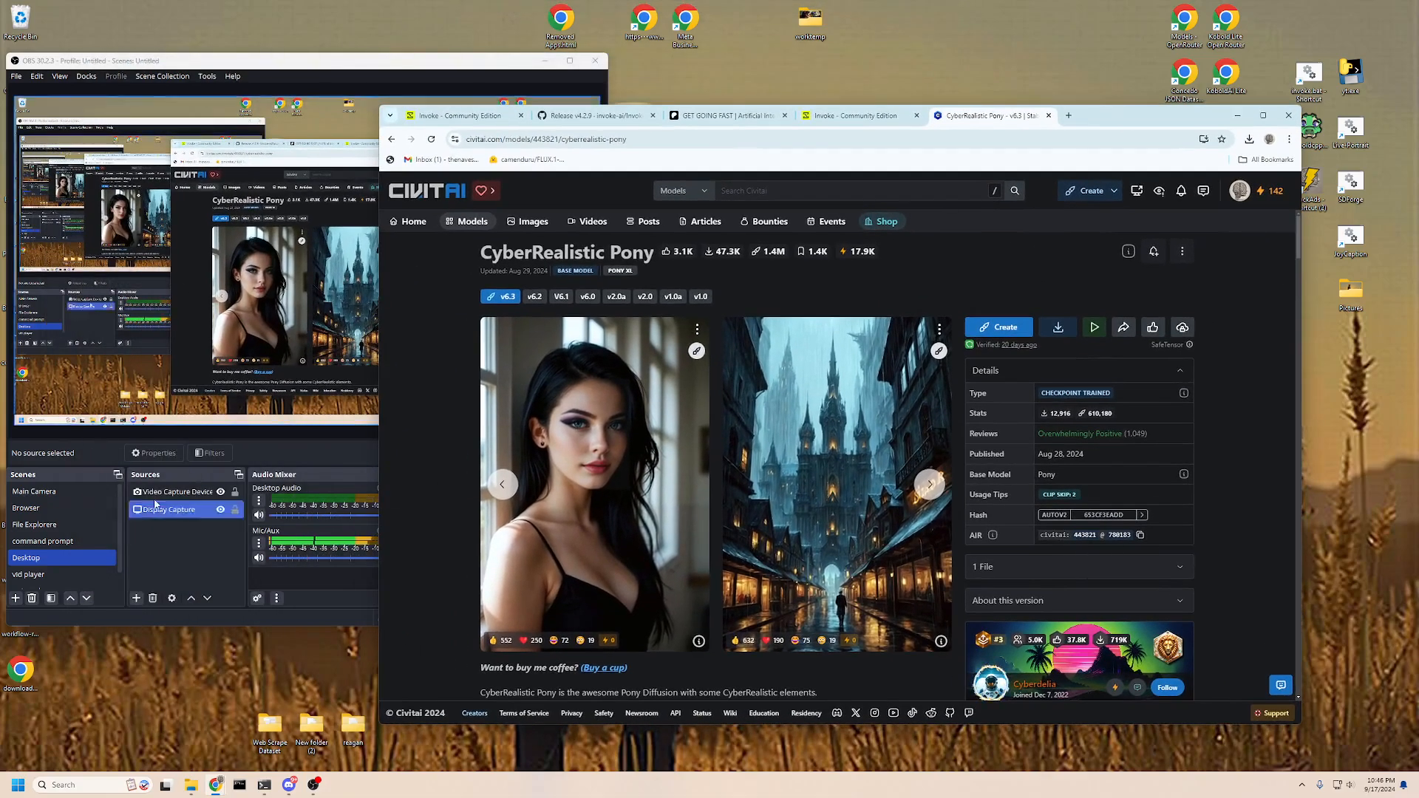
left_click(42, 508)
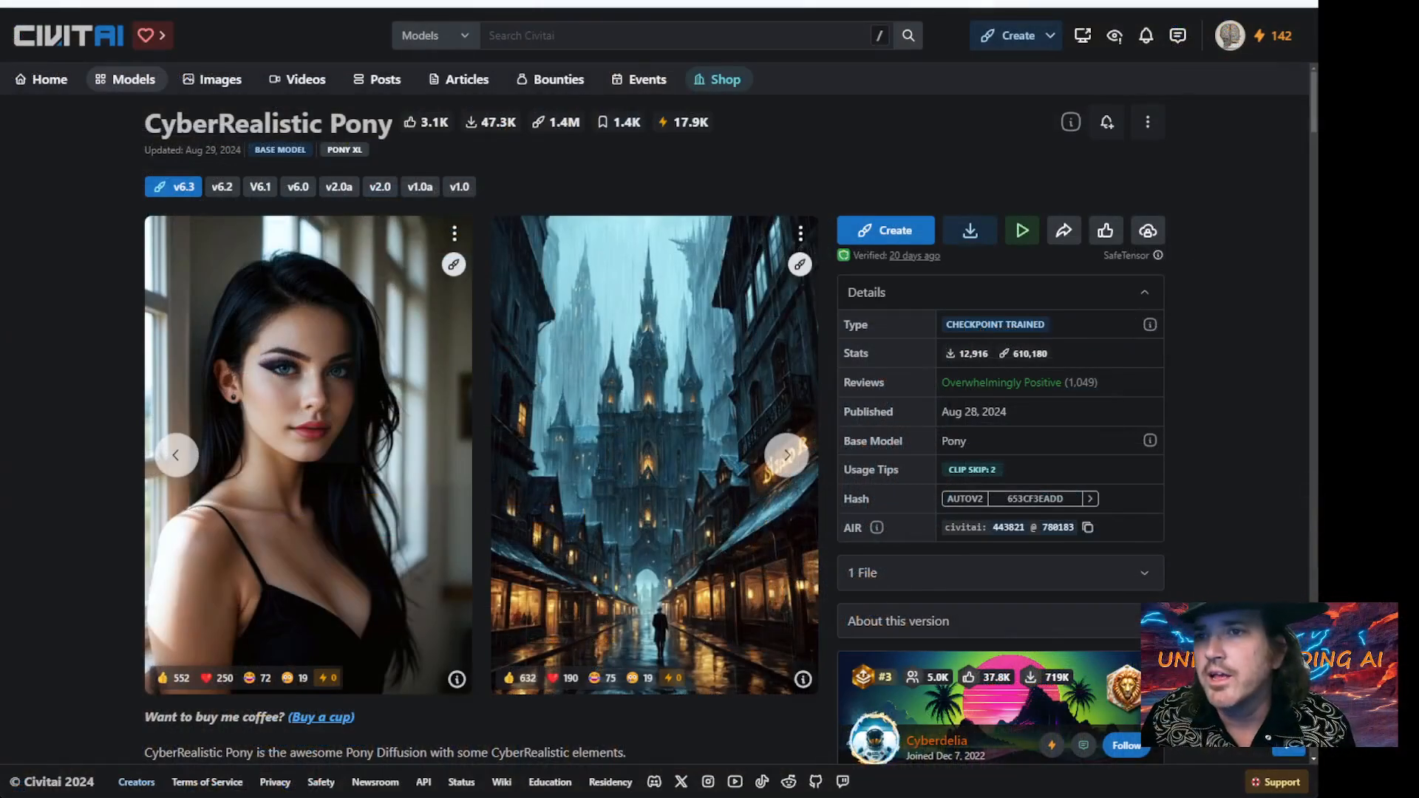
Step: Try to install CyberRealistic Pony in Invoke from the copied Civitai download URL, with In-place install enabled
left_click(855, 116)
left_click(877, 115)
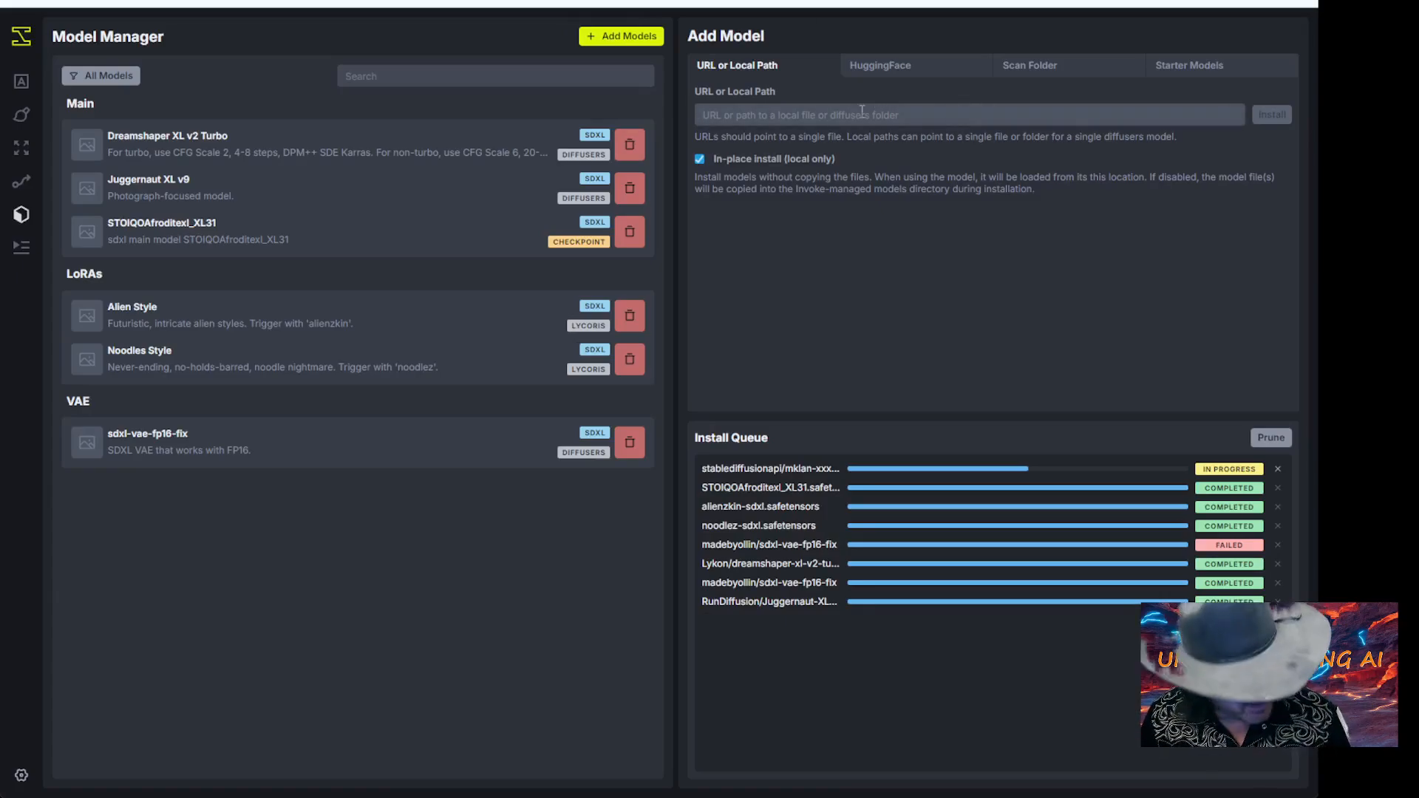
key("ctrl+v")
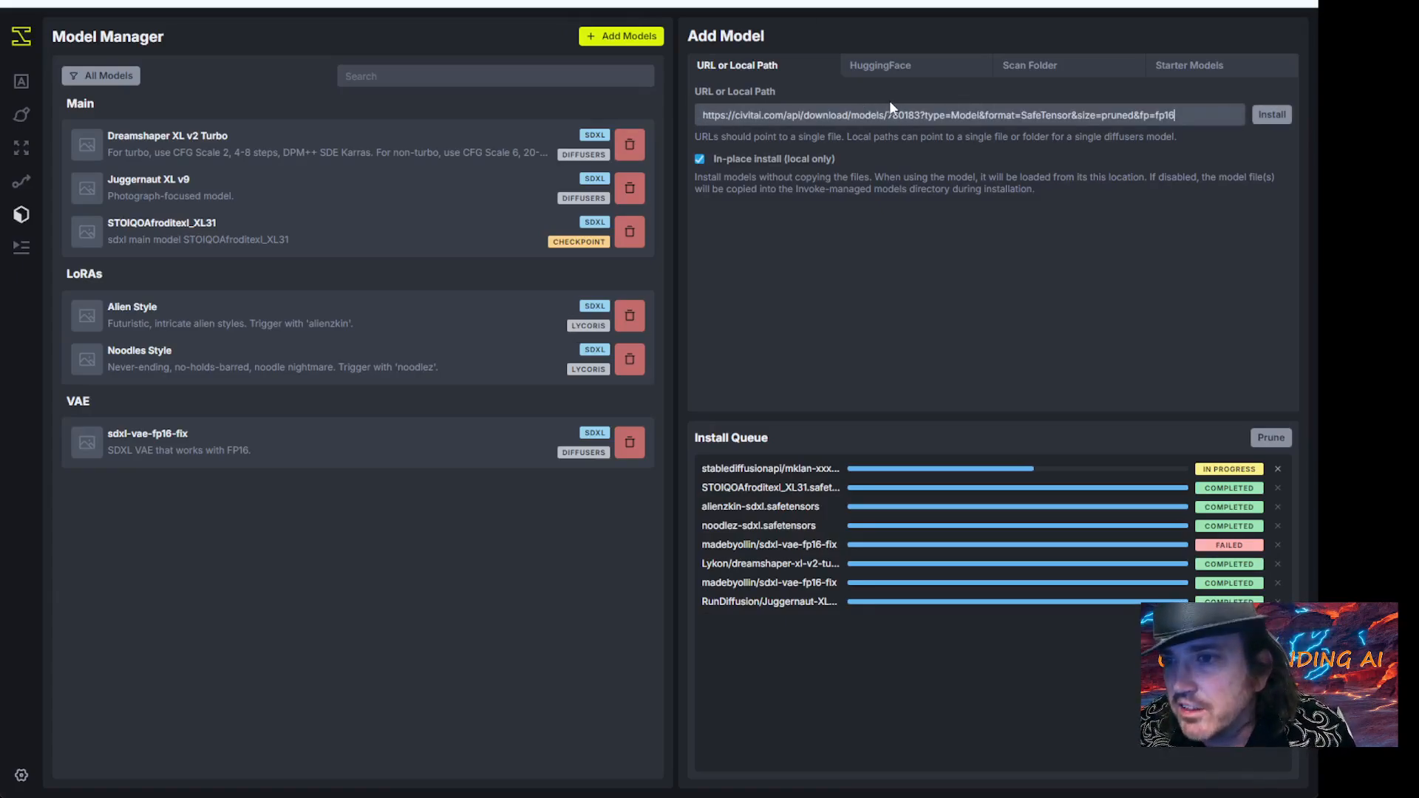
left_click(1278, 125)
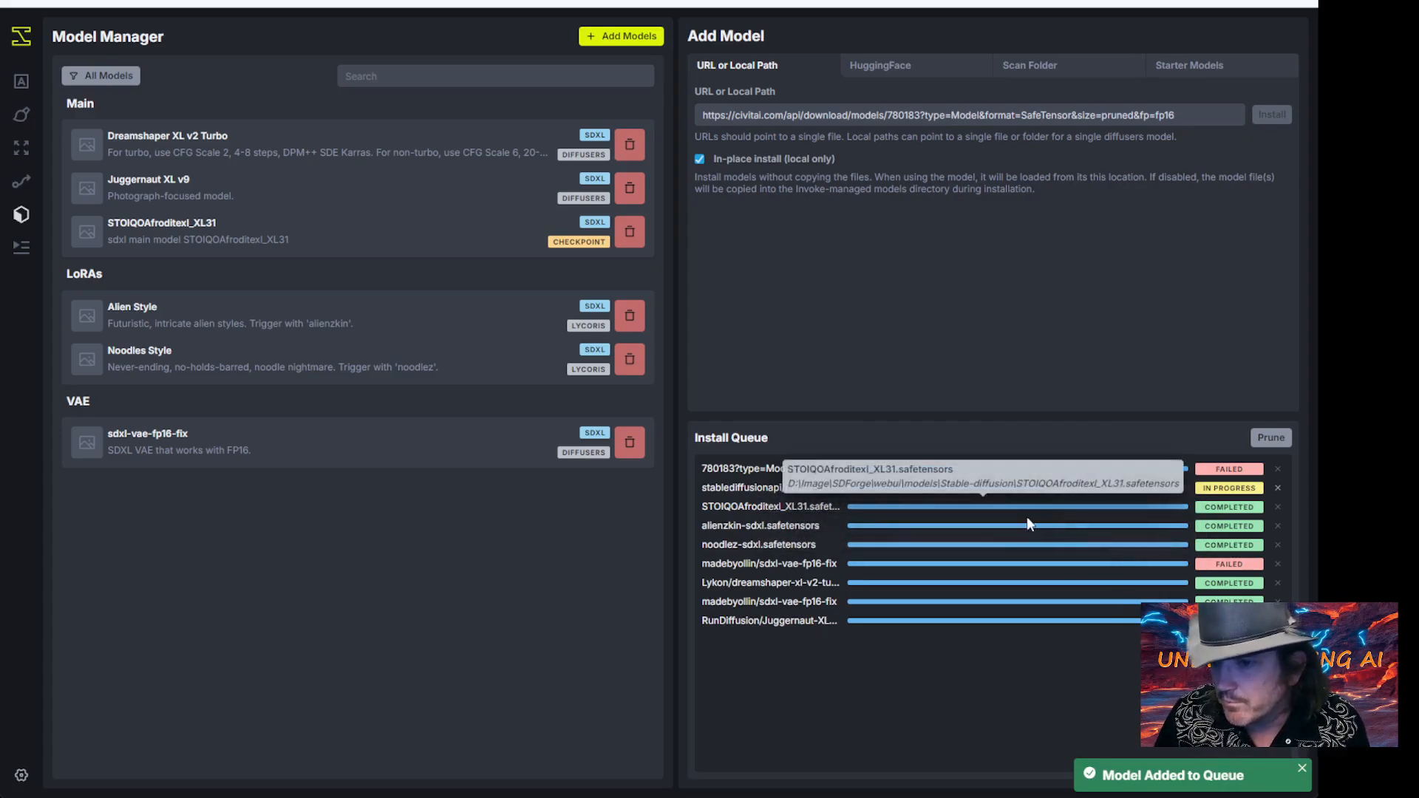
mouse_move(1233, 466)
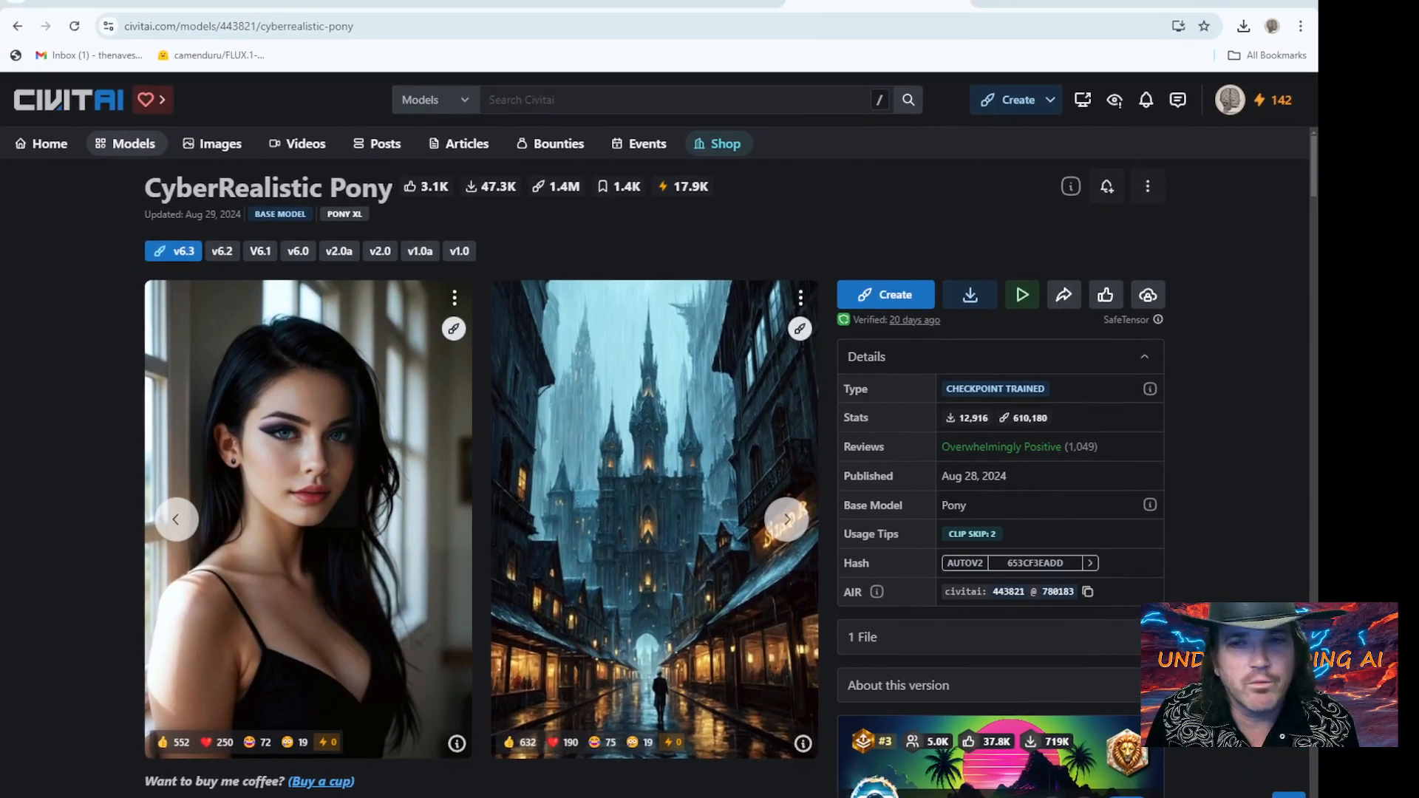
Step: Test the copied CyberRealistic Pony download URL by loading it directly in the browser from the Civitai page
left_click(497, 20)
key("ctrl+v")
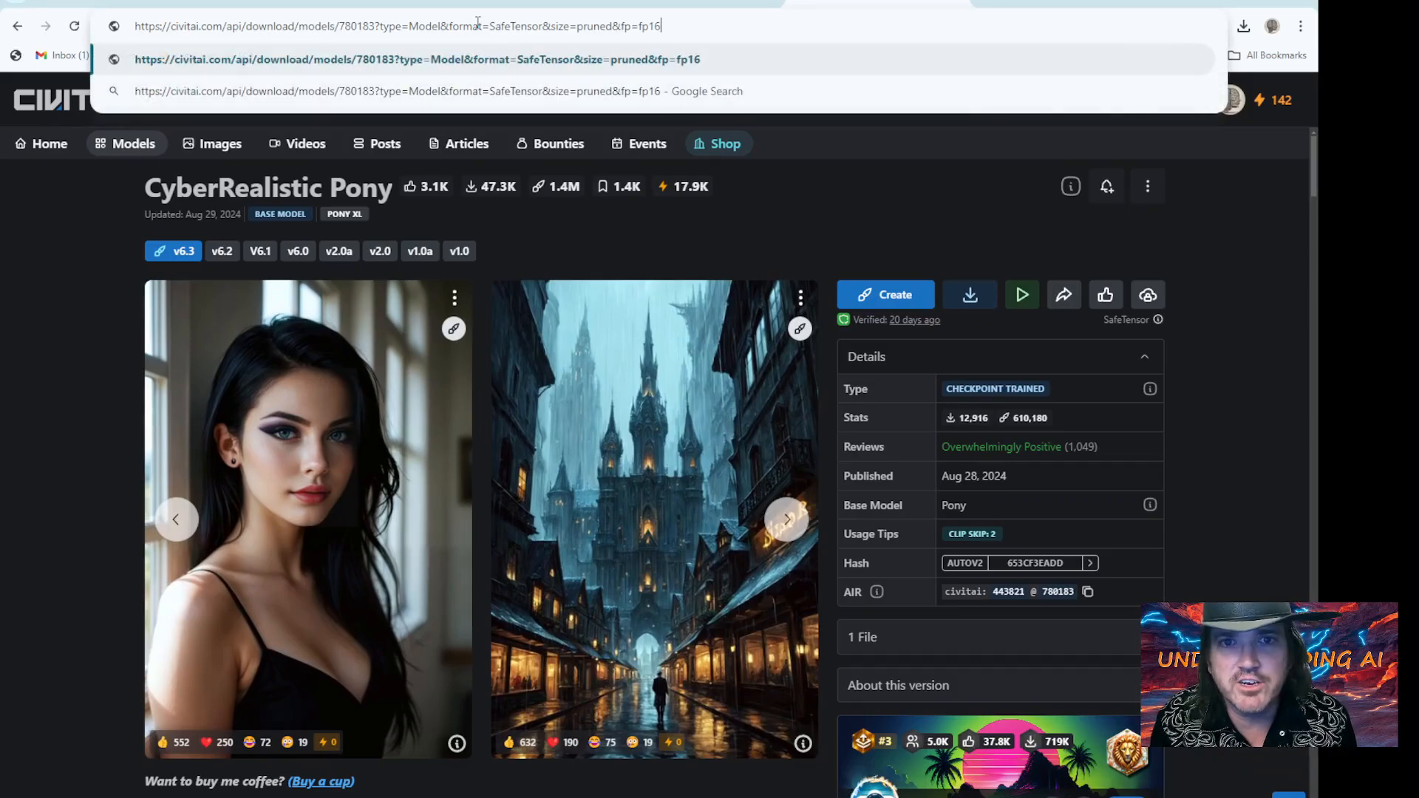
key("Return")
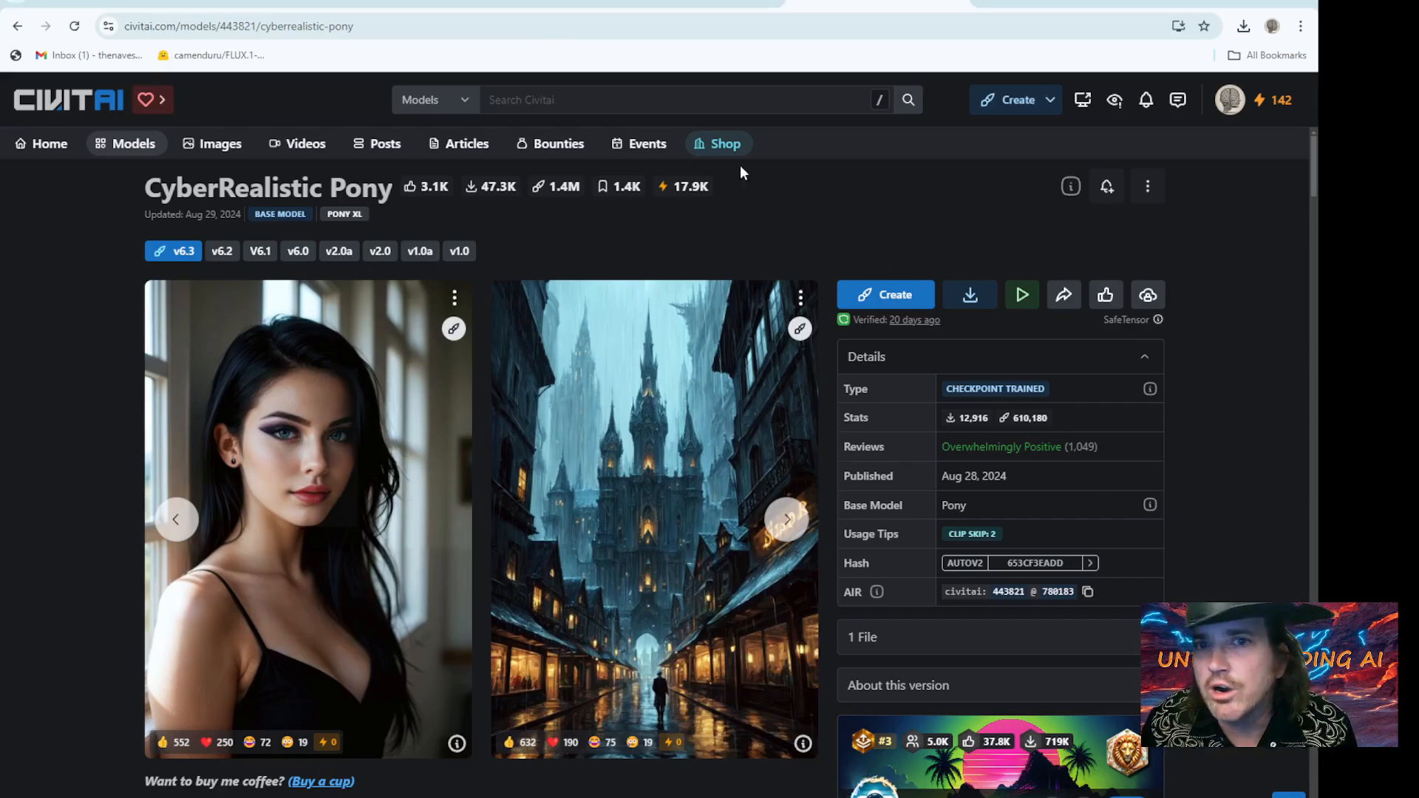
left_click(674, 3)
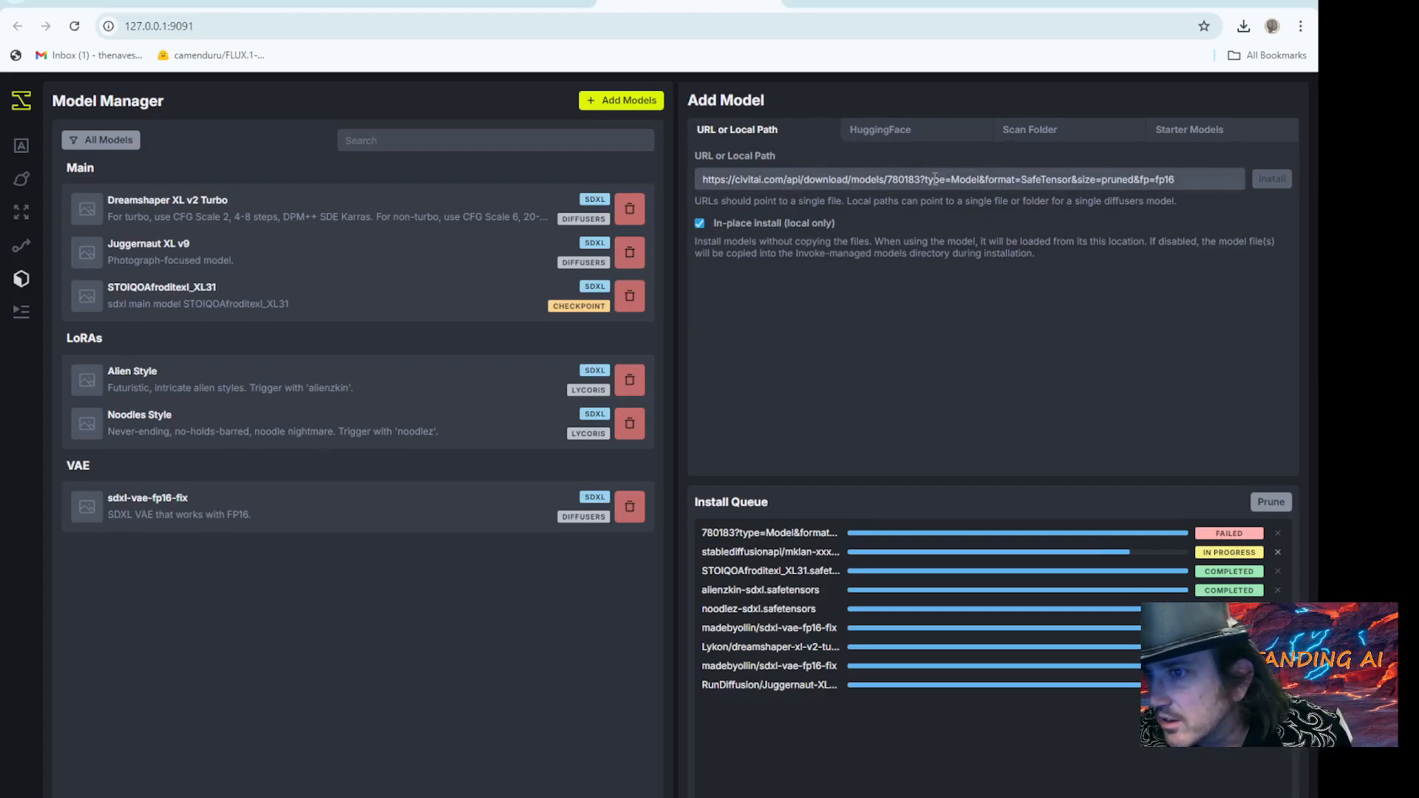
left_click_drag(923, 178, 1215, 172)
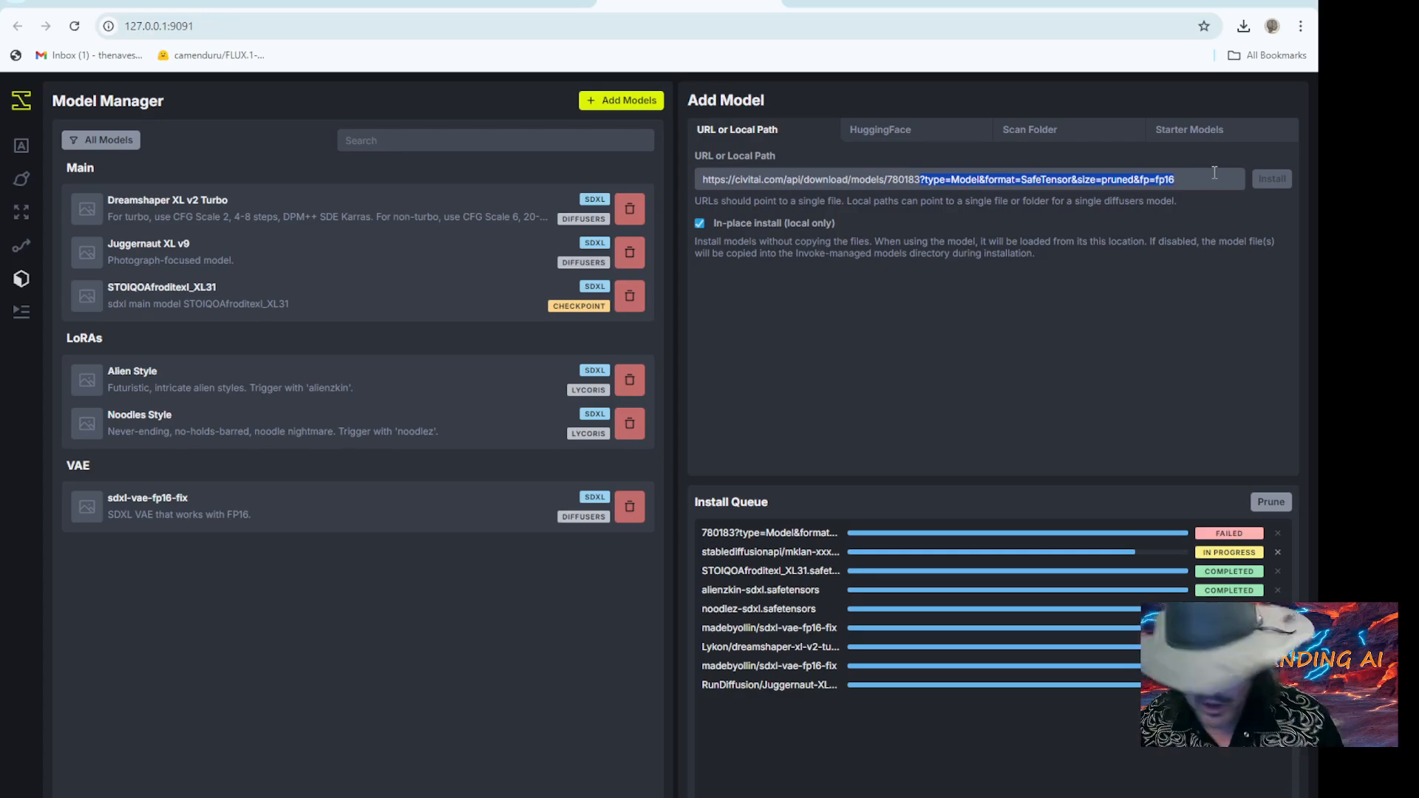
key("BackSpace")
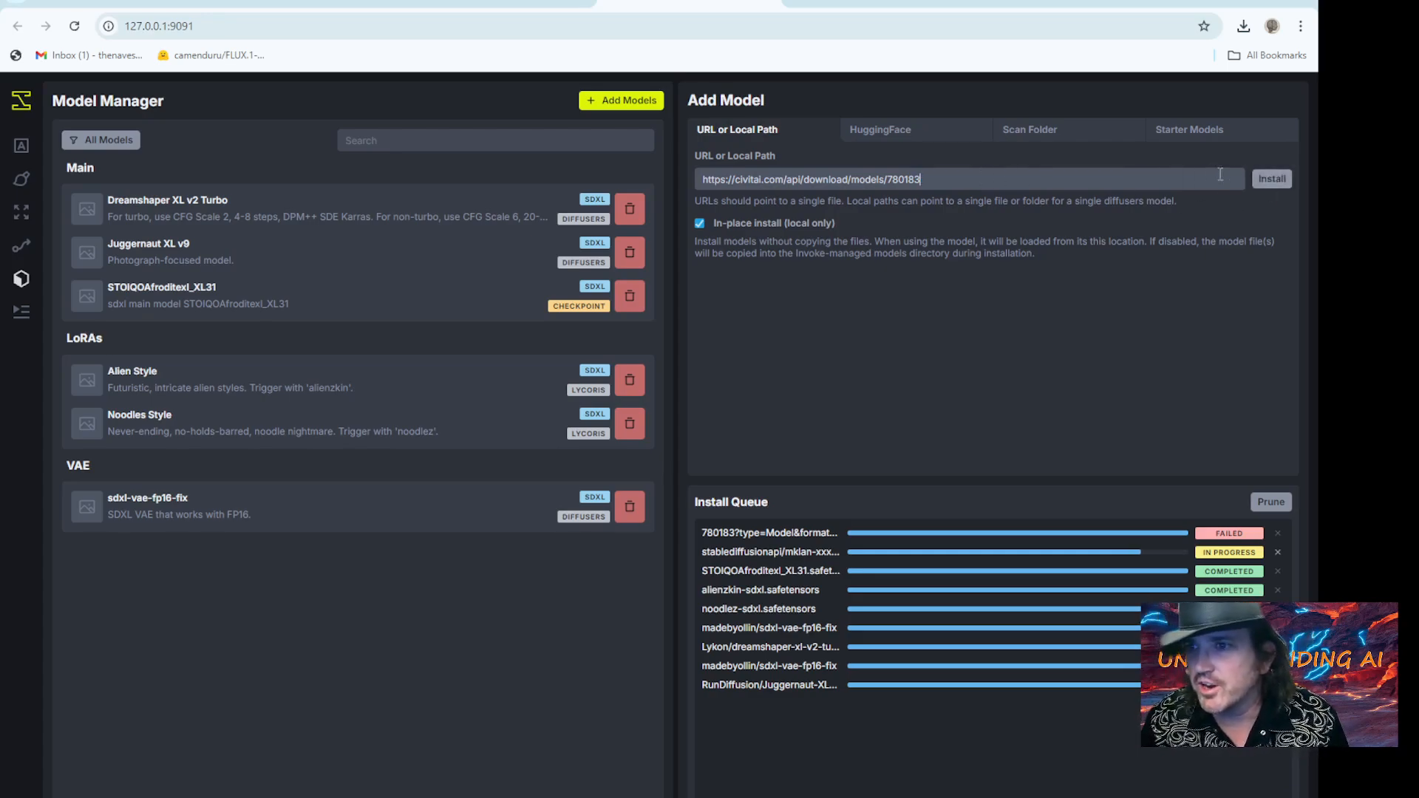
left_click(1269, 182)
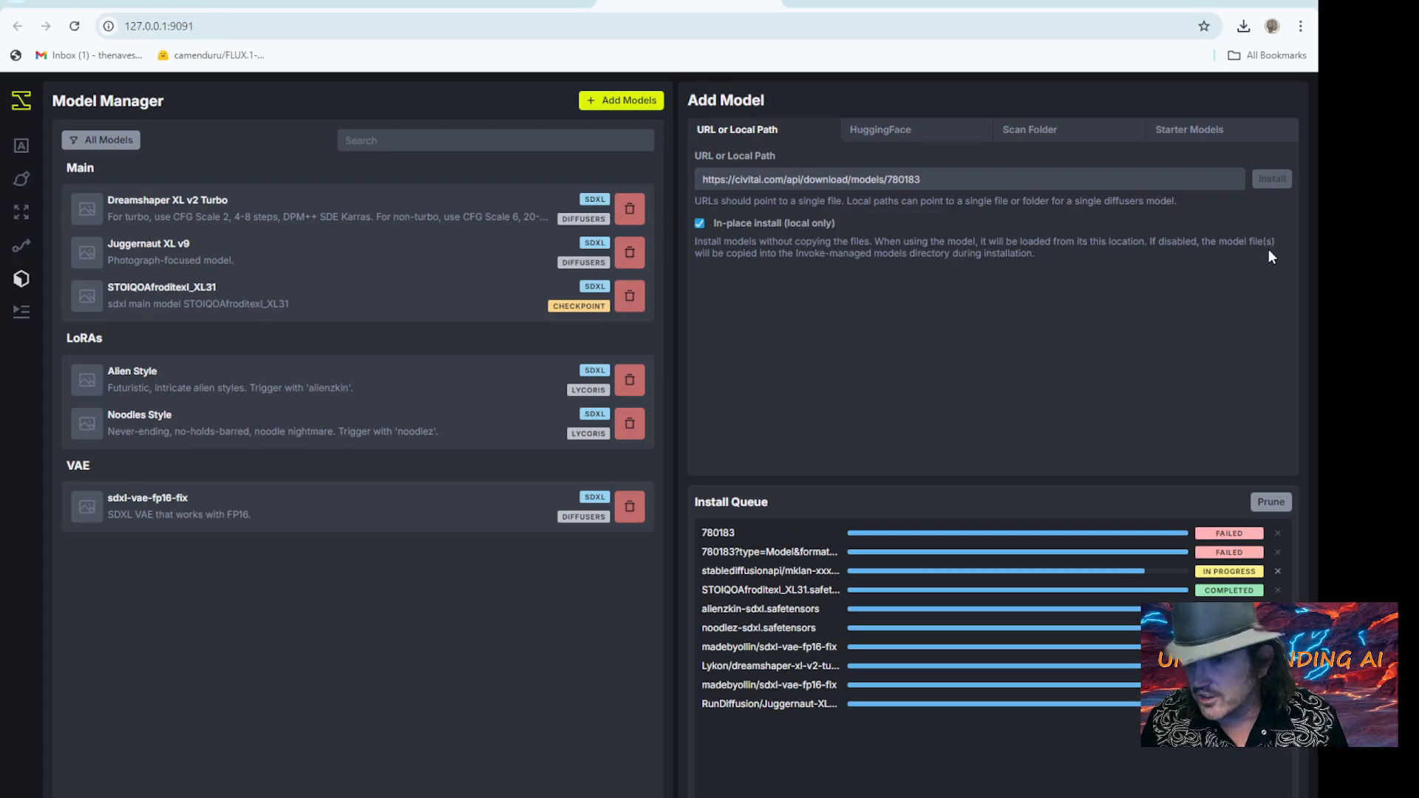
mouse_move(1216, 543)
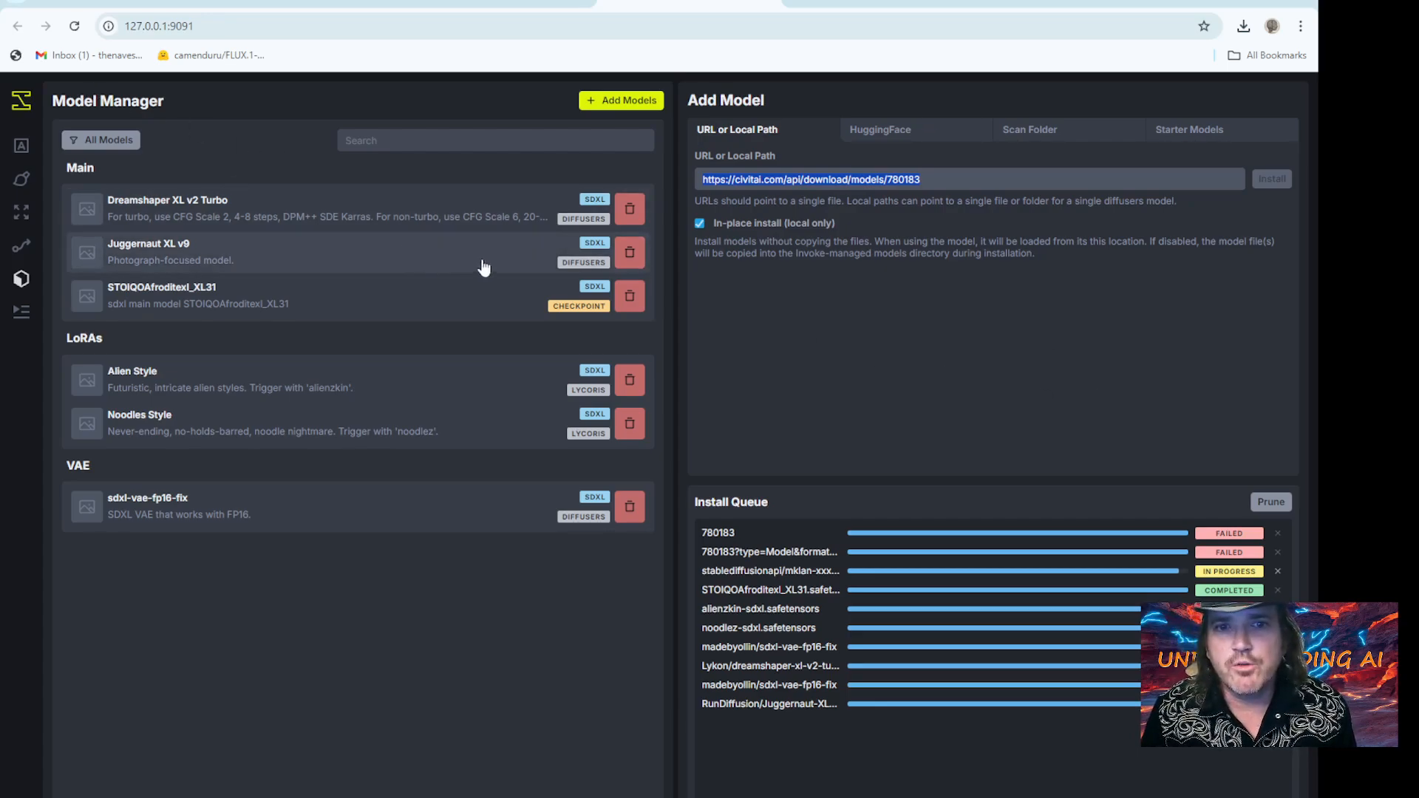
Step: Look through the model type filter options in the Model Manager and keep All Models selected
left_click(92, 143)
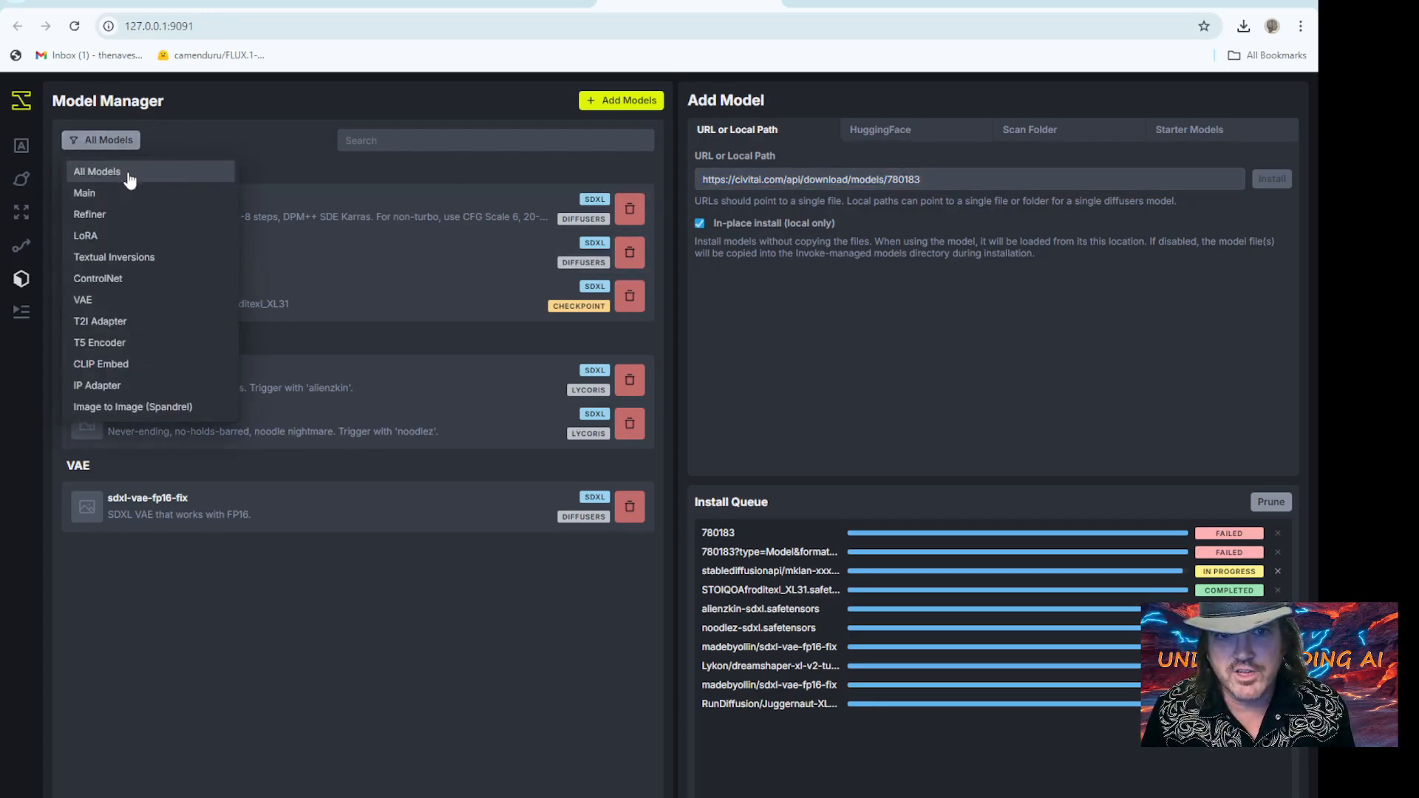
left_click(128, 177)
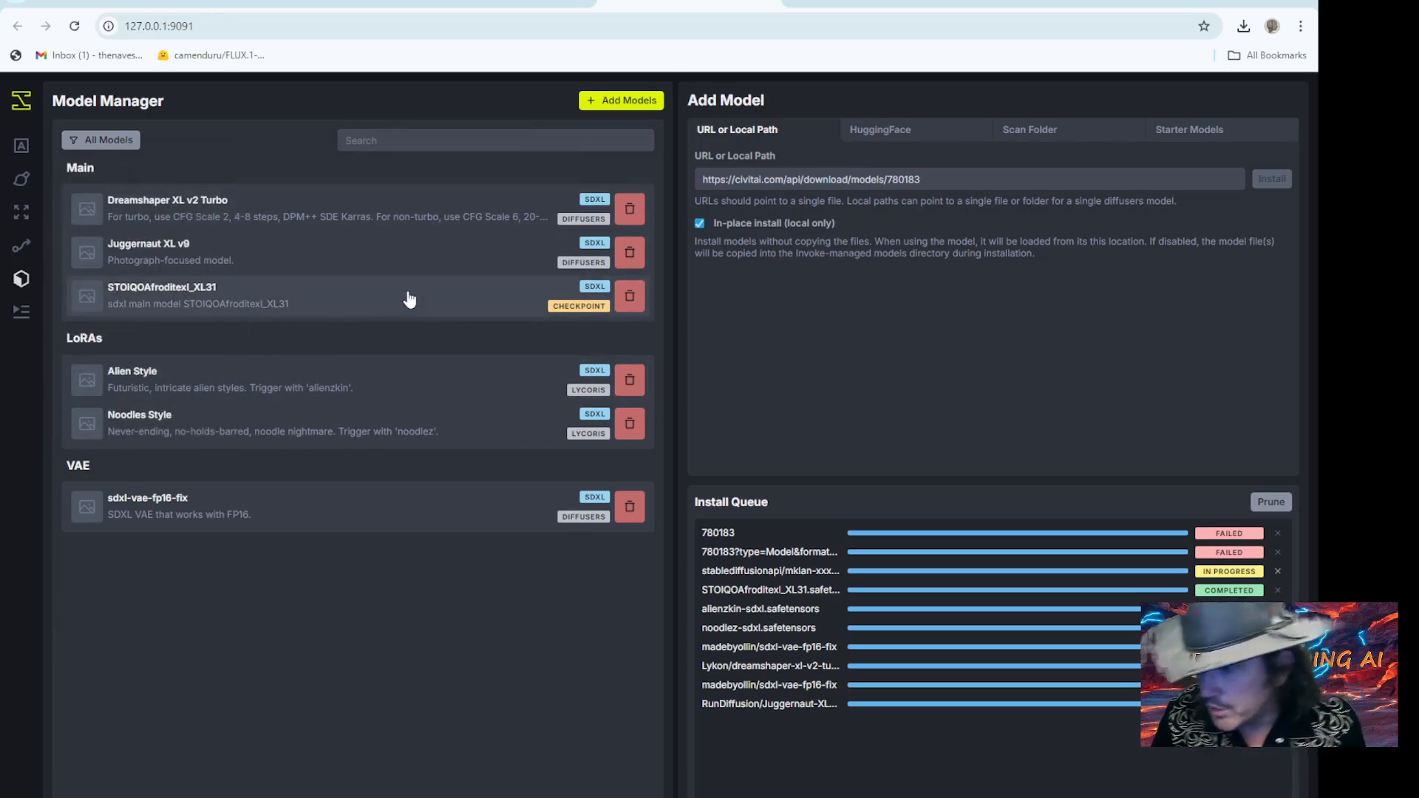
Step: Return to the image generation workspace and set the generation model to Juggernaut XL v9
left_click(23, 147)
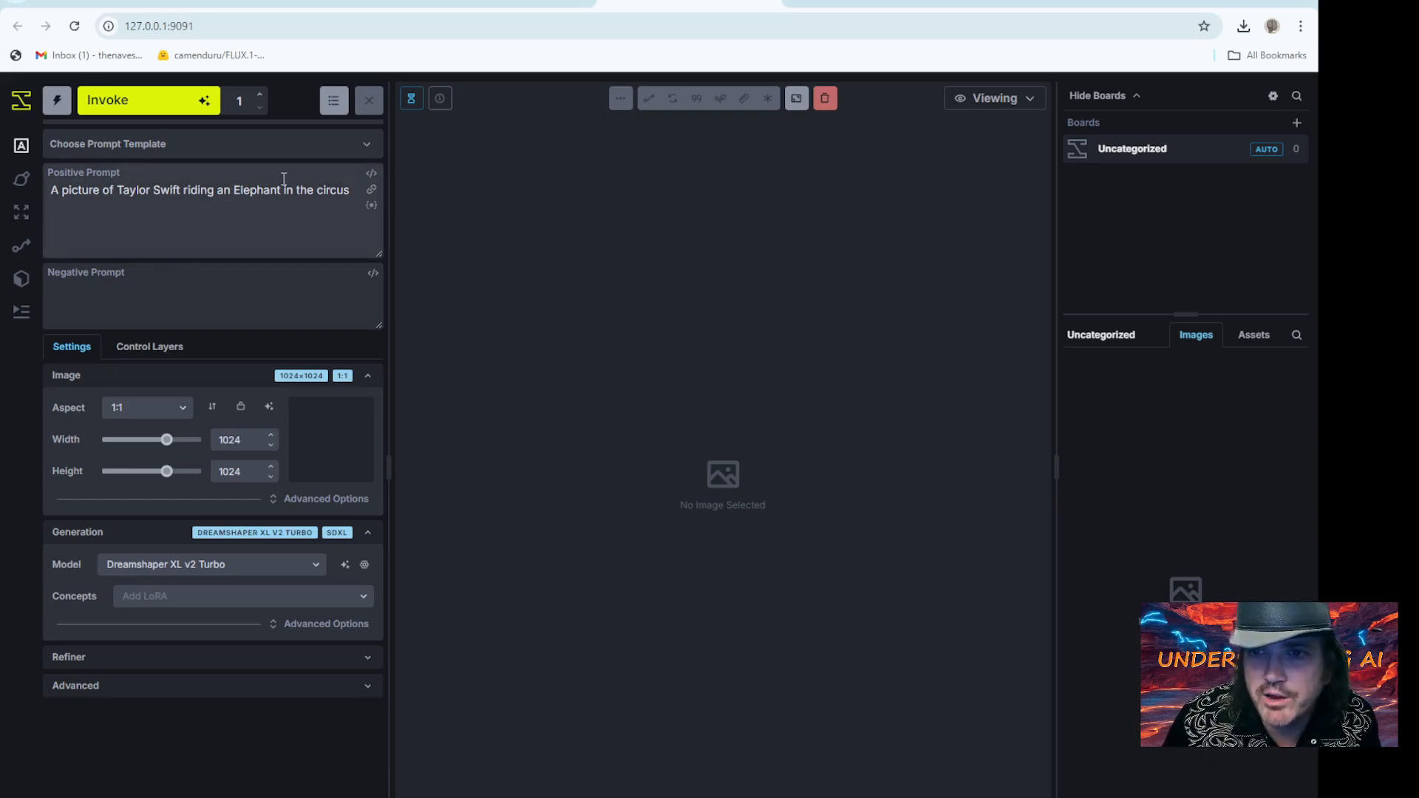
left_click(197, 567)
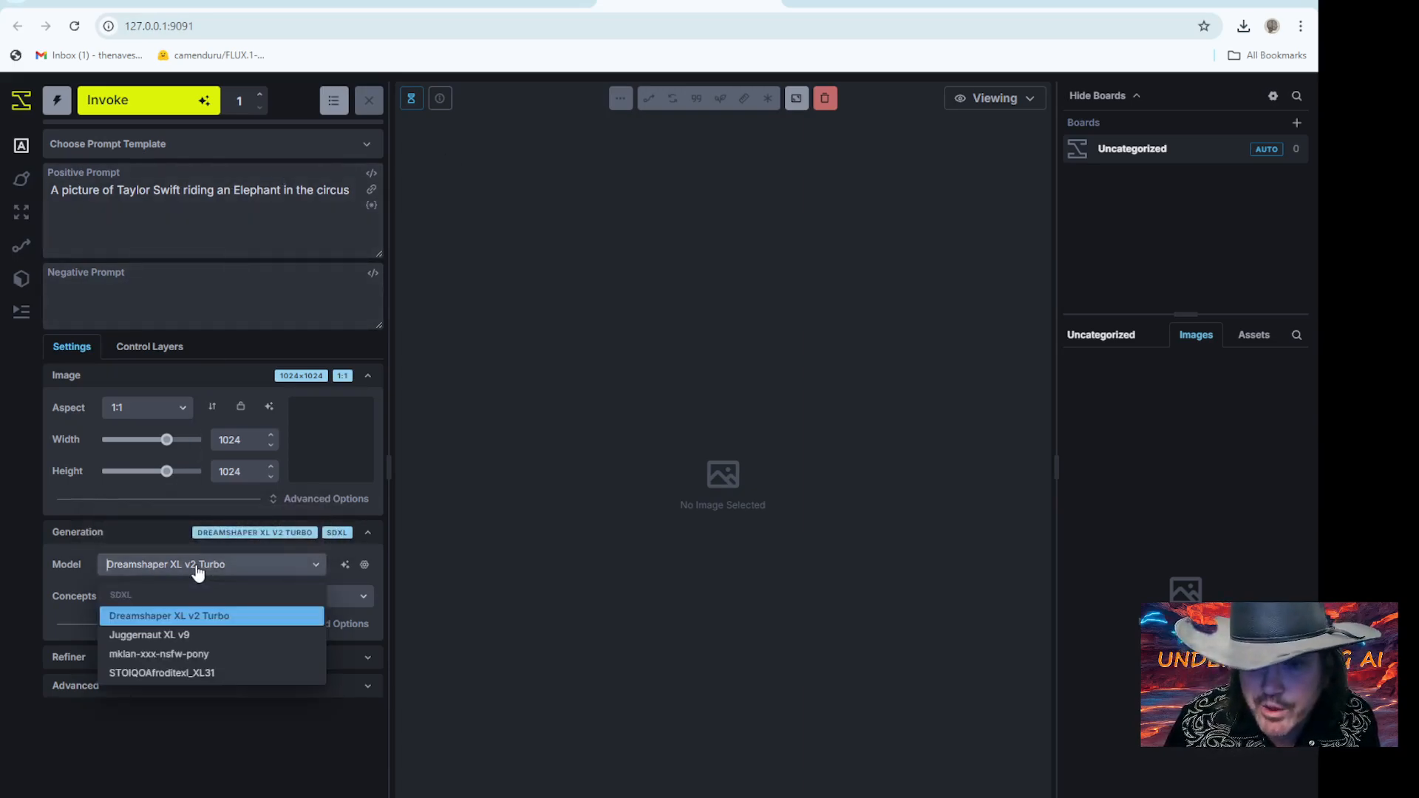
left_click(181, 637)
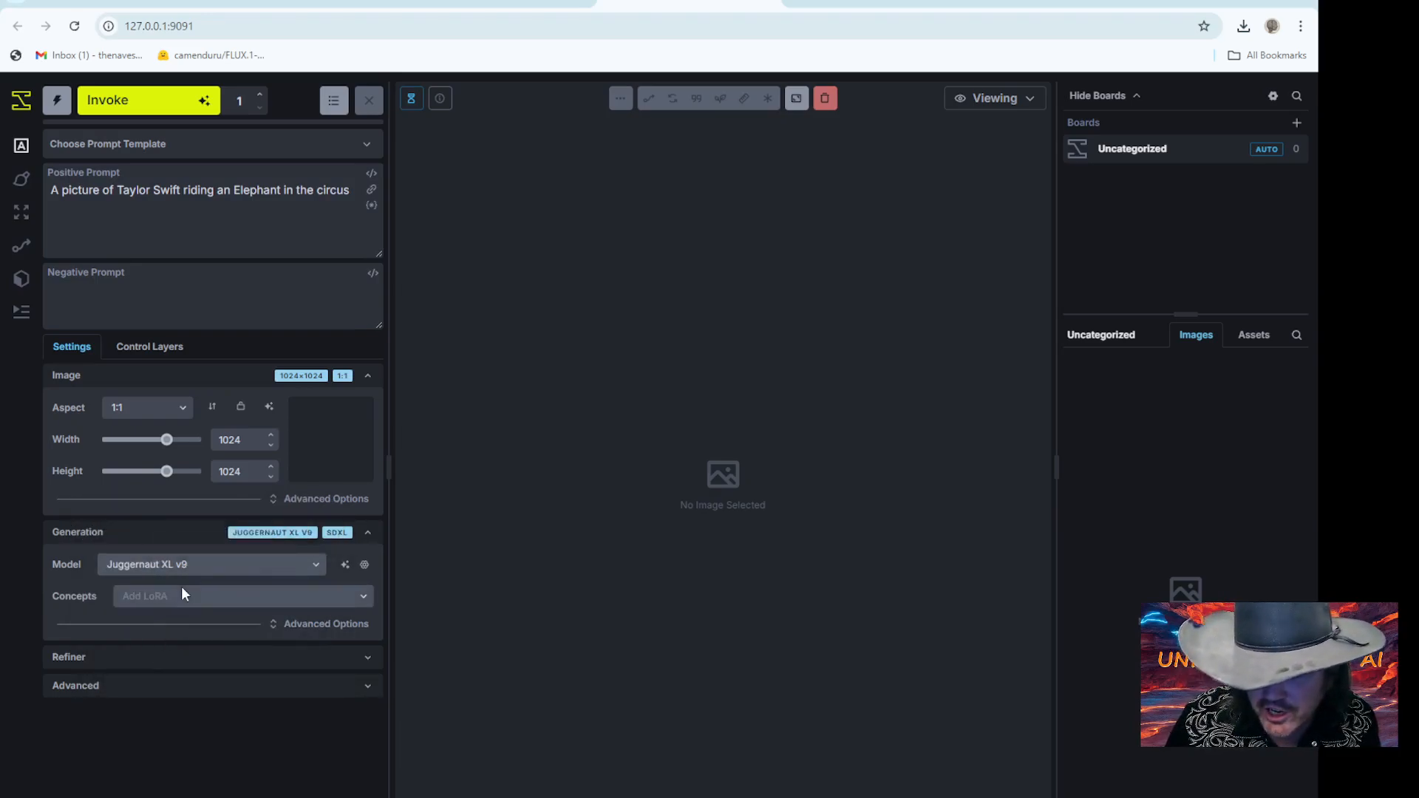
Step: Check the Refiner section and set the VAE to sdxl-vae-fp16-fix in the advanced generation settings
left_click(228, 658)
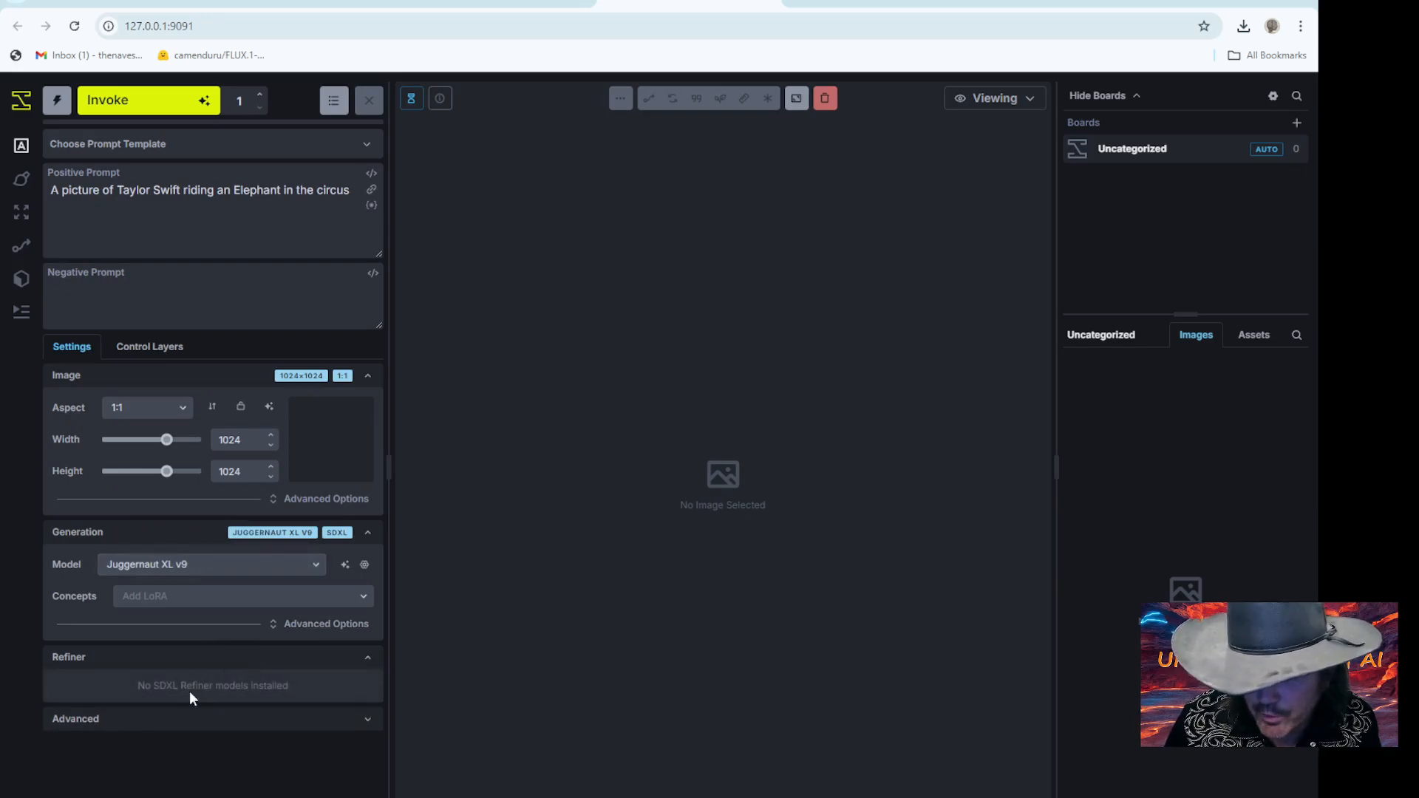
left_click(367, 721)
left_click(161, 751)
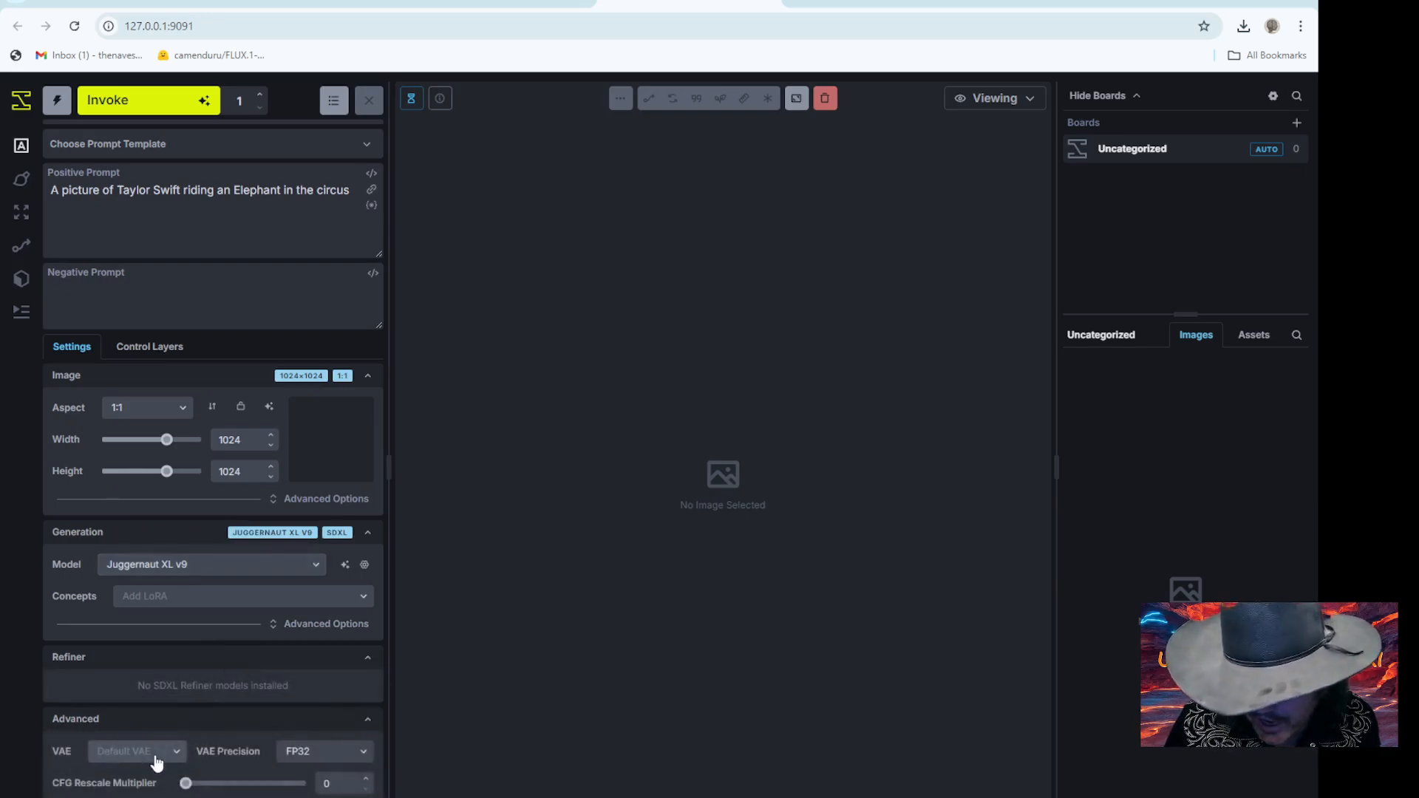
left_click(138, 797)
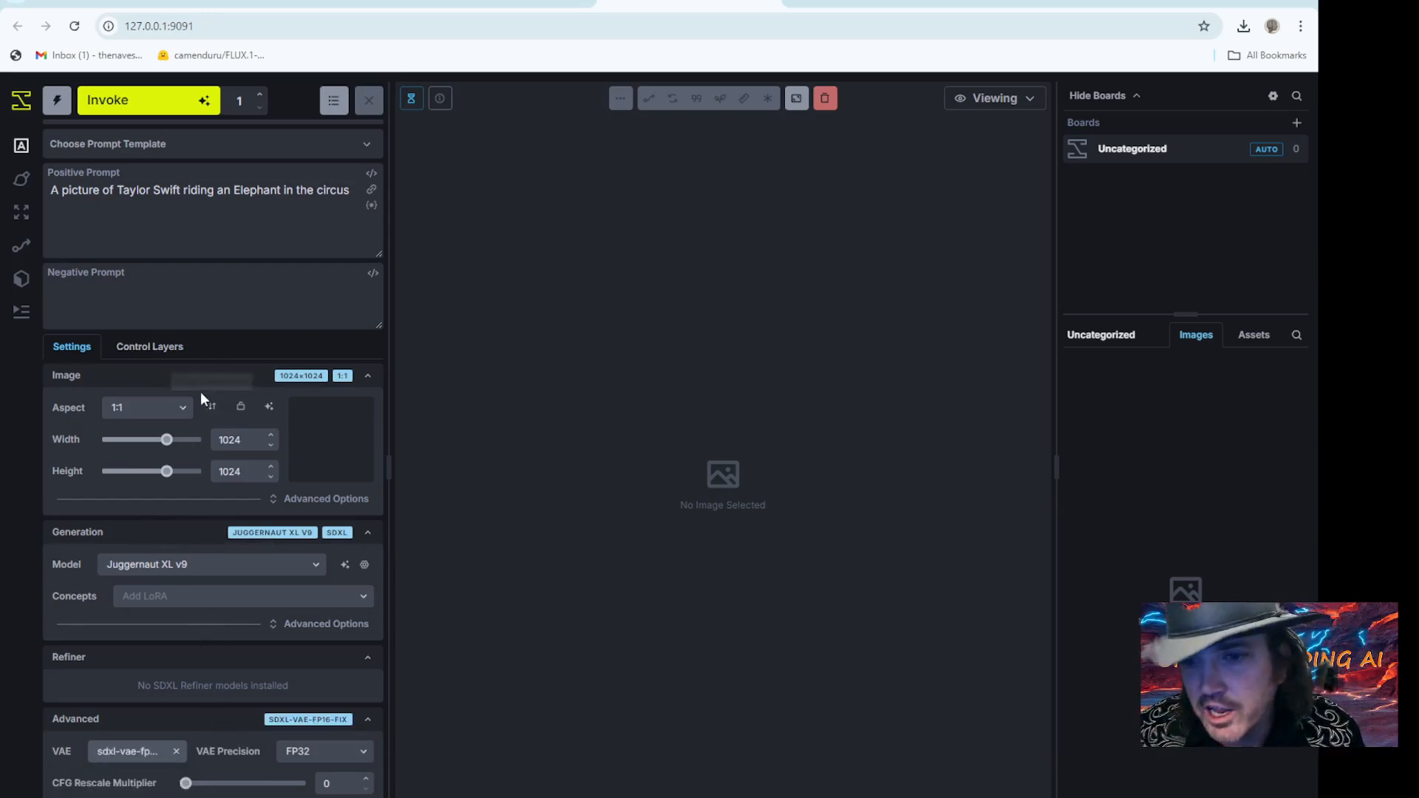
Step: Set the image size to 1024 by 640 and generate an image from the circus elephant prompt
left_click(176, 439)
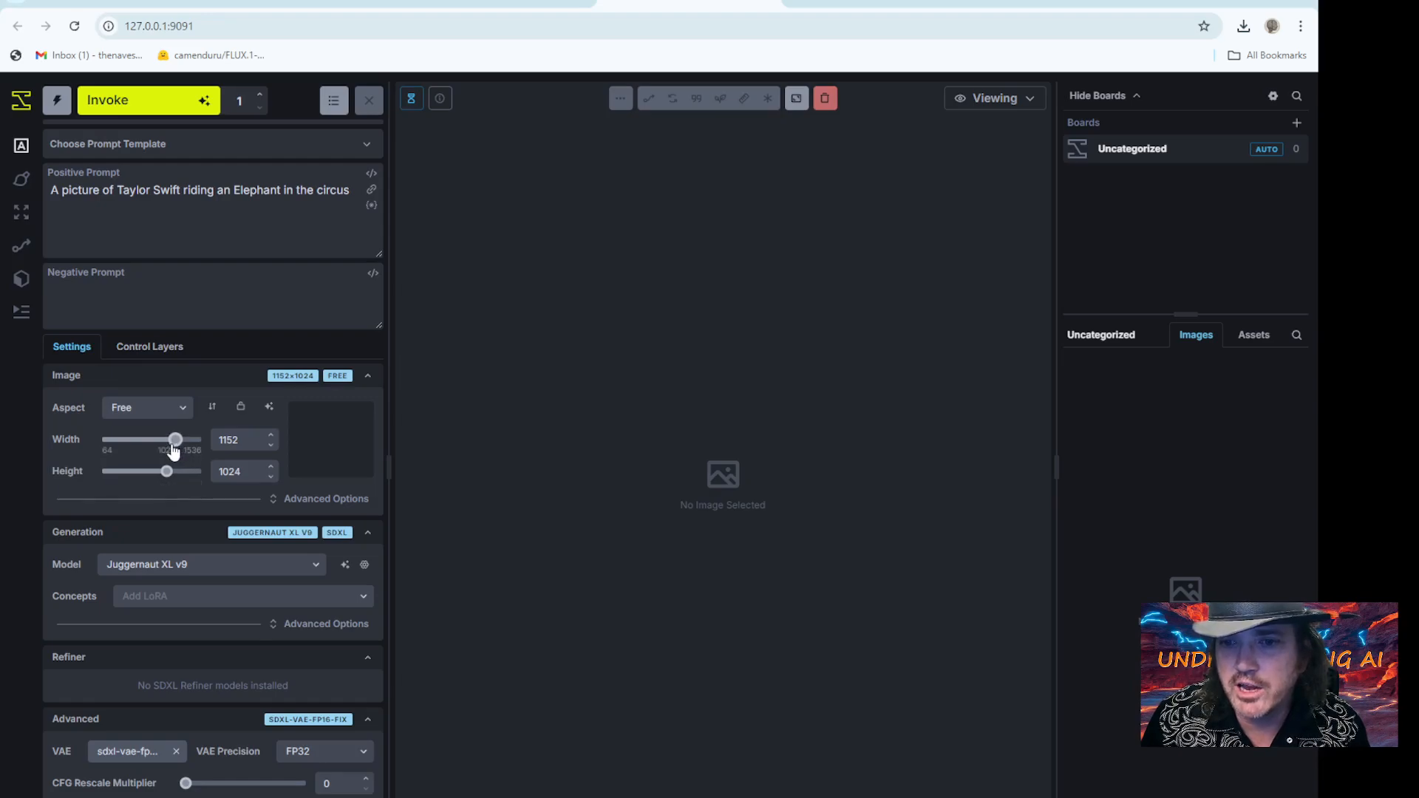
left_click_drag(175, 446, 167, 447)
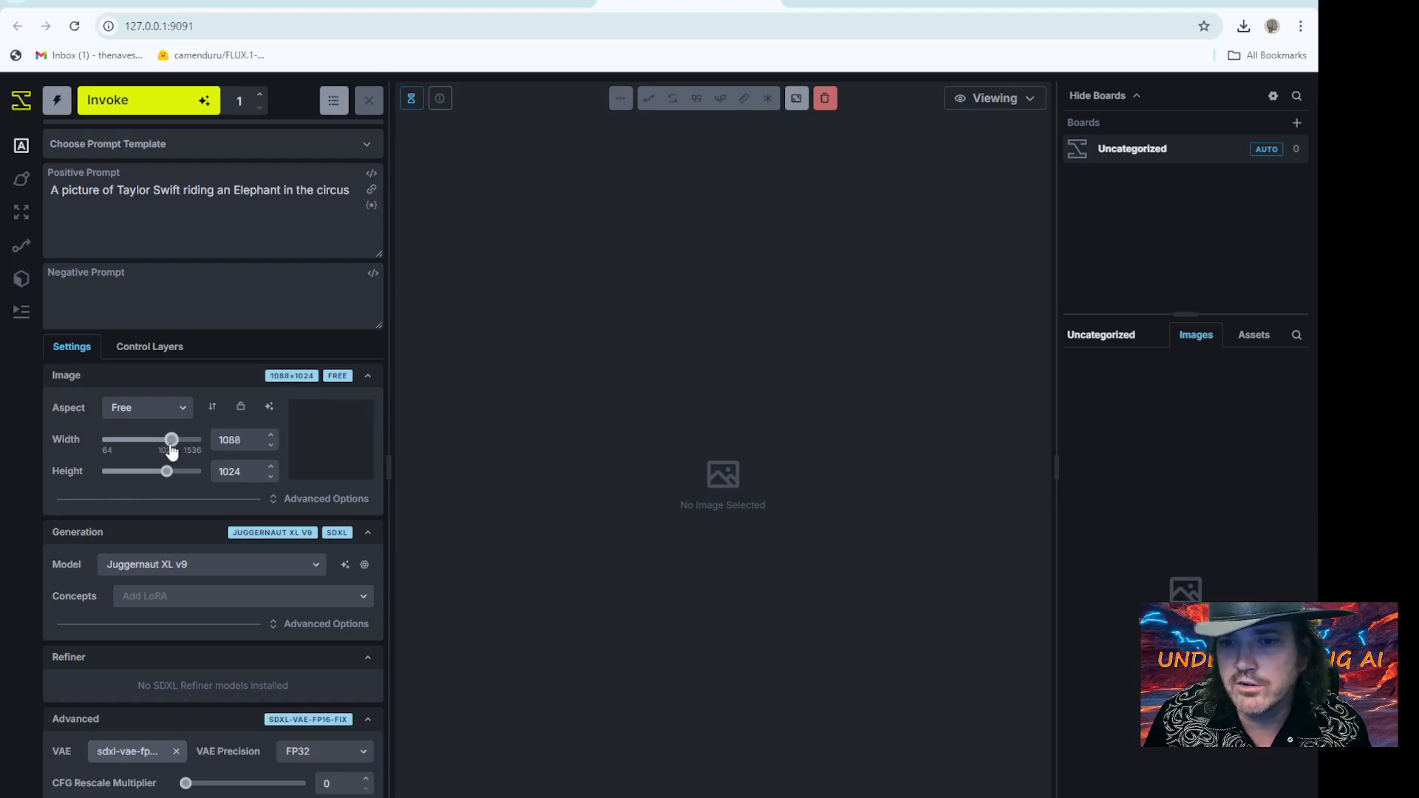
left_click_drag(166, 477, 140, 473)
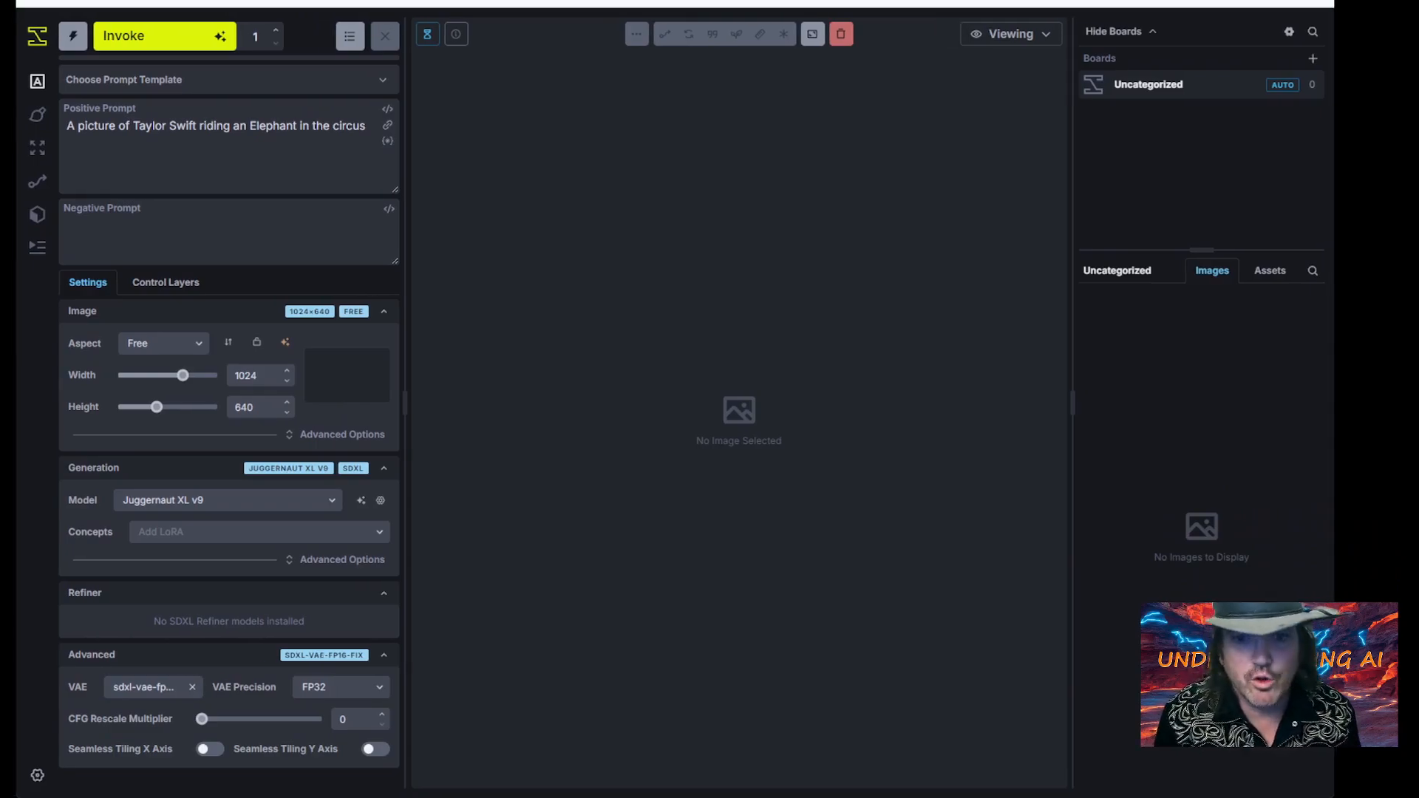
left_click(144, 37)
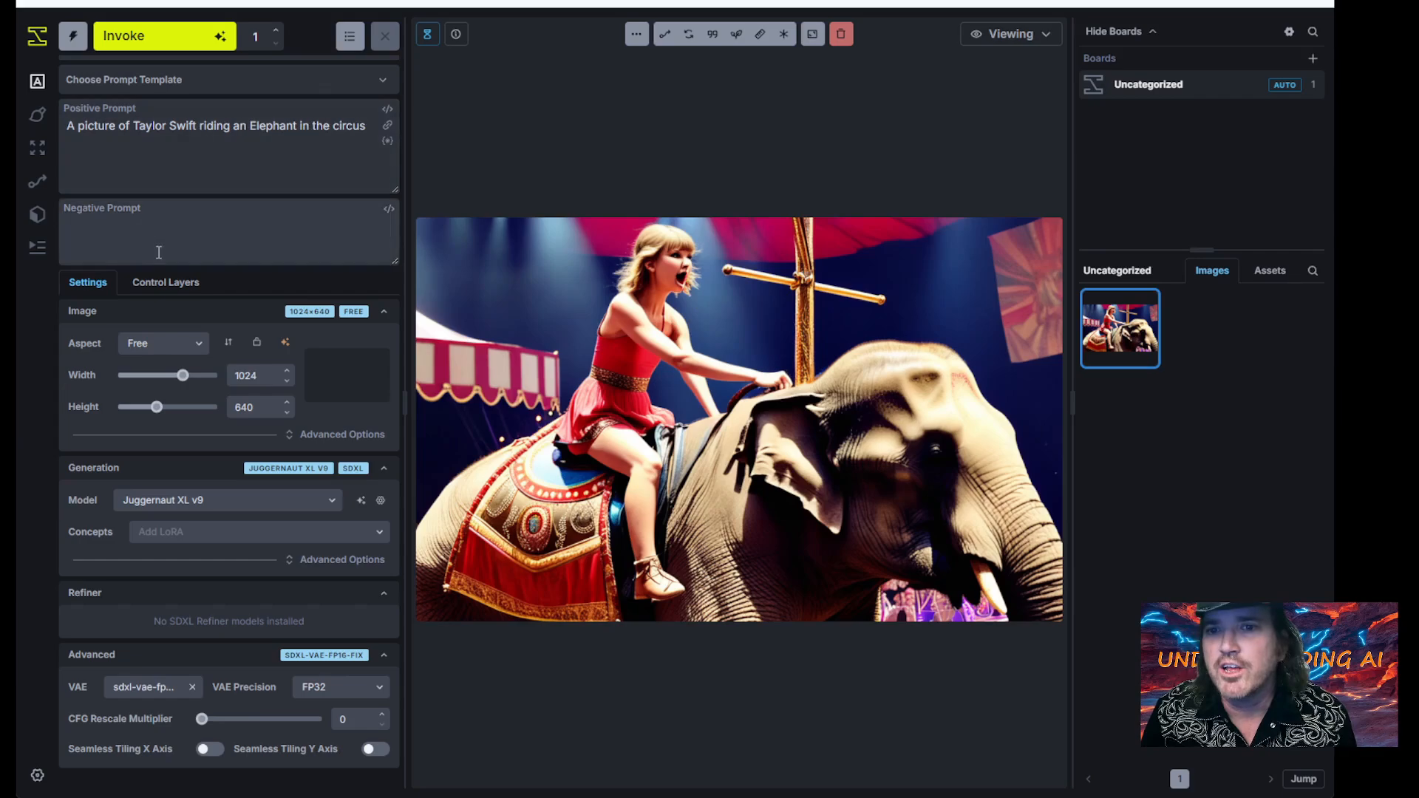
Step: Enter the negative prompt "low resoltion, ugly, weird" and insert "4k photorealistic" before "picture" in the positive prompt
left_click(185, 237)
type("low resoltion, ugly, weird")
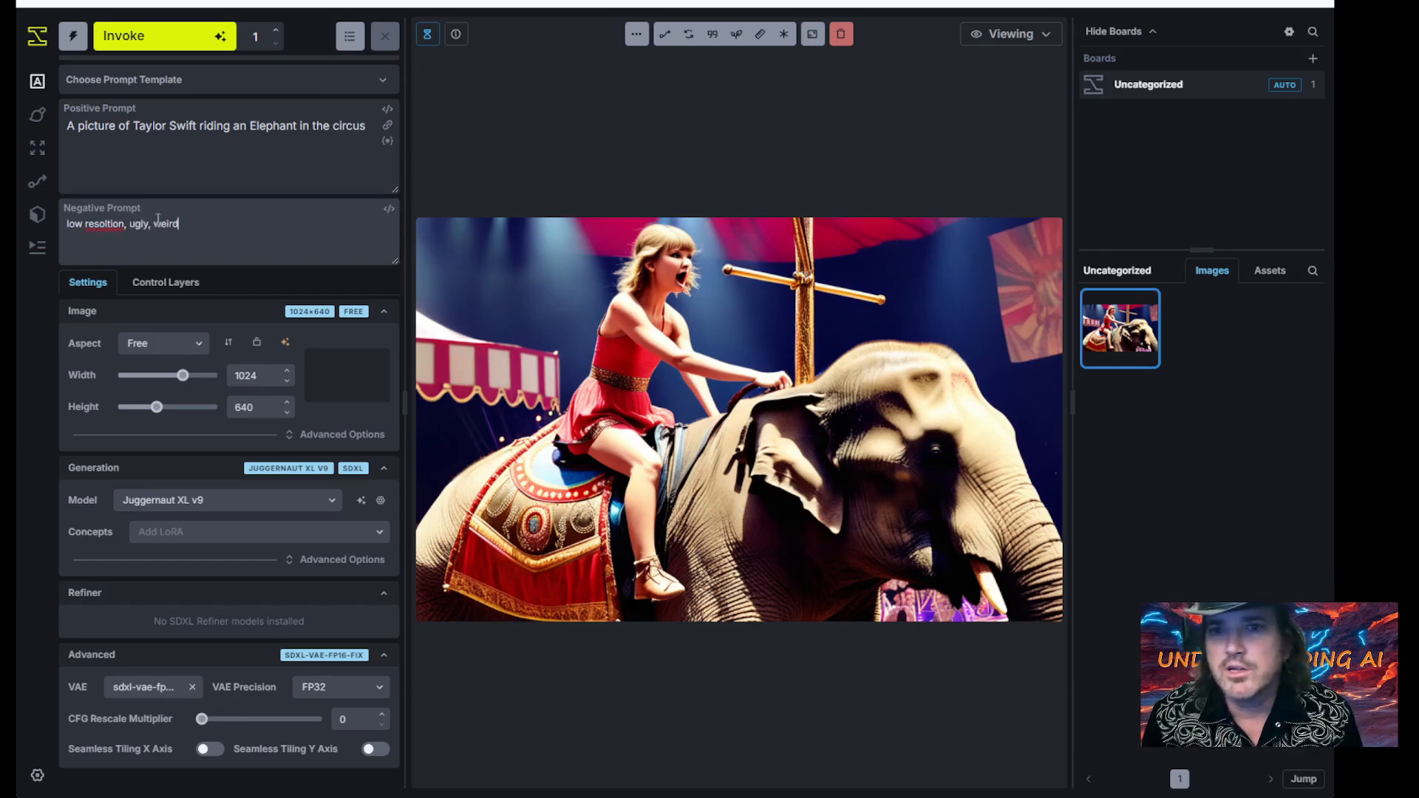
left_click(124, 112)
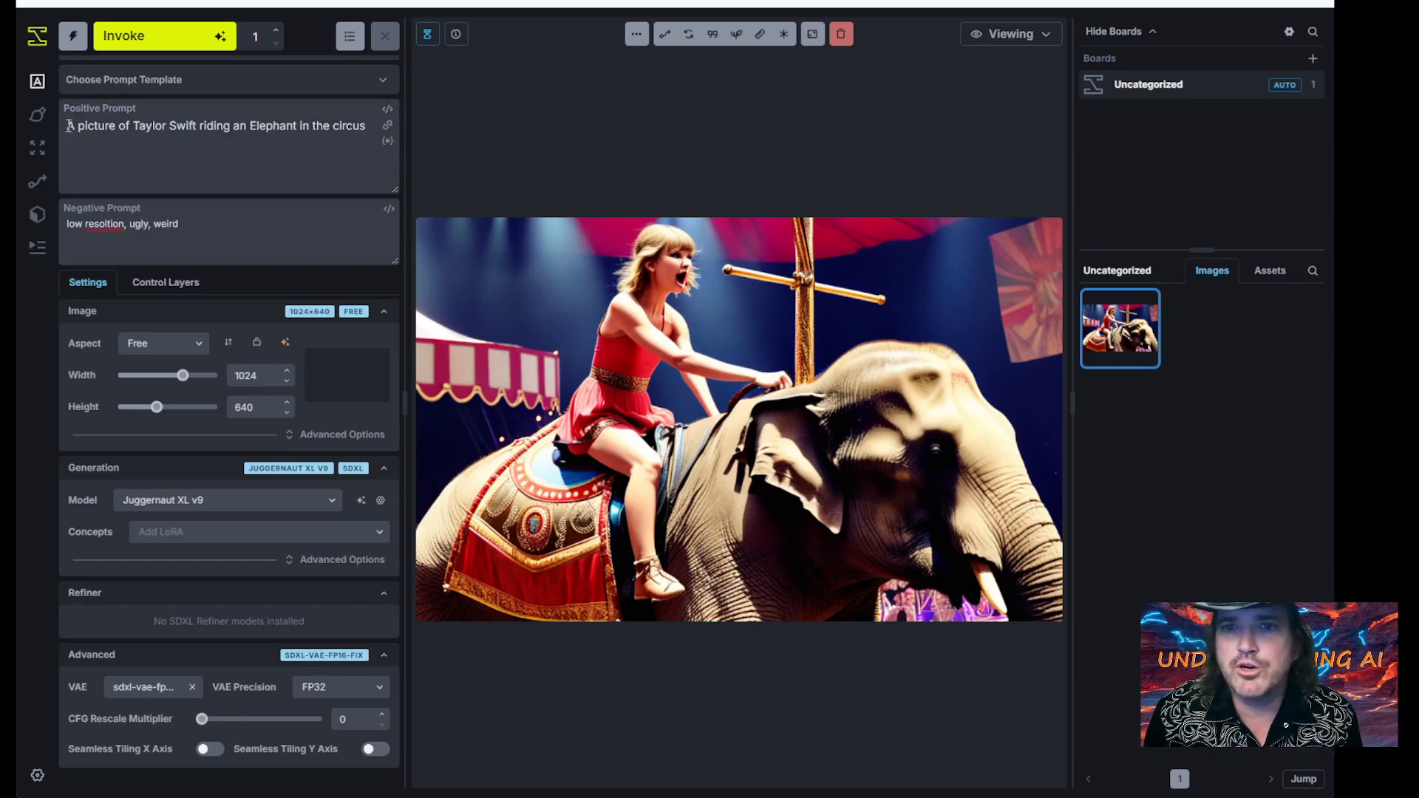
type("4k photo")
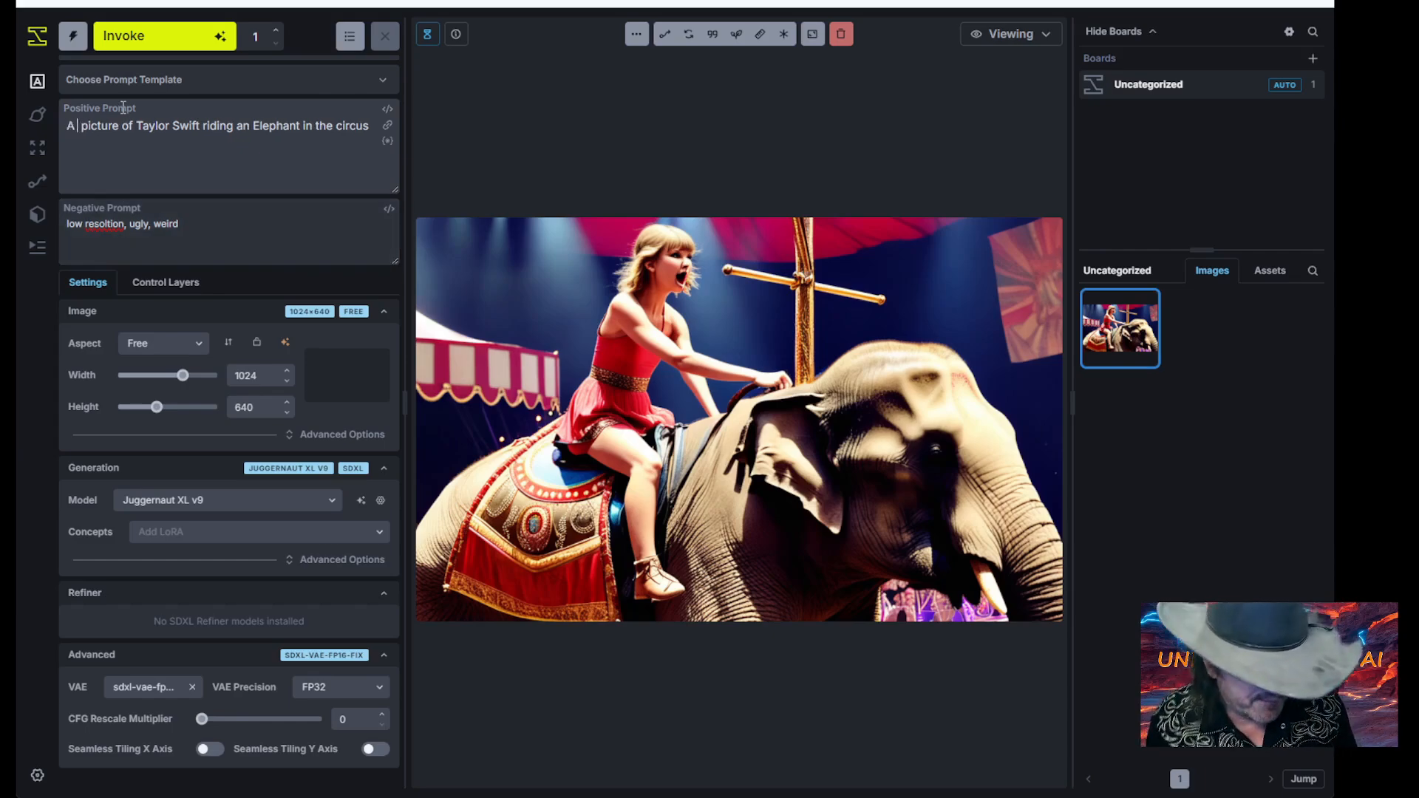
type("realui")
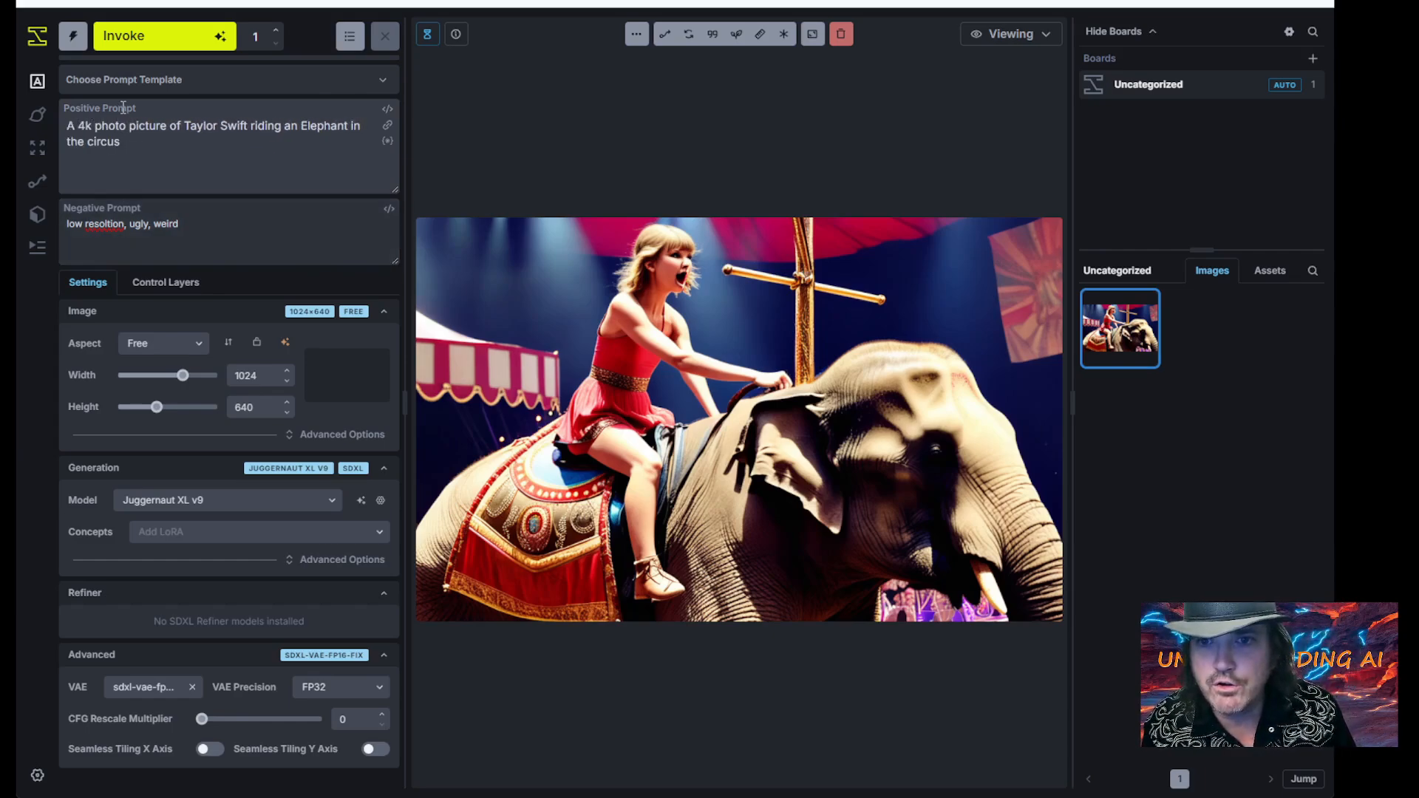
key("BackSpace")
key("BackSpace")
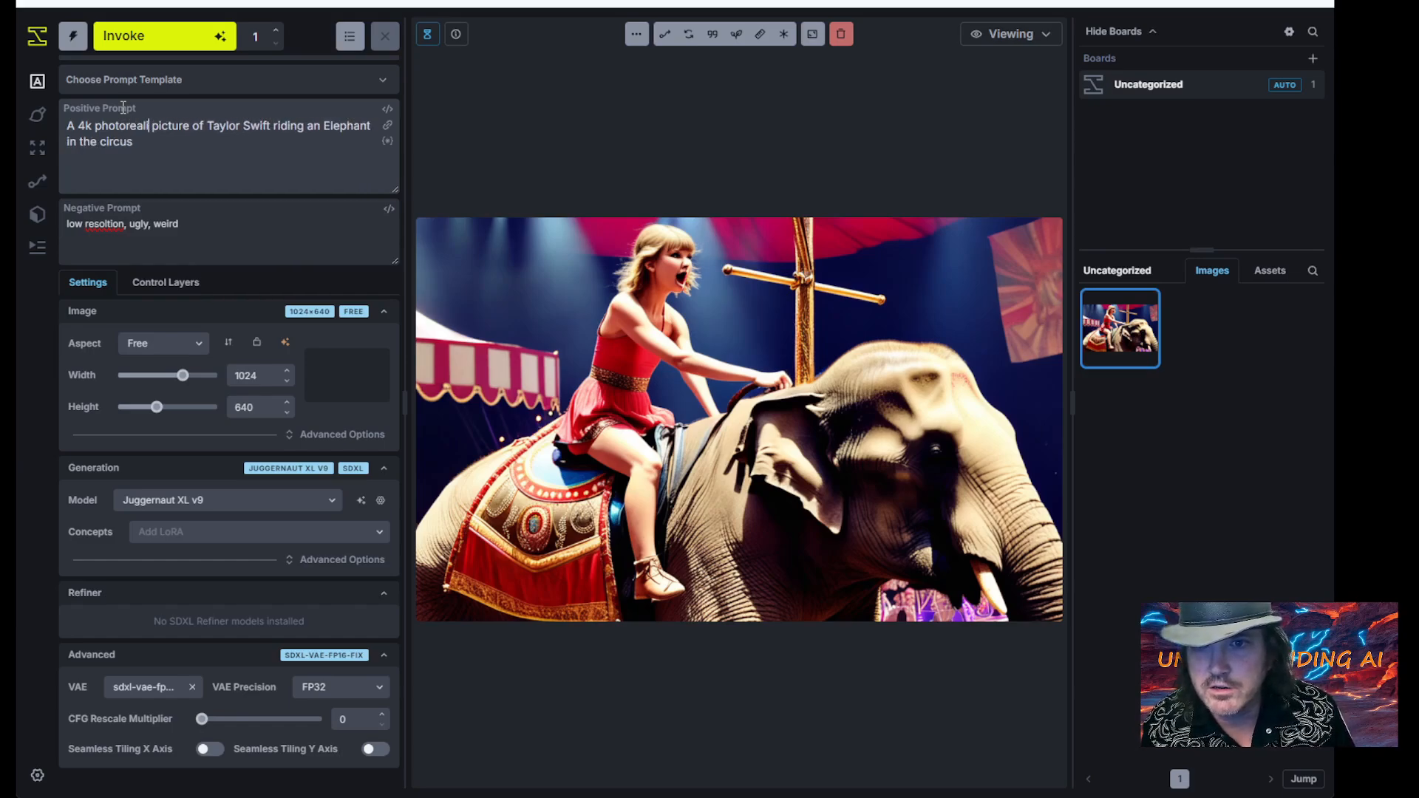
type("istic")
Step: Append "drawing, painting" to the negative prompt and generate another image
left_click(217, 235)
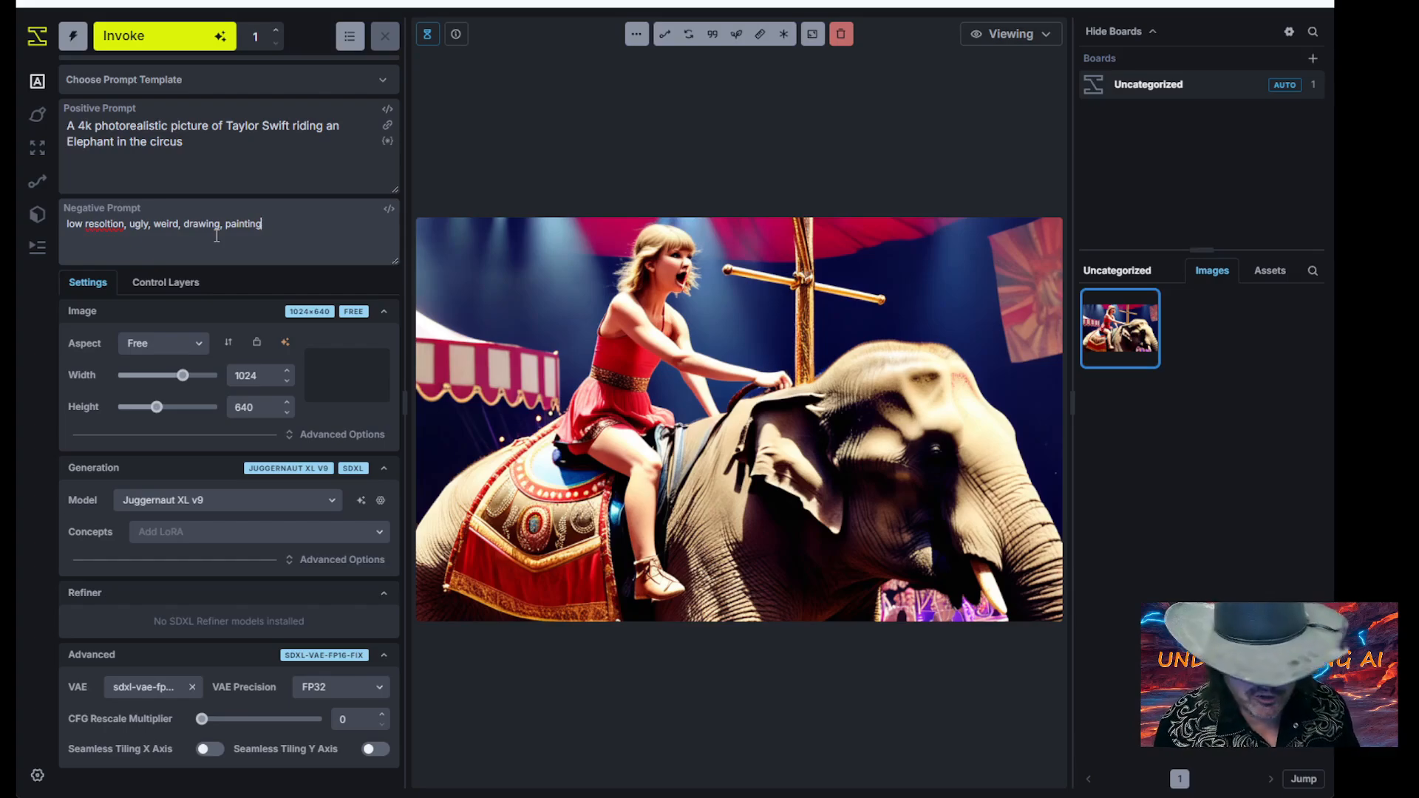
key("ctrl+Return")
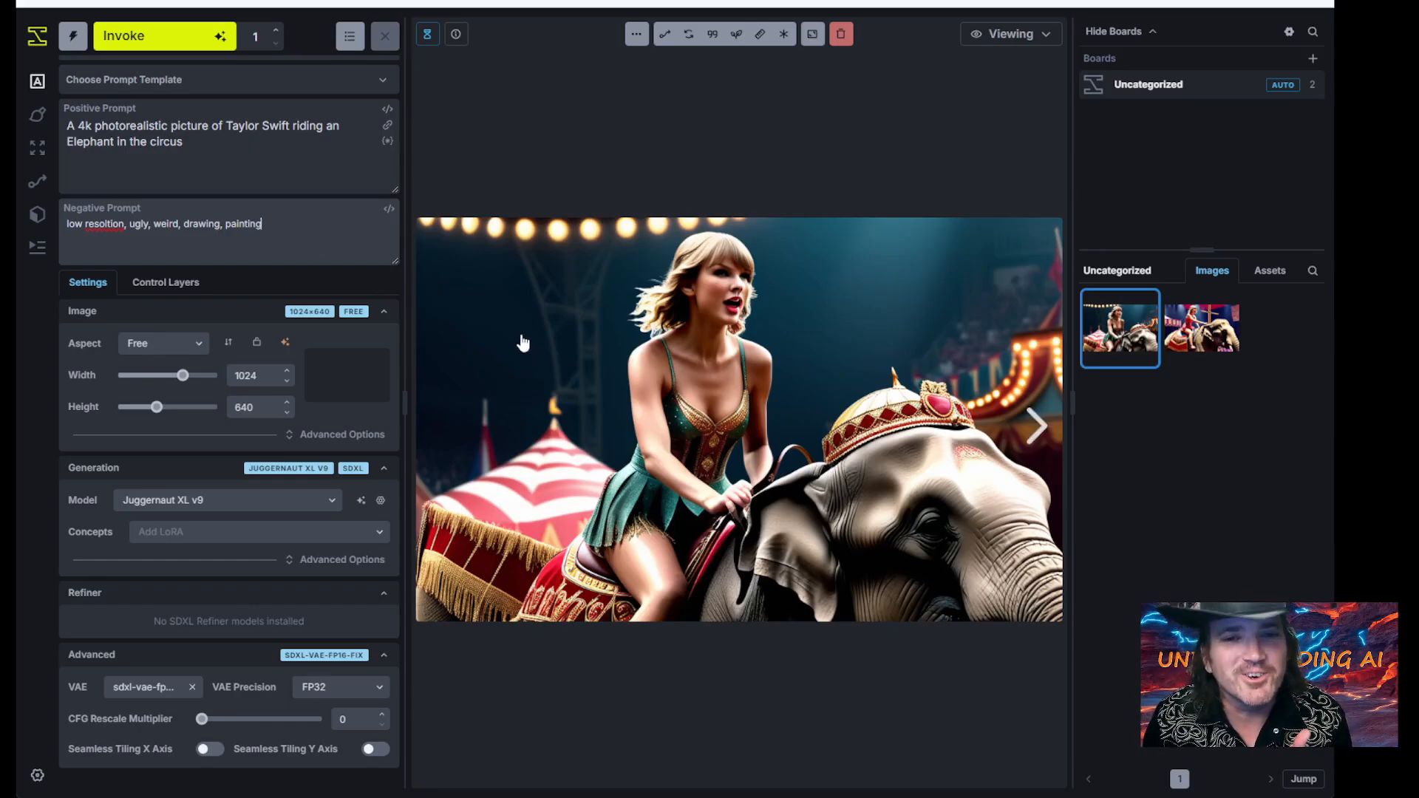
Step: Switch the generation model to Dreamshaper XL v2 Turbo and generate an image with the same prompts
left_click(242, 507)
left_click(247, 553)
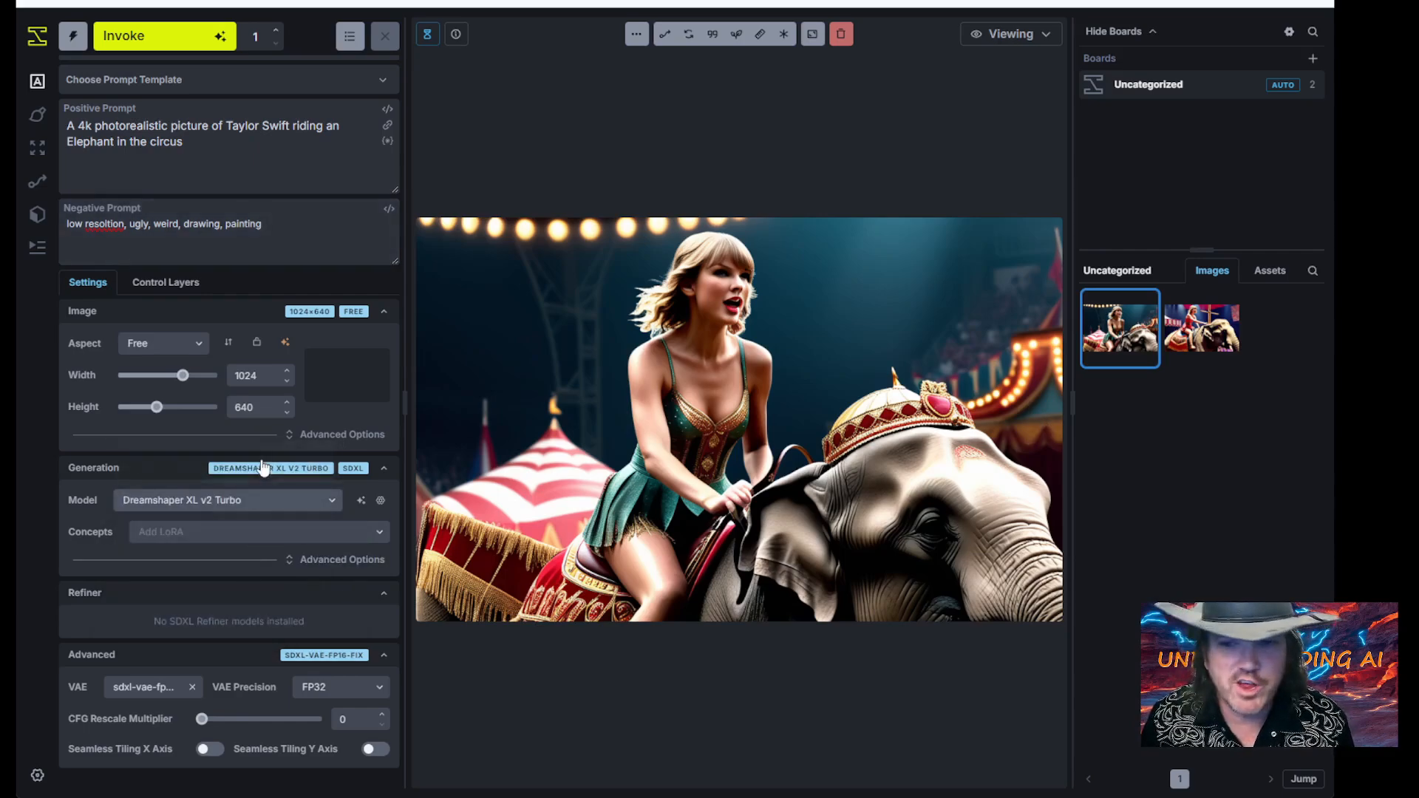
left_click(141, 36)
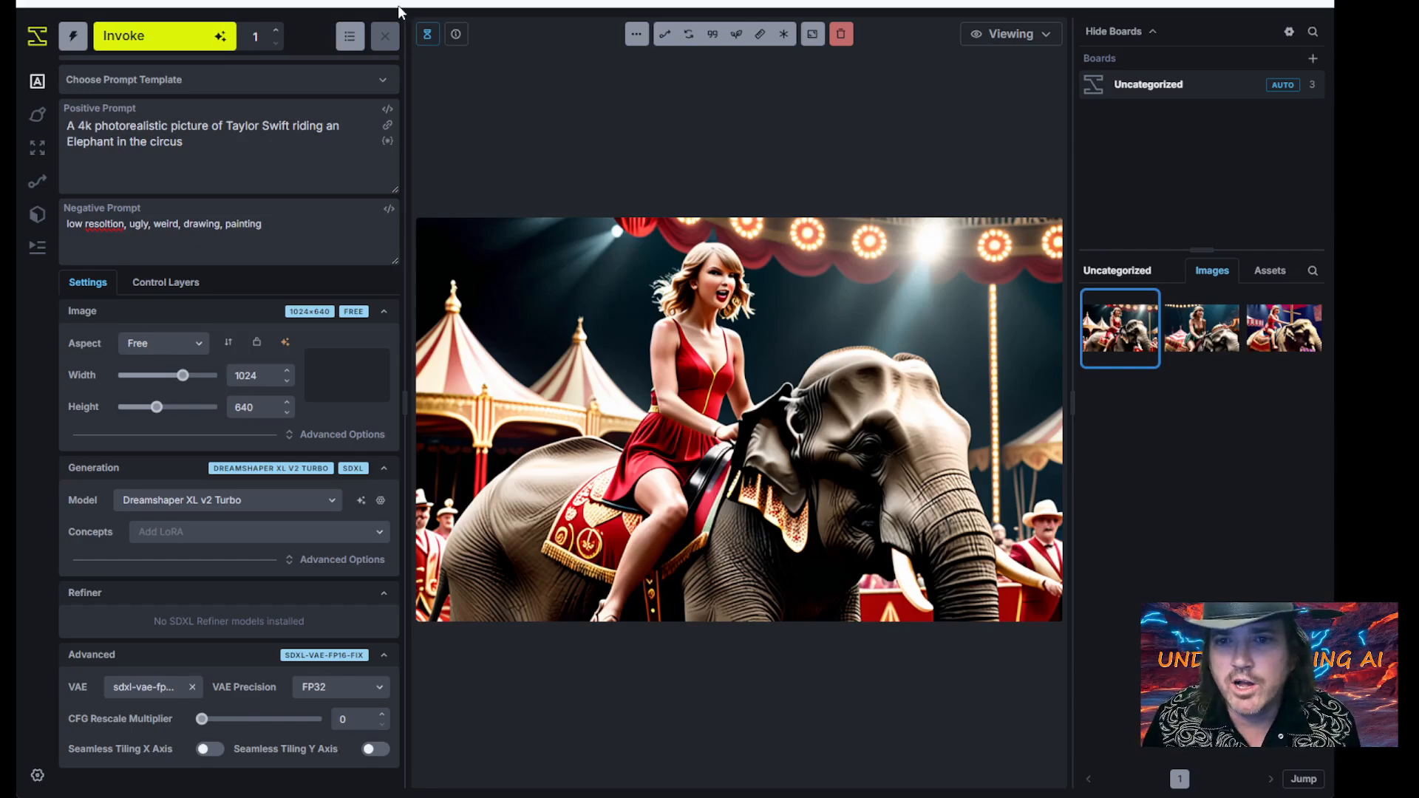
Step: Switch the generation model to STOIQOAfroditexl_XL31 and generate an image with the same prompts
left_click(189, 501)
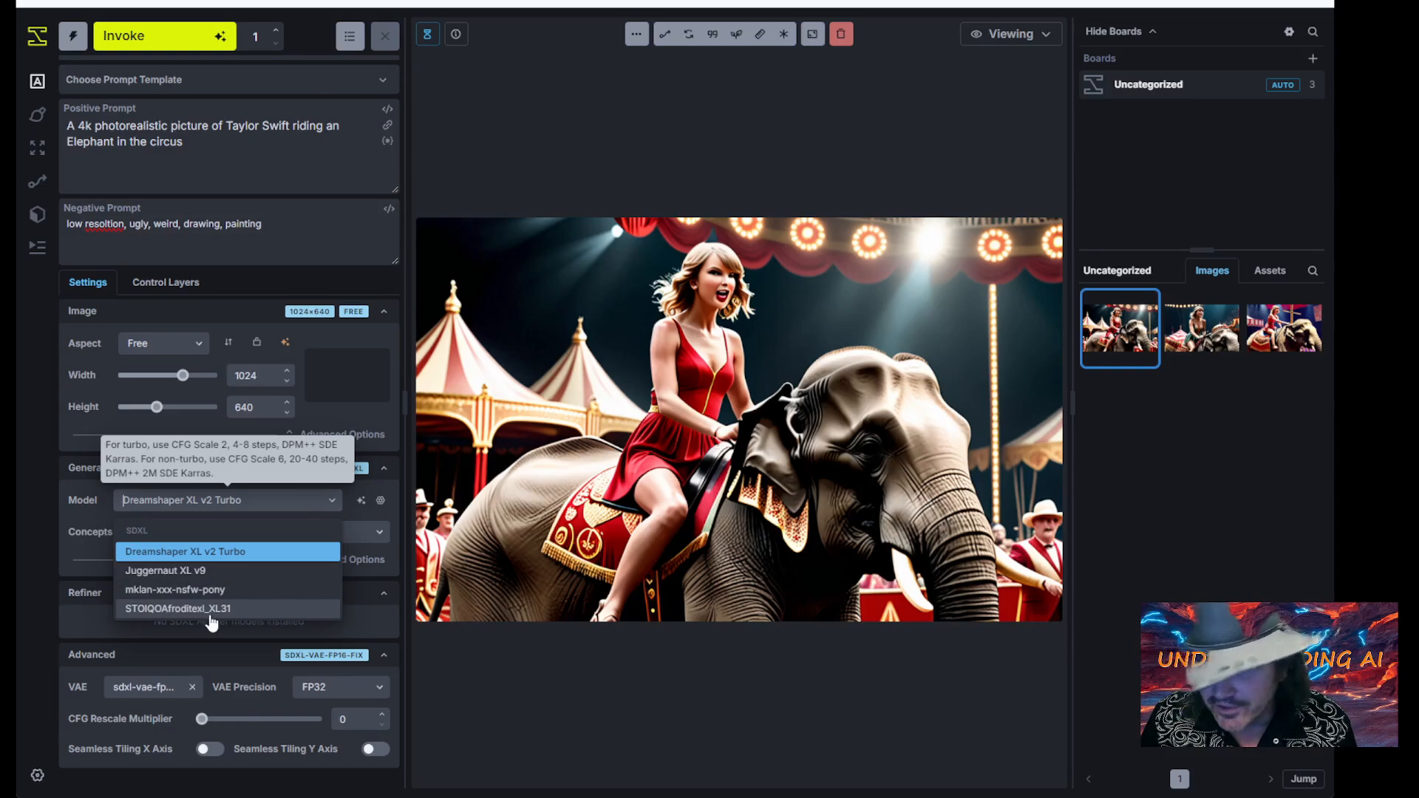
left_click(213, 613)
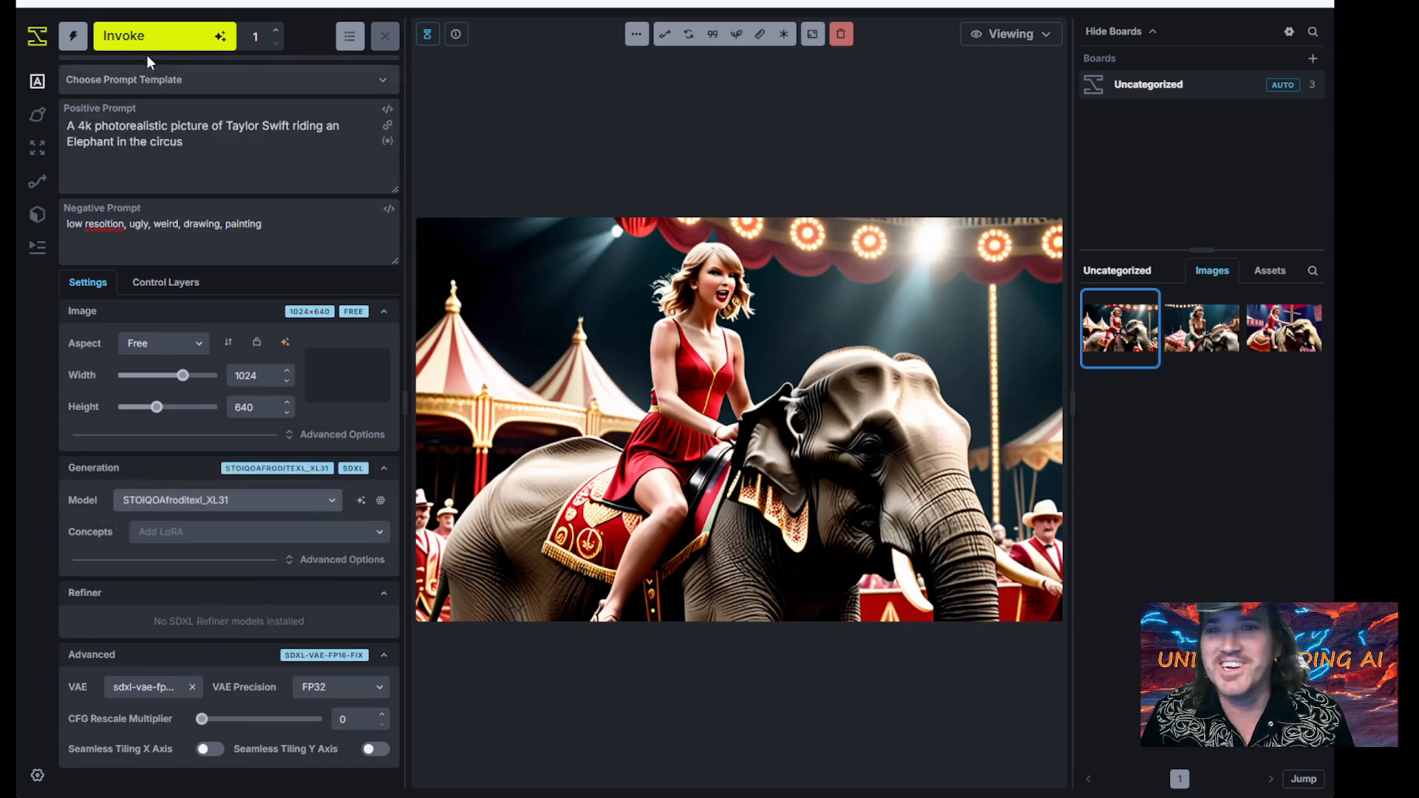
left_click(147, 36)
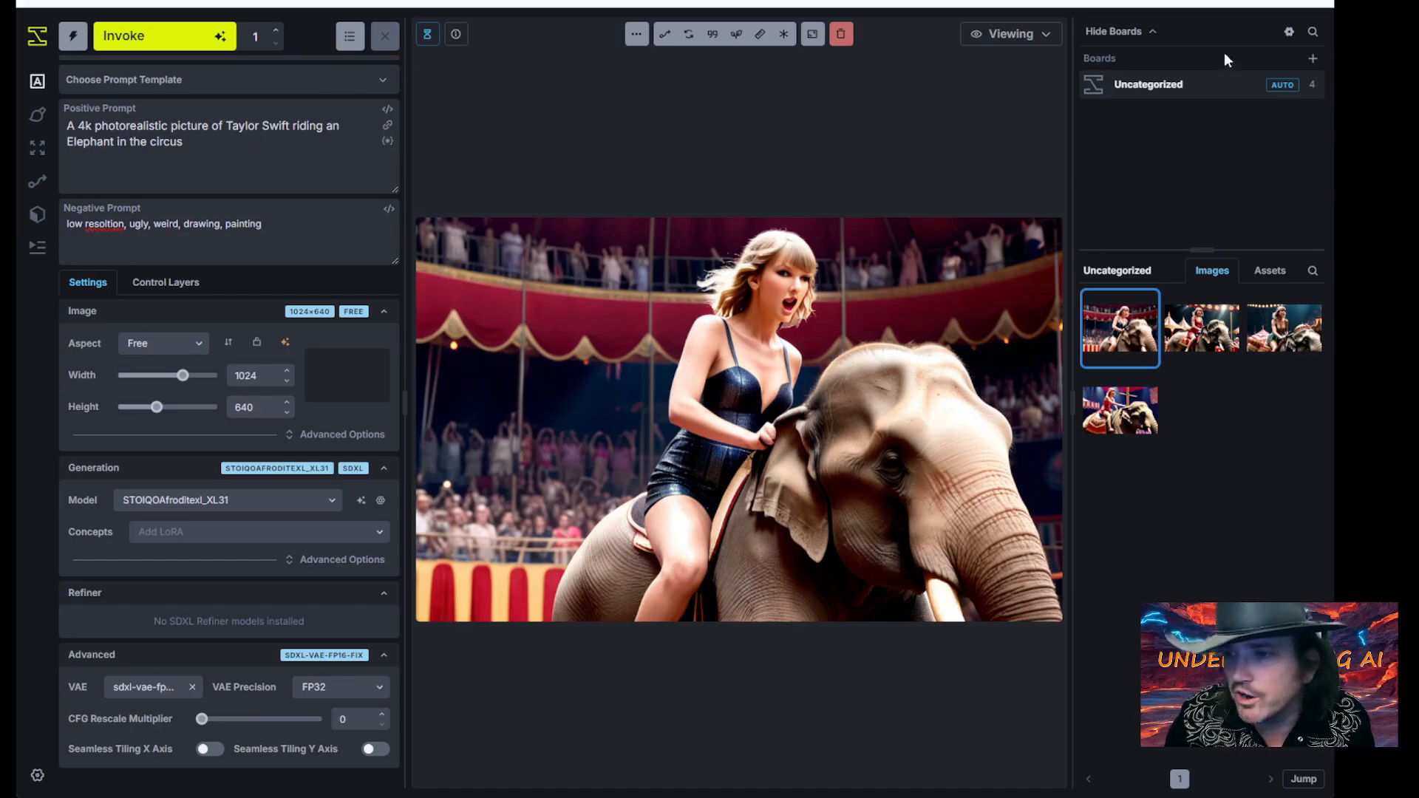
Step: Compare the generated images in the gallery and look over the actions available for a single image
left_click(1201, 328)
left_click(1274, 339)
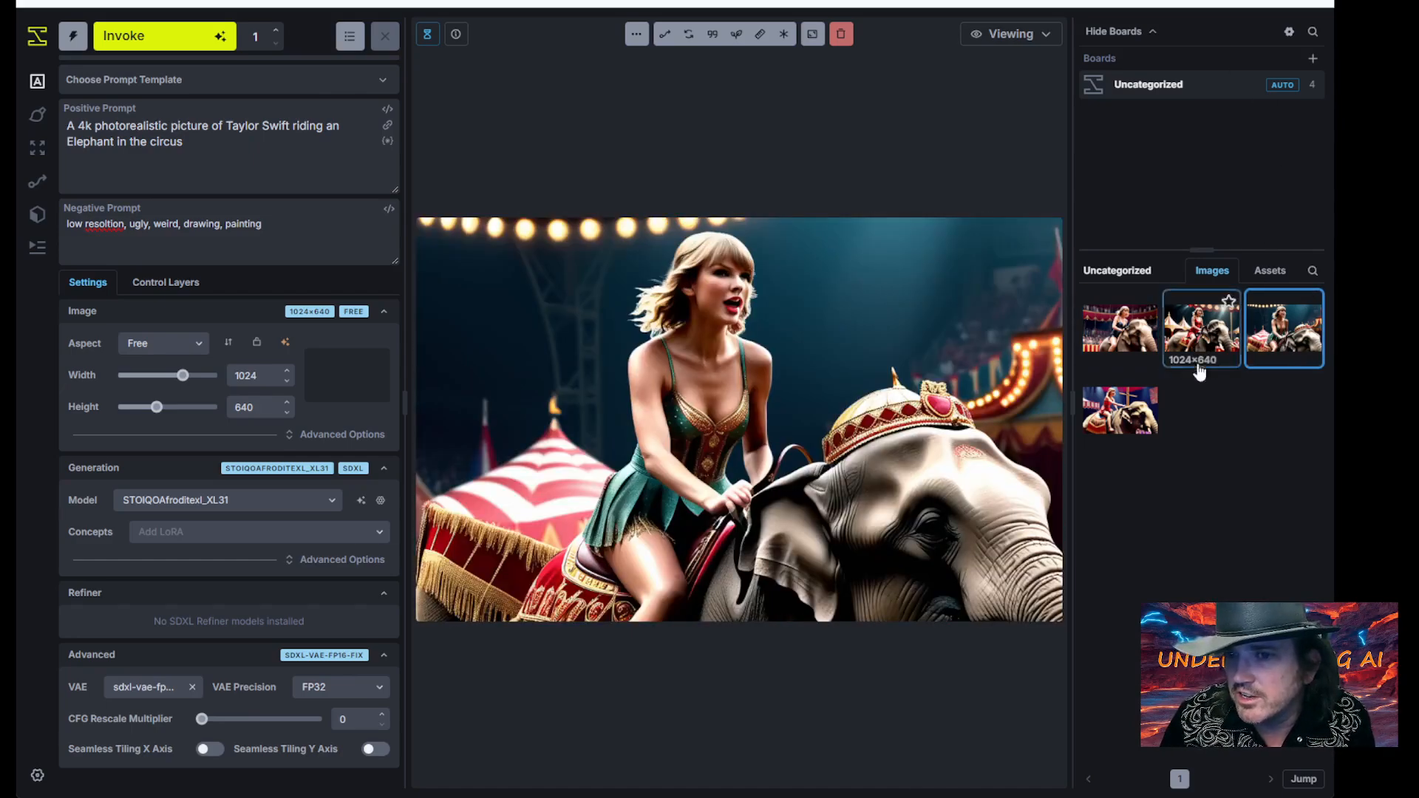
left_click(1120, 416)
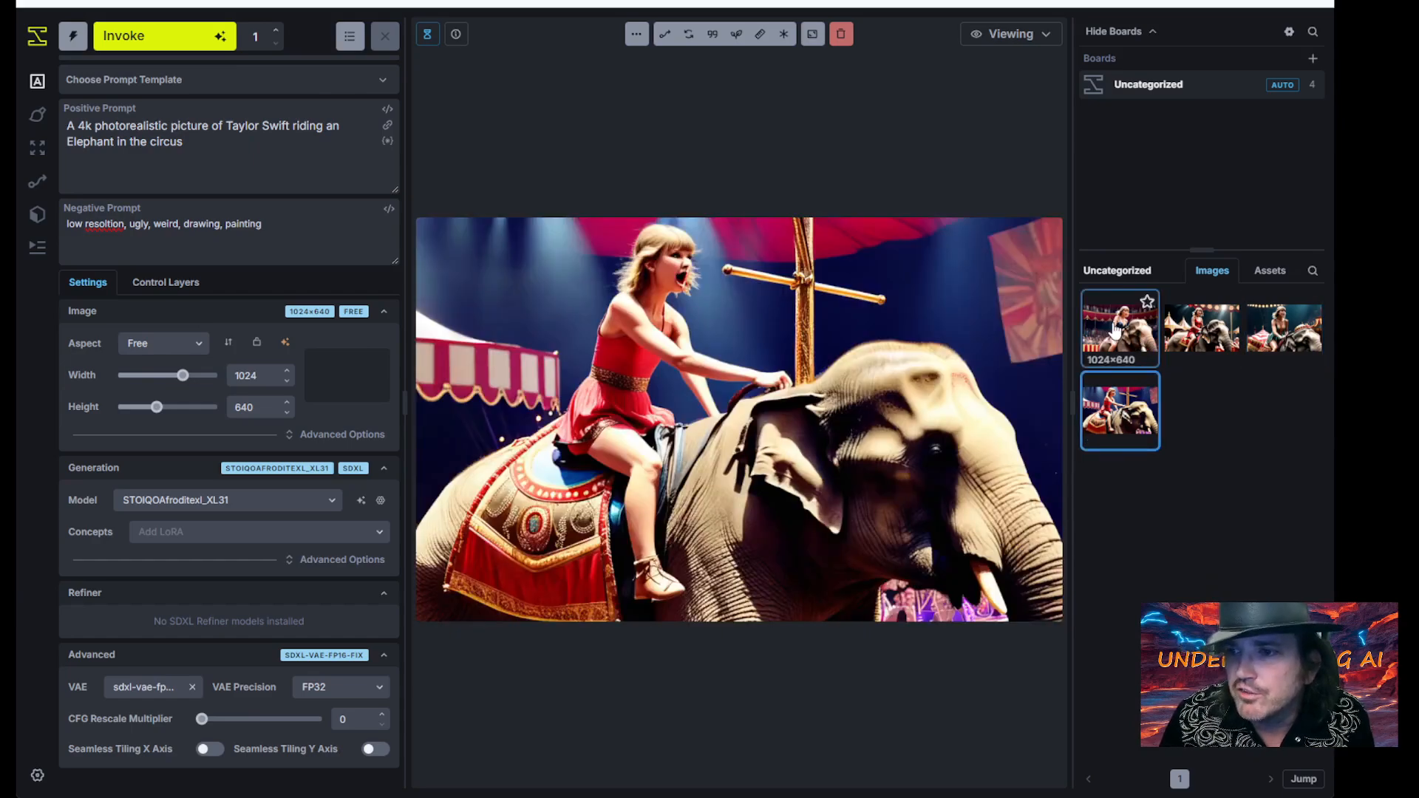
right_click(1115, 330)
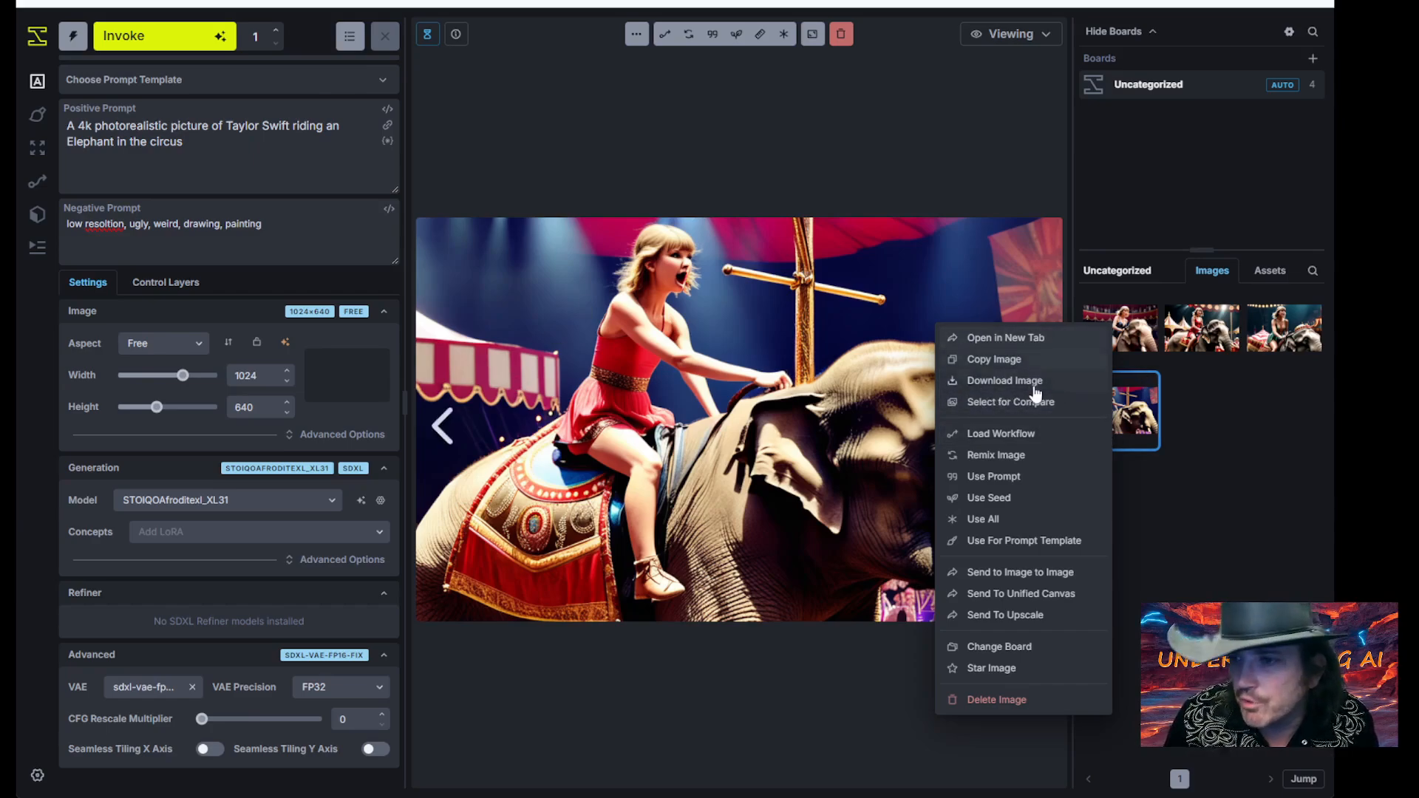
left_click(1133, 342)
right_click(1134, 344)
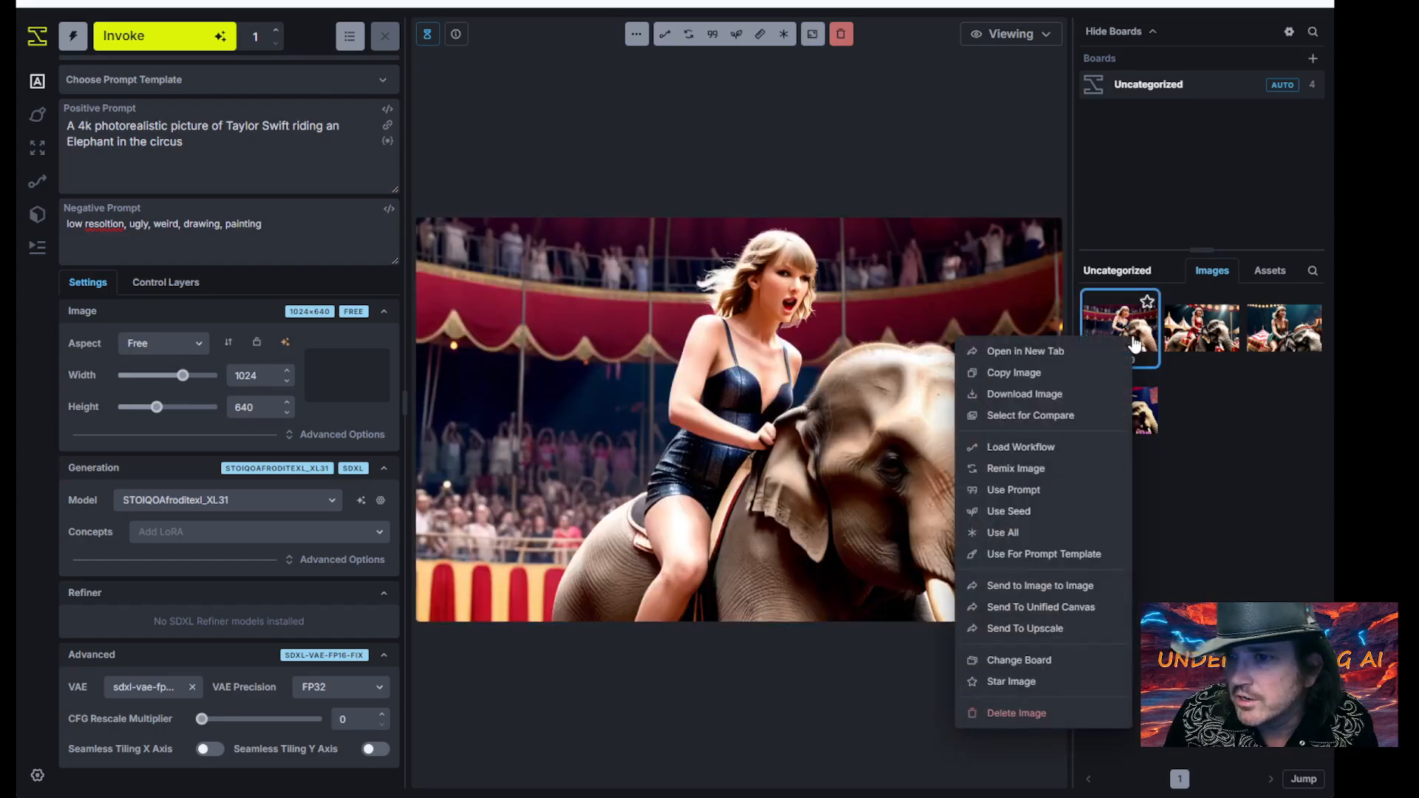
left_click(1201, 336)
left_click(1280, 340)
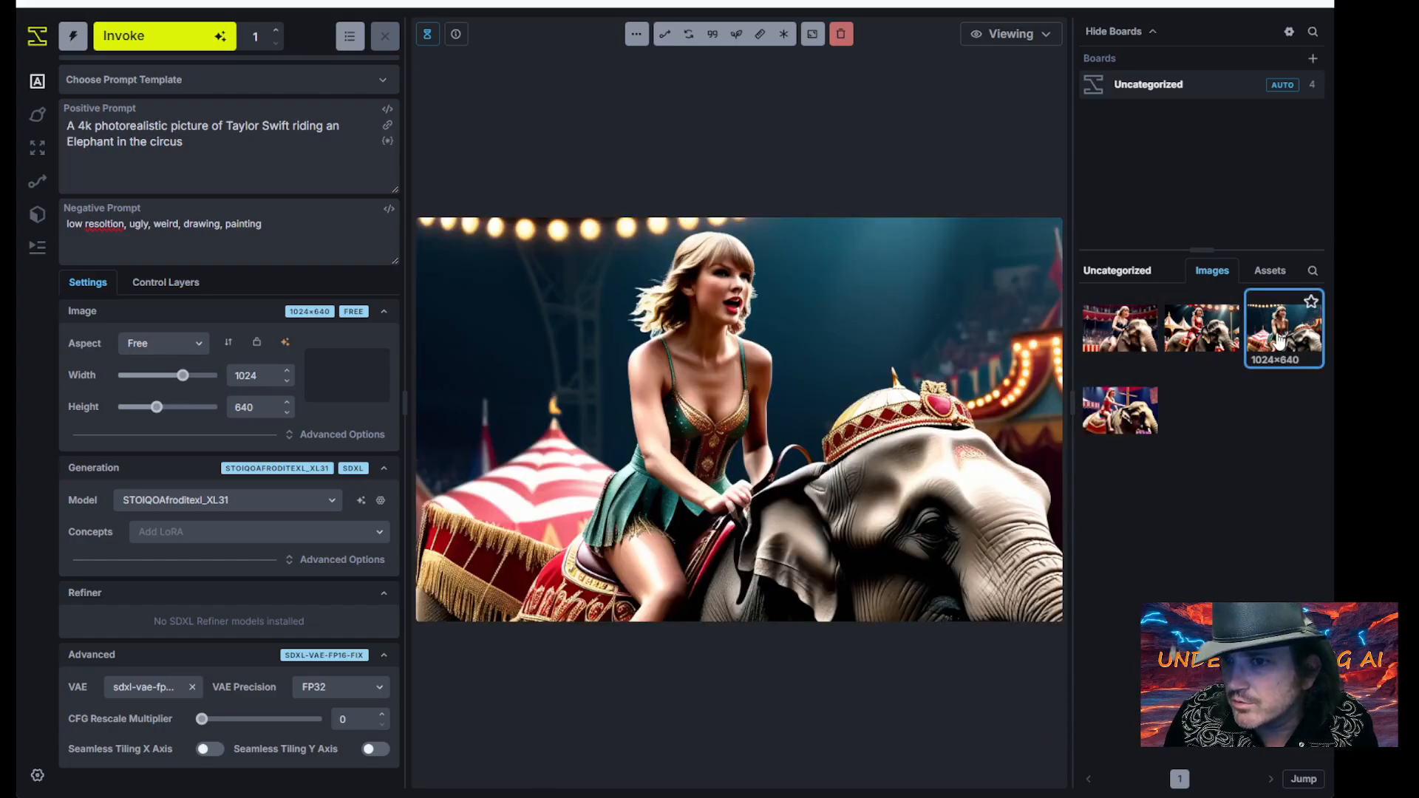
Step: Star the gallery image of the rider in the green costume and recall its prompt
right_click(1307, 314)
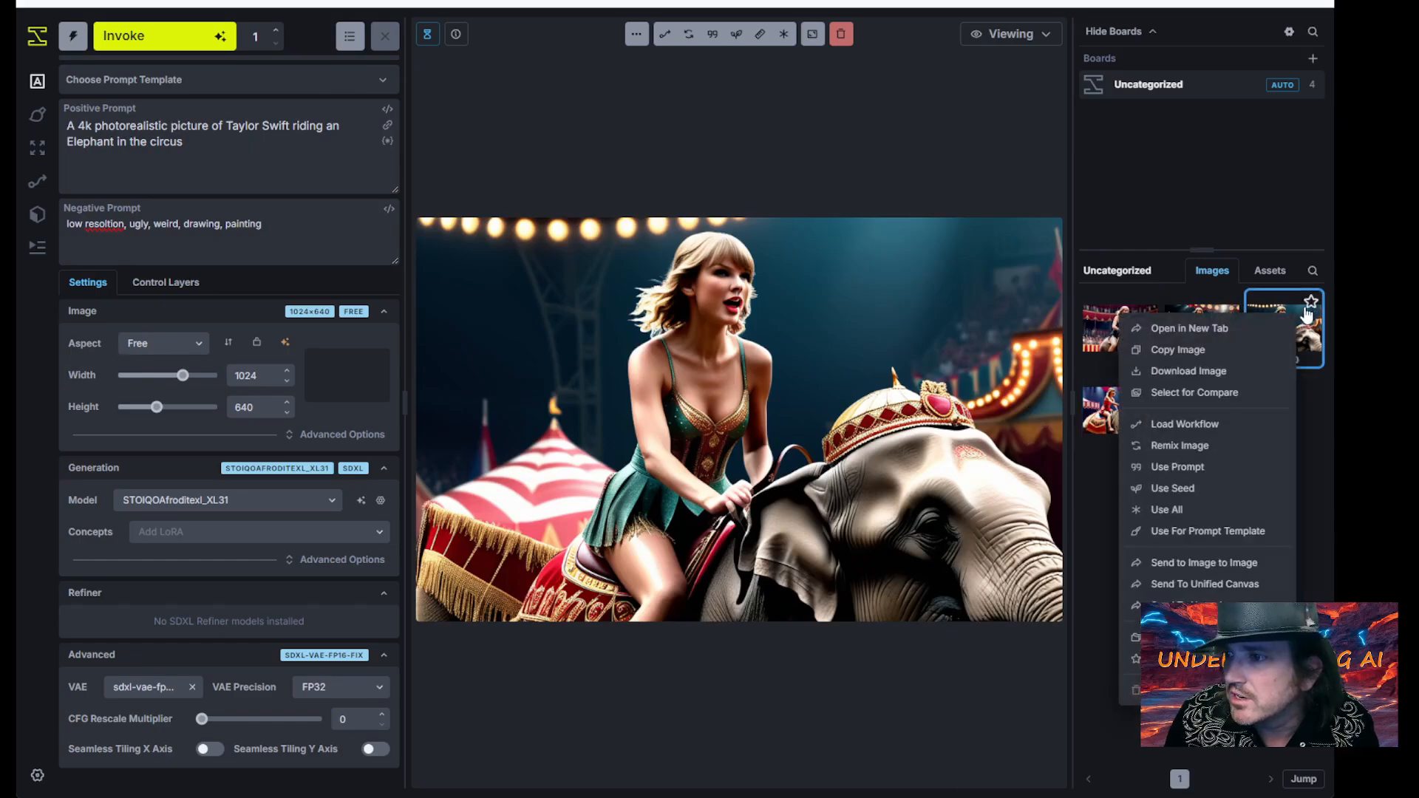
left_click(1117, 325)
right_click(1118, 325)
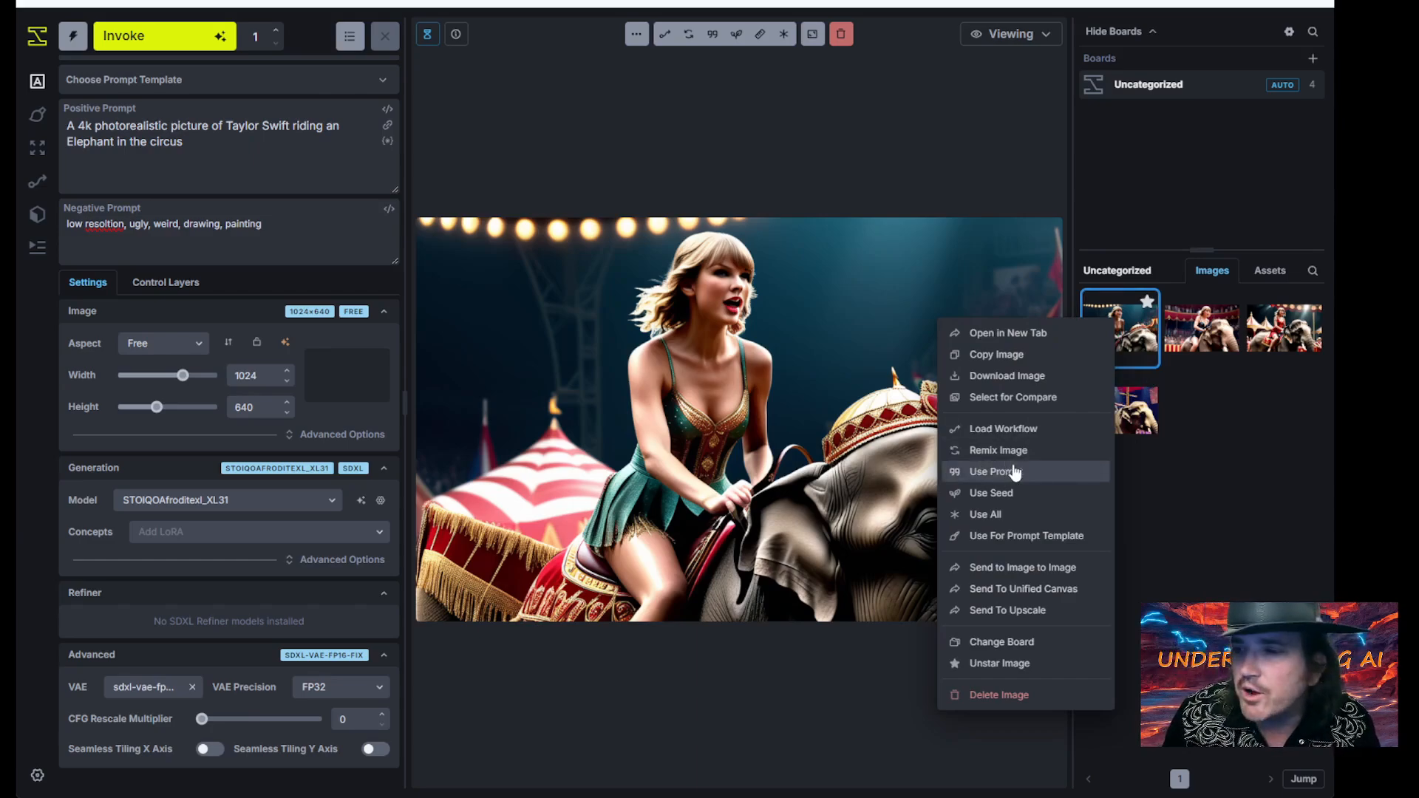
left_click(1014, 473)
Step: Replace the positive prompt with the copied Civitai download URL, undo that, and recall the starred image's prompt
left_click_drag(295, 158, 25, 116)
type("https://civitai.com/api/download/models/780183?type=Model&format=SafeTensor&size=pruned&fp=fp16")
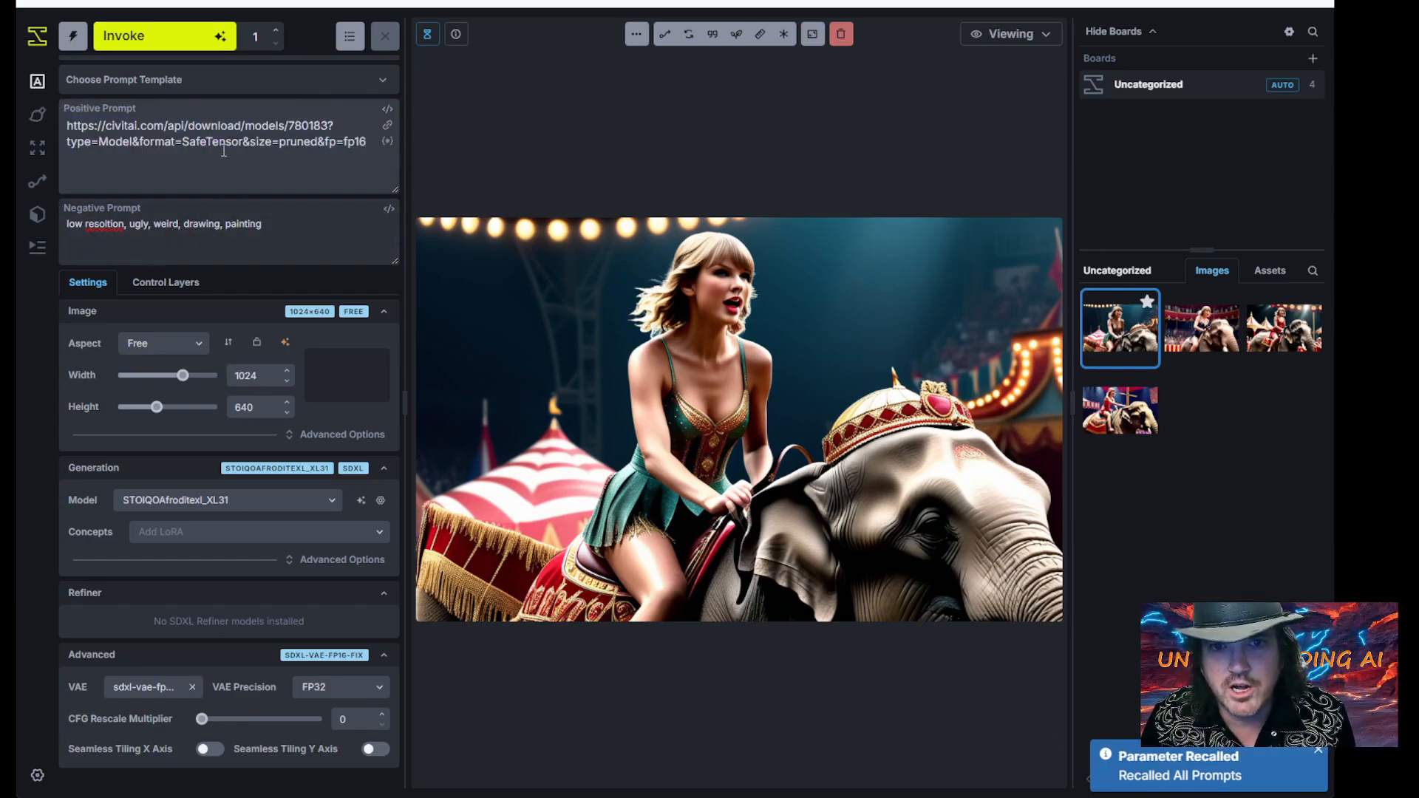
key("ctrl+z")
right_click(1141, 347)
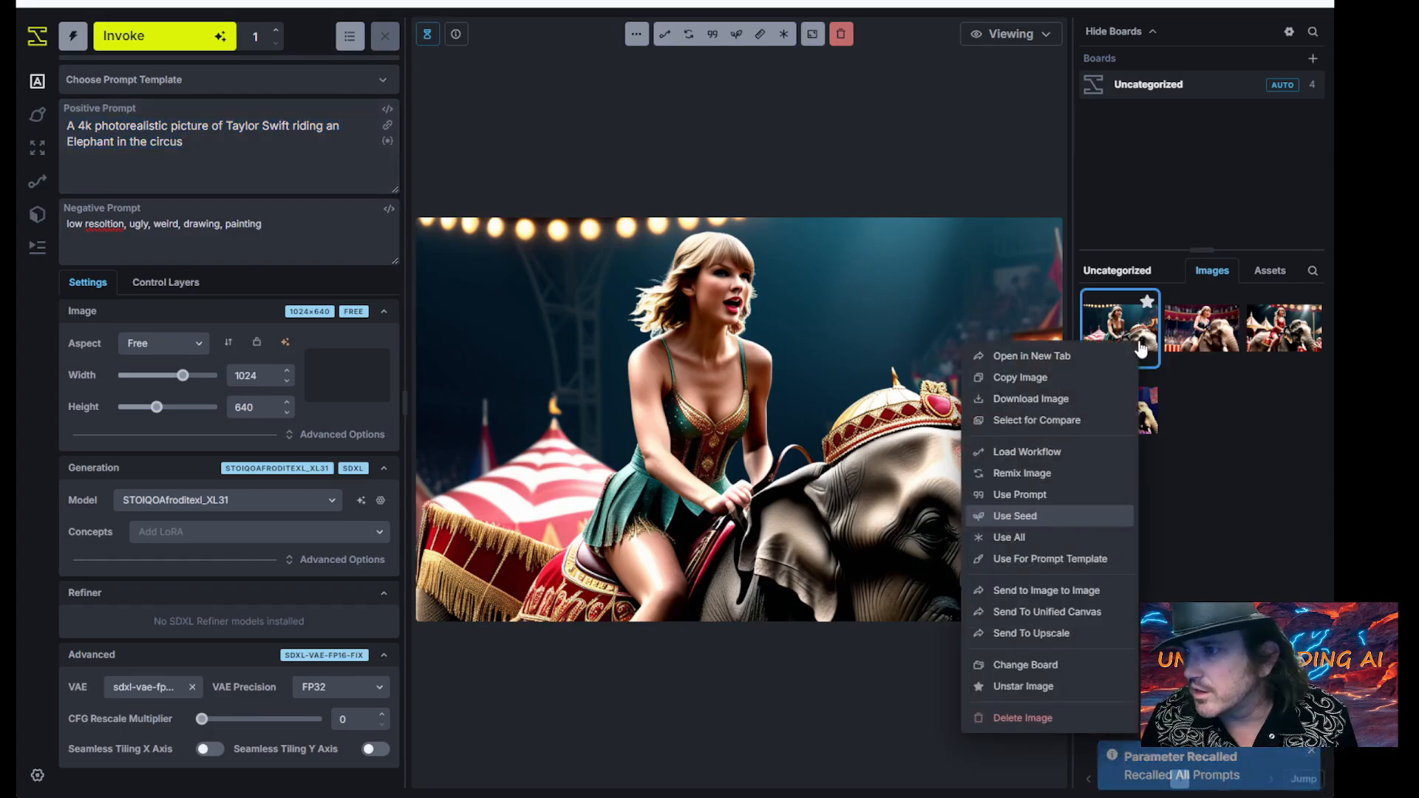
left_click(1020, 495)
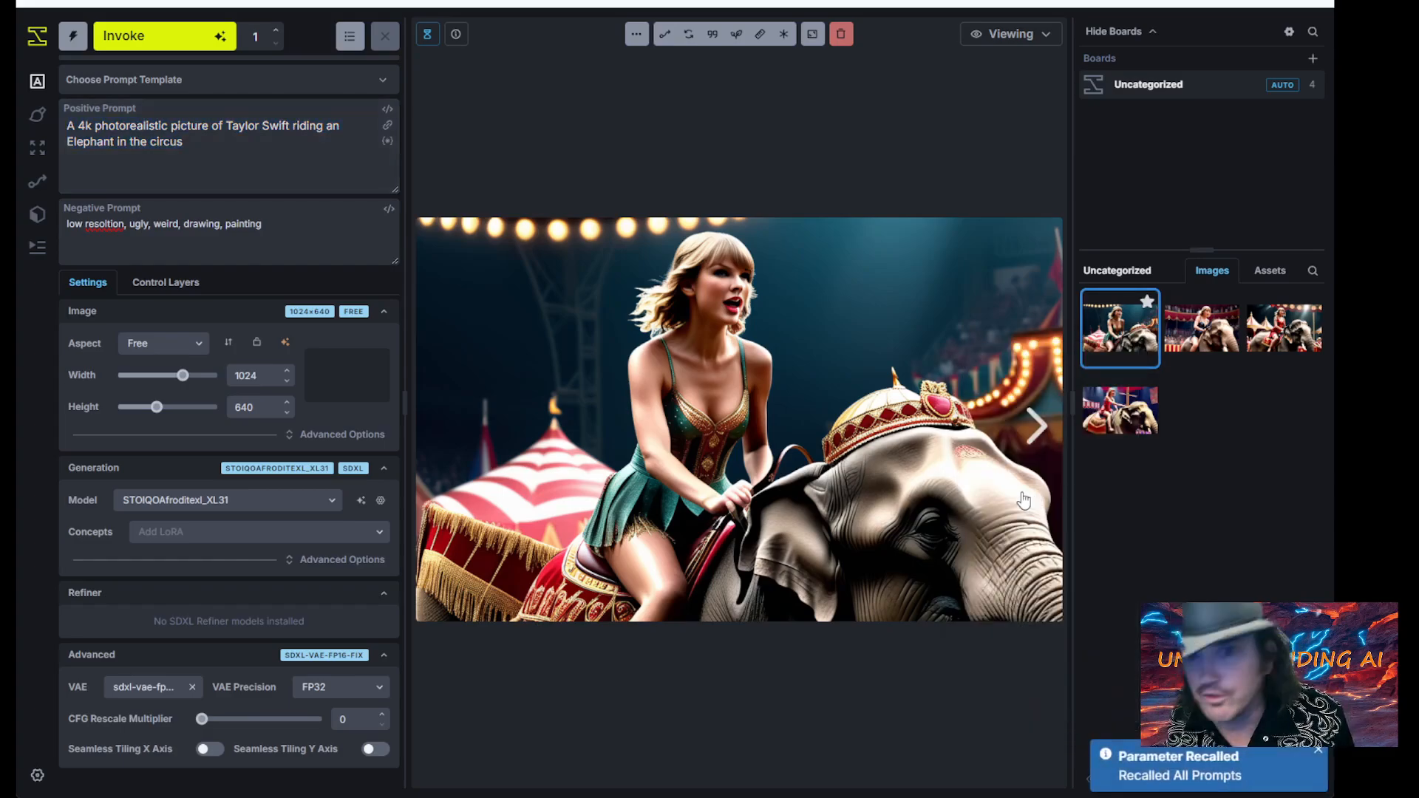
left_click(251, 149)
key("ctrl+a")
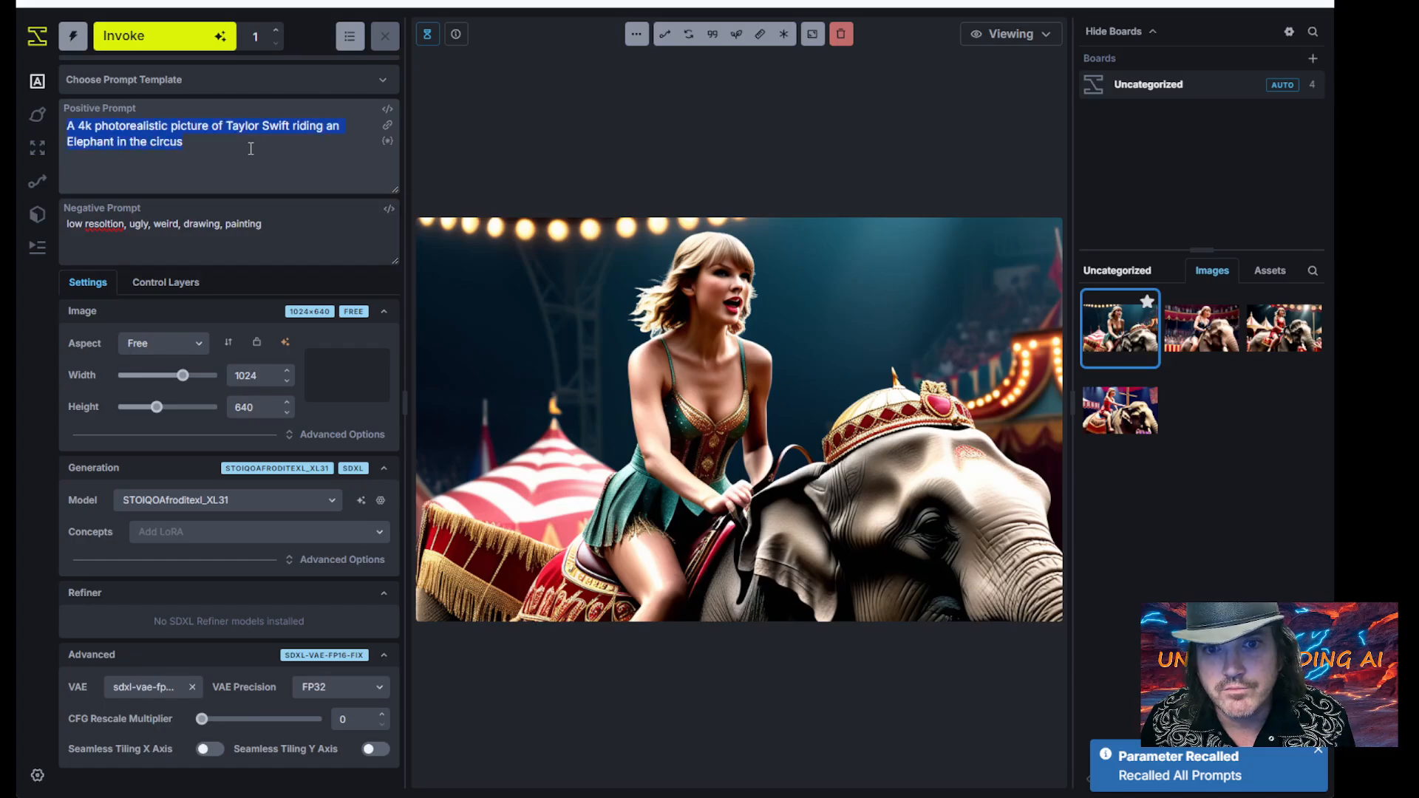
left_click(251, 149)
key("ctrl+a")
key("ctrl+v")
key("ctrl+z")
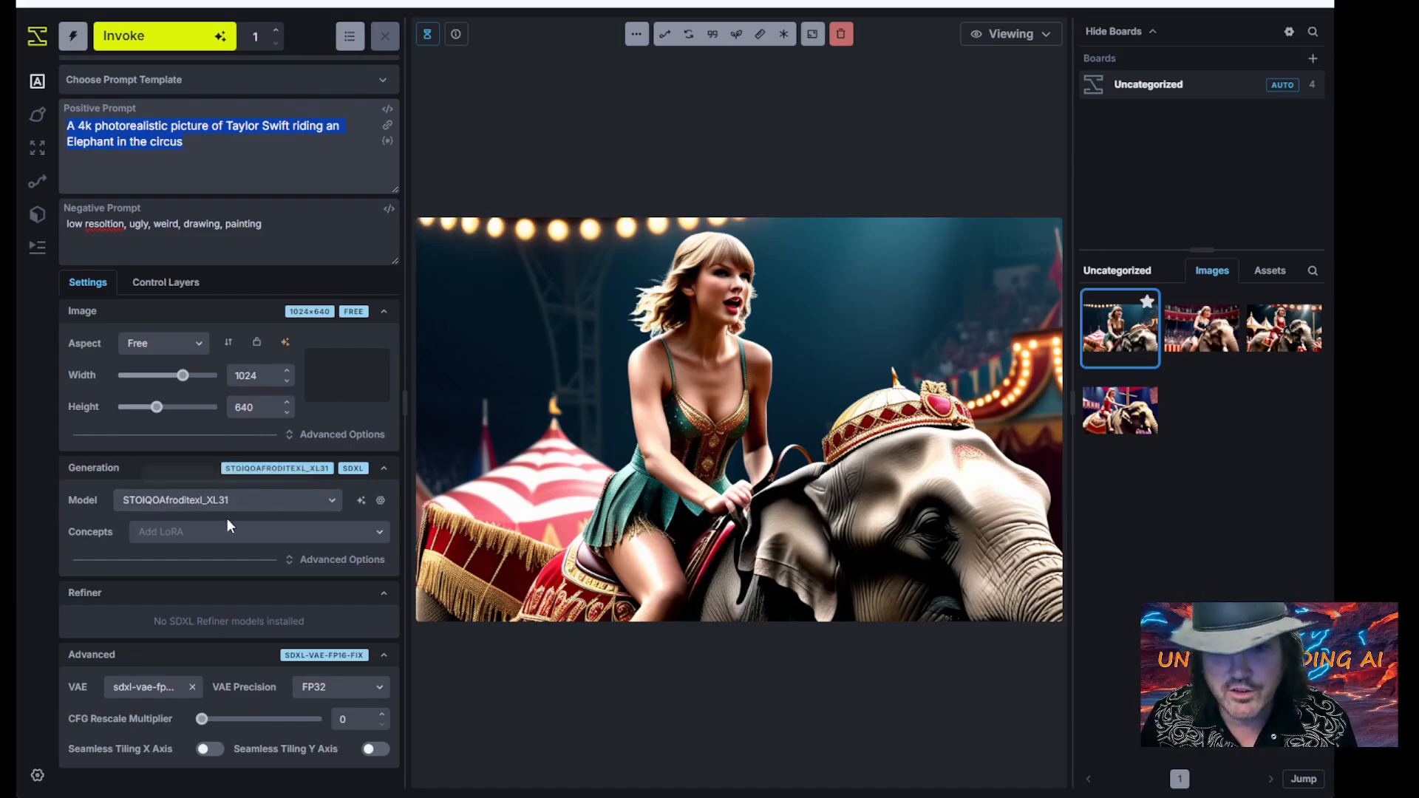
Step: Add the Noodles Style LoRA as a concept for the generation
left_click(254, 534)
left_click(251, 609)
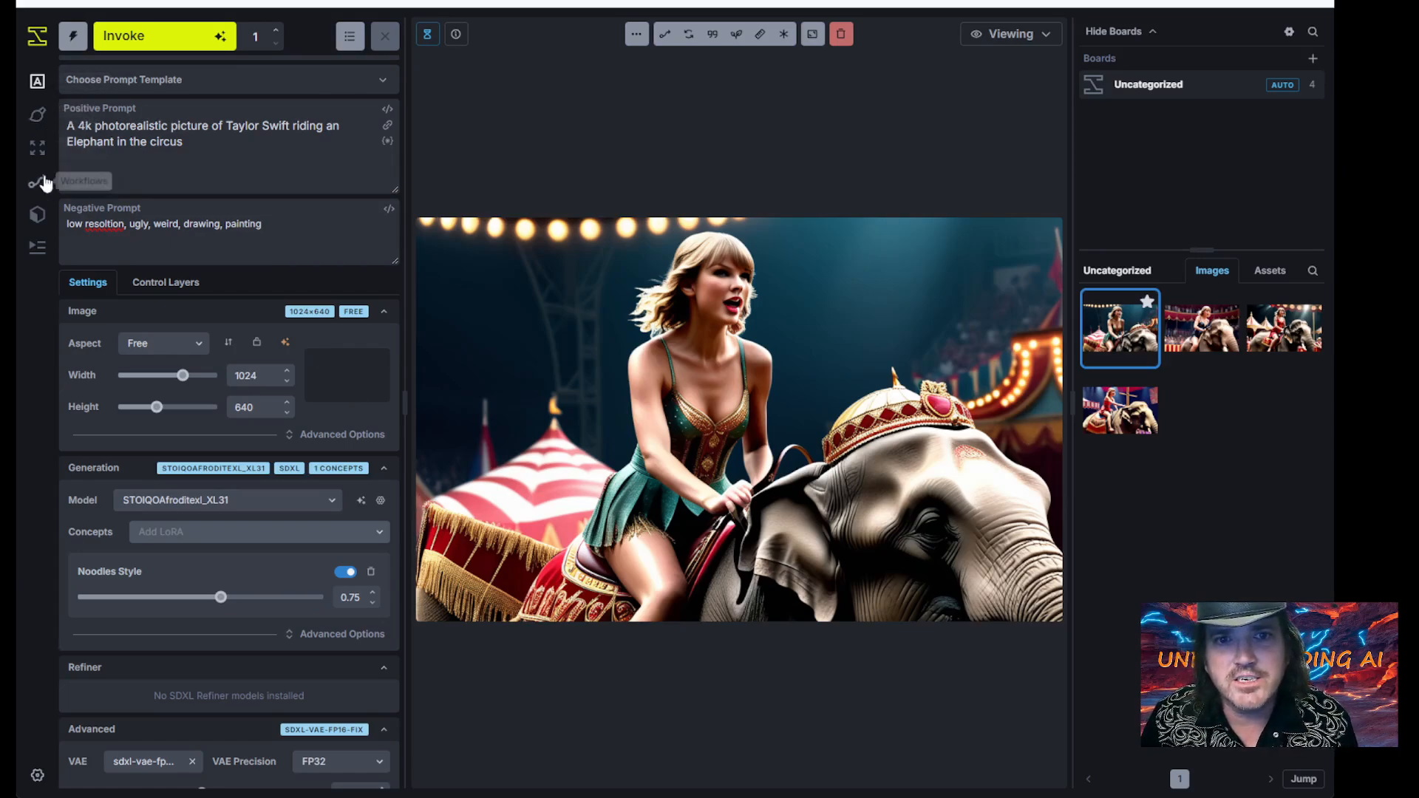
Step: Check the Noodles Style trigger word in the Model Manager, then append ". noodlez" to the positive prompt and generate an image
left_click(37, 214)
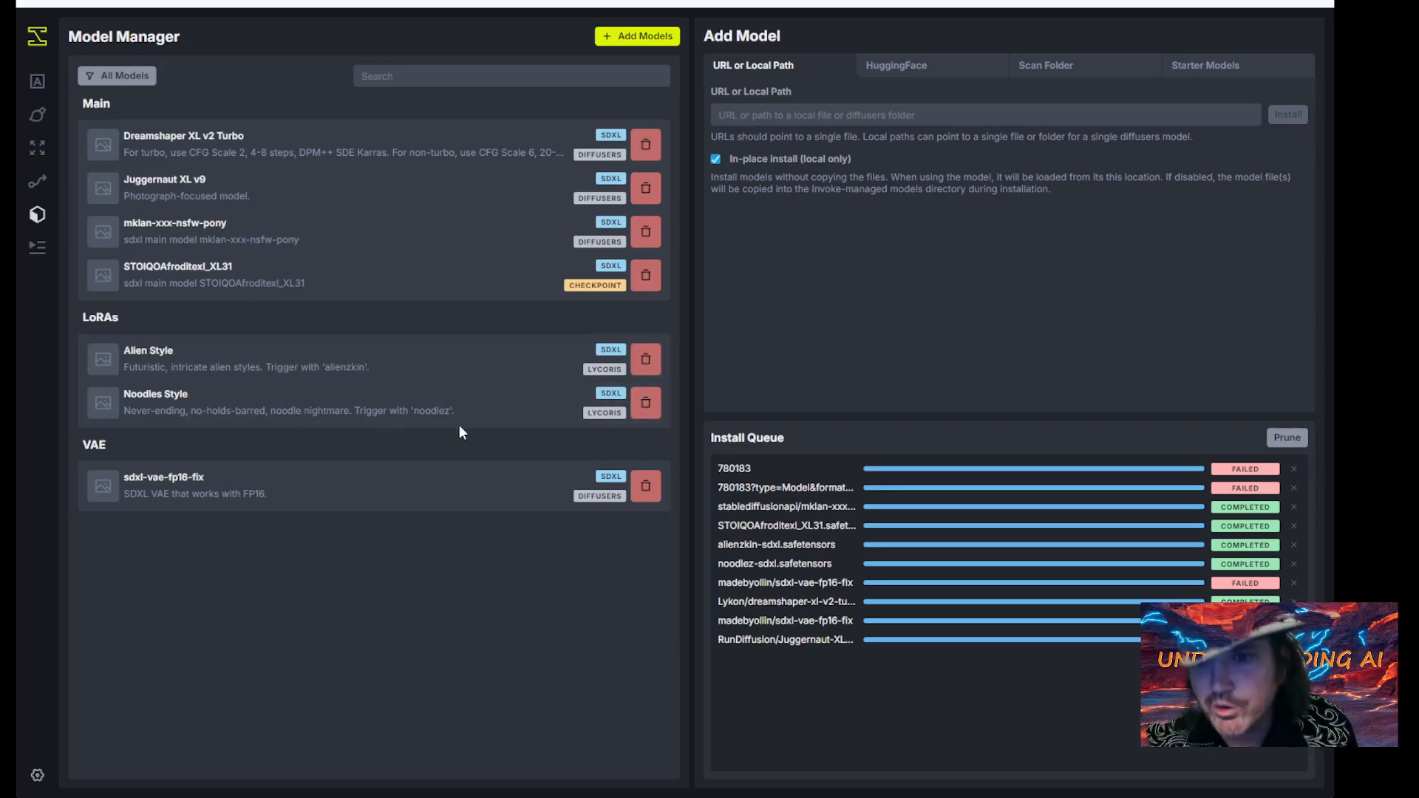
left_click(42, 91)
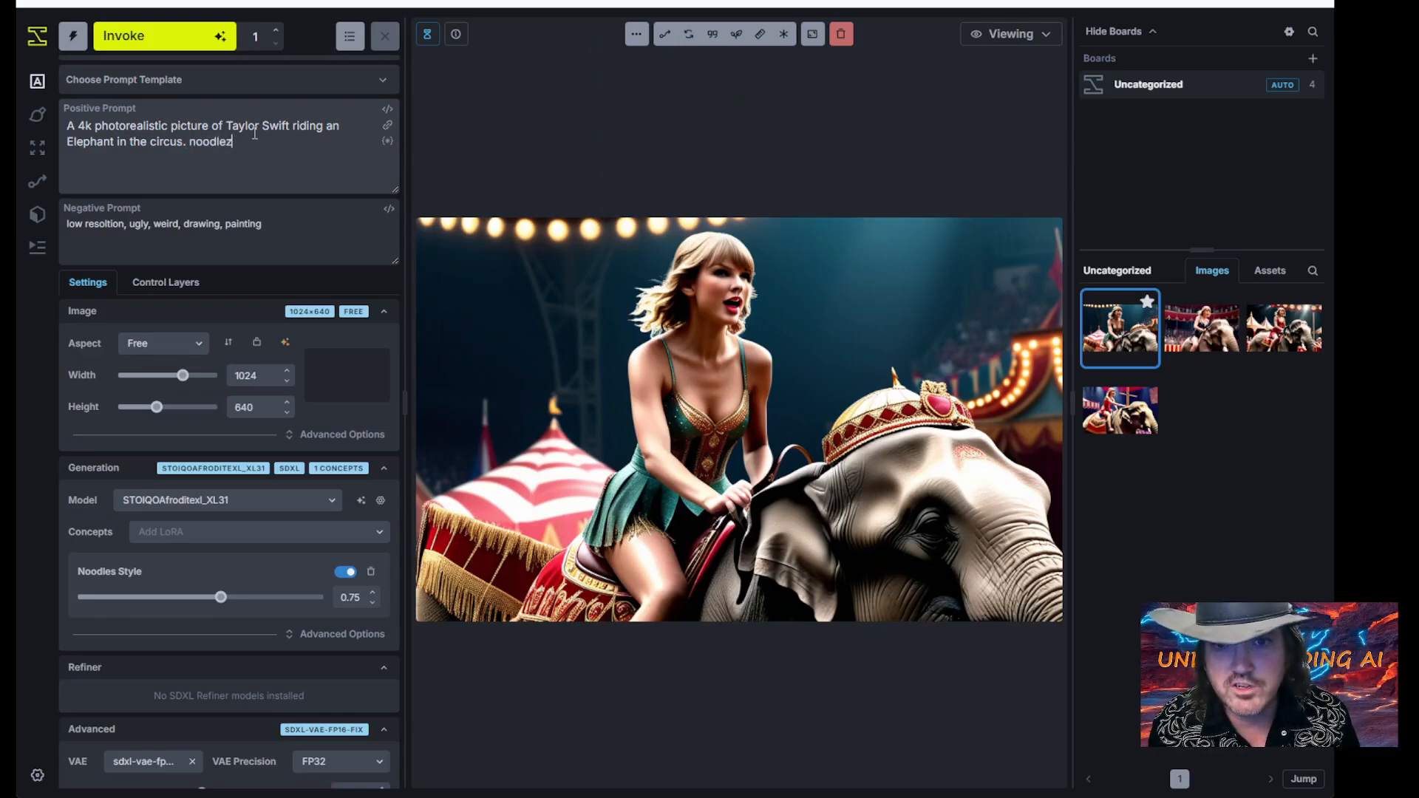
key("ctrl+Return")
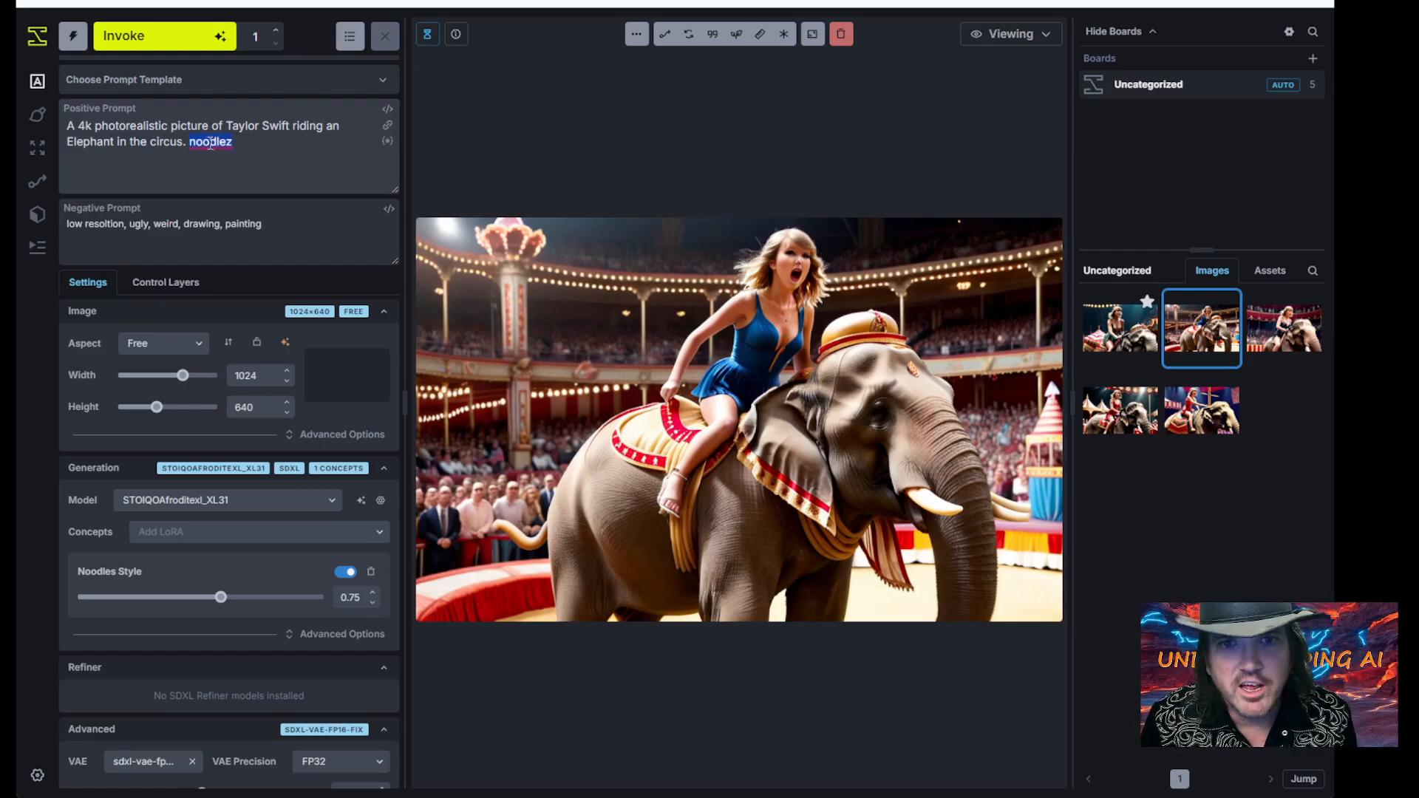
Step: Remove the trailing "noodlez" from the positive prompt, insert "wearing noodlez" before "riding", and generate an image
key("BackSpace")
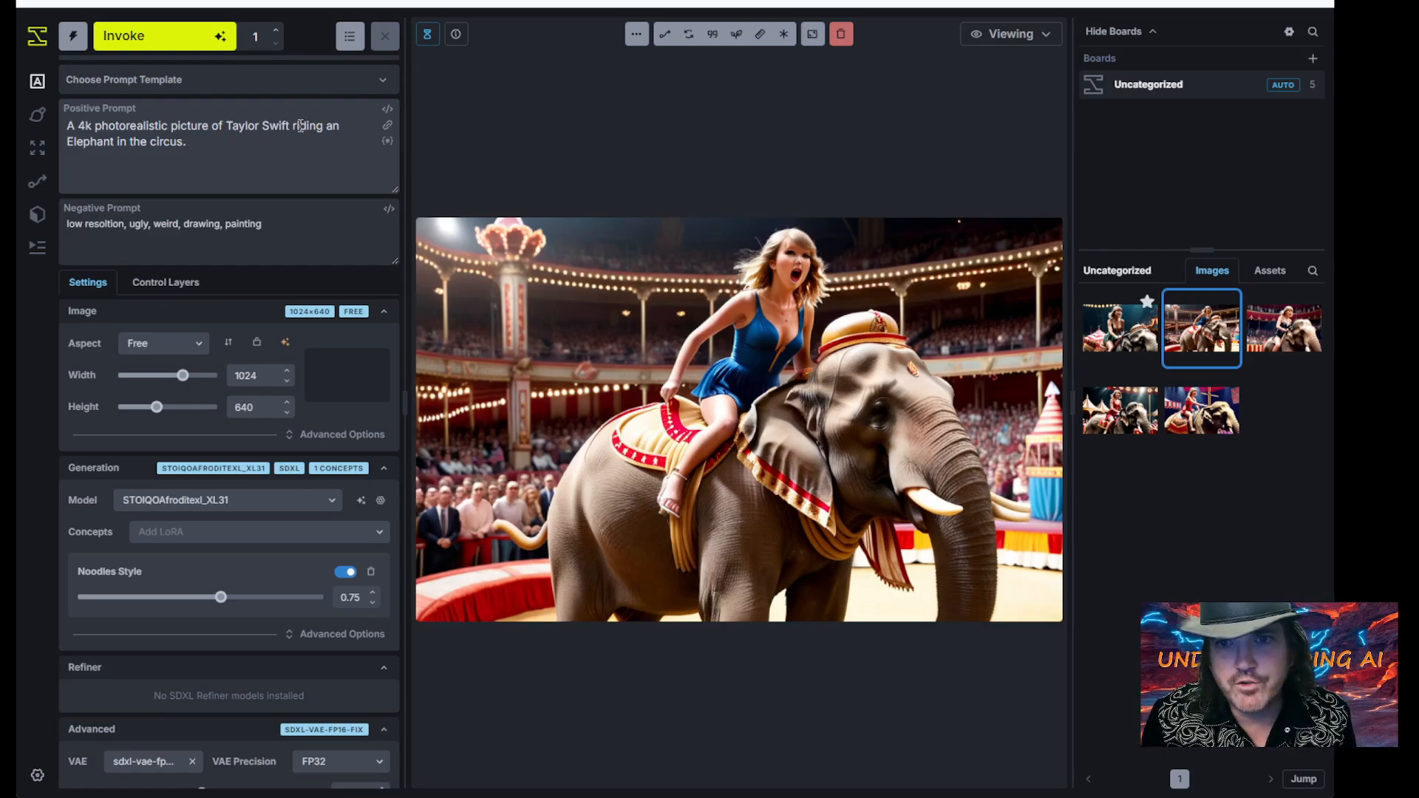
type("wear")
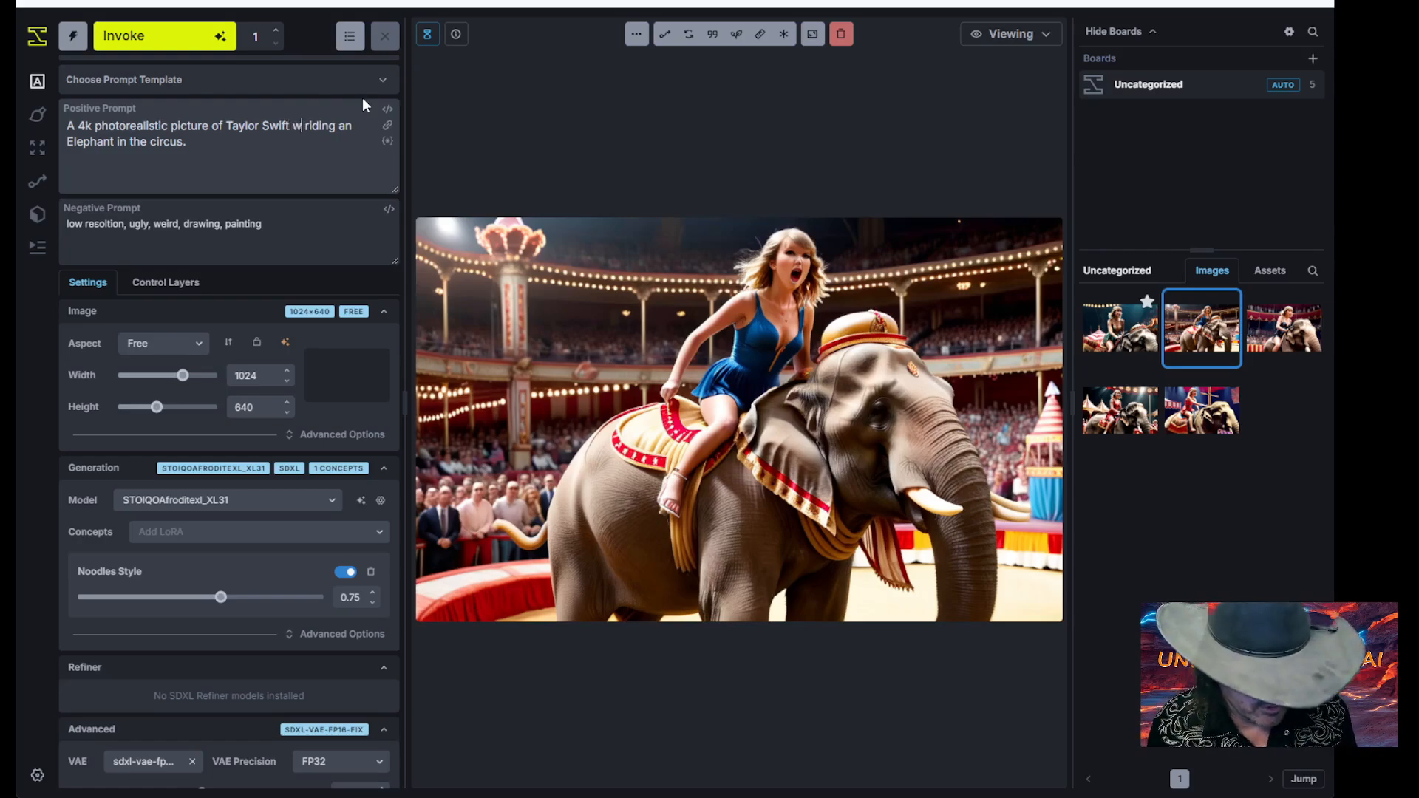
type("ing noodlez")
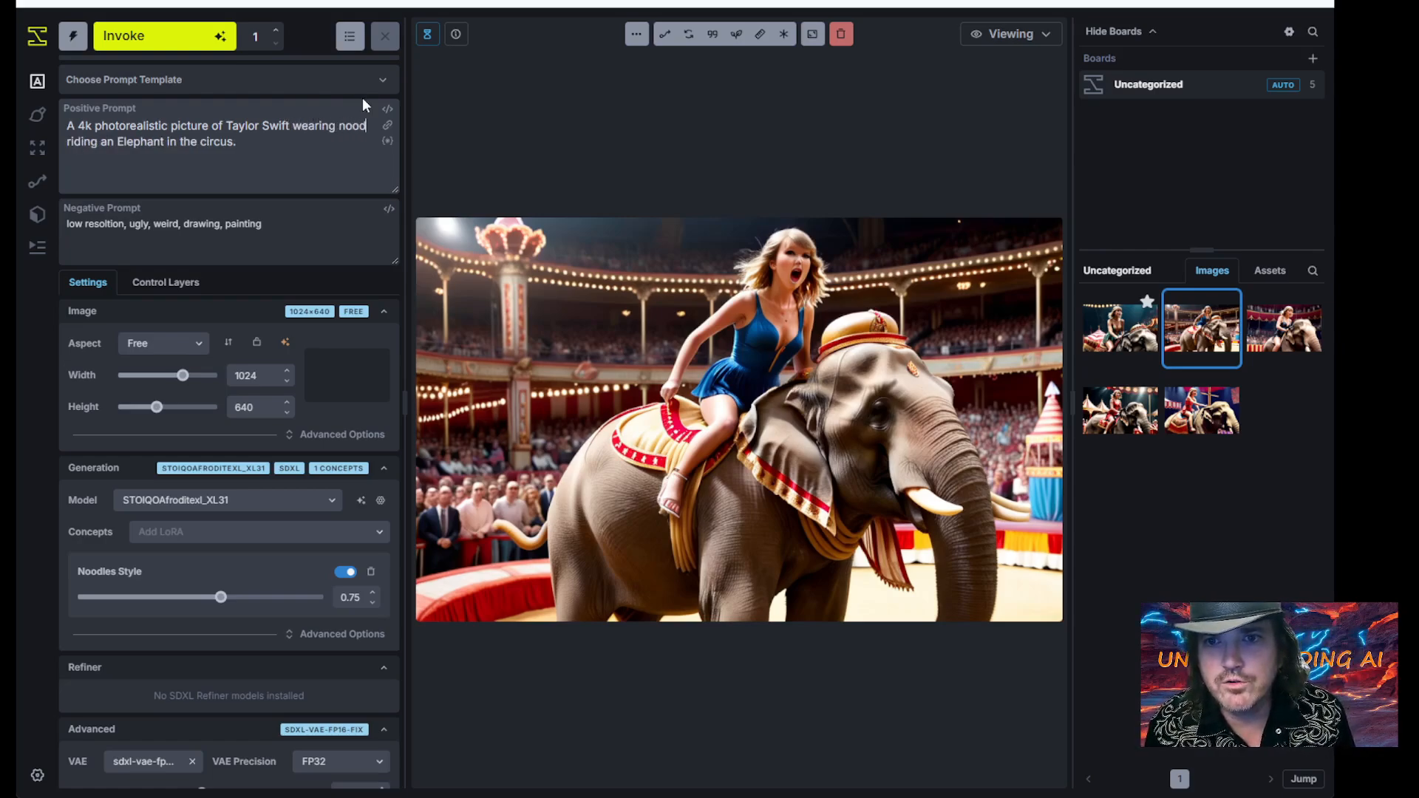
key("ctrl+Return")
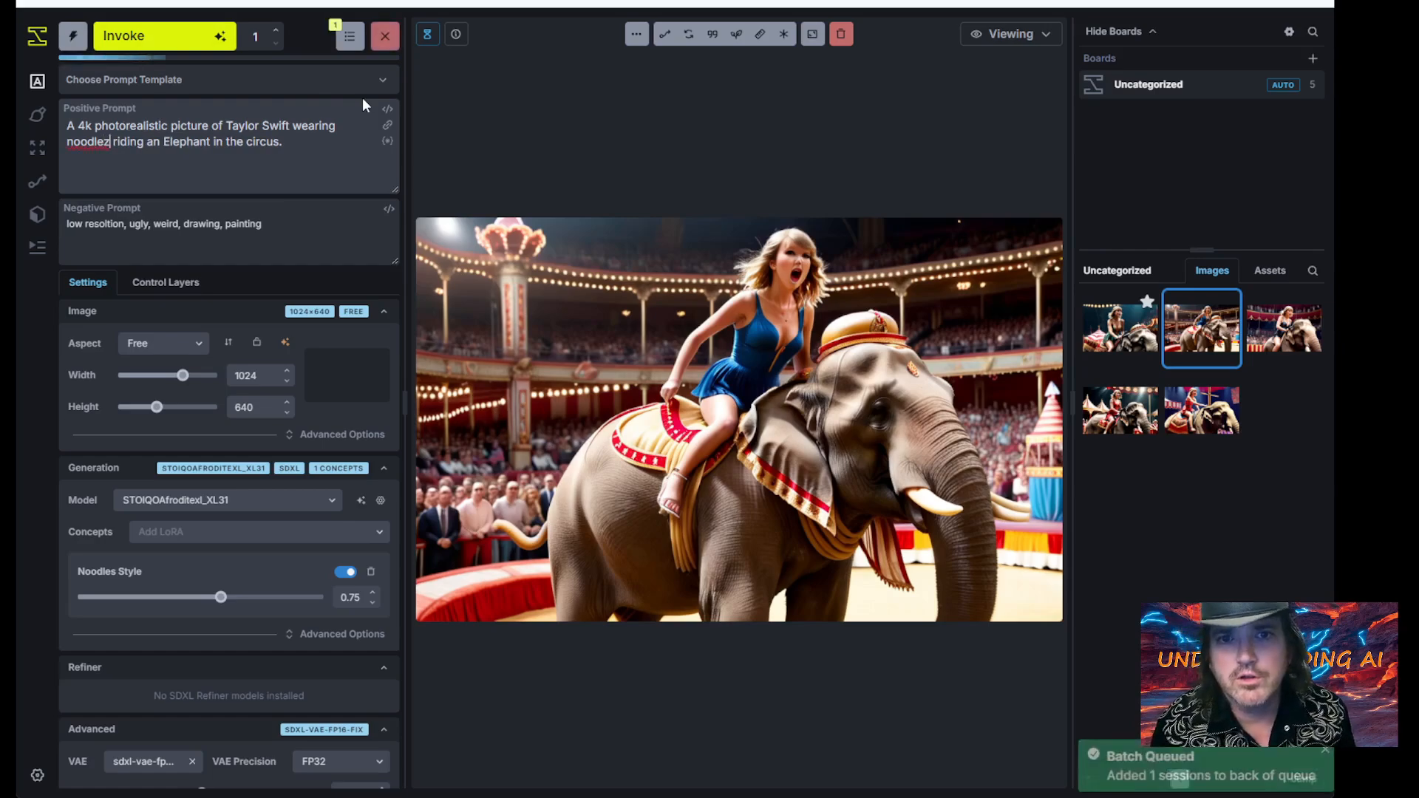
Step: Recheck the Noodles Style trigger word in the Model Manager, then raise that LoRA's weight to 1.88 and generate an image
left_click(38, 215)
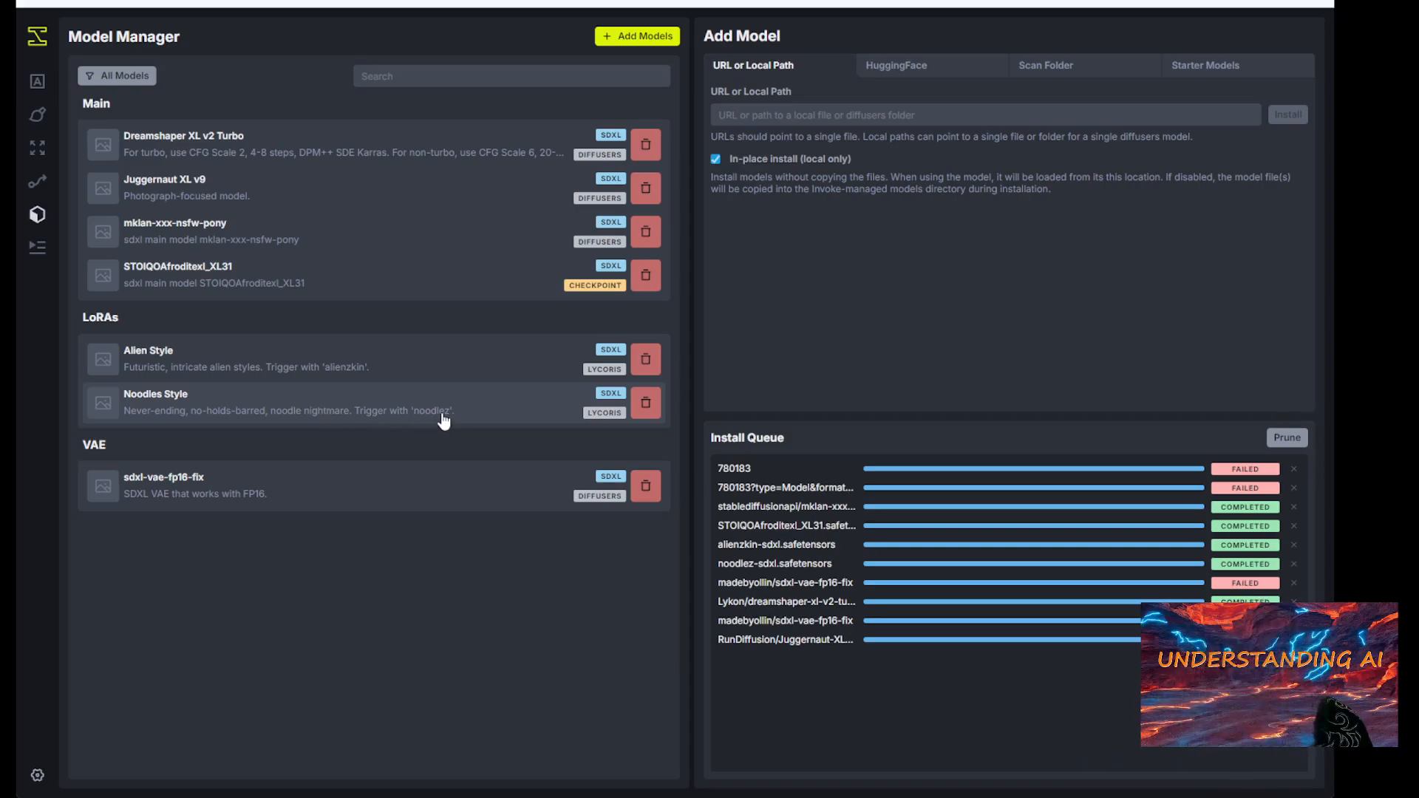
left_click(37, 83)
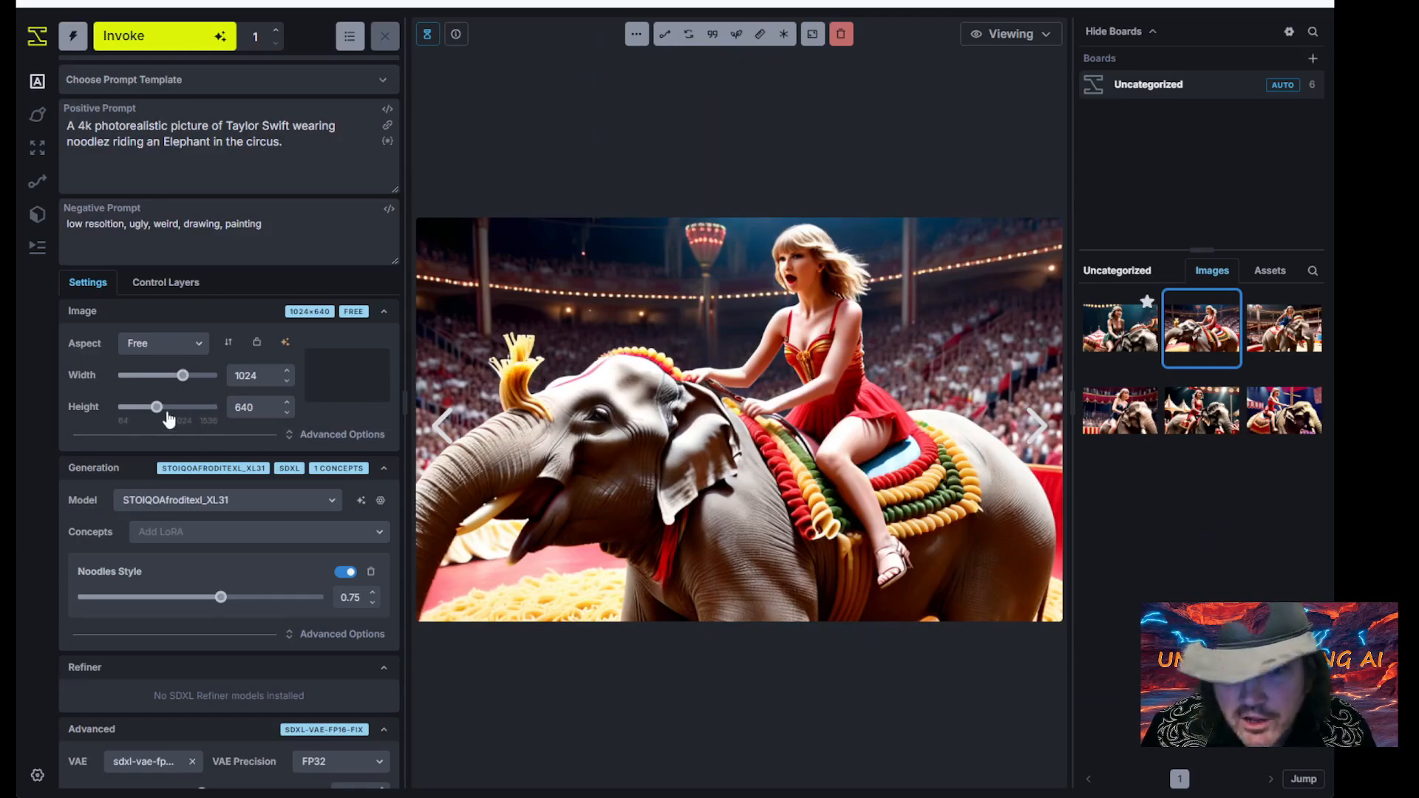
left_click_drag(230, 604, 314, 598)
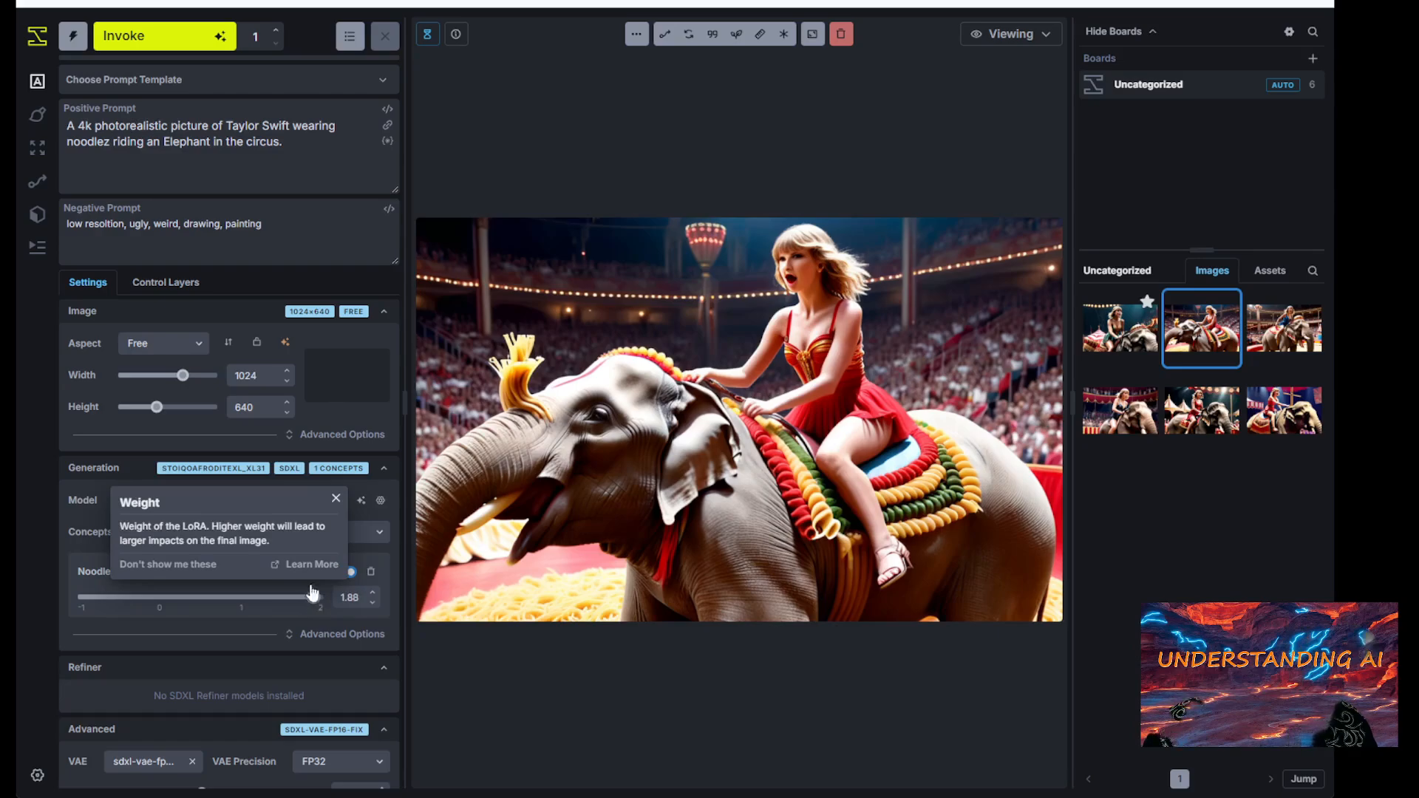
left_click(123, 25)
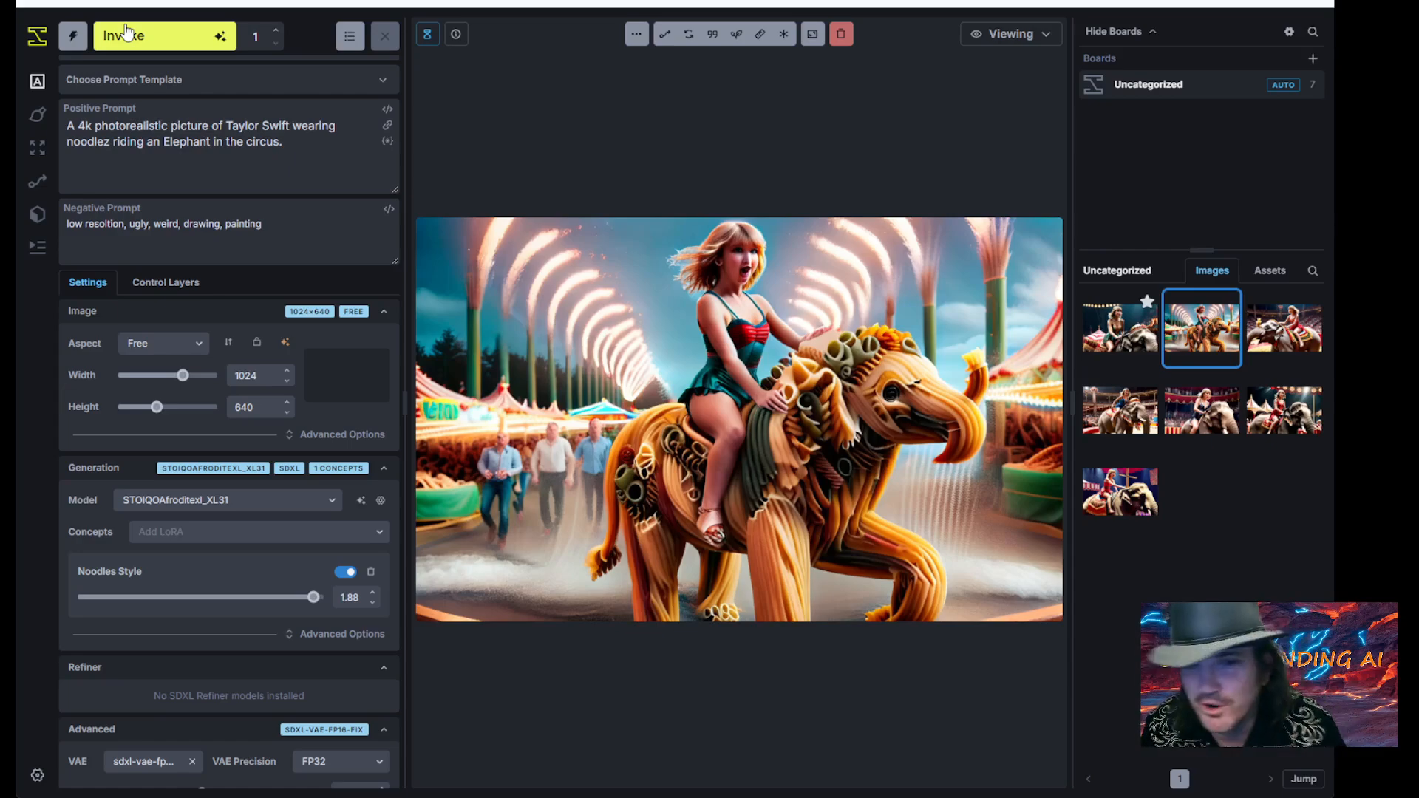
Step: Add the Alien Style LoRA as a second concept, keeping the STOIQOAfroditexl_XL31 model
left_click(276, 501)
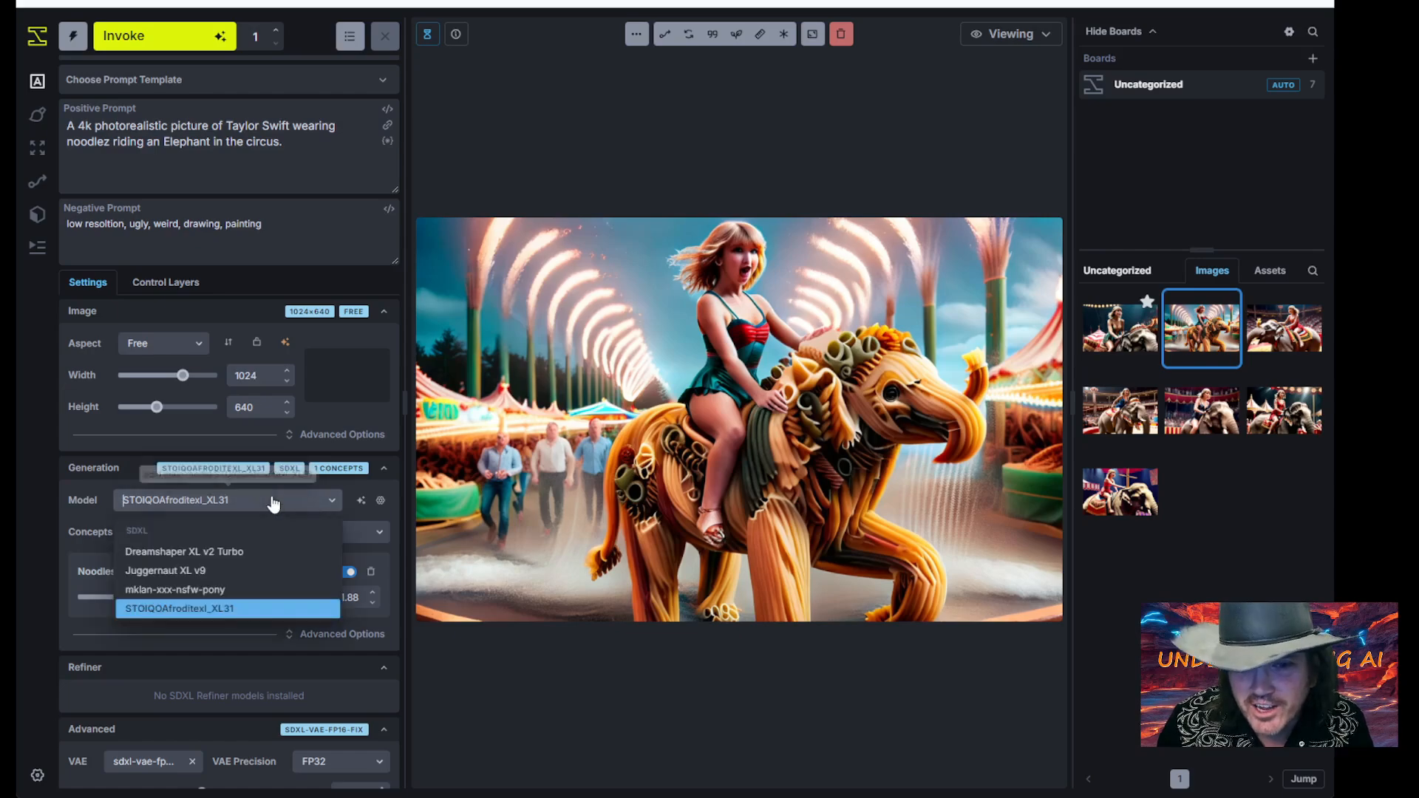
left_click(134, 473)
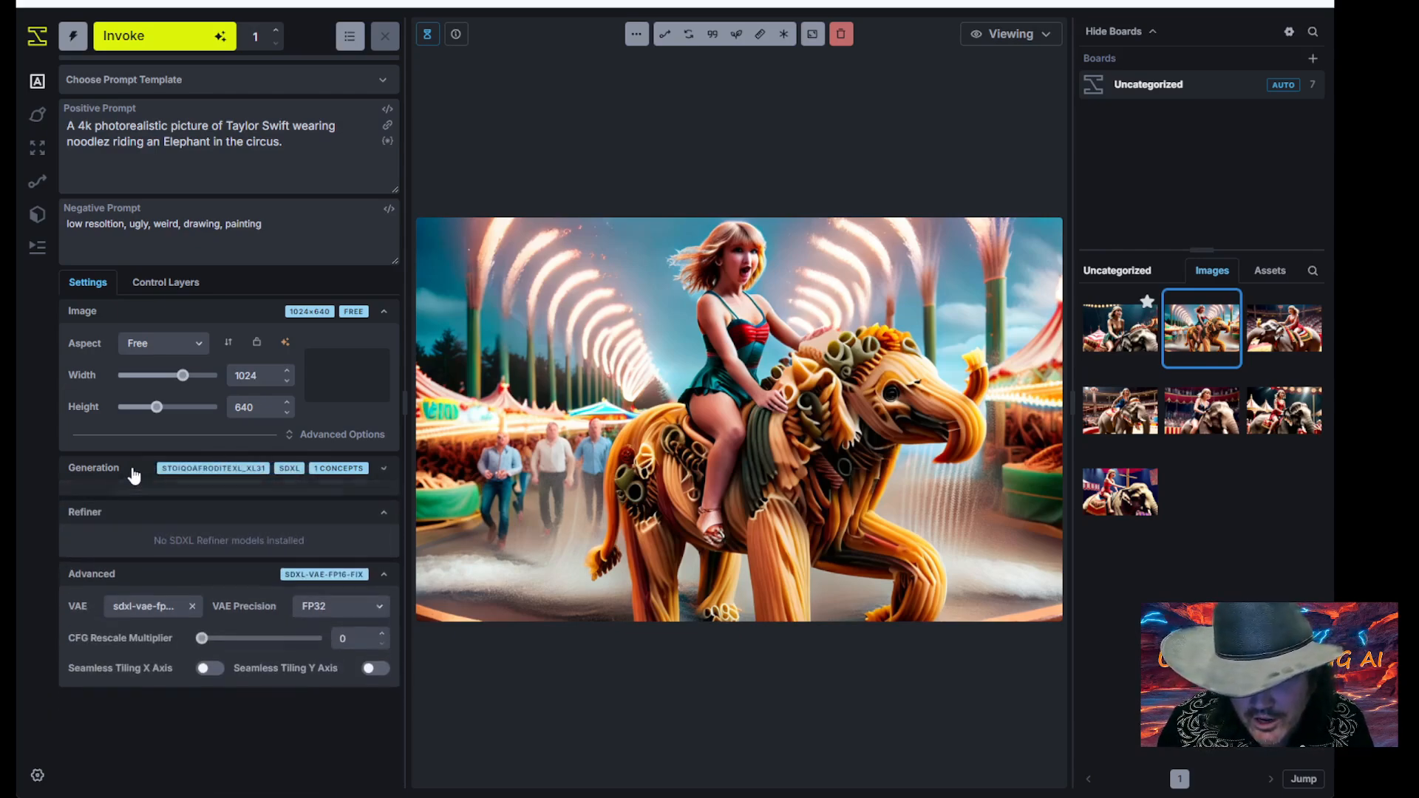
left_click(134, 475)
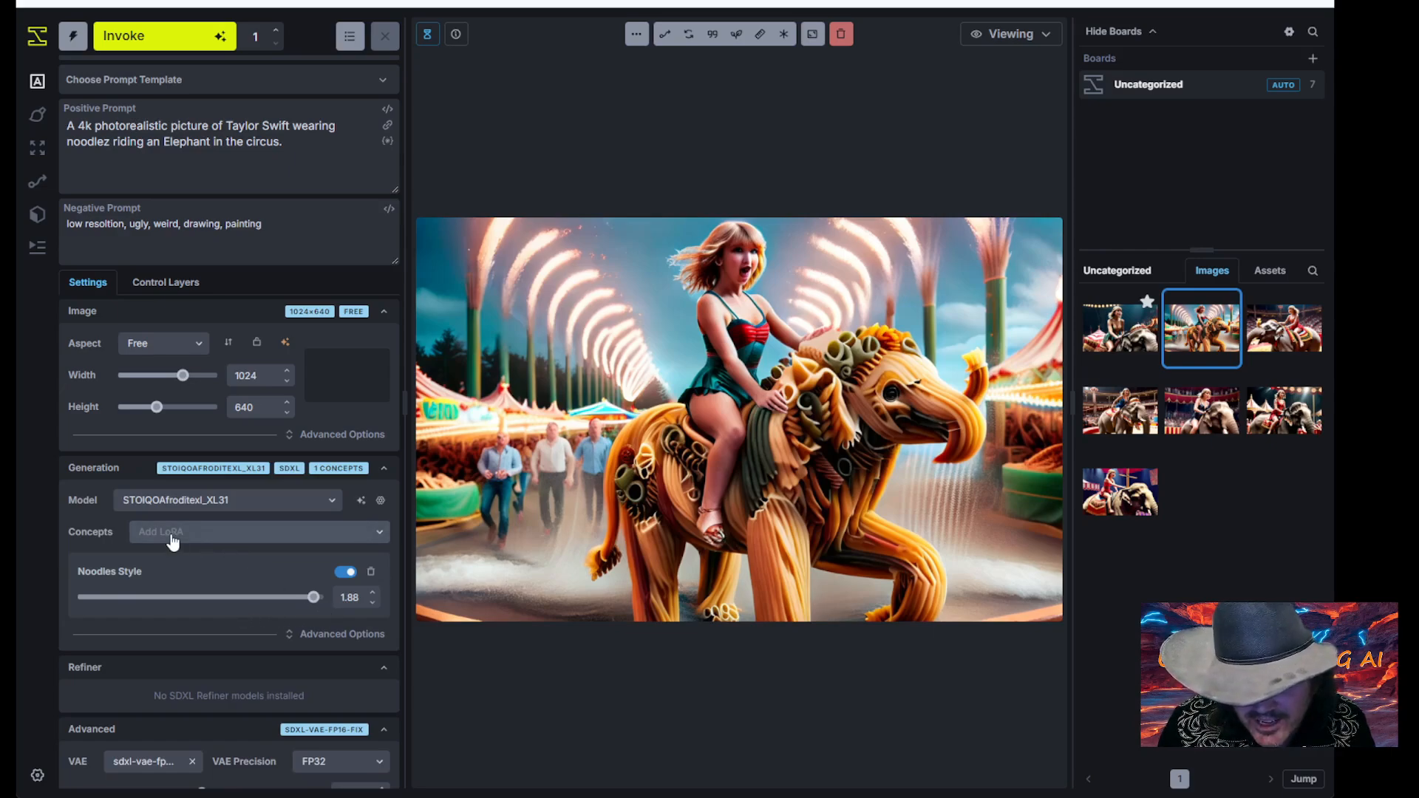
left_click(380, 532)
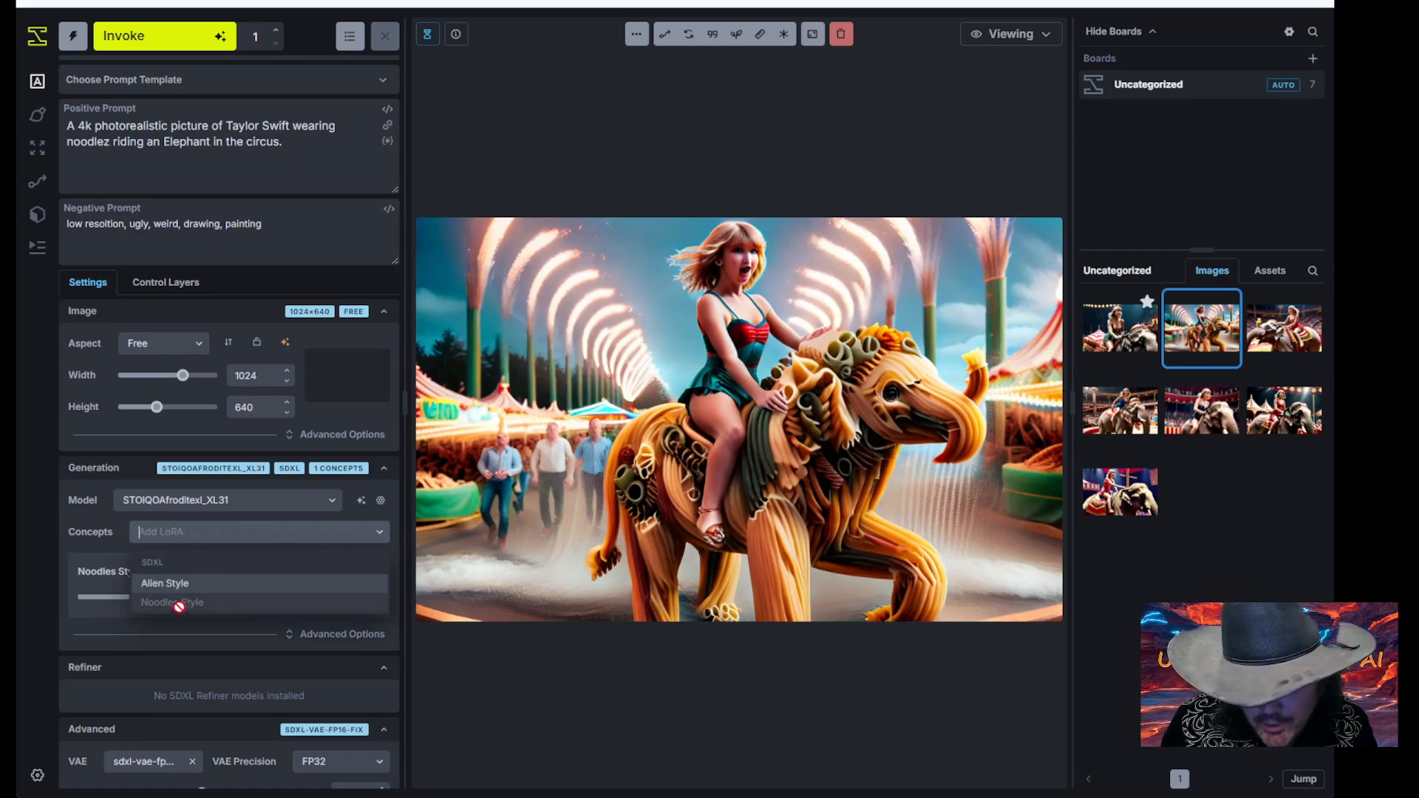
left_click(182, 584)
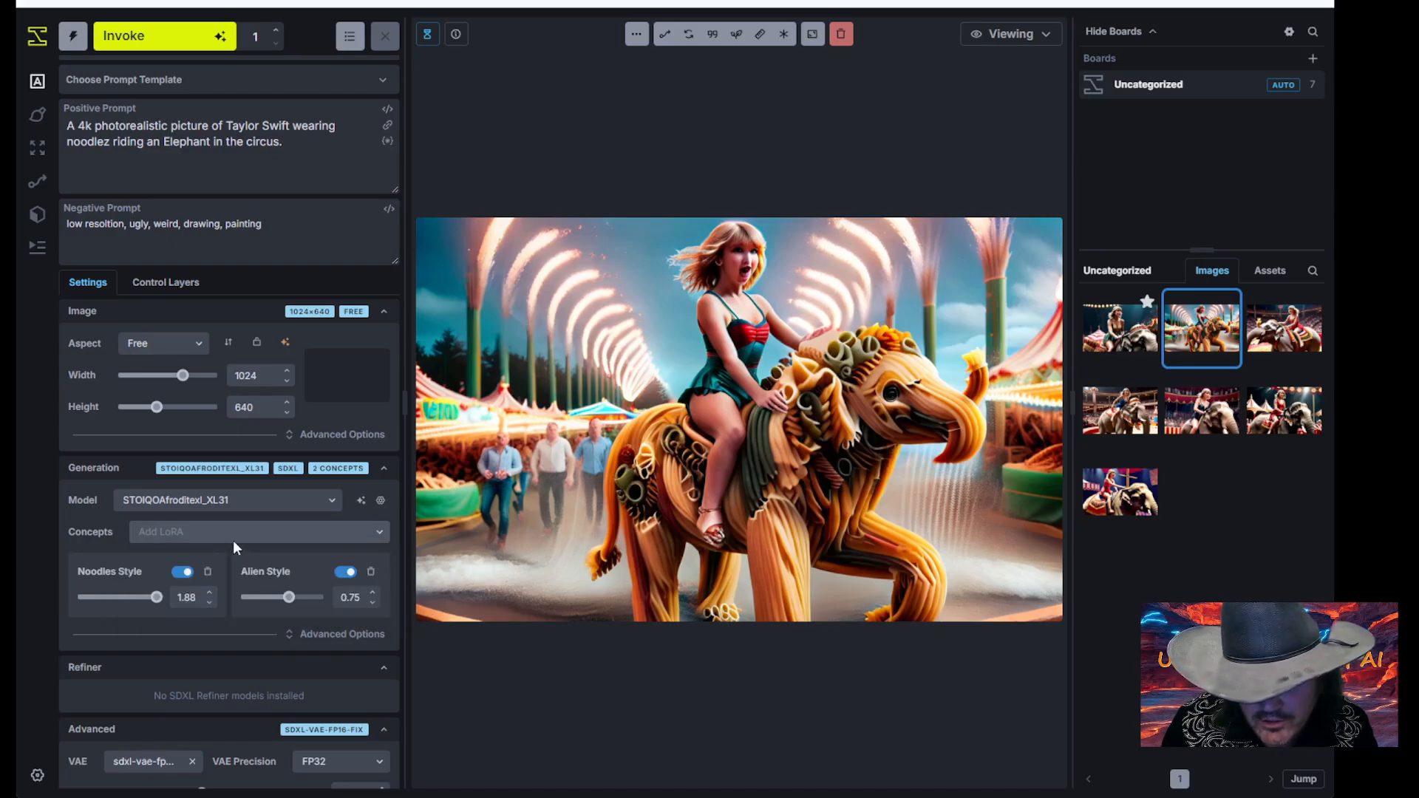
Step: Look up the Alien Style trigger word, replace "wearing noodlez" with "with alienzkin" in the positive prompt, and generate an image
left_click(37, 215)
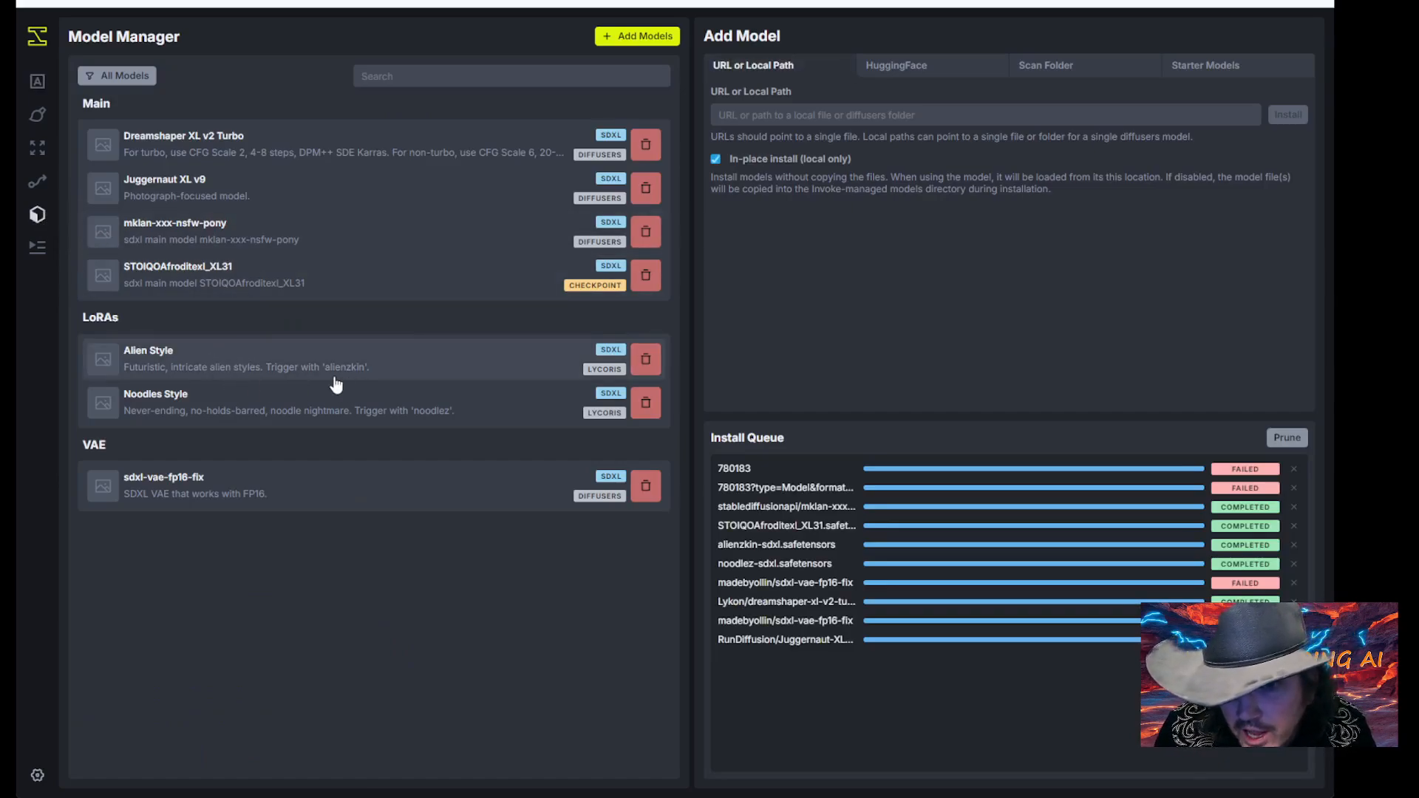
left_click(37, 81)
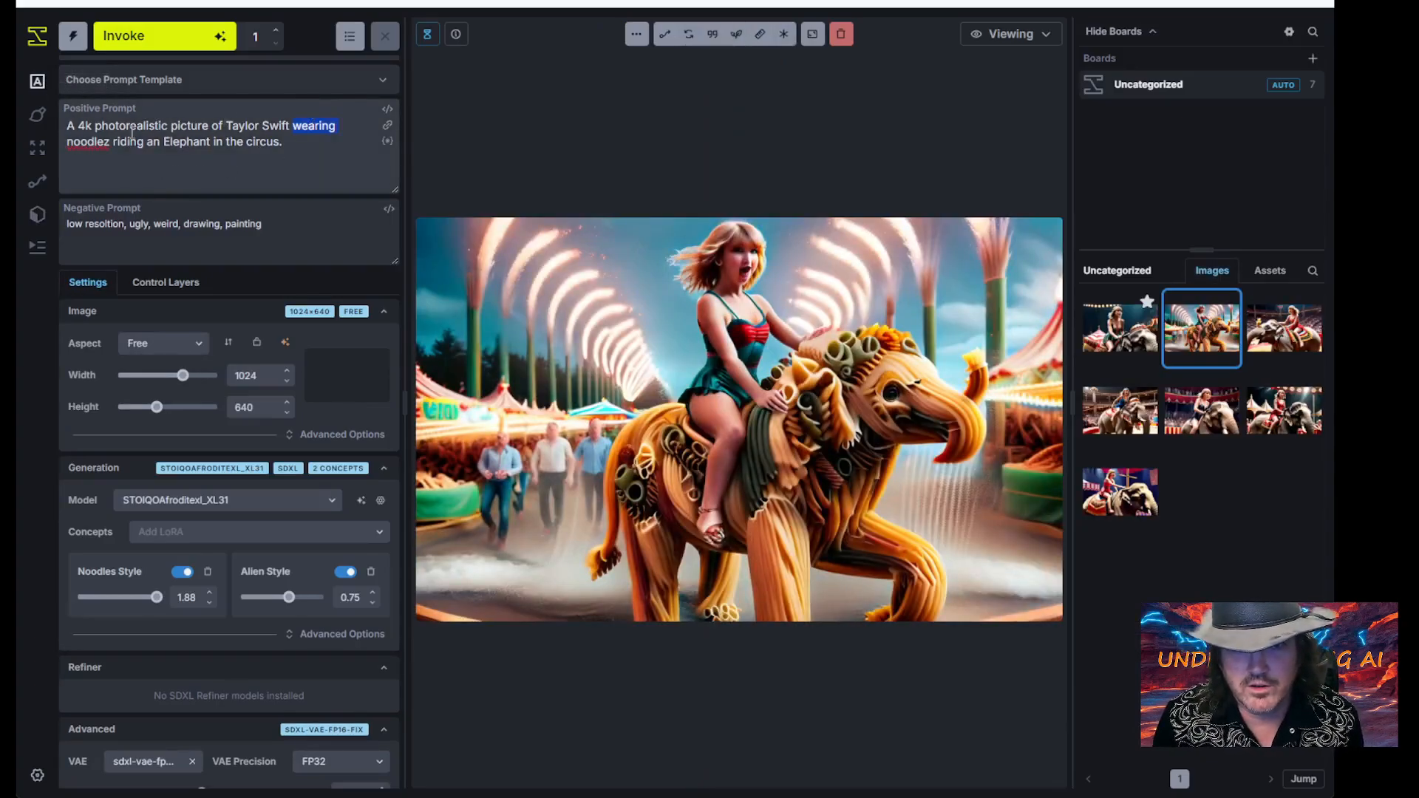
type("with alien")
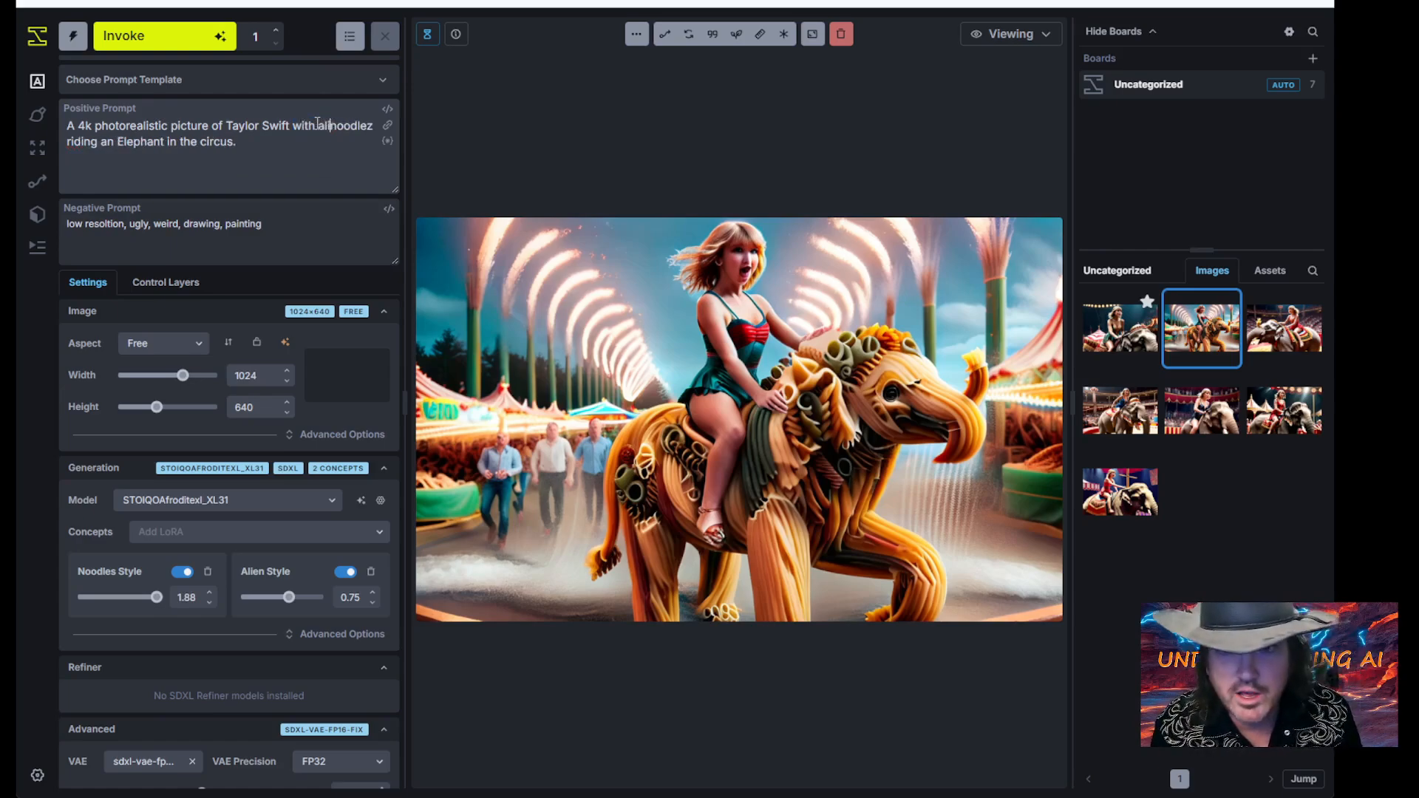
type("zkin")
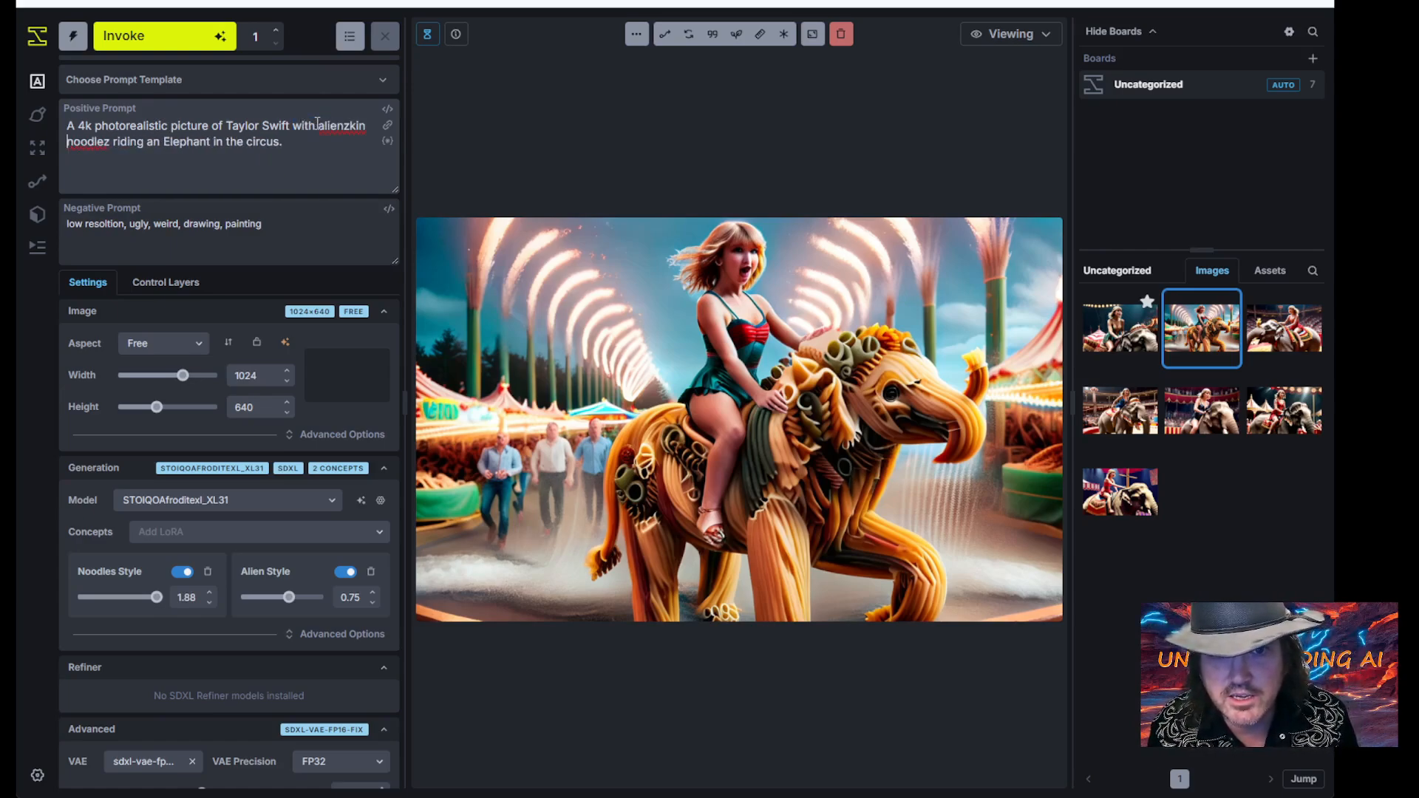
key("Delete")
key("Delete")
key("Delete")
key("Delete")
key("Delete")
key("Delete")
key("Delete")
key("Delete")
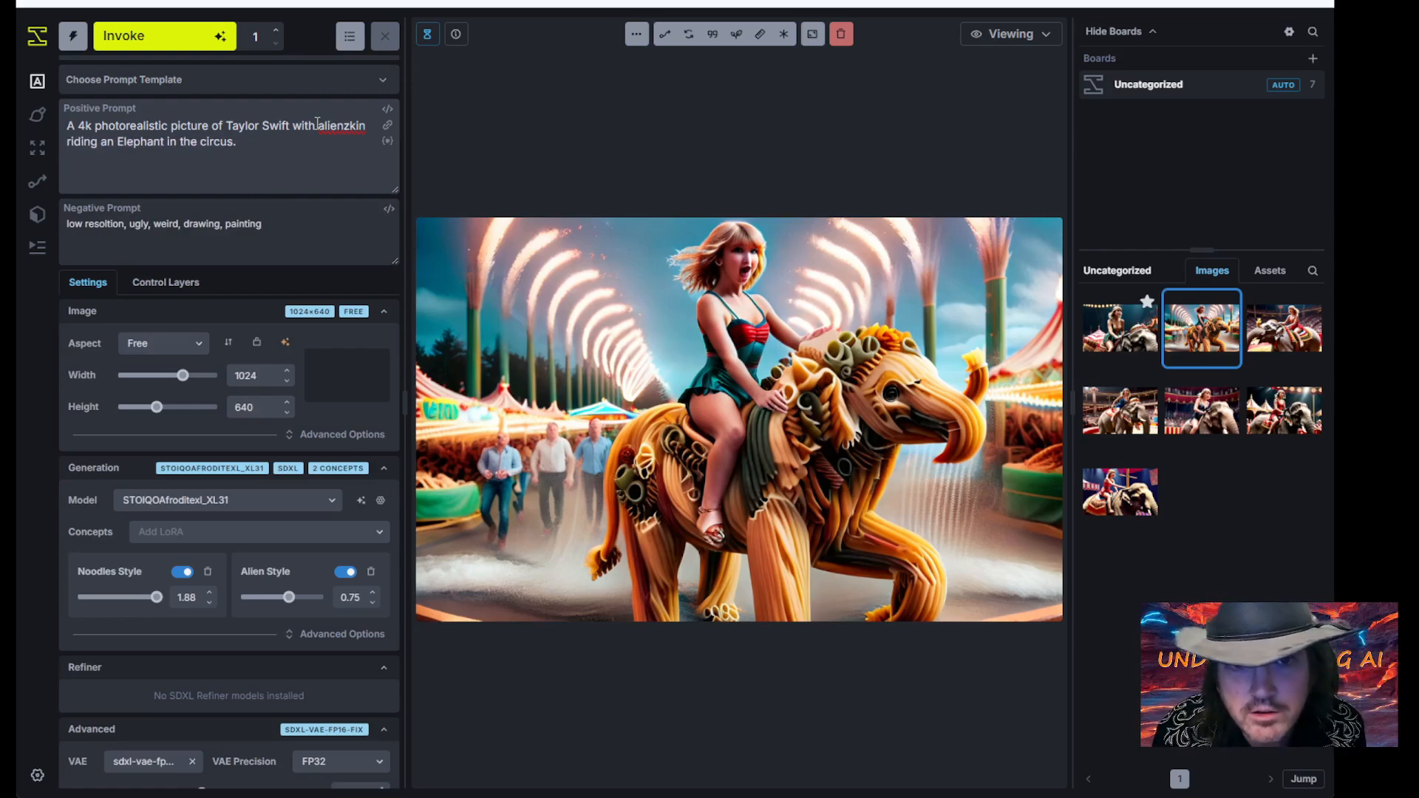
key("ctrl+Return")
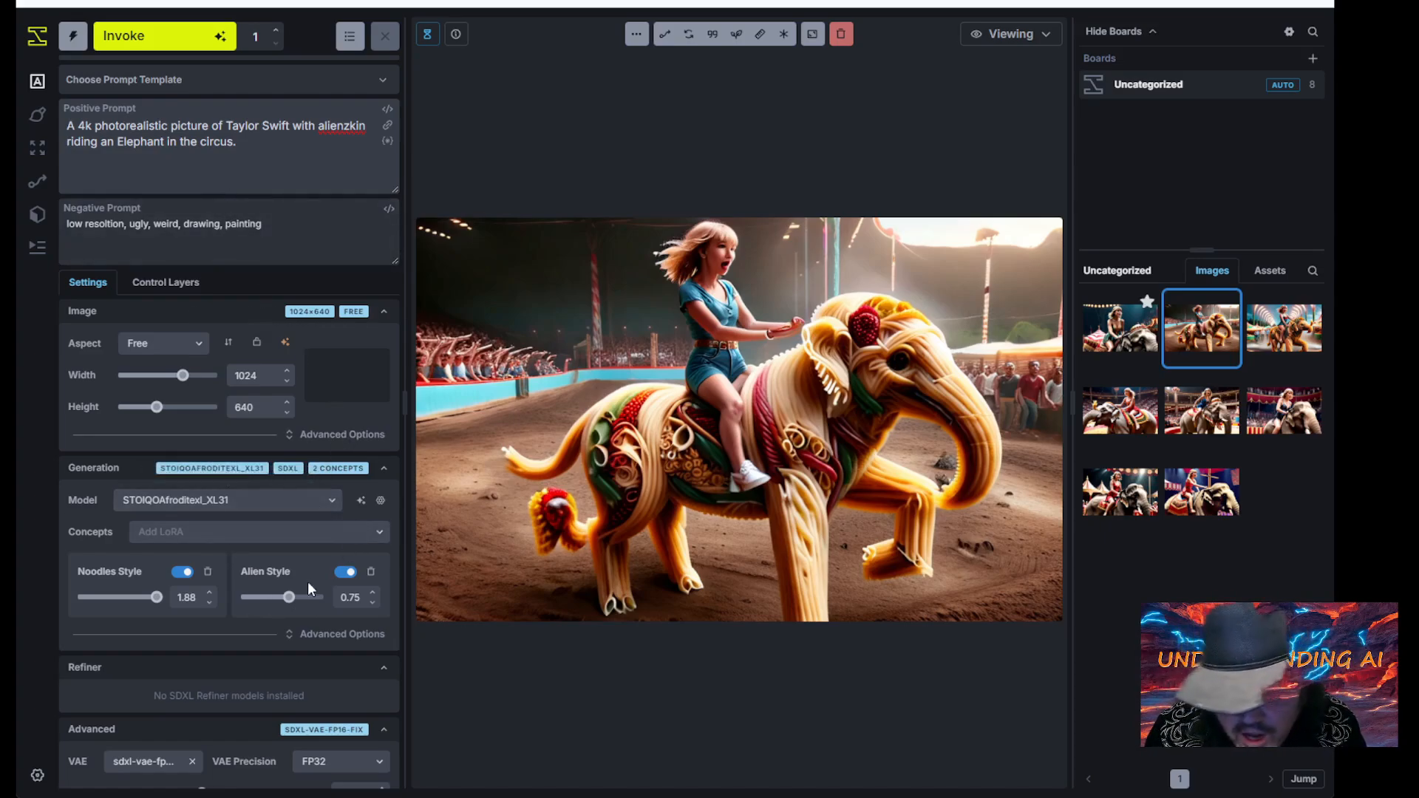
Step: Change the generation model to Juggernaut XL v9 and check the available LoRA concepts
left_click(374, 526)
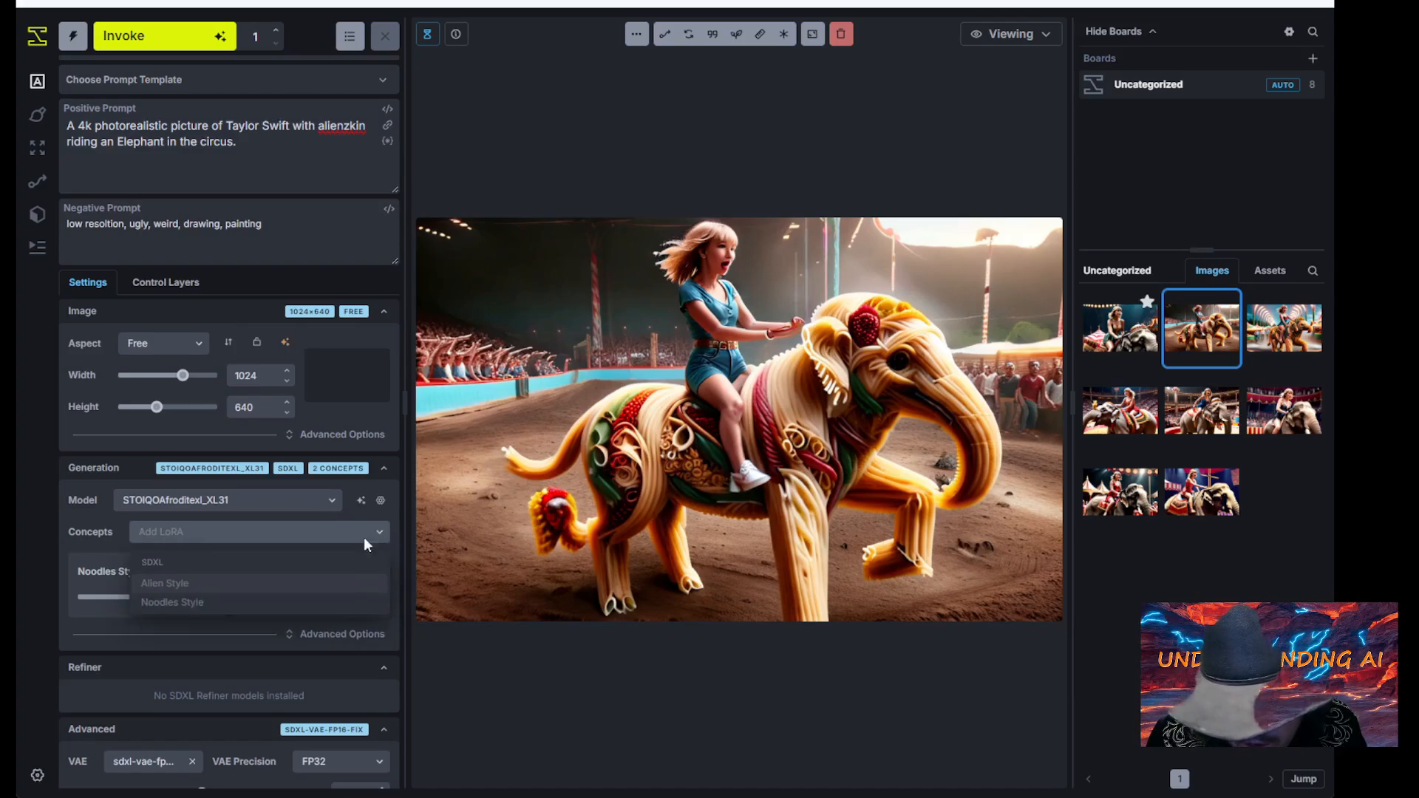
left_click(238, 501)
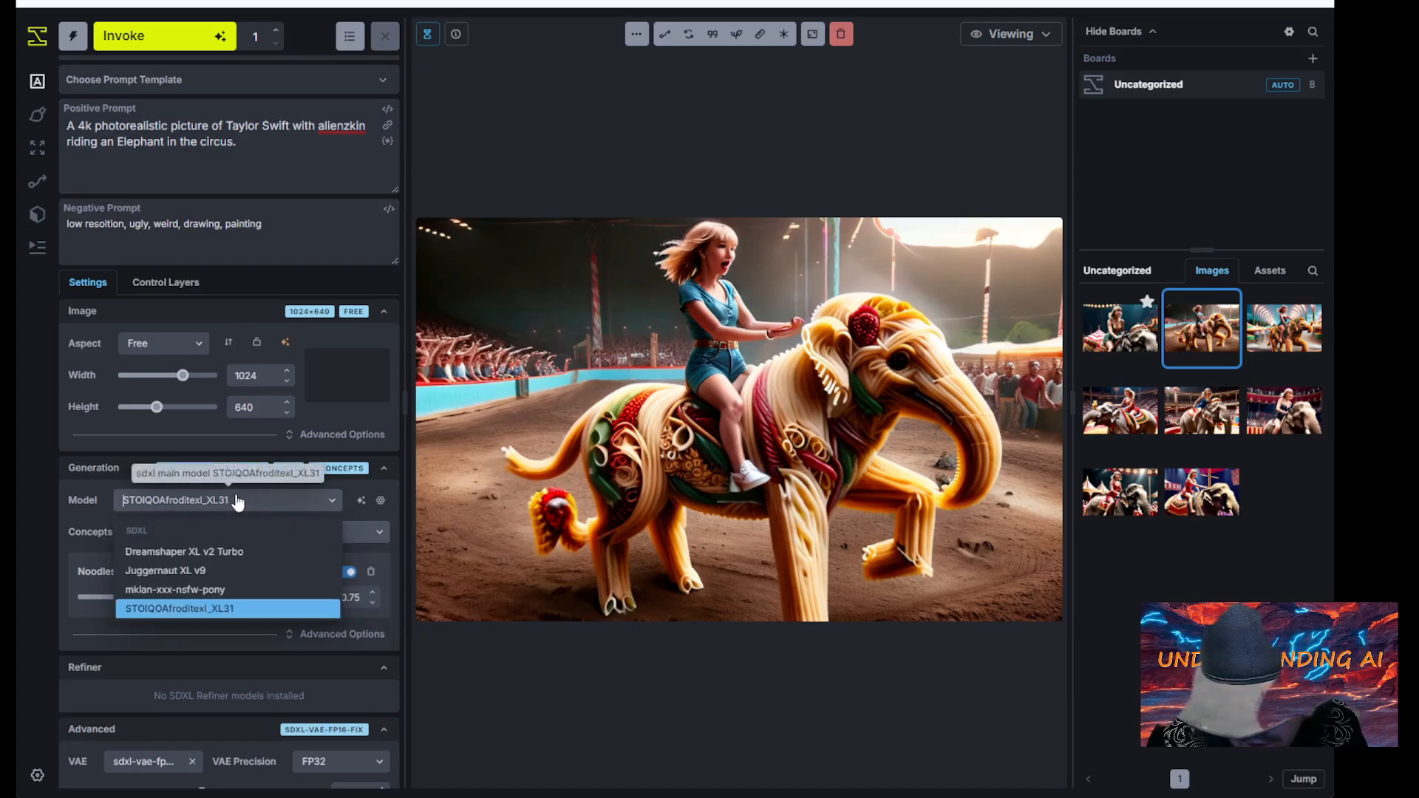
left_click(211, 572)
left_click(240, 539)
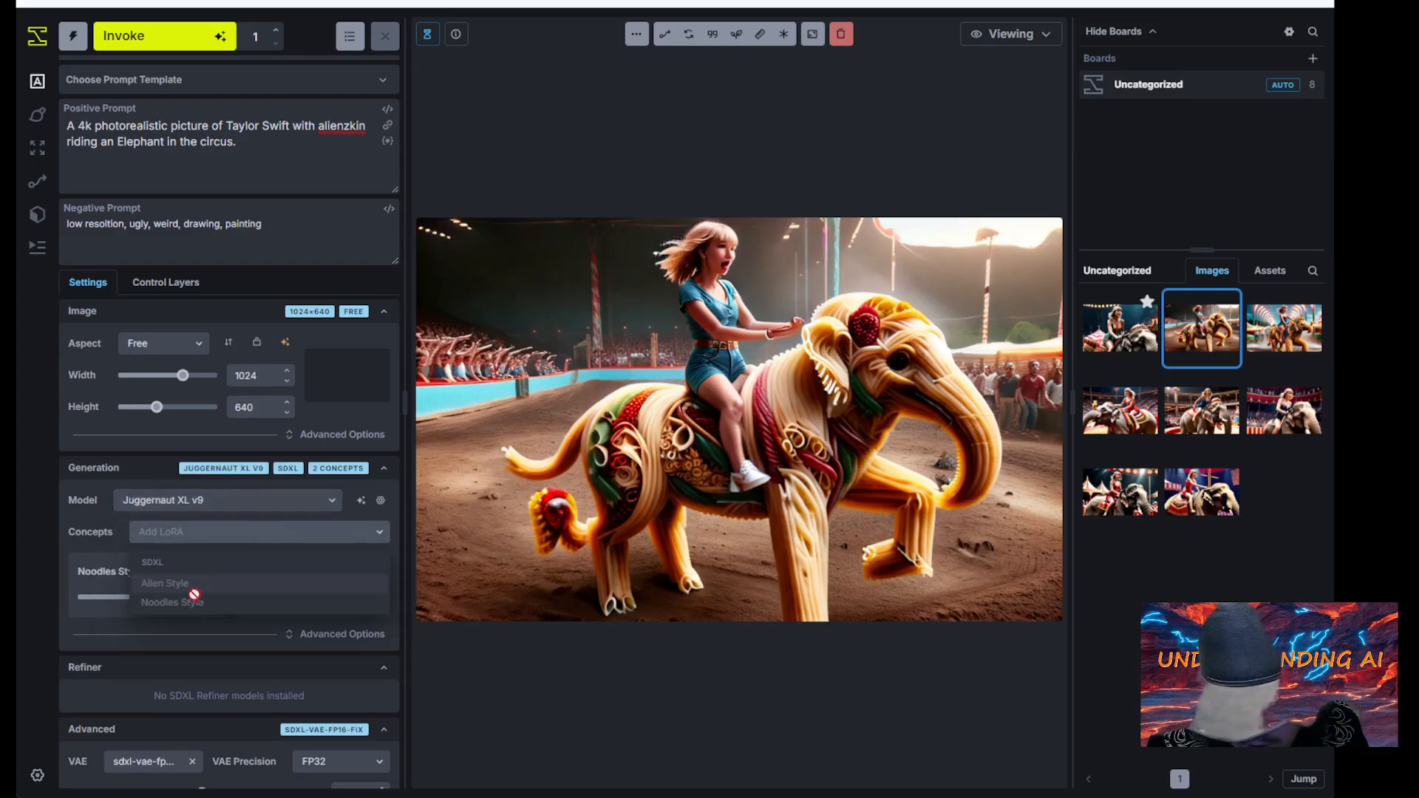
left_click(129, 550)
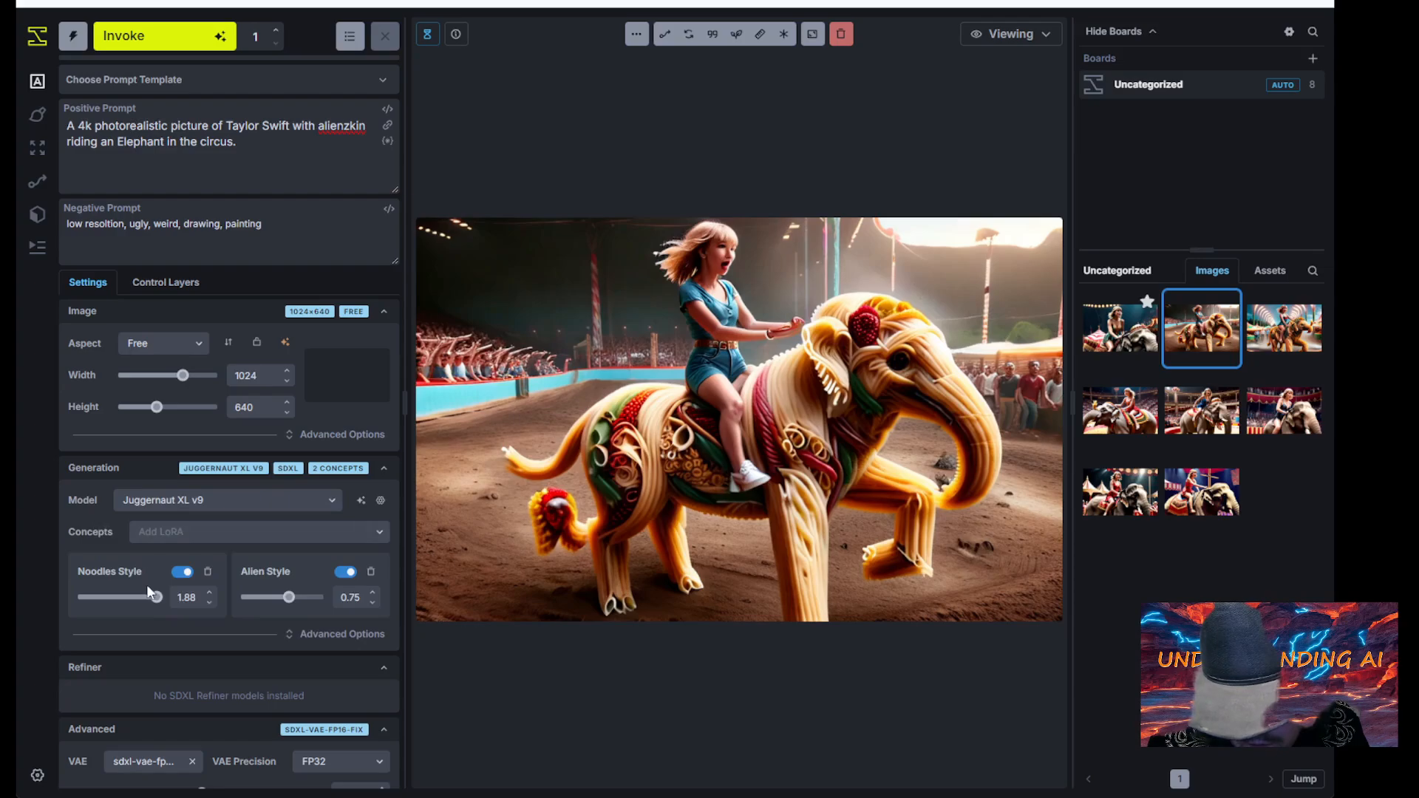
Step: Generate an image with the Noodles Style weight at 0.18 and the Alien Style weight at 1.72, and download it
left_click_drag(150, 591, 113, 602)
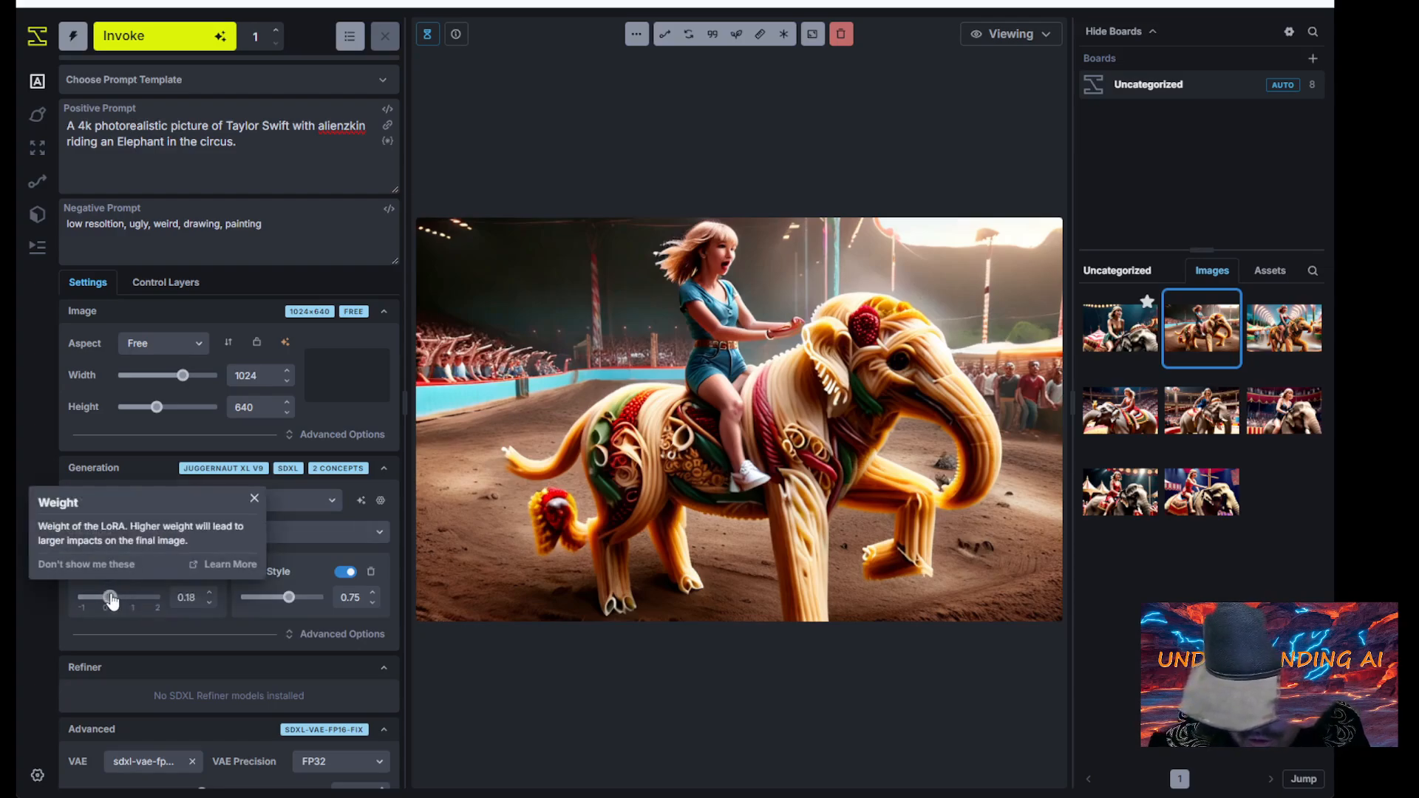
left_click_drag(293, 602, 309, 601)
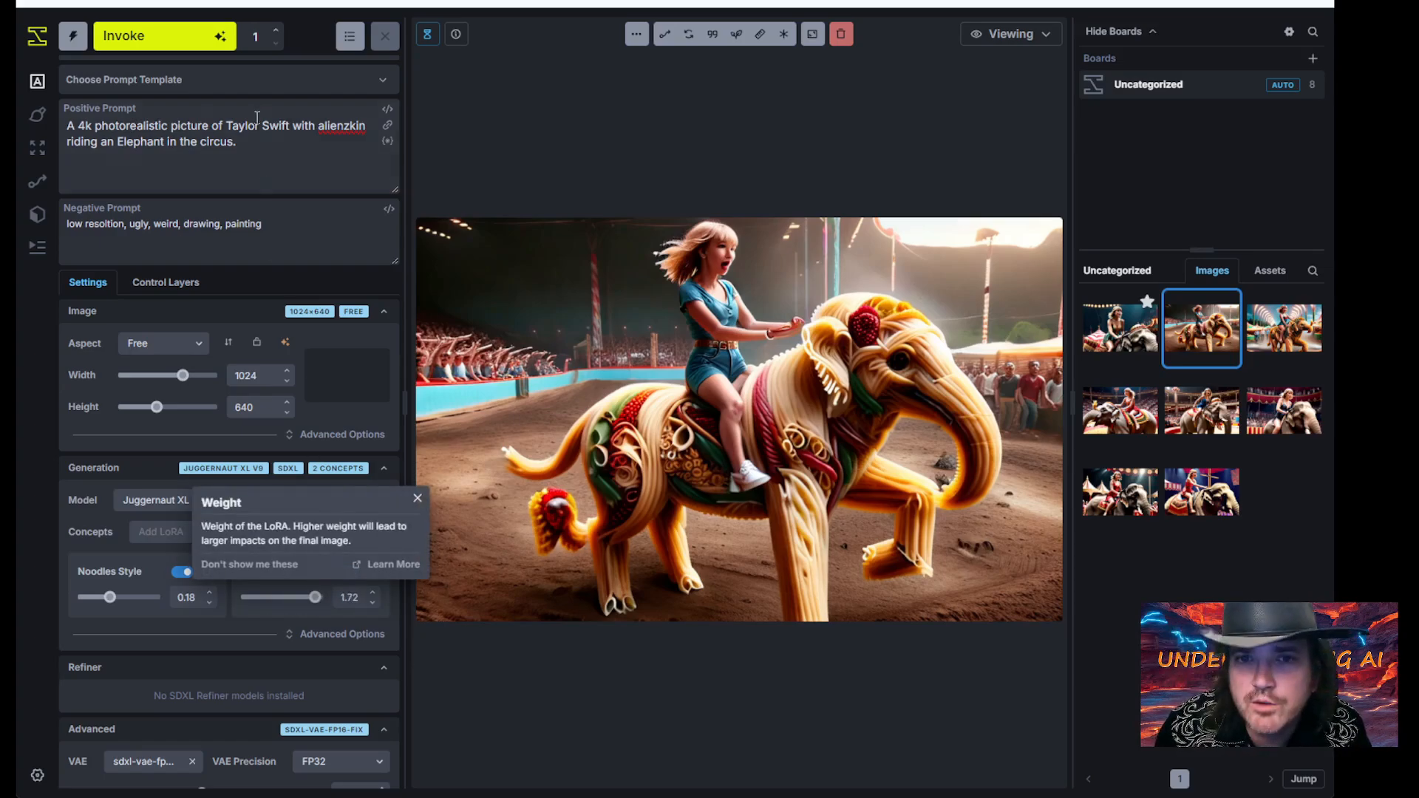
left_click(156, 38)
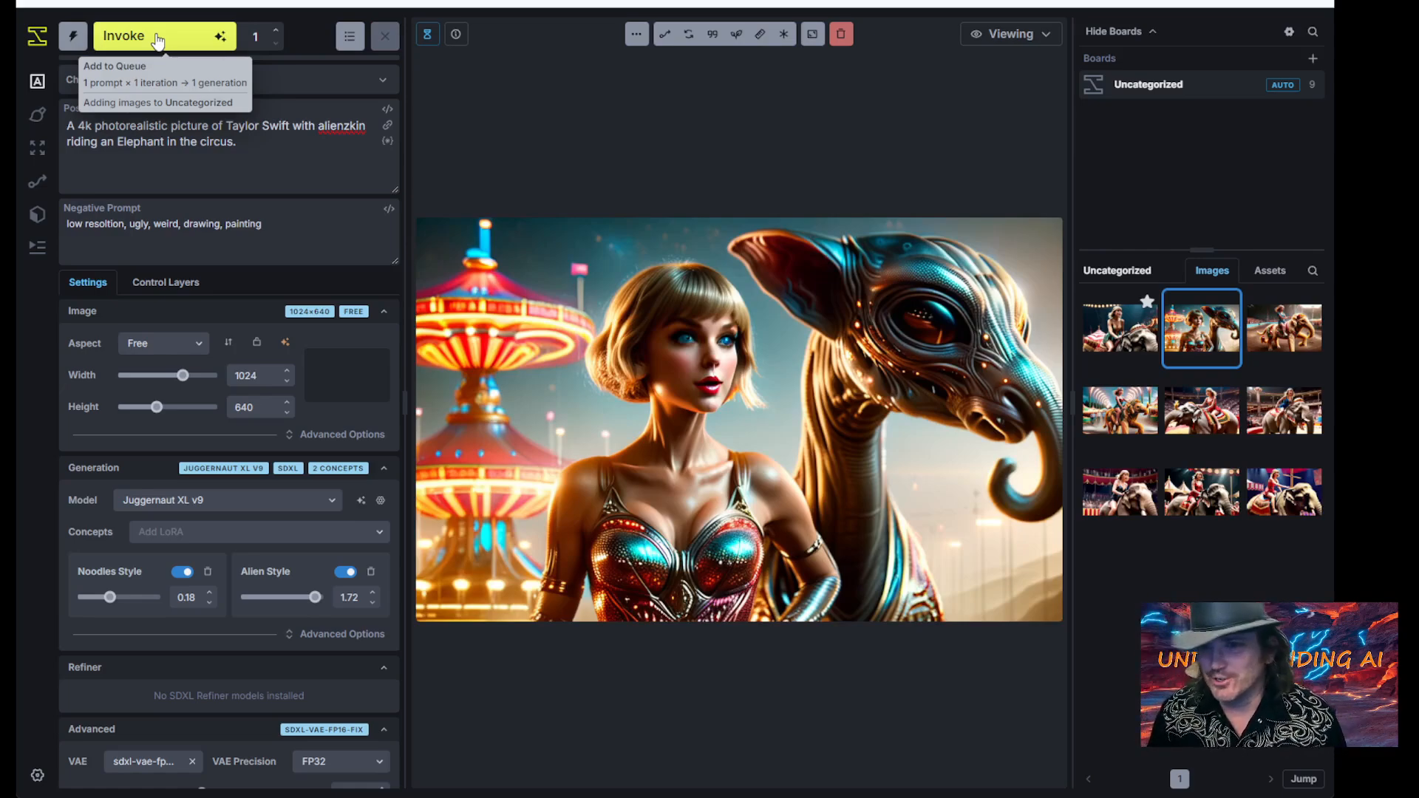
right_click(1203, 330)
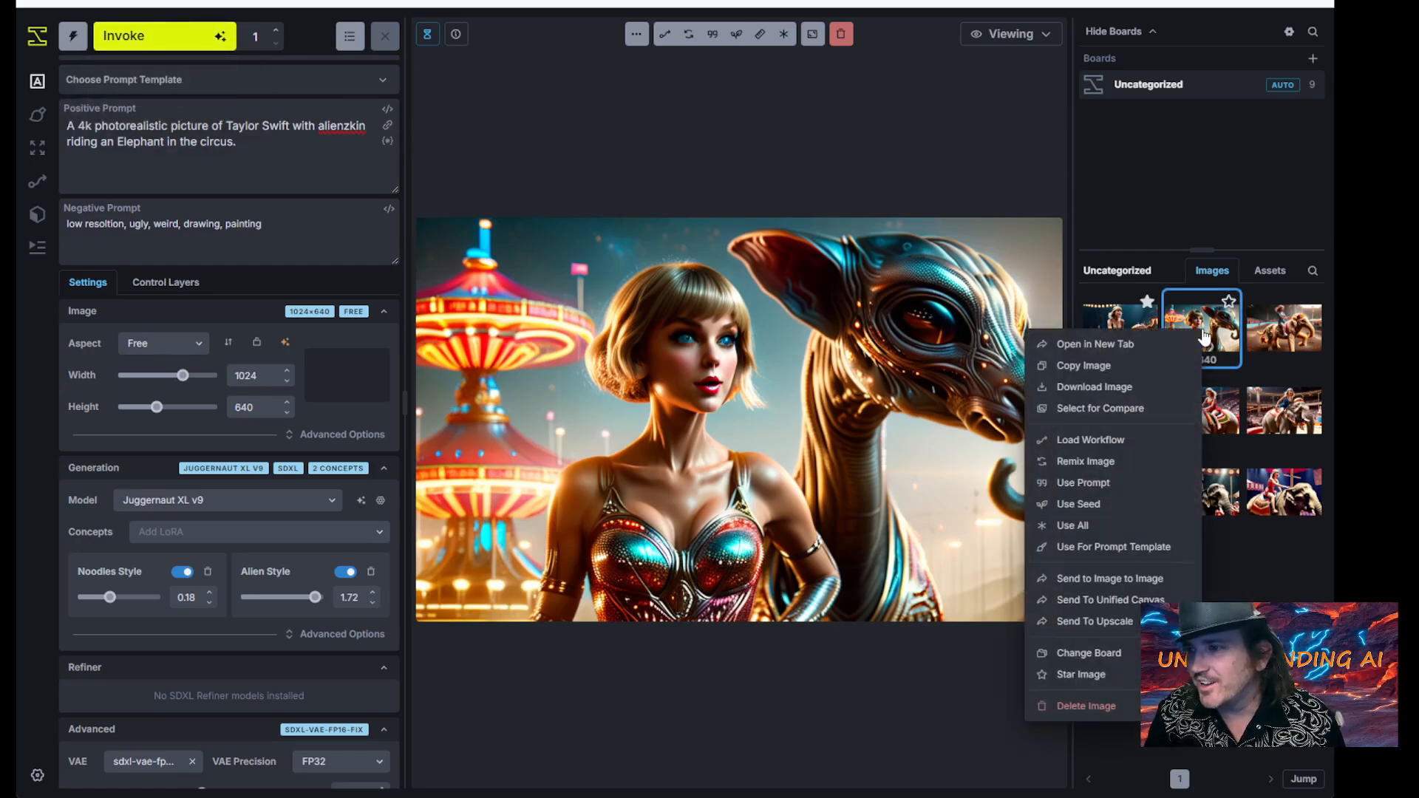
left_click(1131, 386)
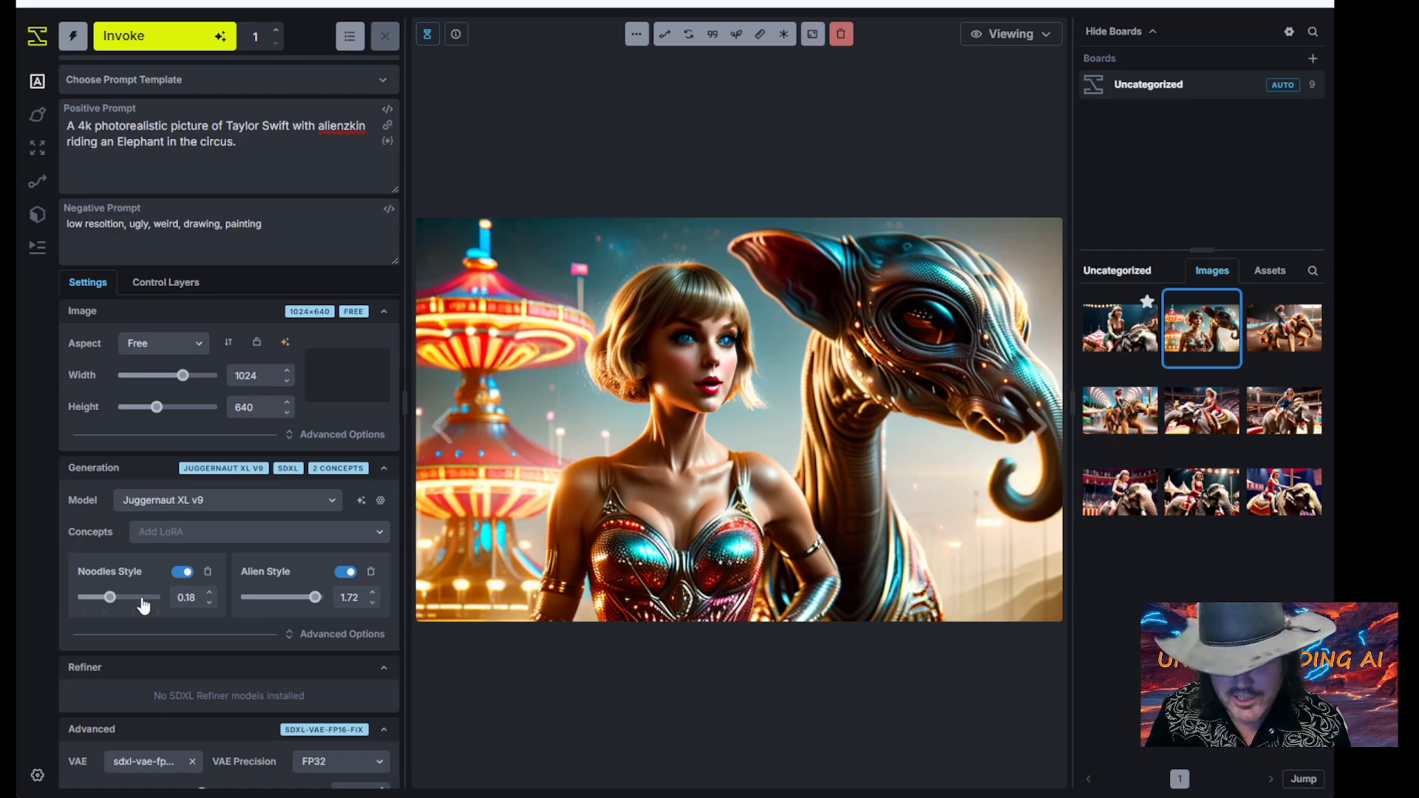
Step: Set the weights of both the Noodles Style and Alien Style LoRAs to 2 and generate an image
left_click_drag(111, 597, 160, 597)
left_click_drag(317, 598, 327, 599)
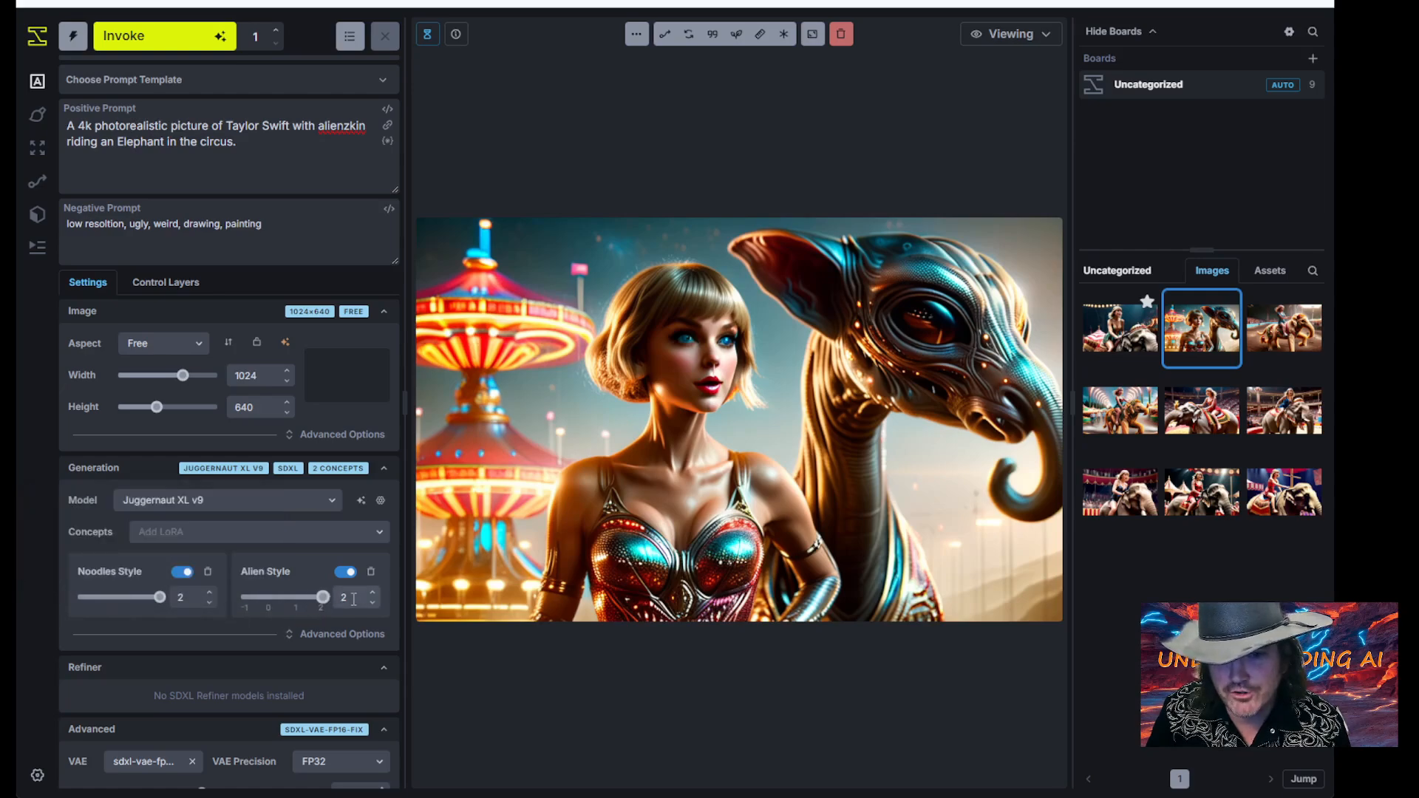
left_click(164, 38)
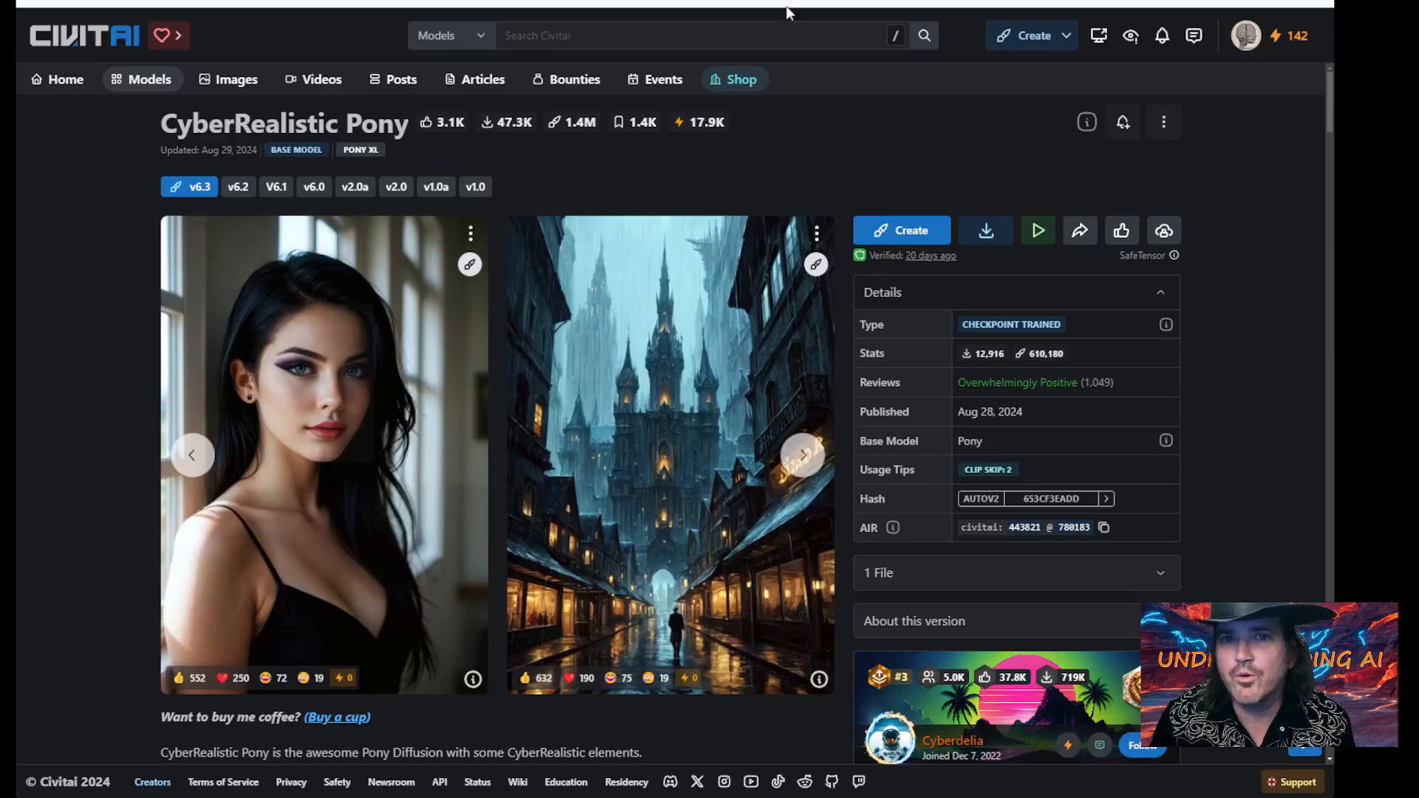
Step: Open Civitai's model listing and search it for "lora"
left_click(140, 81)
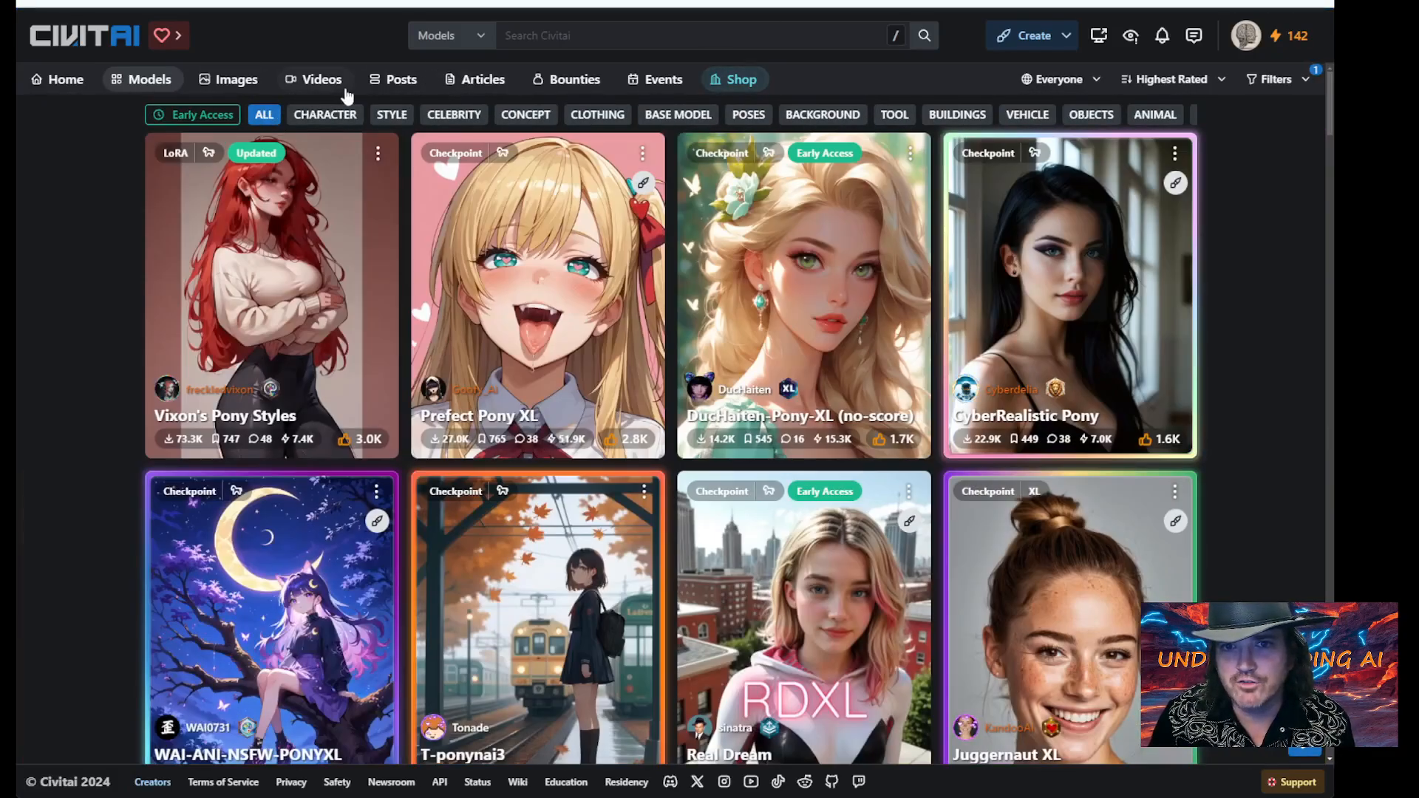
left_click(577, 37)
type("lora")
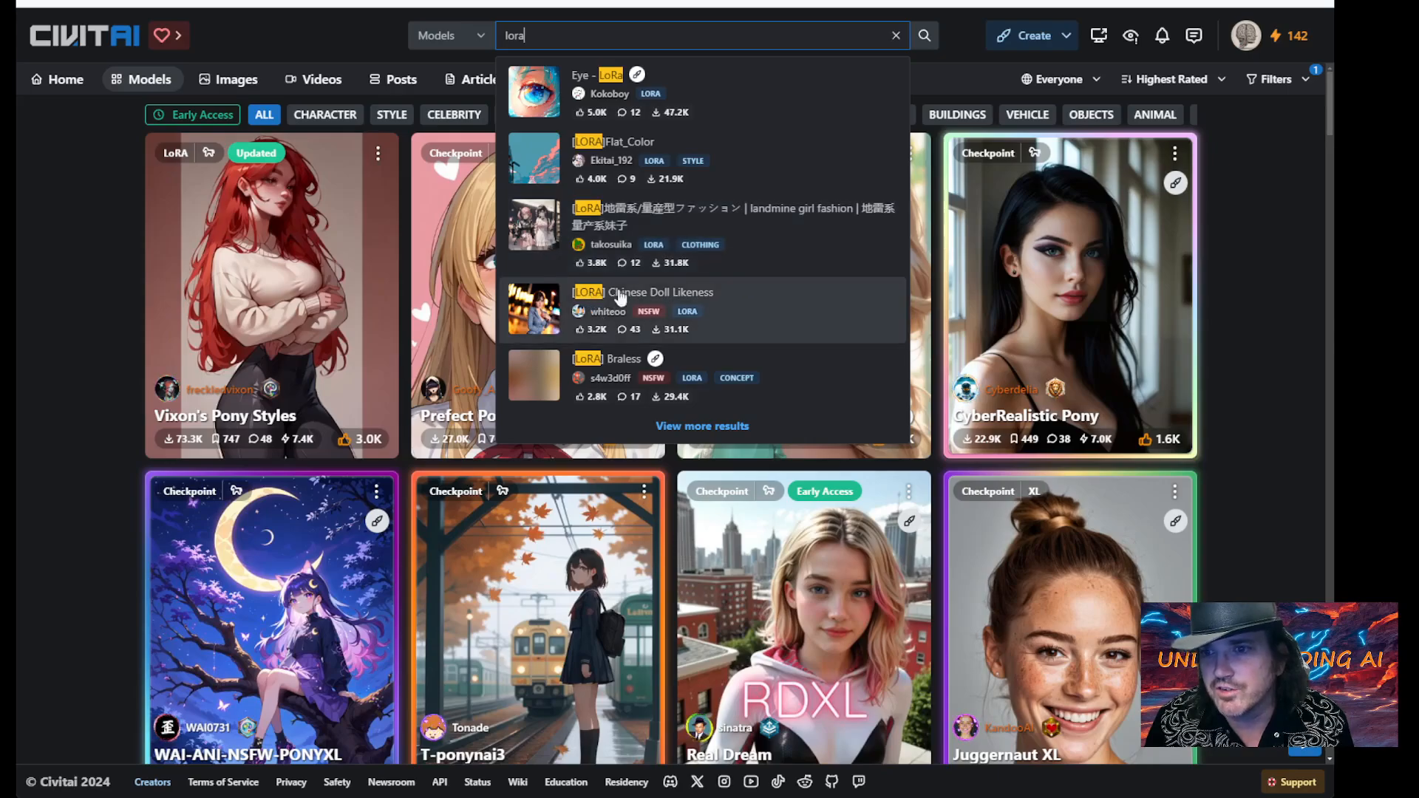
left_click(30, 184)
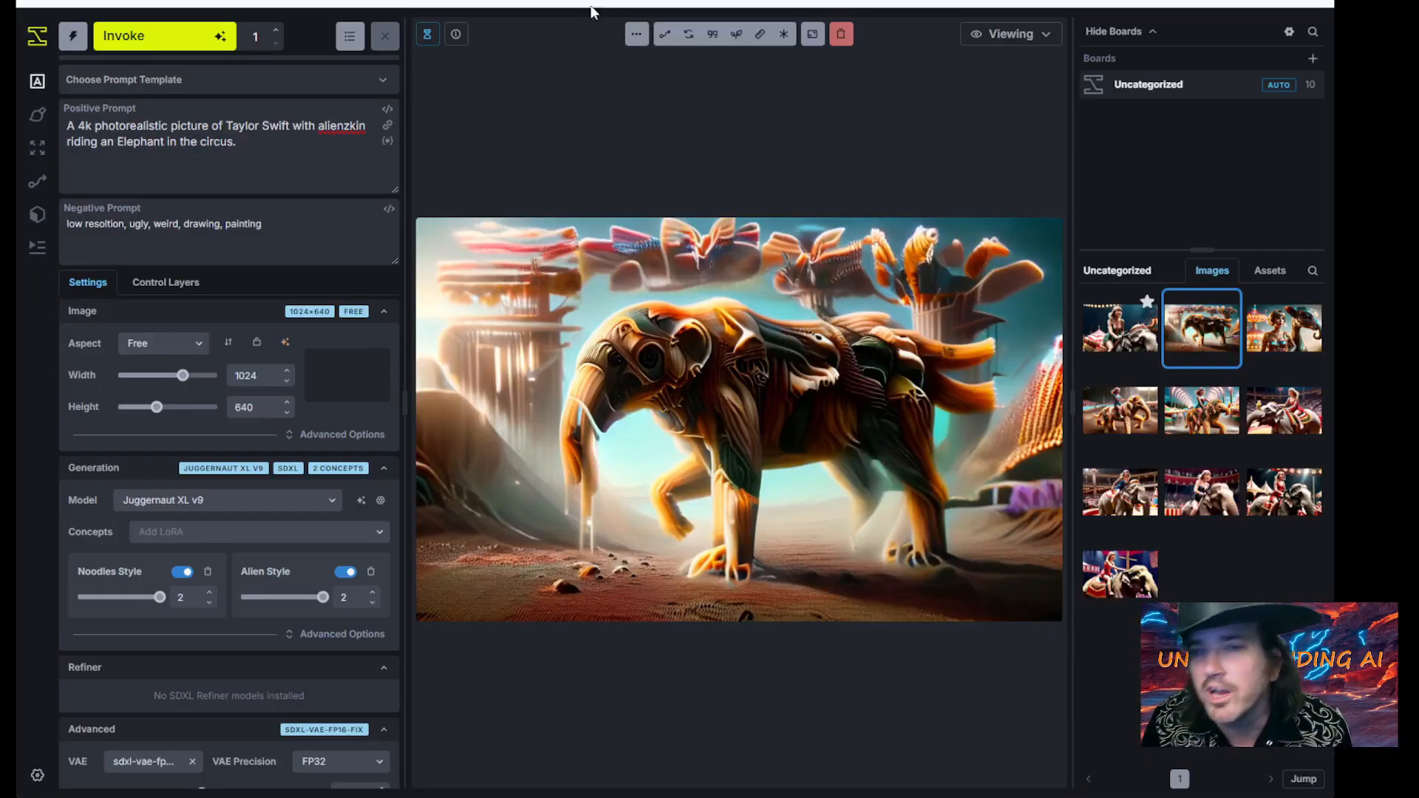
Step: Return to Invoke, view the upscaling requirements, and open the Model Manager
left_click(33, 158)
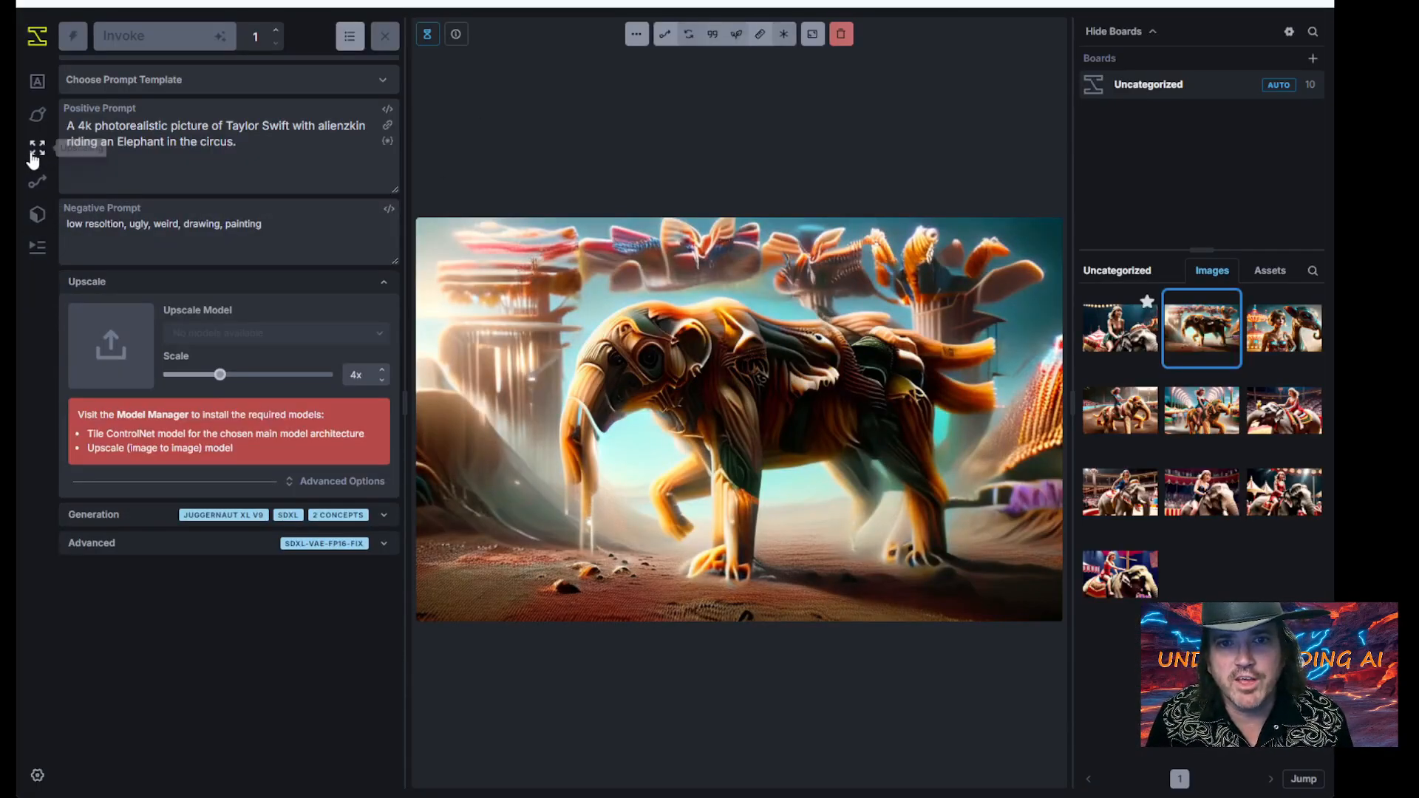
left_click(35, 183)
left_click(39, 215)
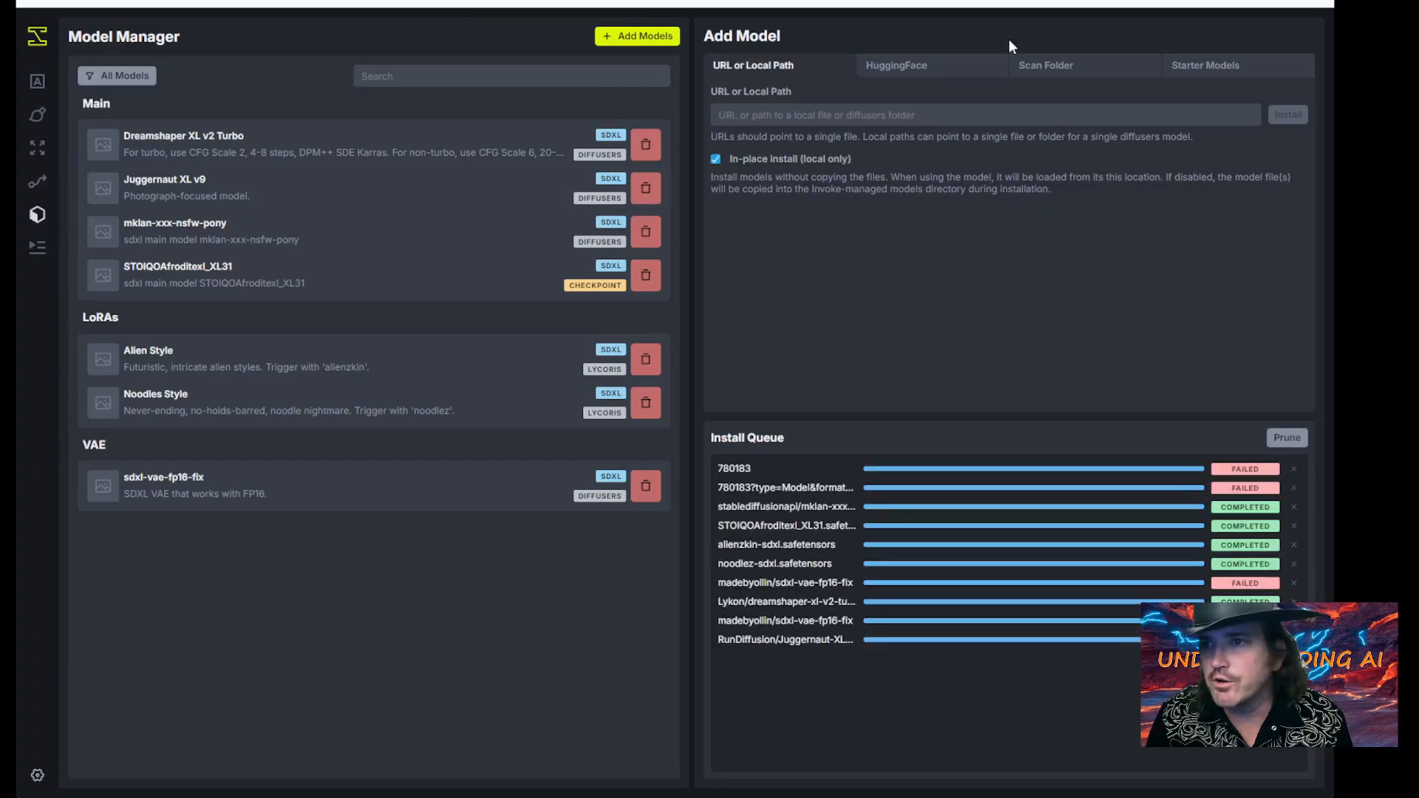
Step: Delete the mklan-xxx-nsfw-pony model from the installed main models and confirm the deletion
left_click(803, 119)
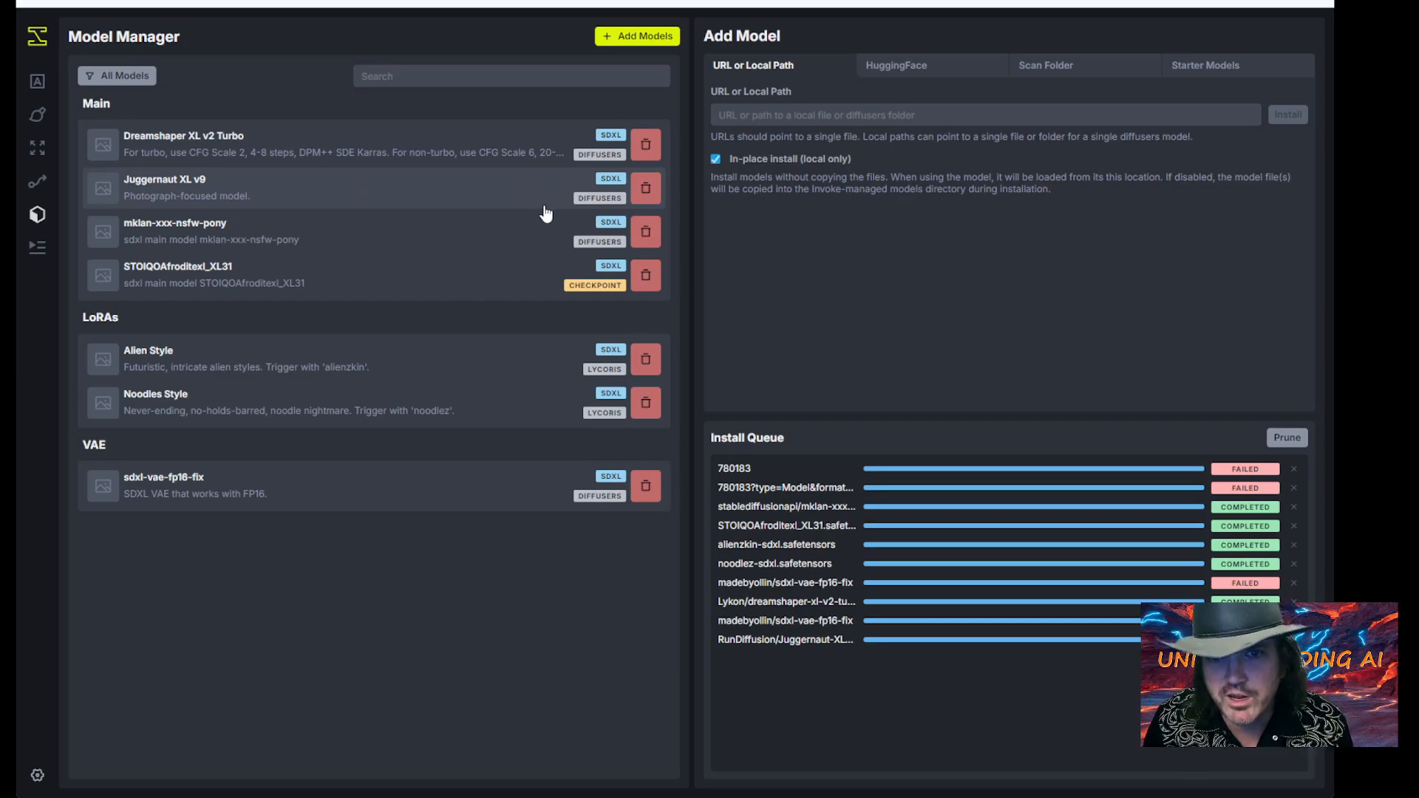
left_click(647, 233)
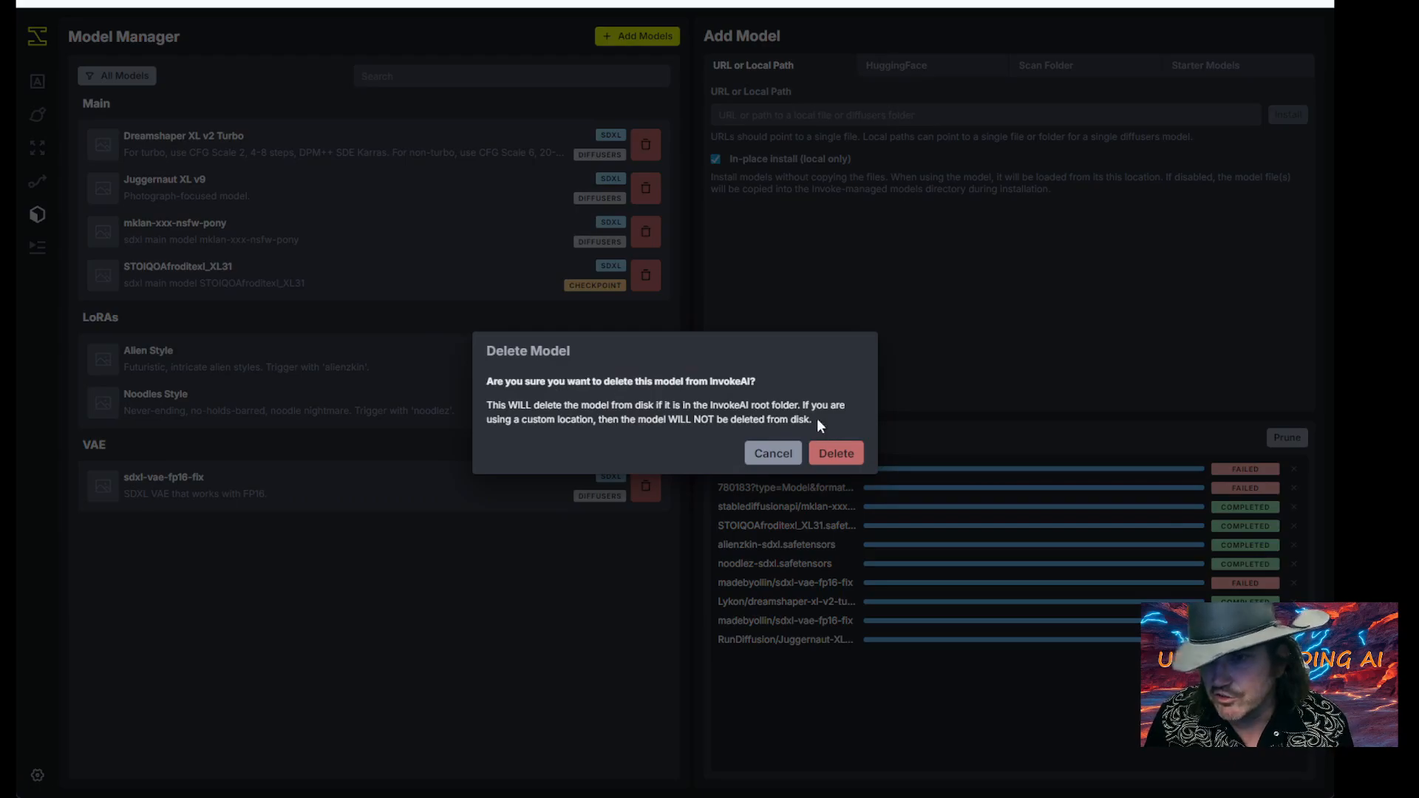
left_click(849, 458)
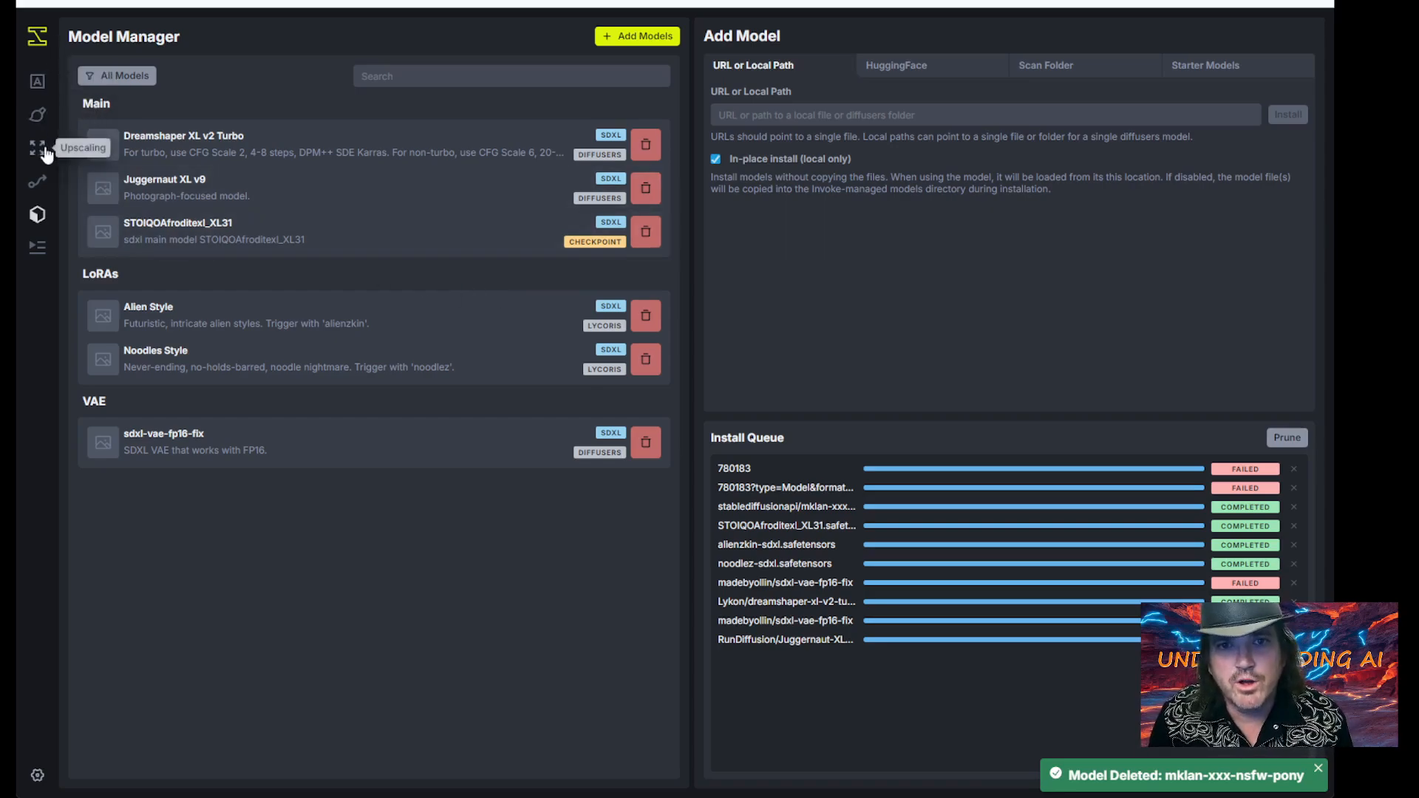
Step: Look over the Workflows, Queue, and Canvas workspaces
left_click(38, 181)
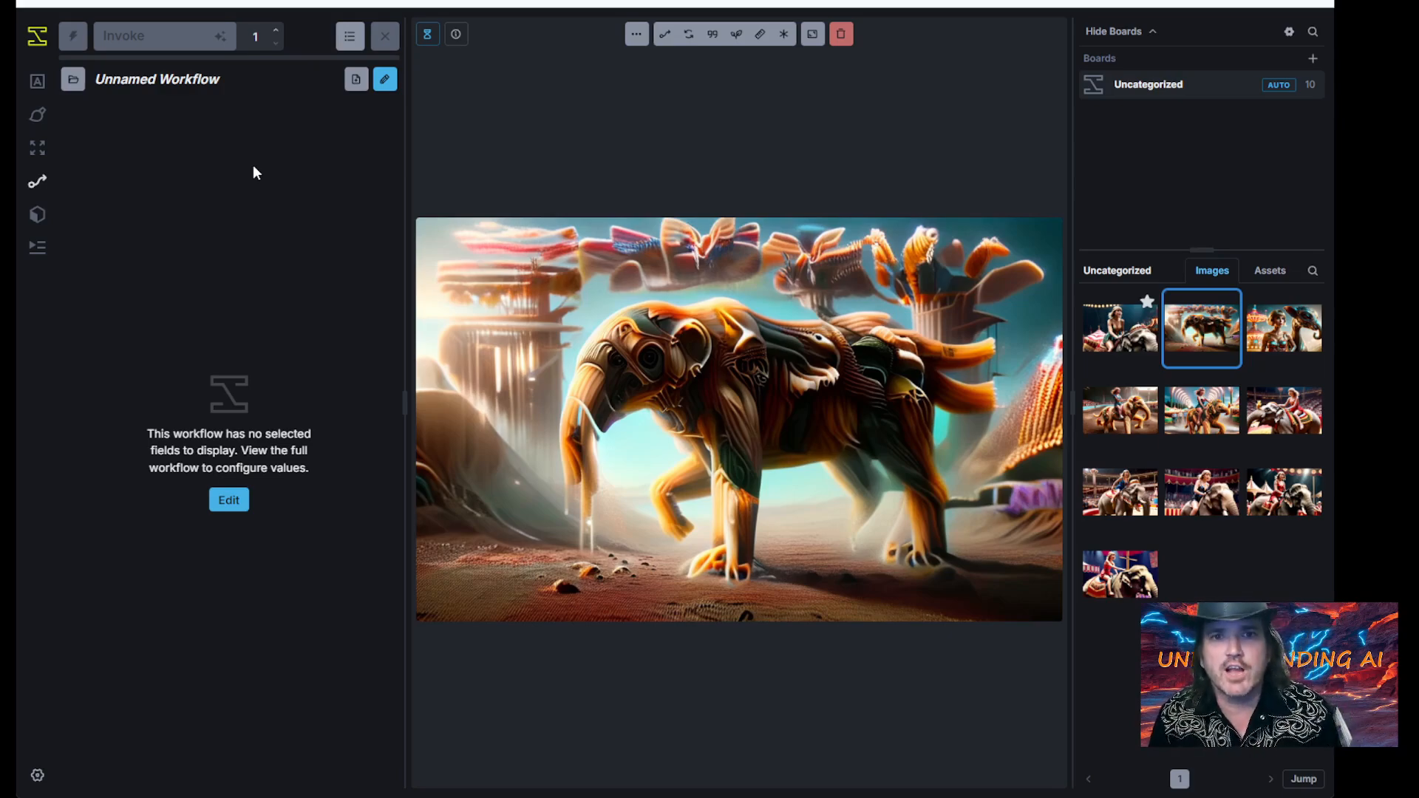
left_click(36, 81)
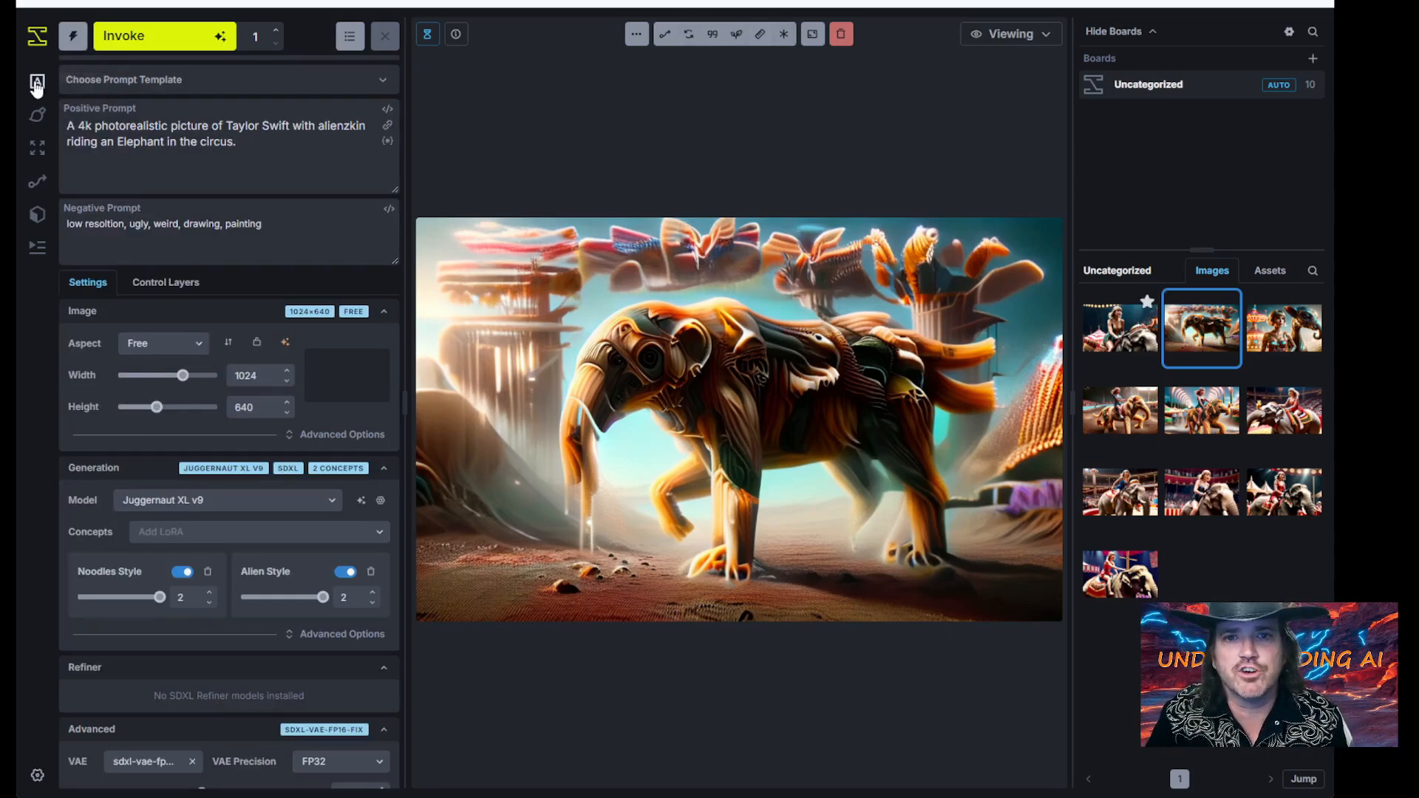
left_click(38, 182)
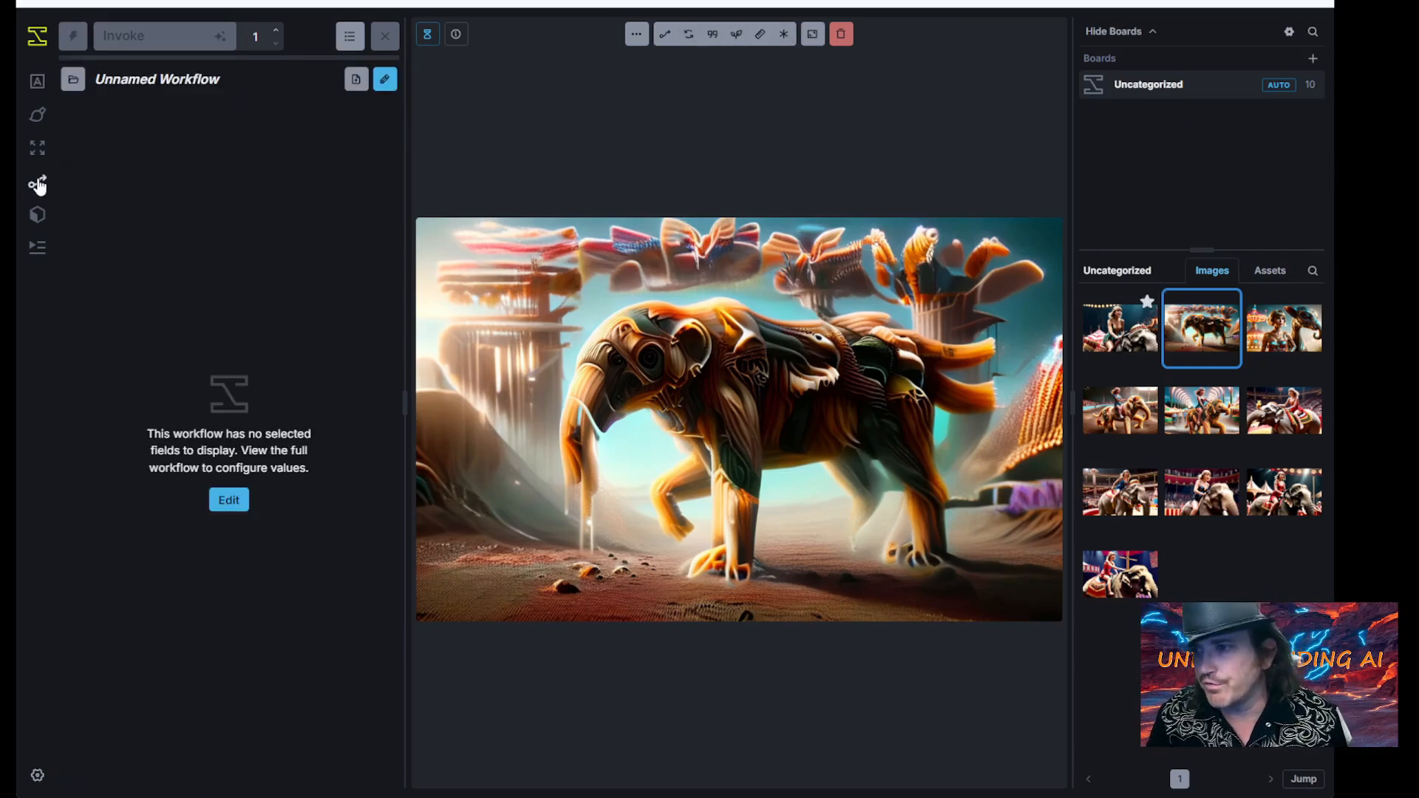
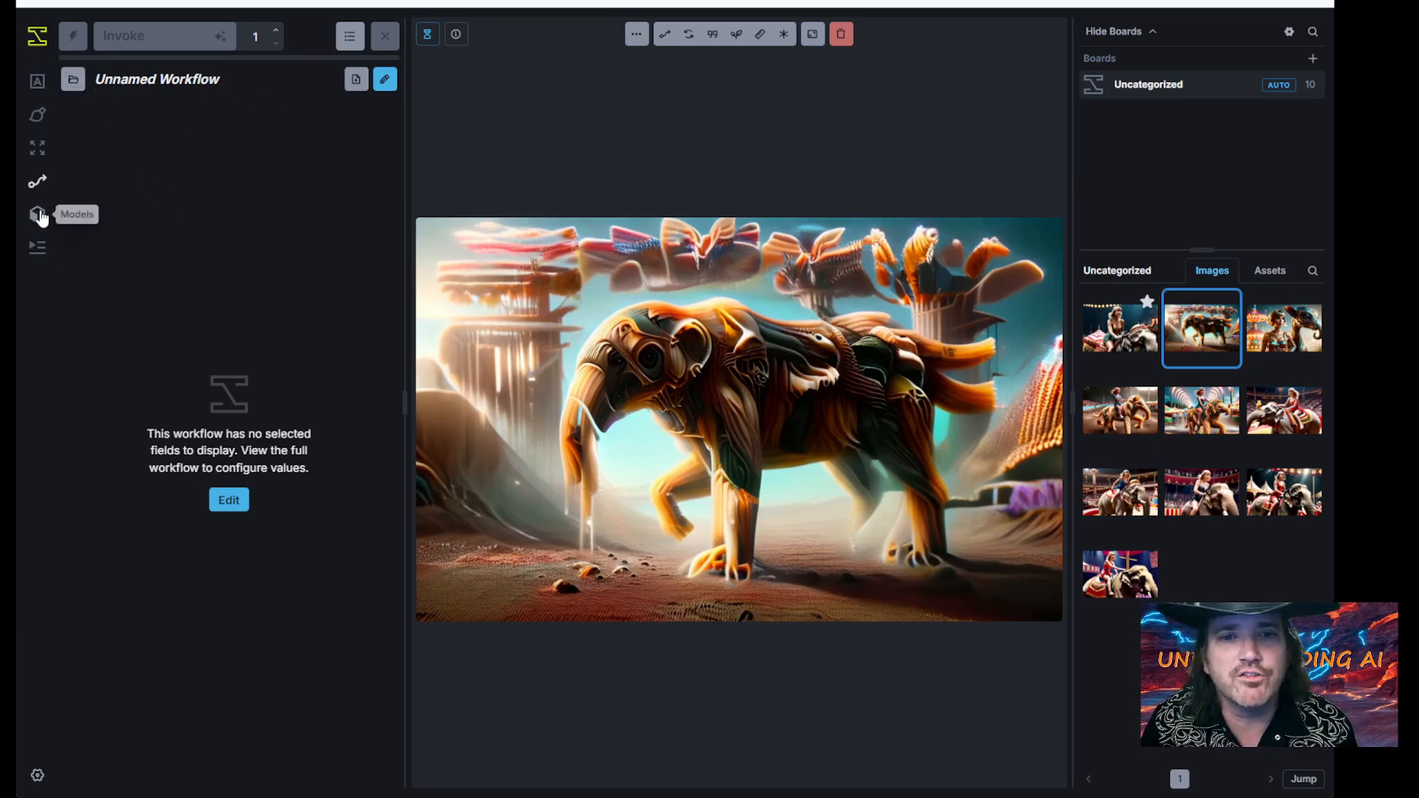
left_click(37, 249)
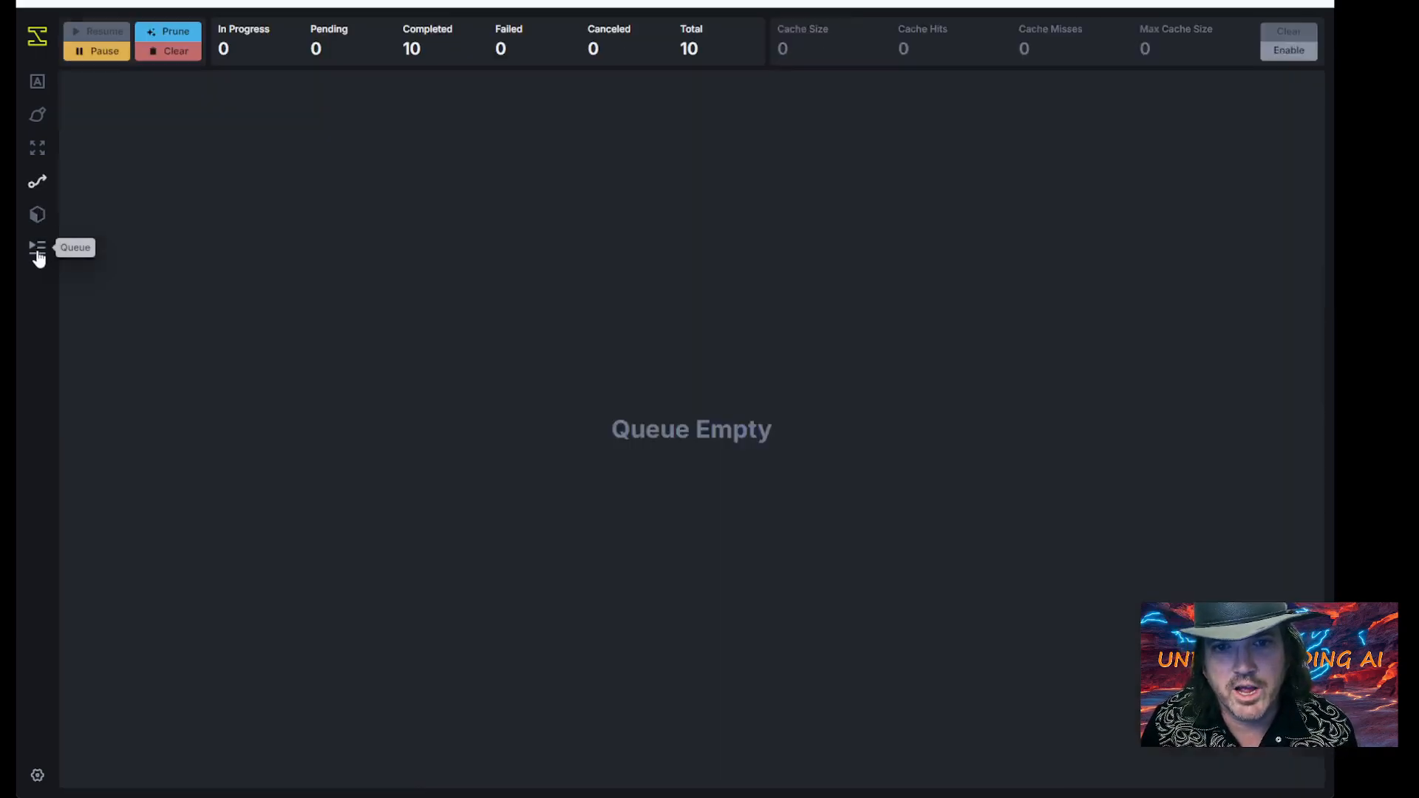
left_click(37, 117)
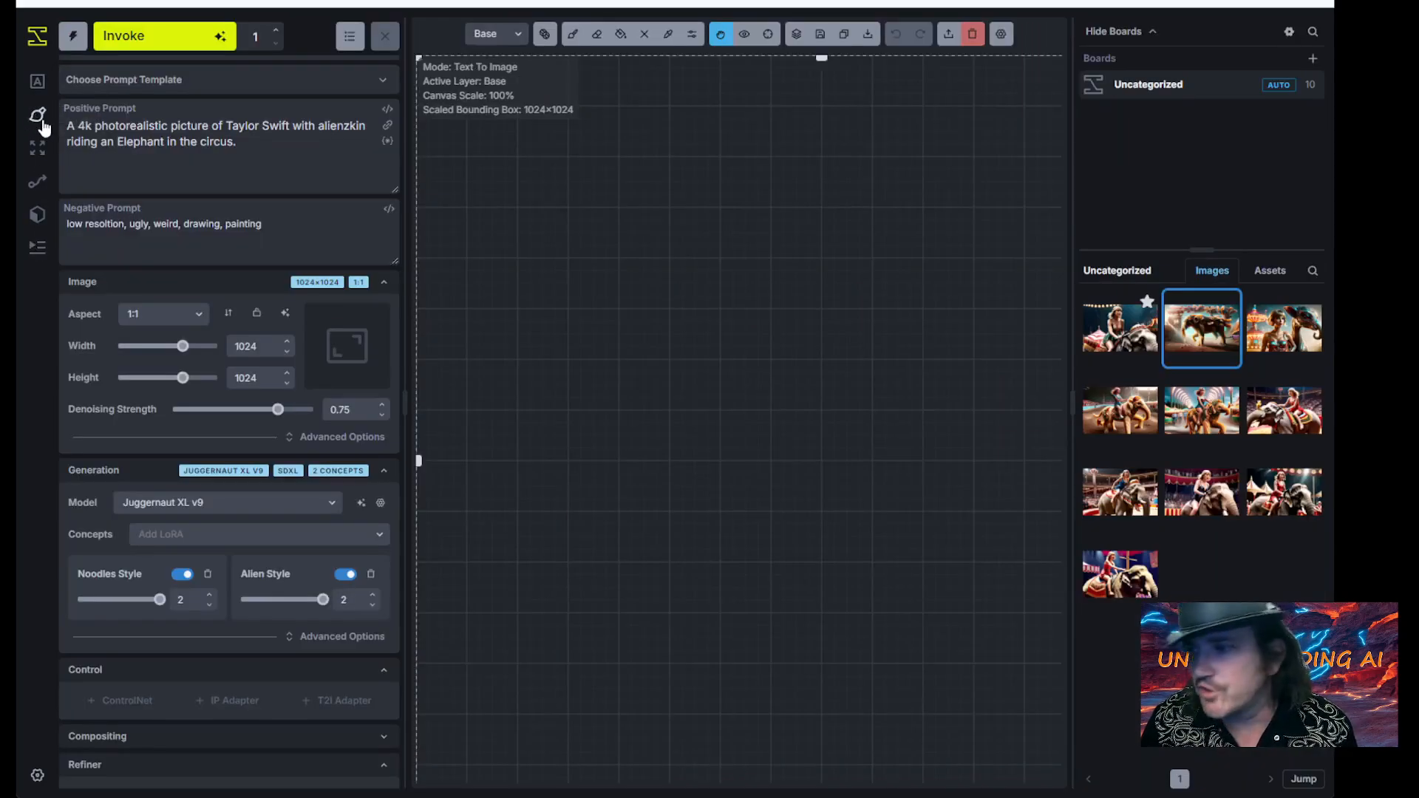
Step: Return to the Generation workspace and view other generated images from the gallery
left_click(36, 82)
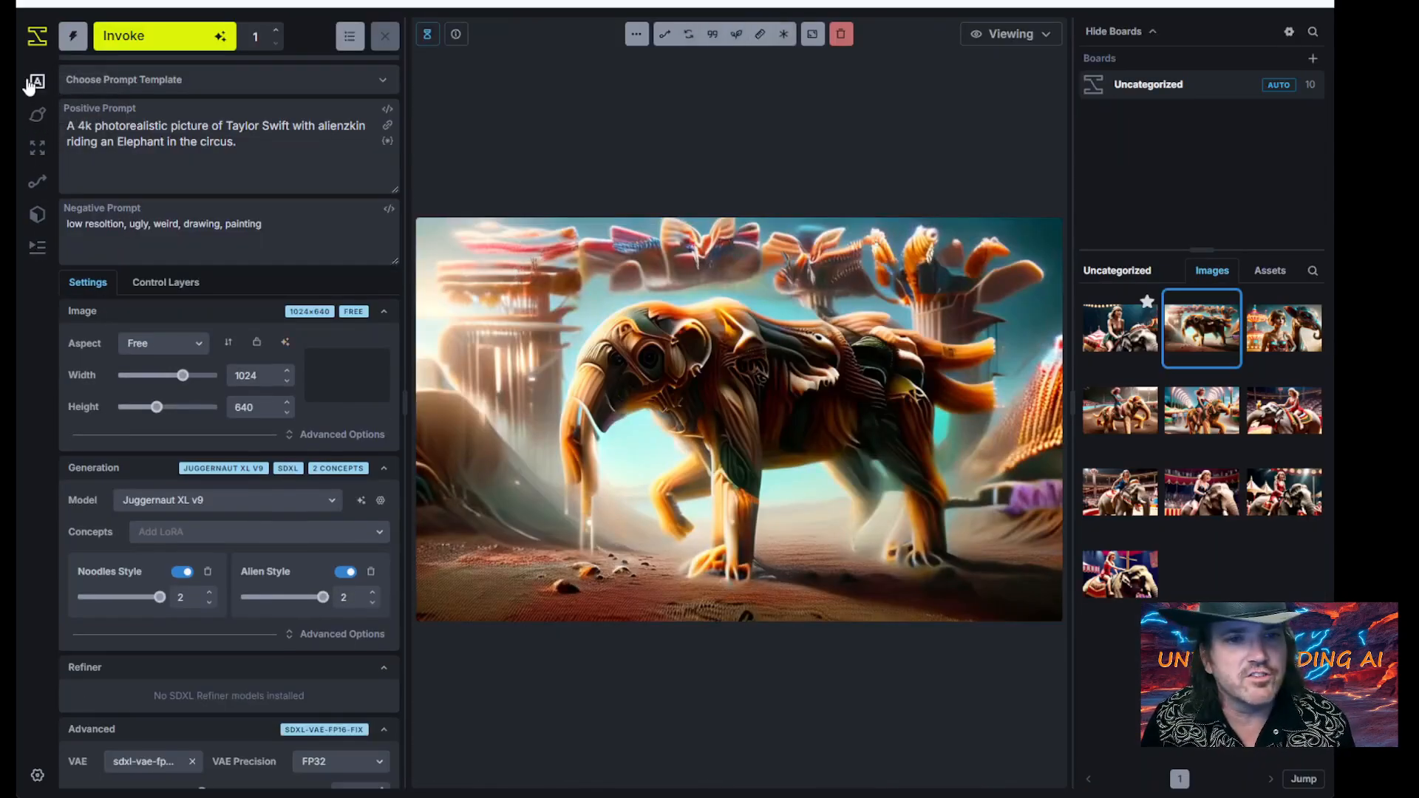
left_click(1201, 491)
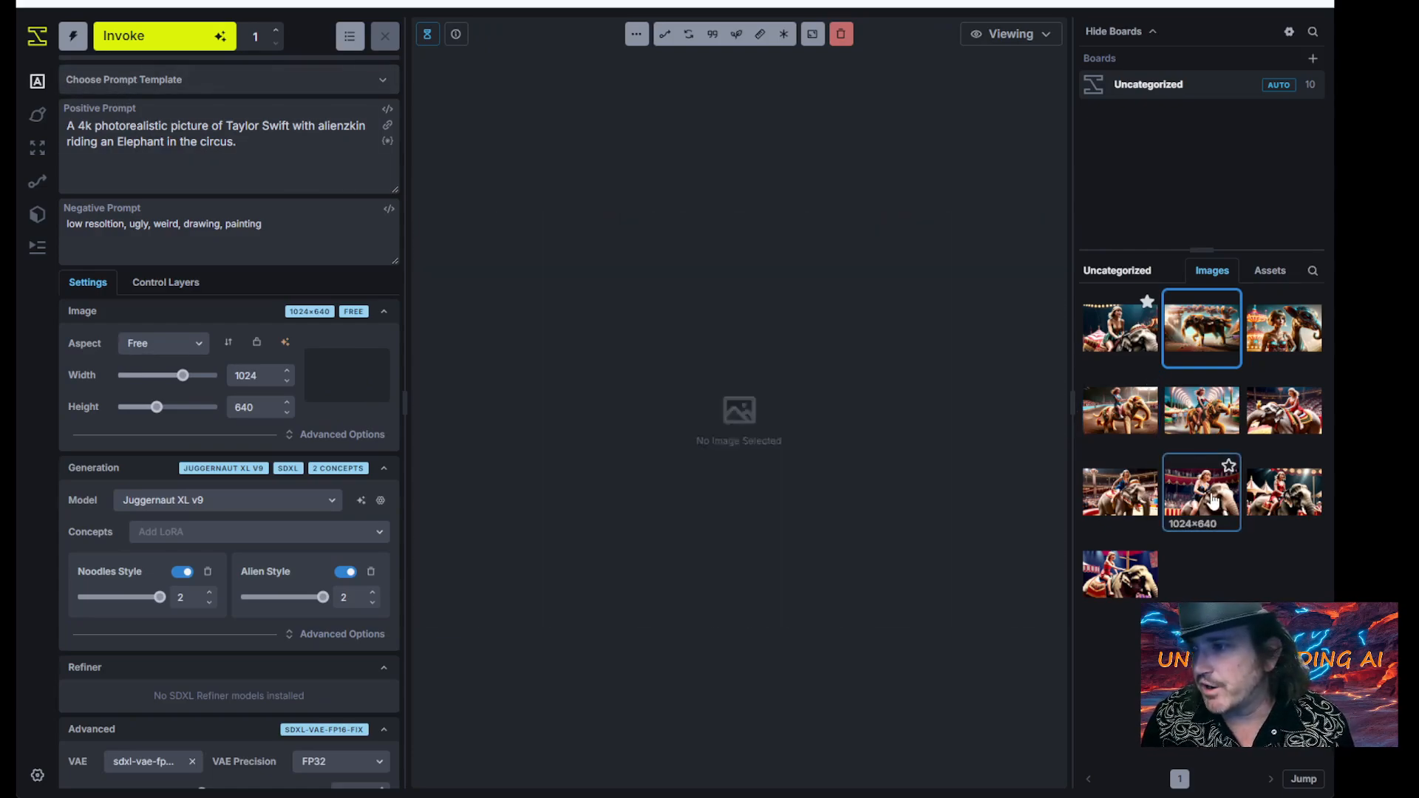
left_click(1277, 336)
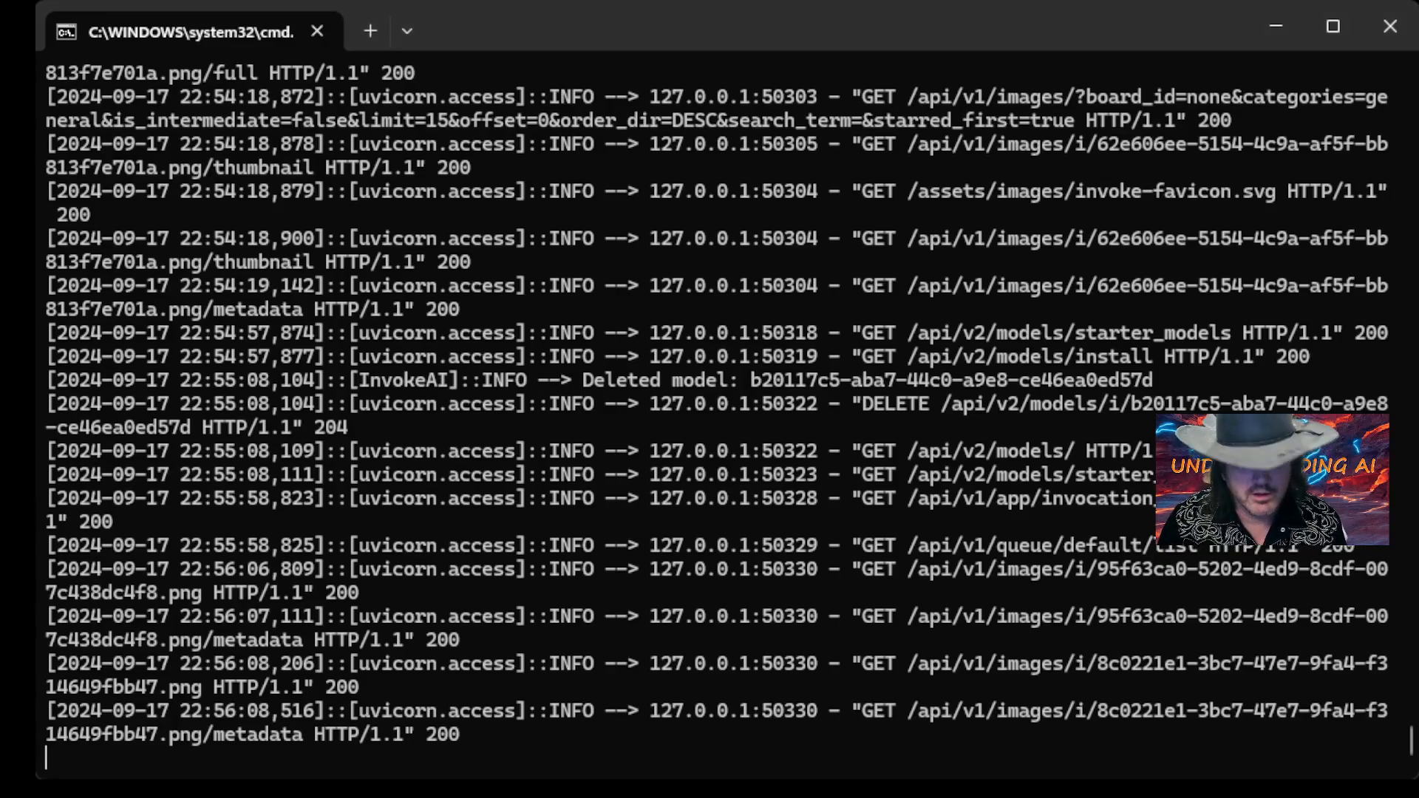
Step: Switch to the terminal, shut down the running Invoke server, and confirm terminating the batch job
key("ctrl+c")
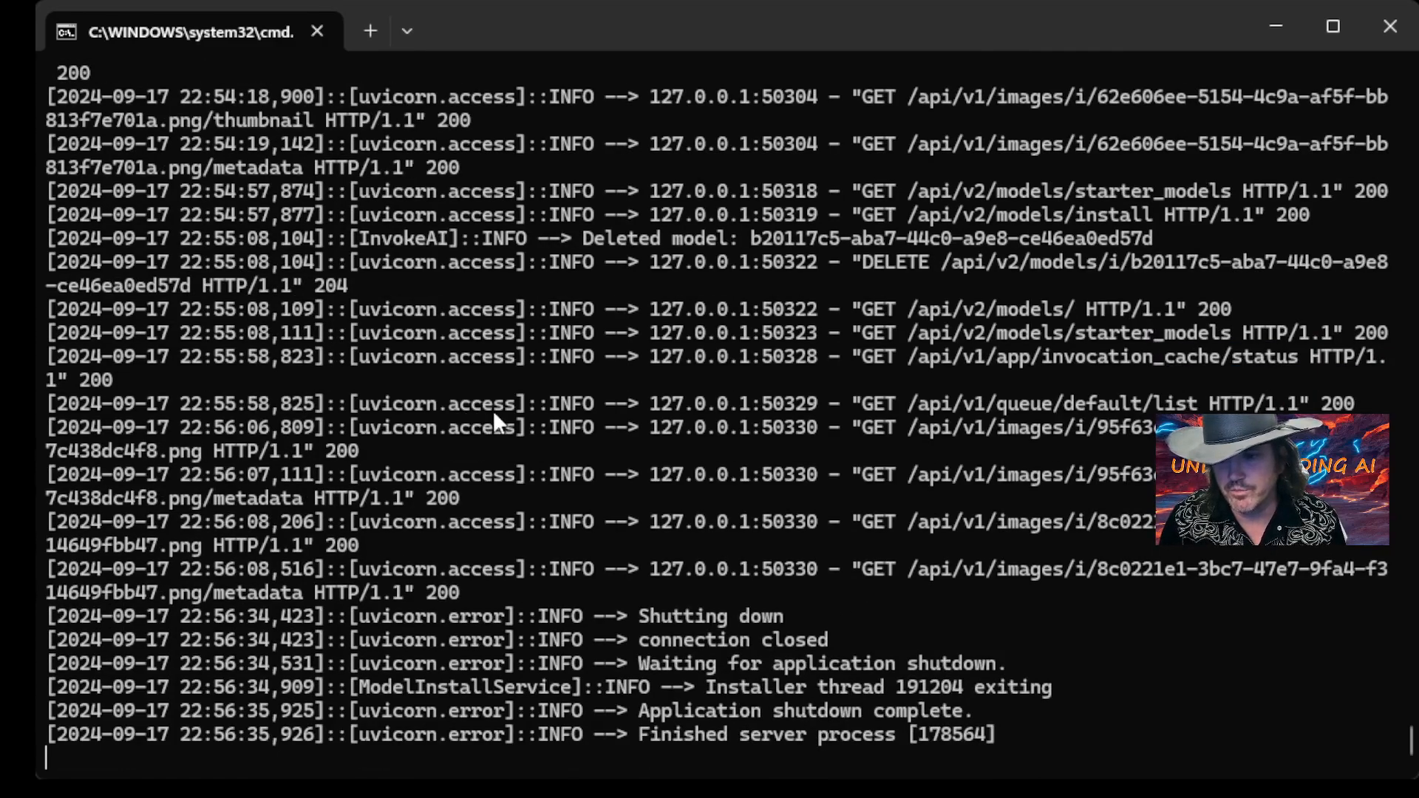
type("y")
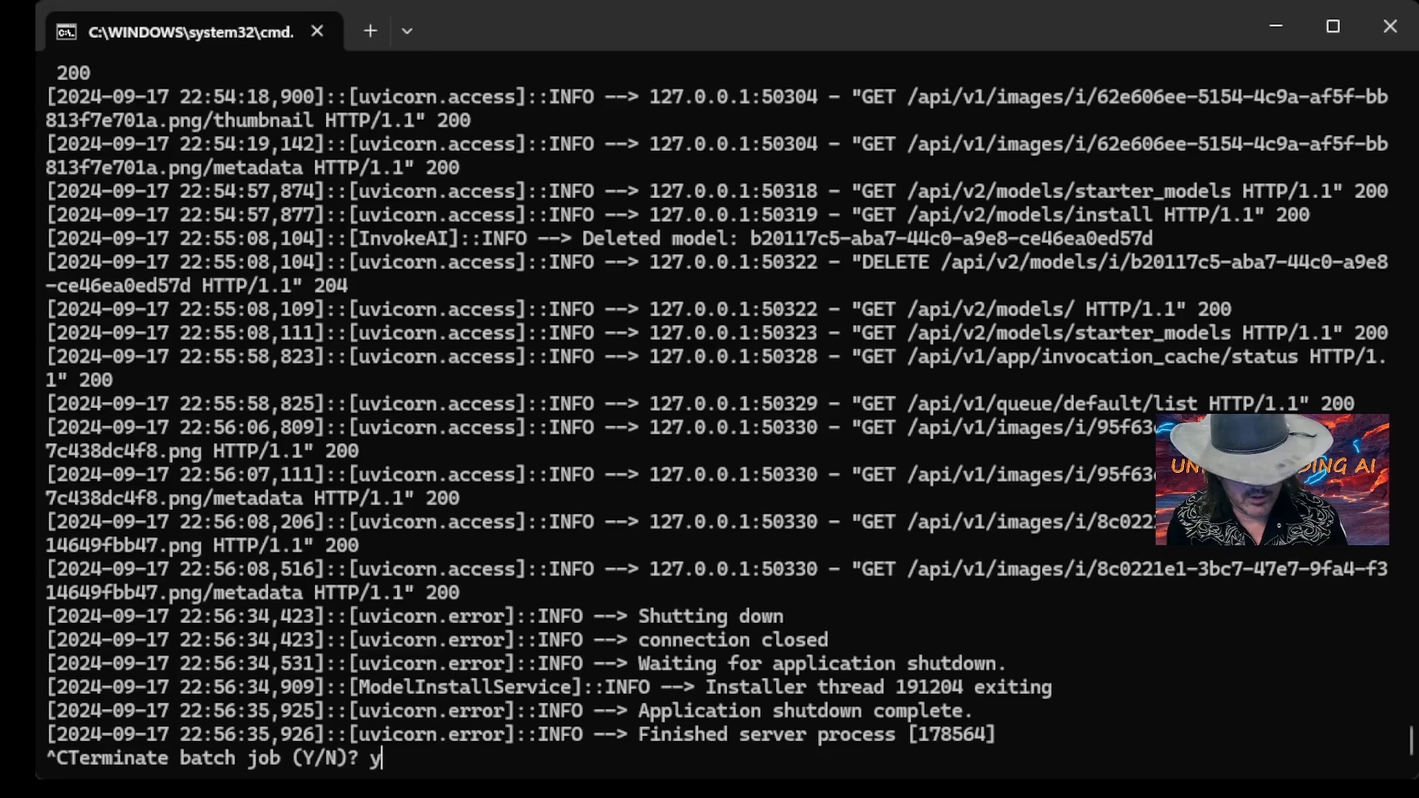
key("Return")
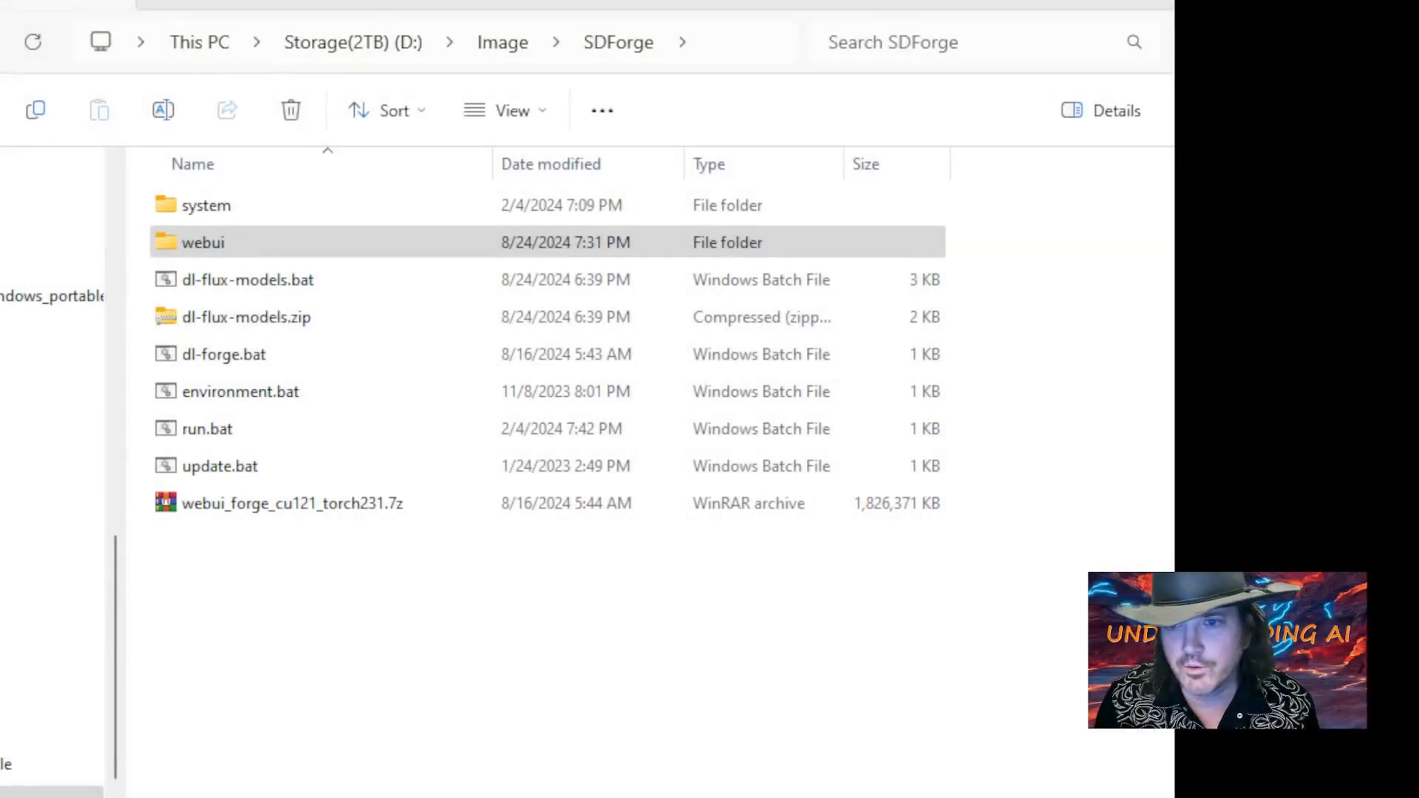
Step: In File Explorer, go to the D:\temp\Invoke\InvokeApp folder and run invoke.bat
left_click(203, 242)
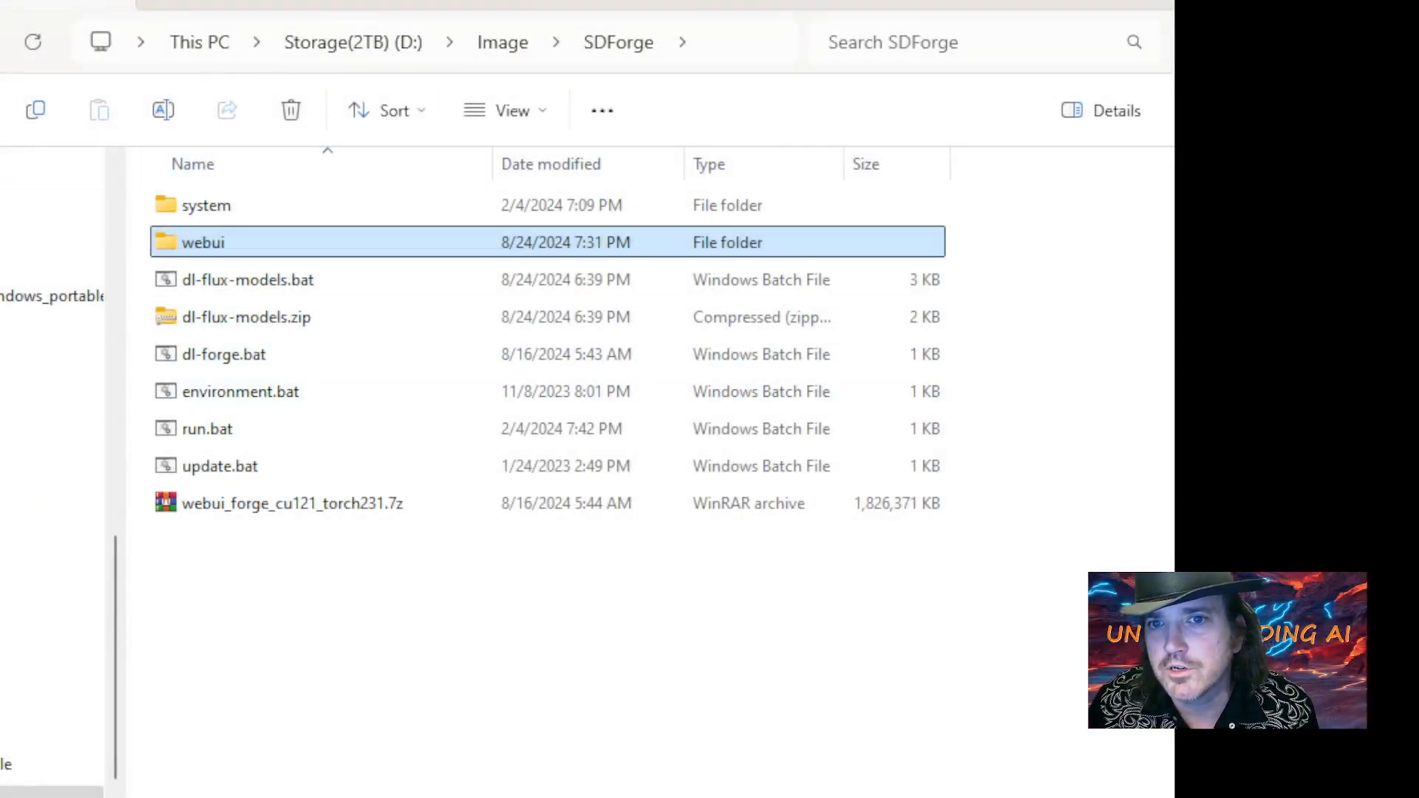
key("alt+Up")
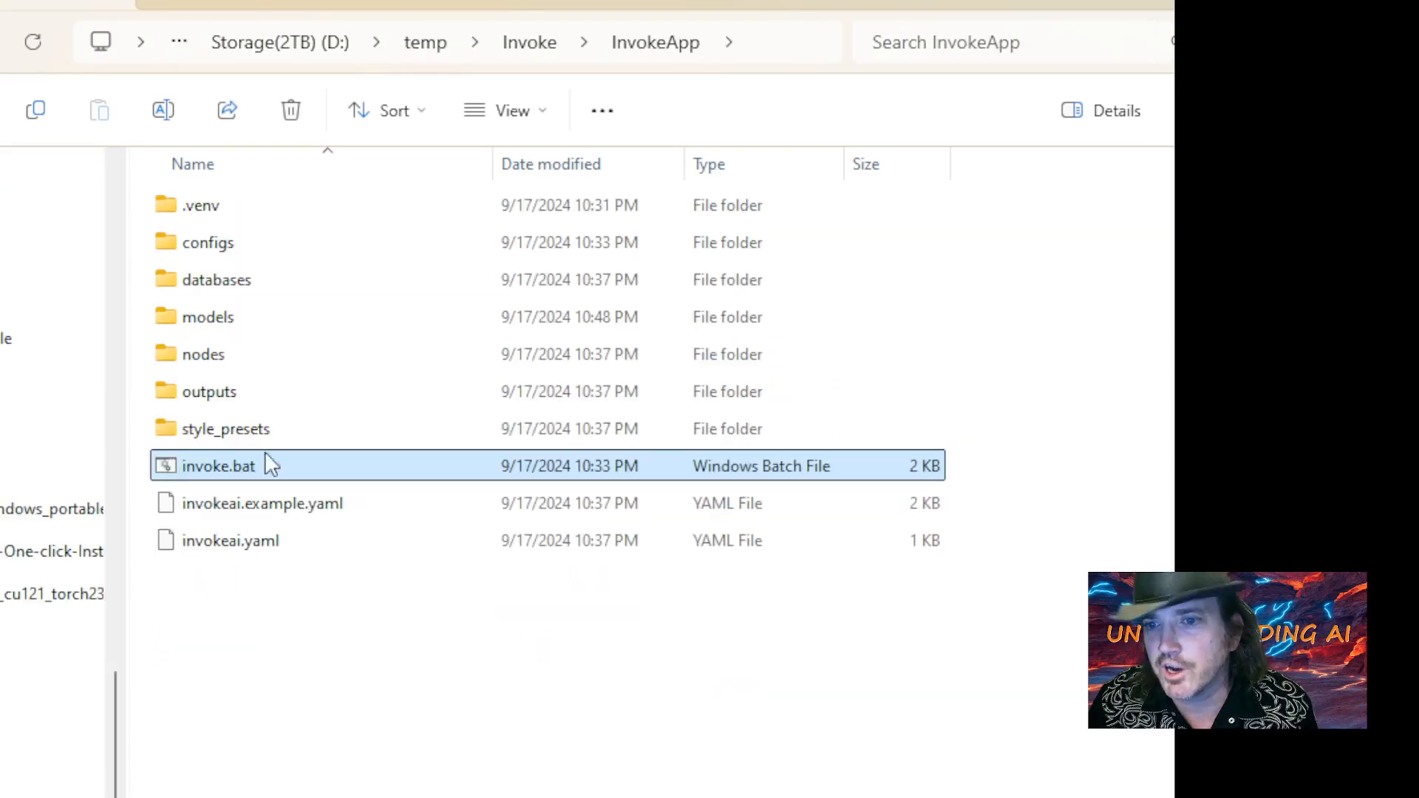
left_click(272, 605)
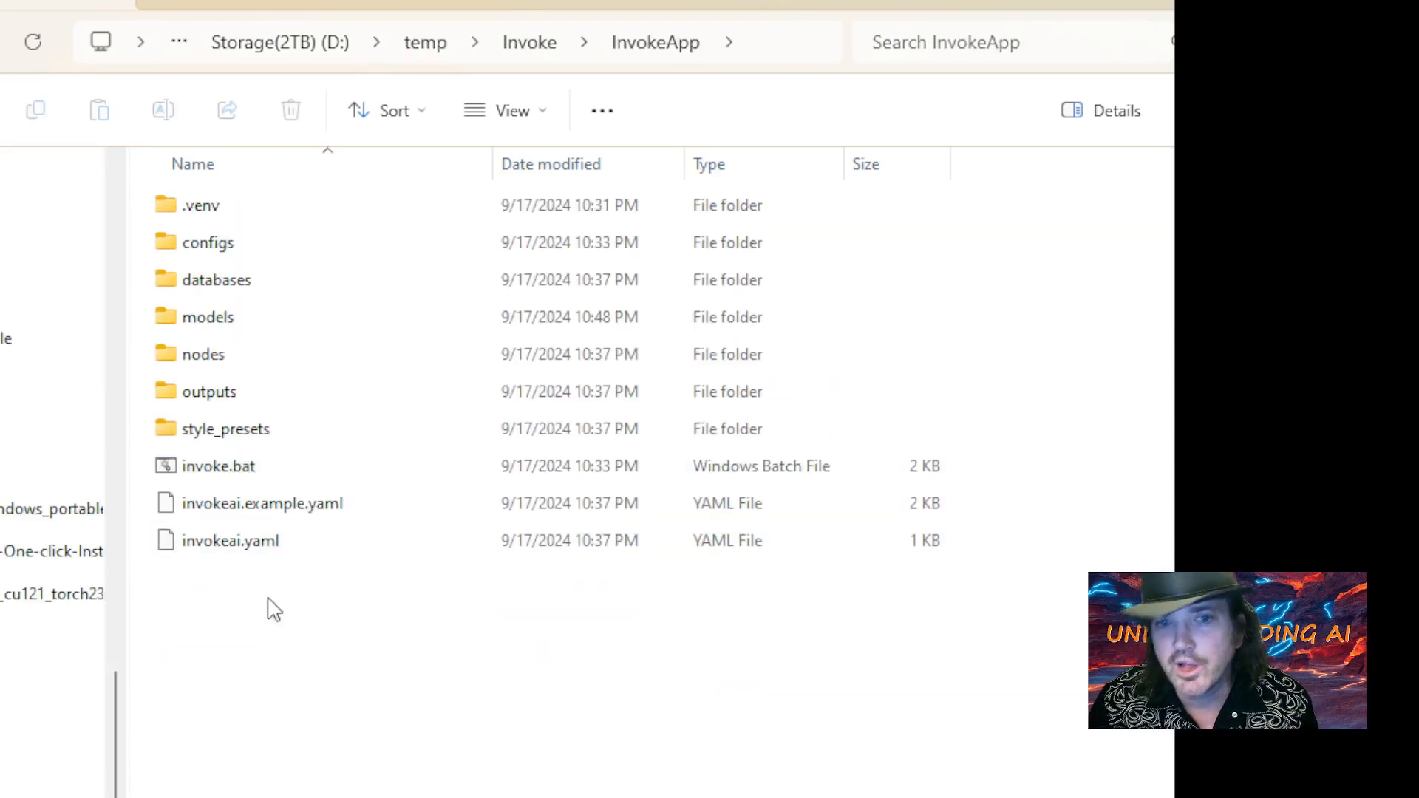
double_click(221, 473)
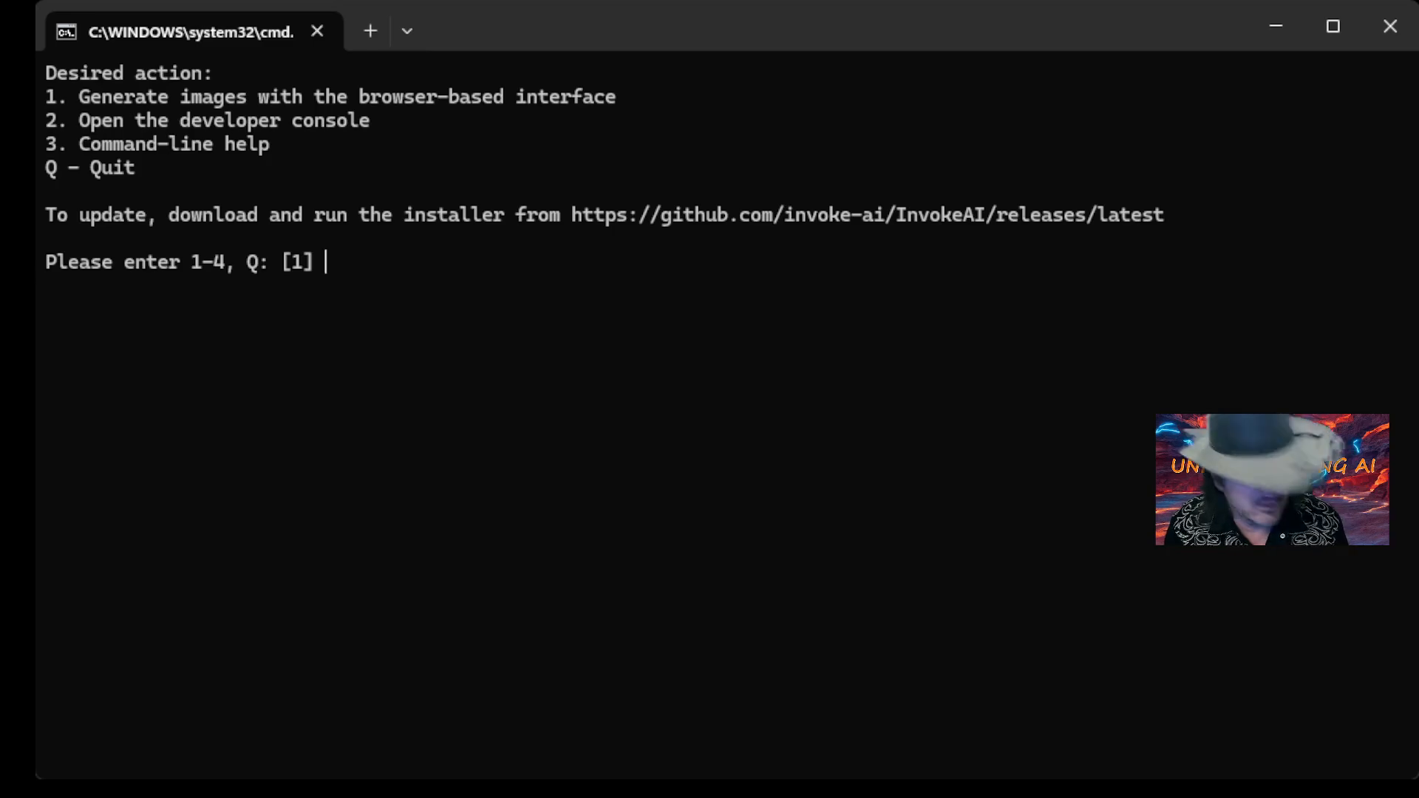
type("1")
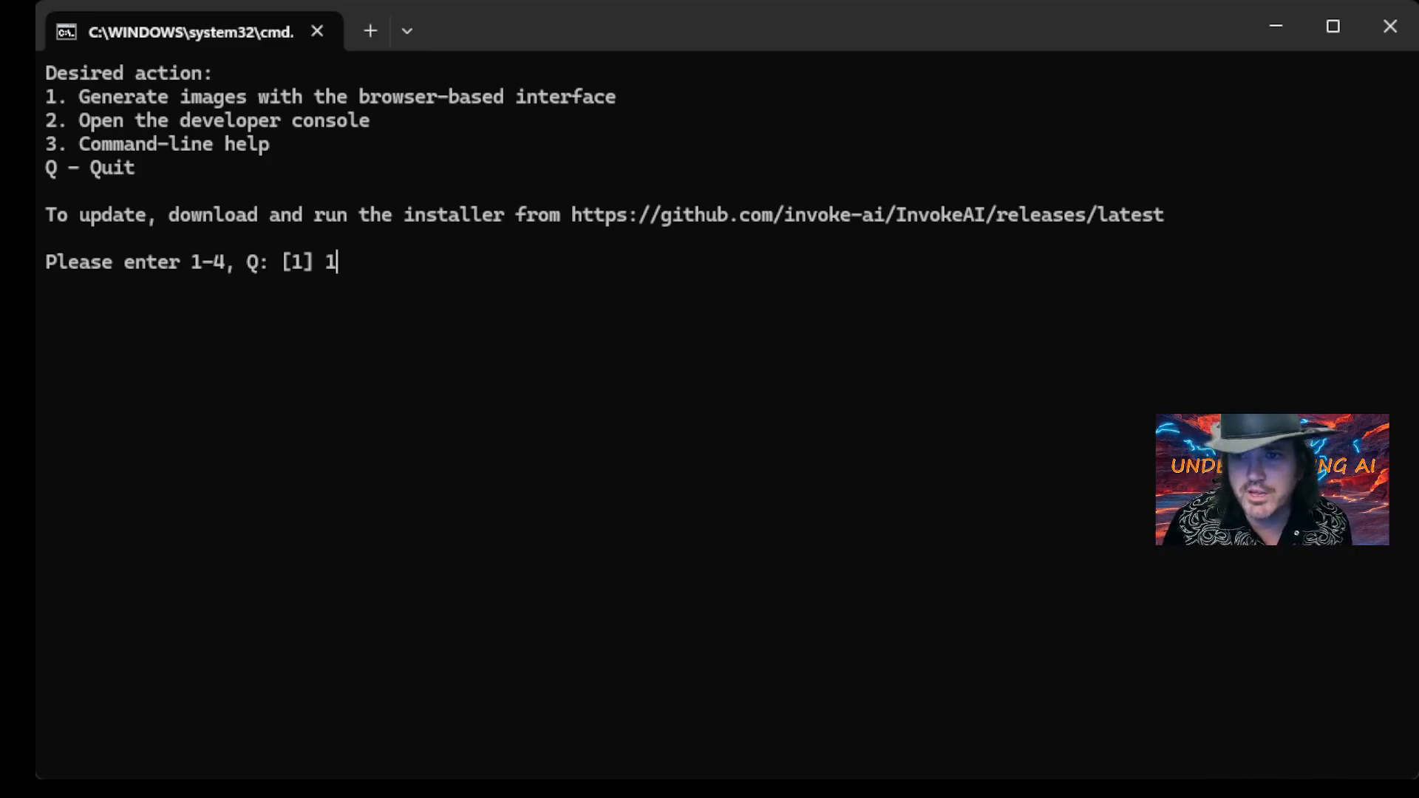
key("Return")
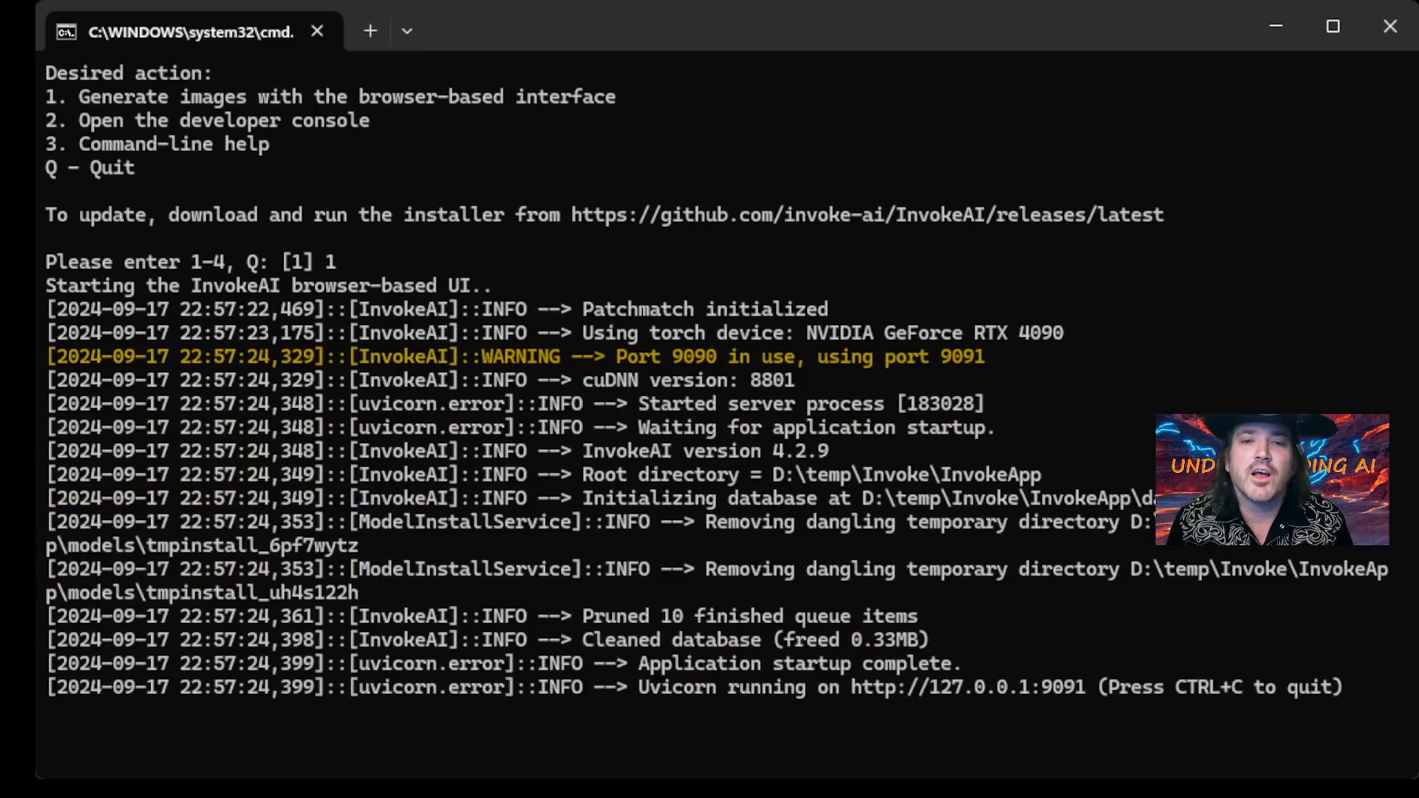
left_click(1017, 684, "ctrl")
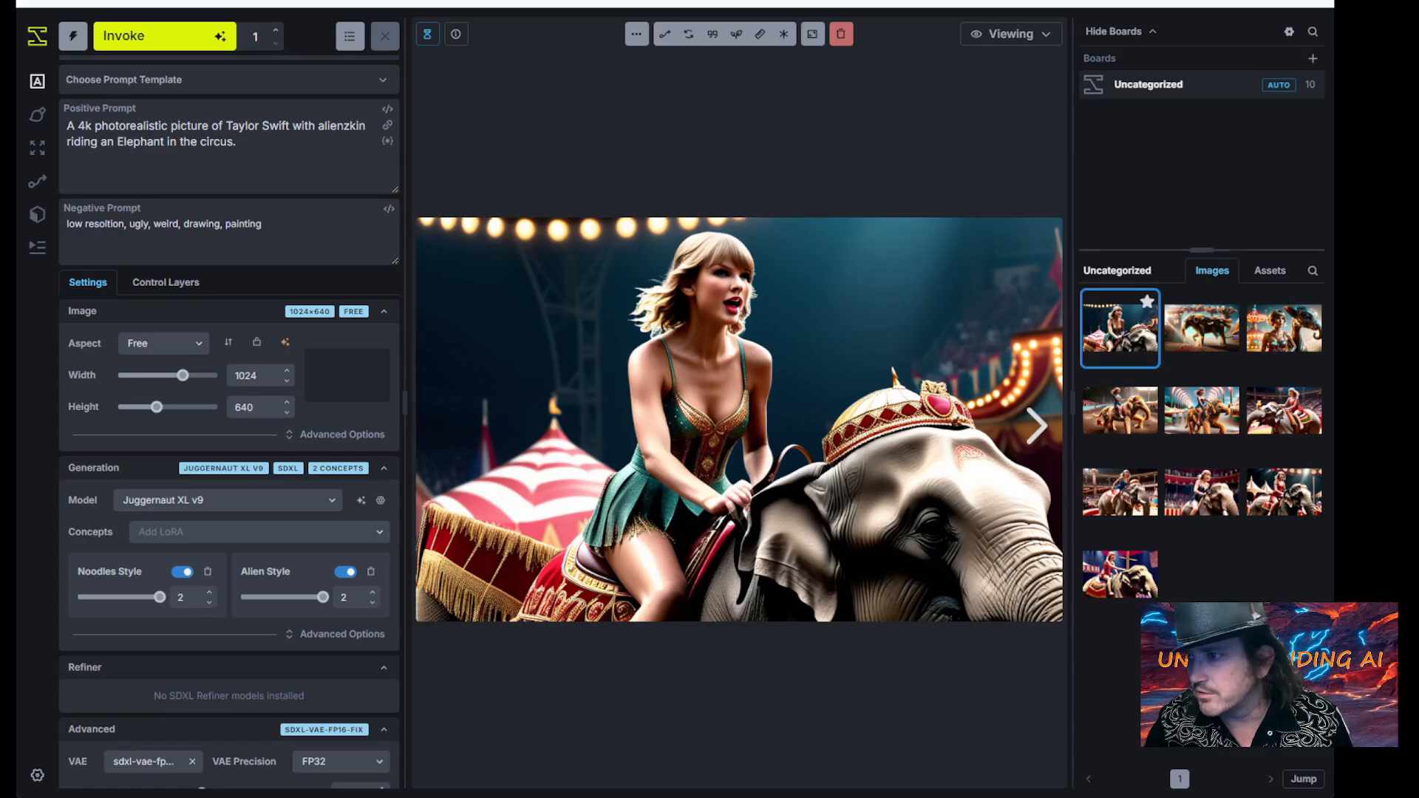
left_click(1282, 323)
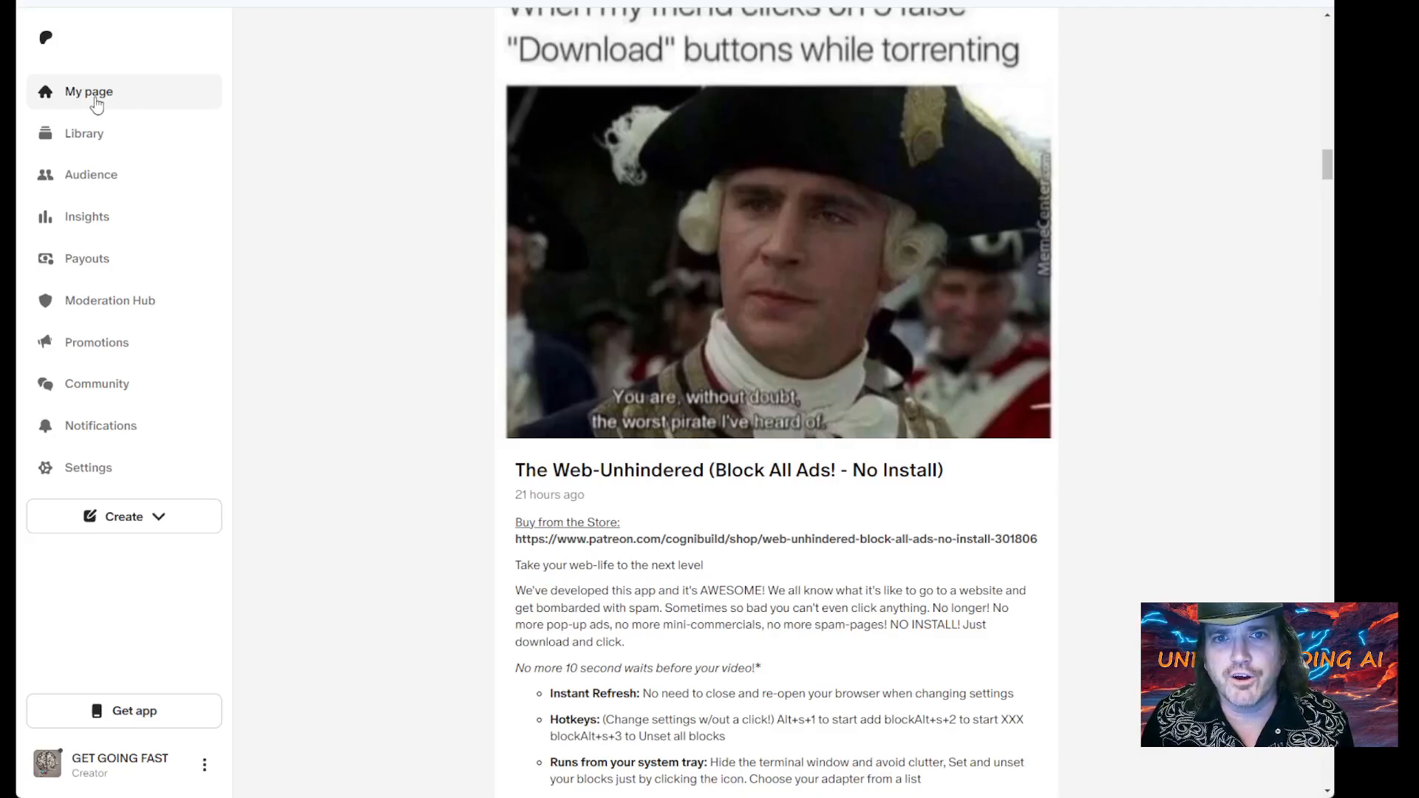
Step: Reload the GET GOING FAST Patreon page and browse its recent posts for the Invoke model comparison and installer download
left_click(49, 45)
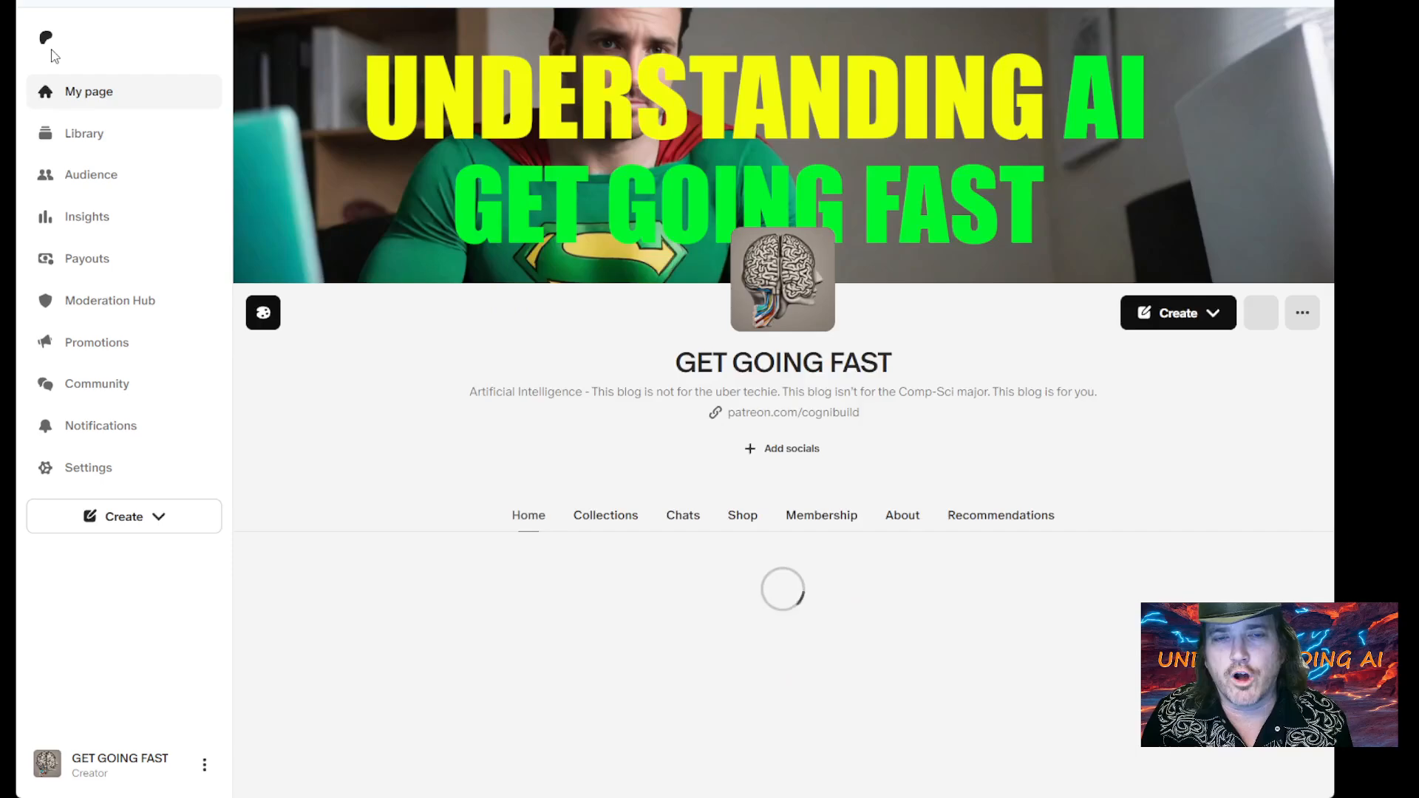
scroll(621, 383, "down", 10)
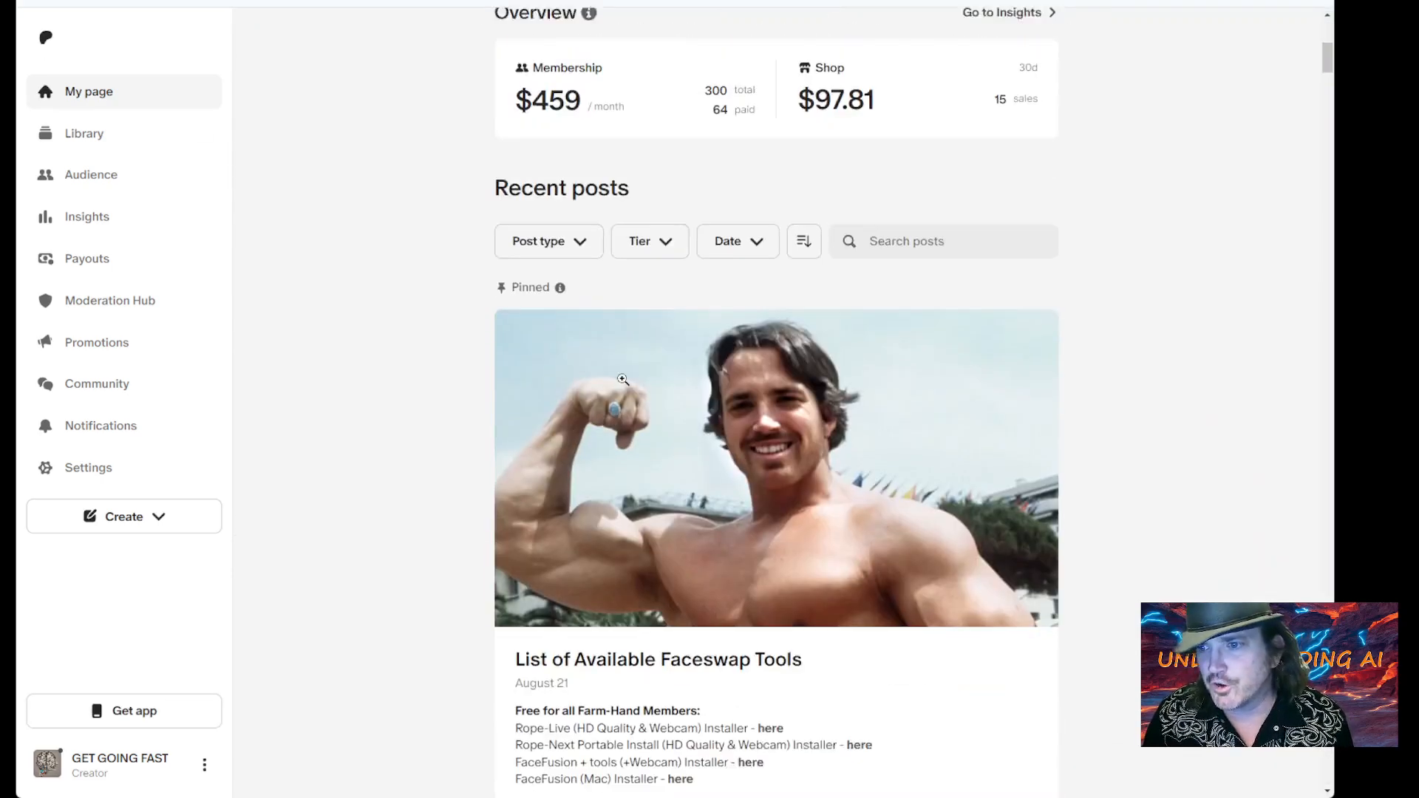
scroll(623, 379, "down", 8)
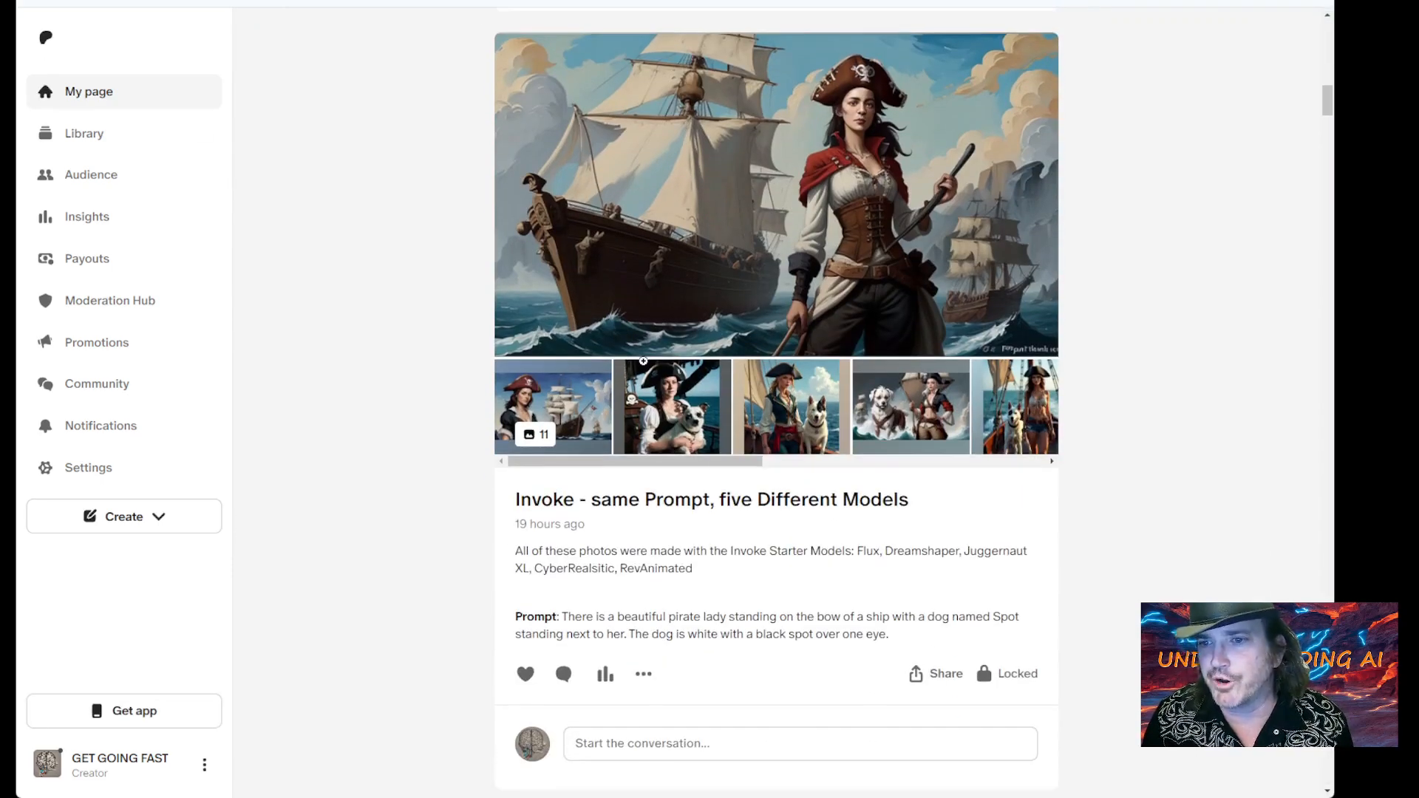
scroll(644, 363, "down", 10)
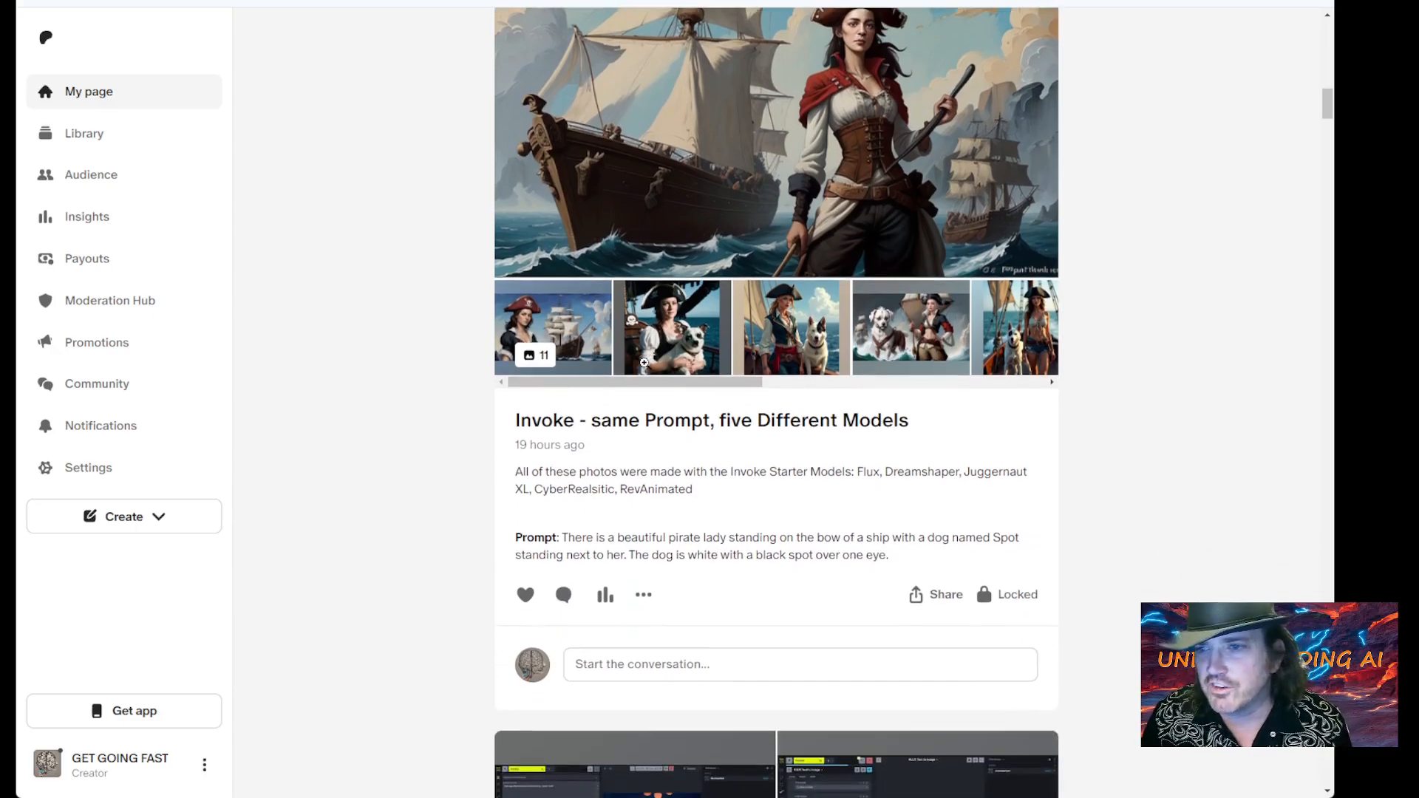
scroll(649, 367, "up", 5)
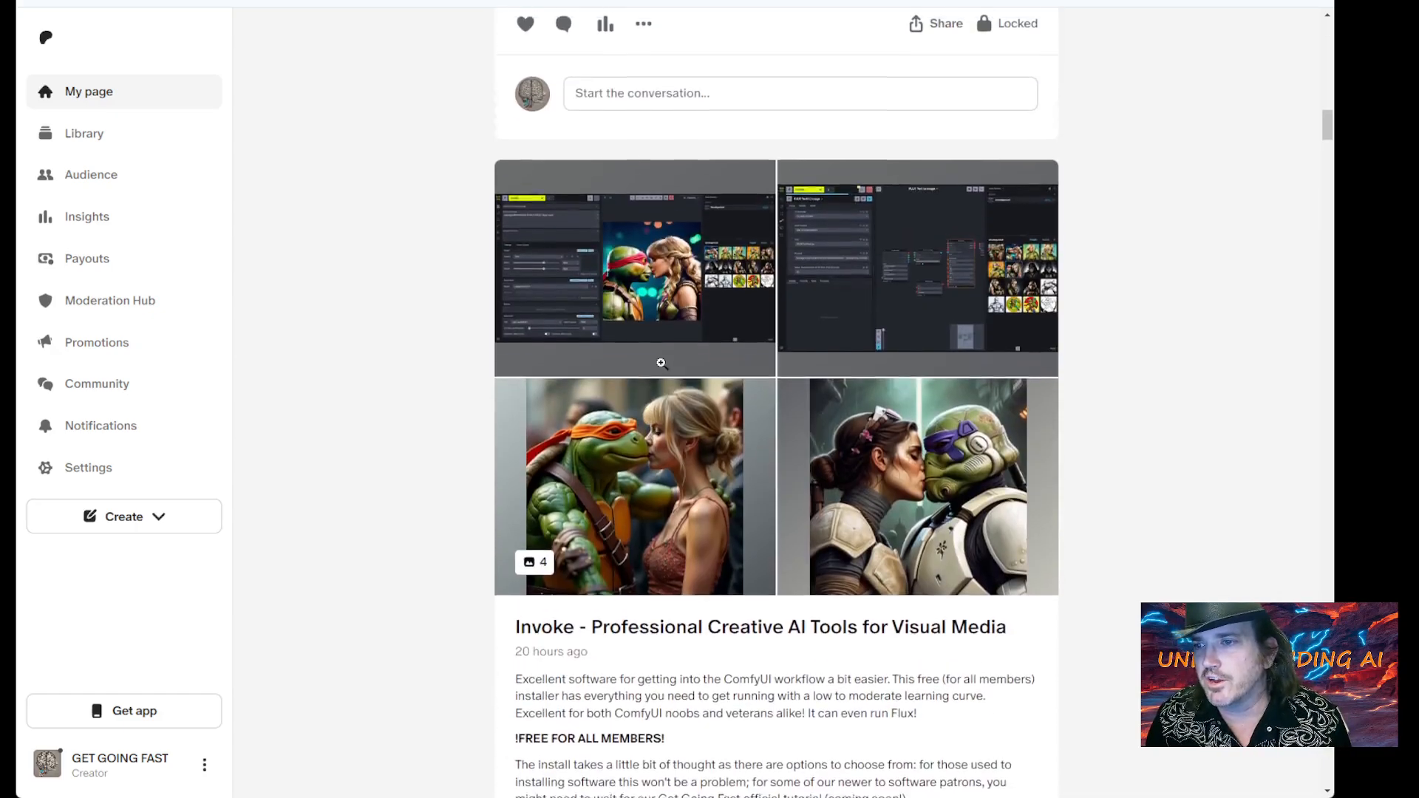
scroll(627, 233, "up", 2)
scroll(627, 232, "down", 20)
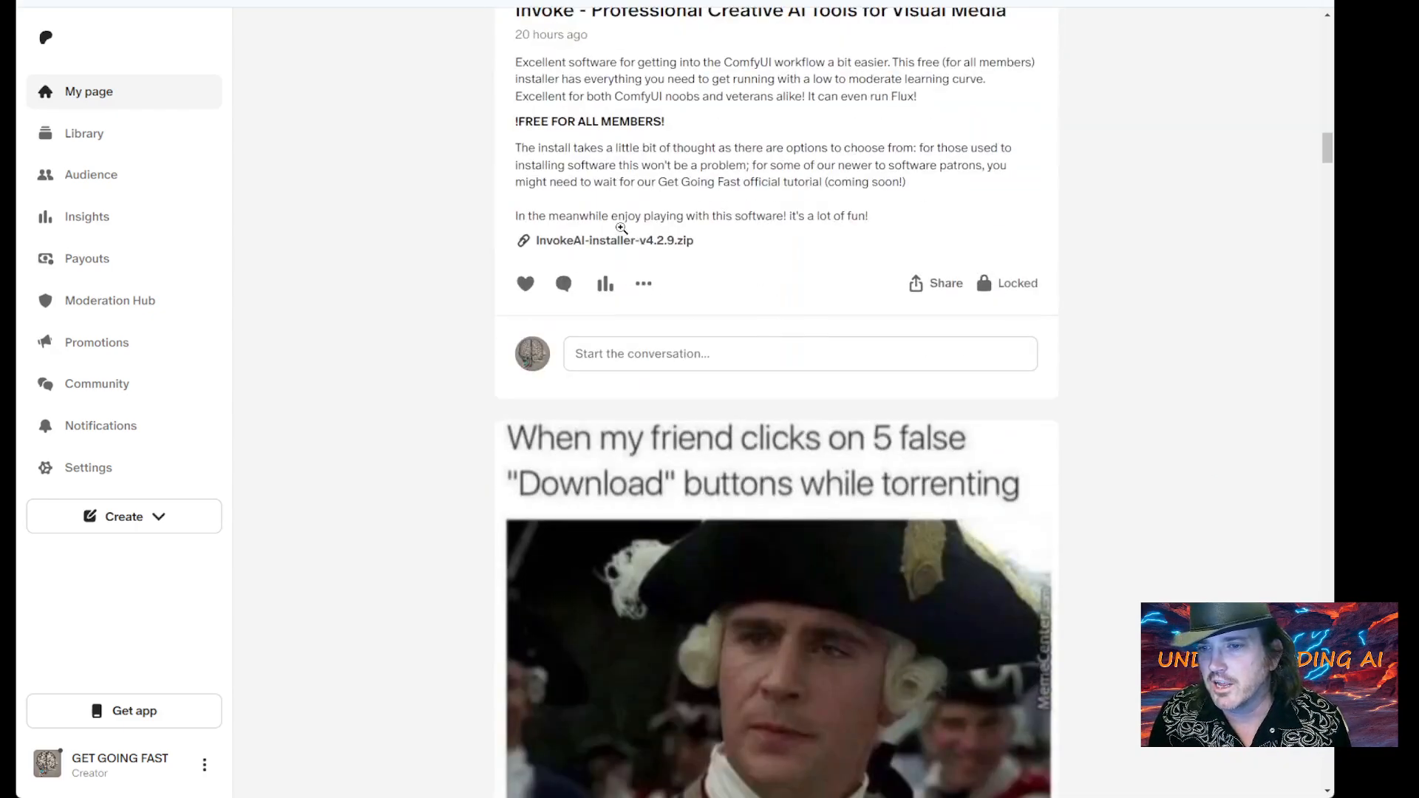
scroll(620, 227, "down", 16)
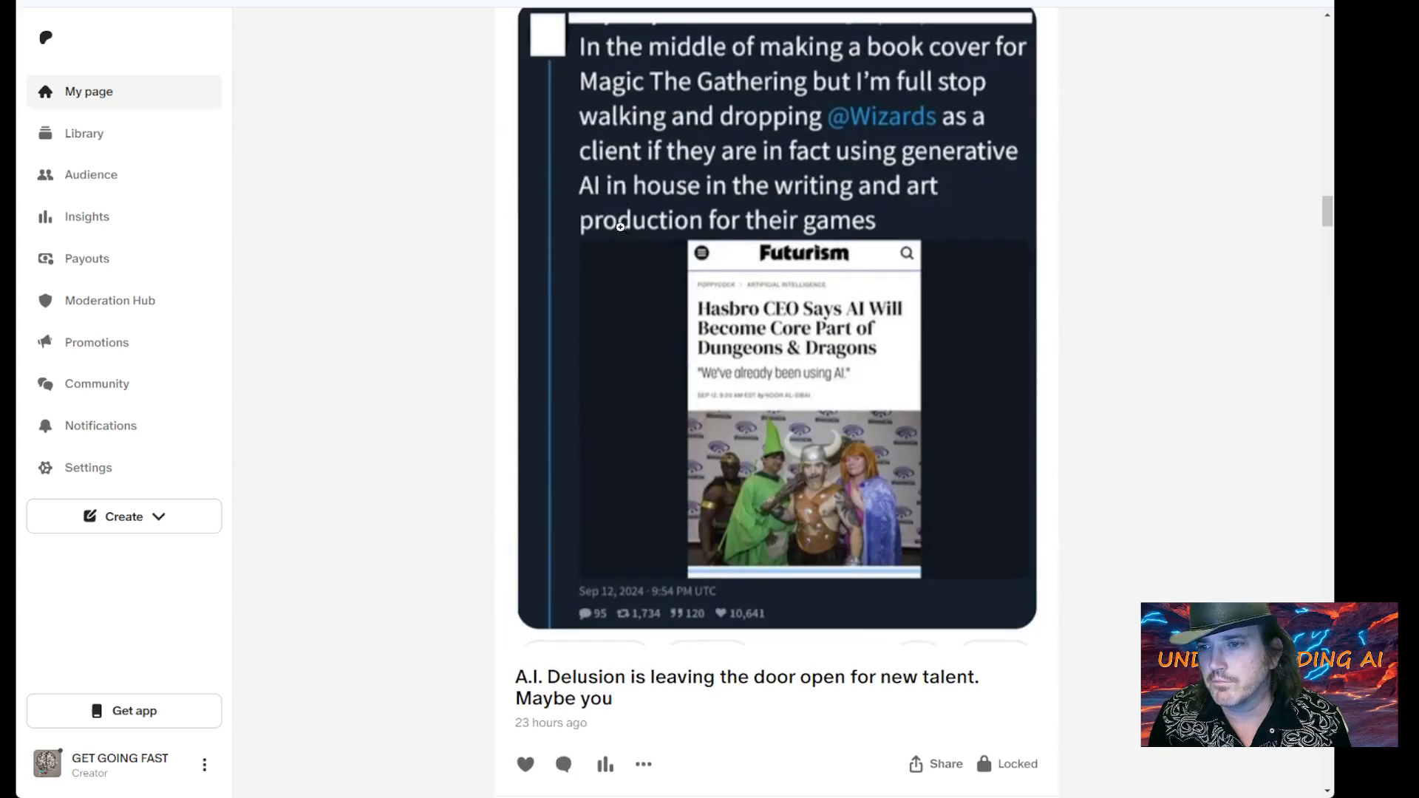
scroll(619, 226, "down", 14)
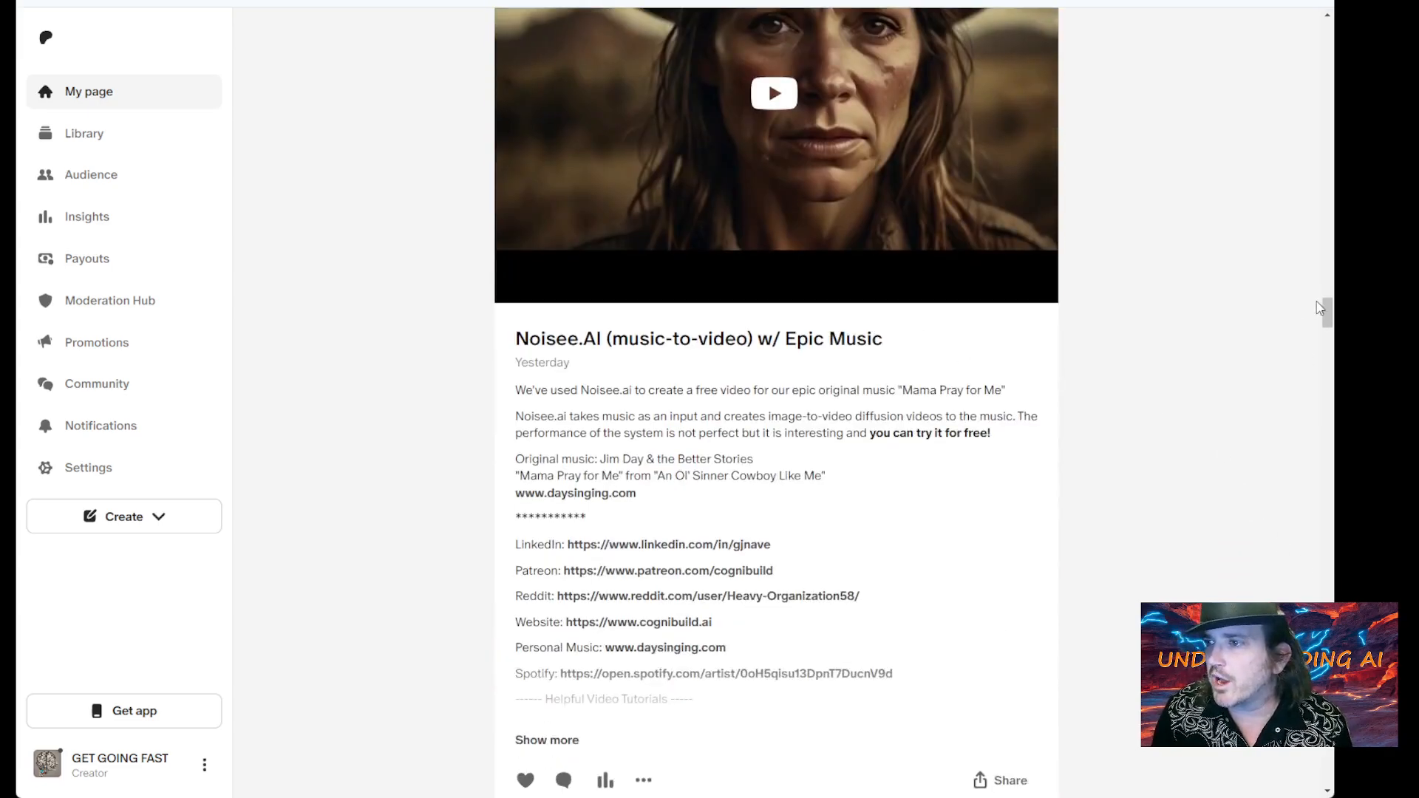
left_click_drag(1328, 312, 1284, 132)
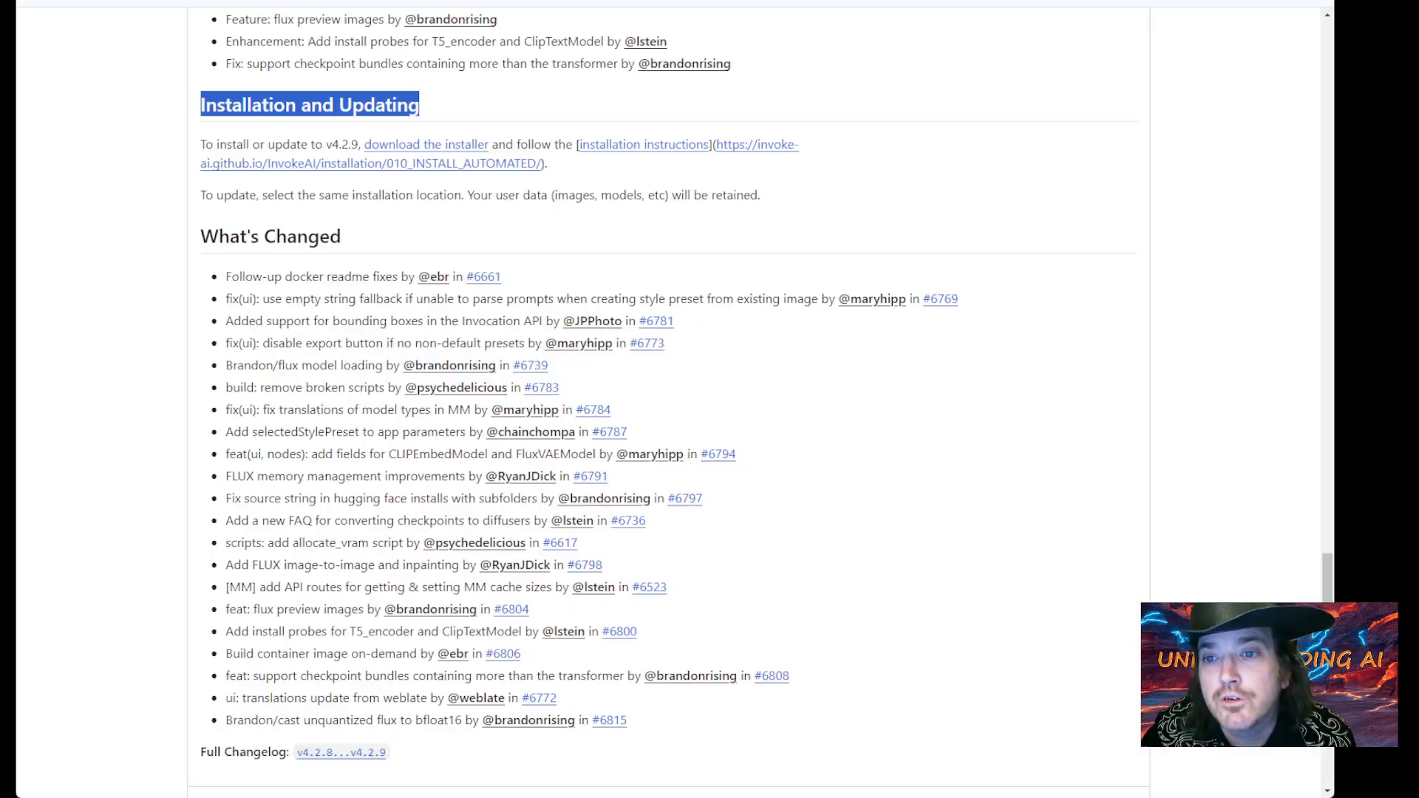
Step: Switch to the Invoke v4.2.9 release notes and review the FLUX workflows, required models, and hardware considerations
scroll(286, 136, "up", 10)
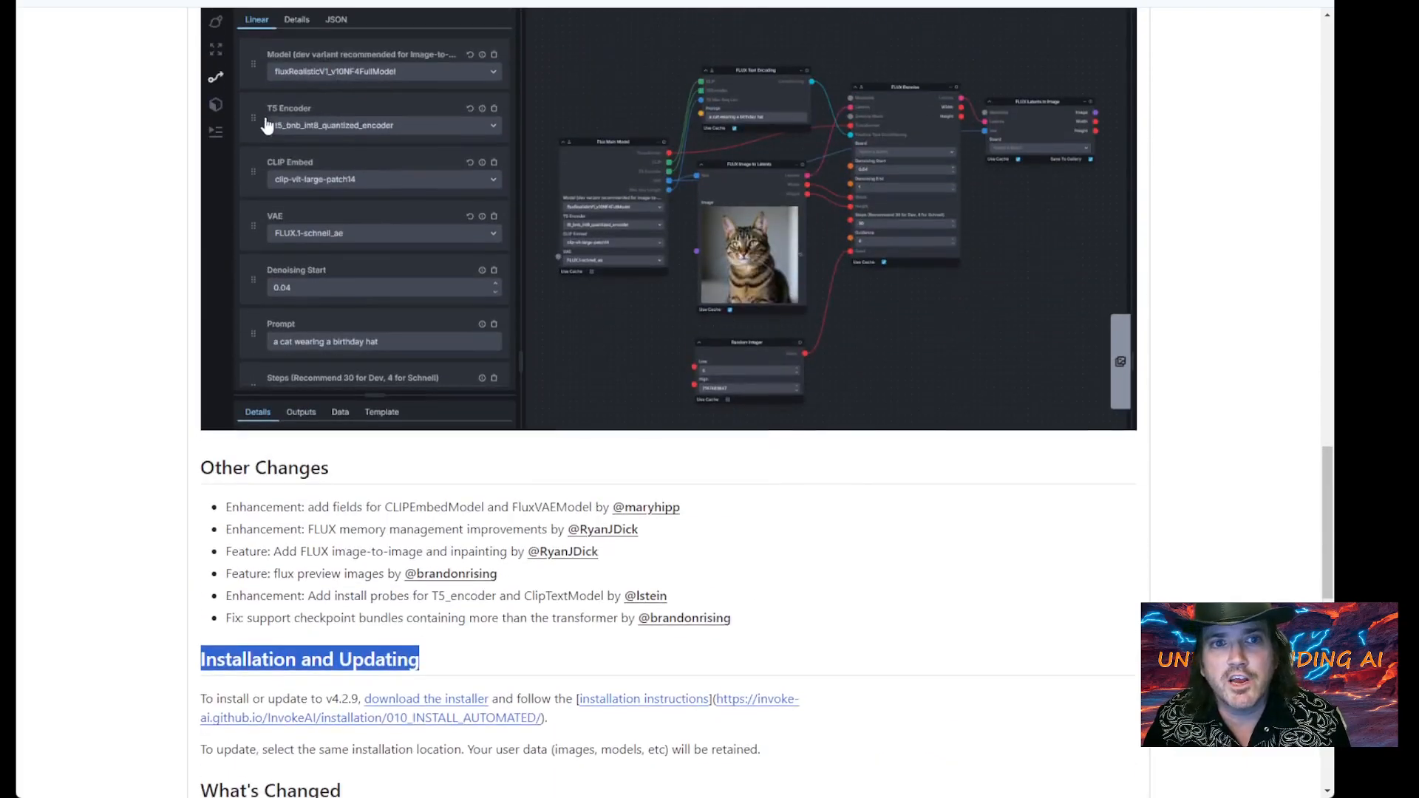
scroll(222, 334, "up", 5)
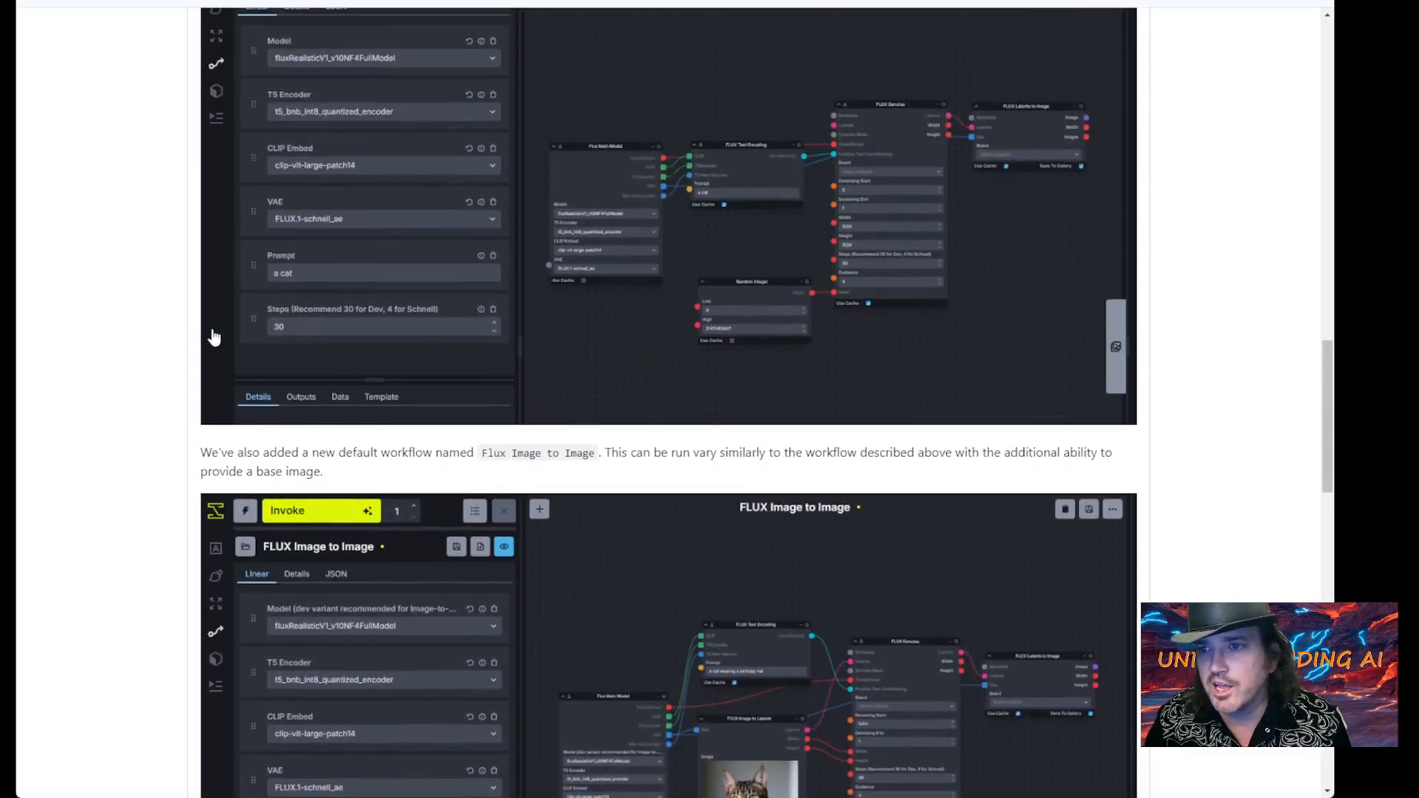
scroll(67, 358, "up", 12)
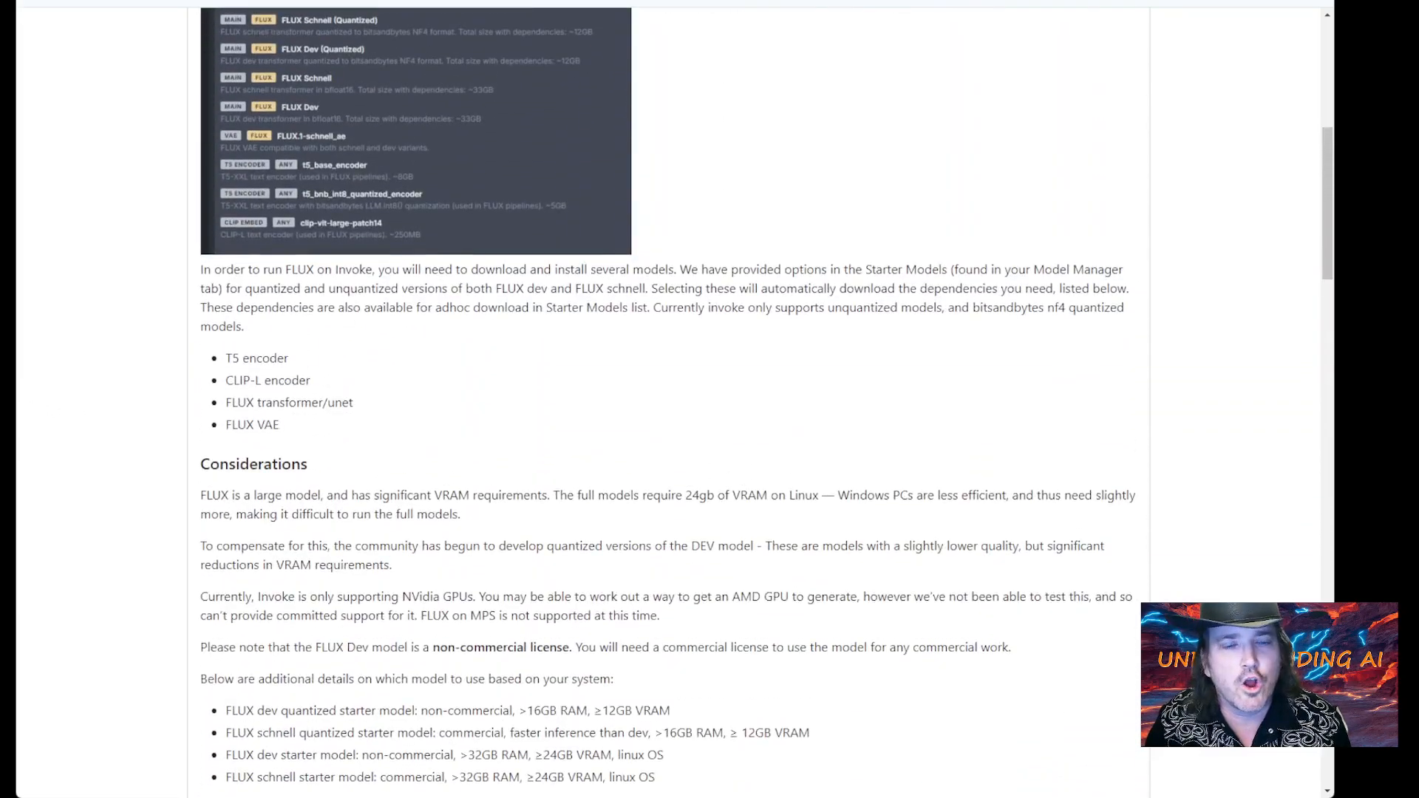